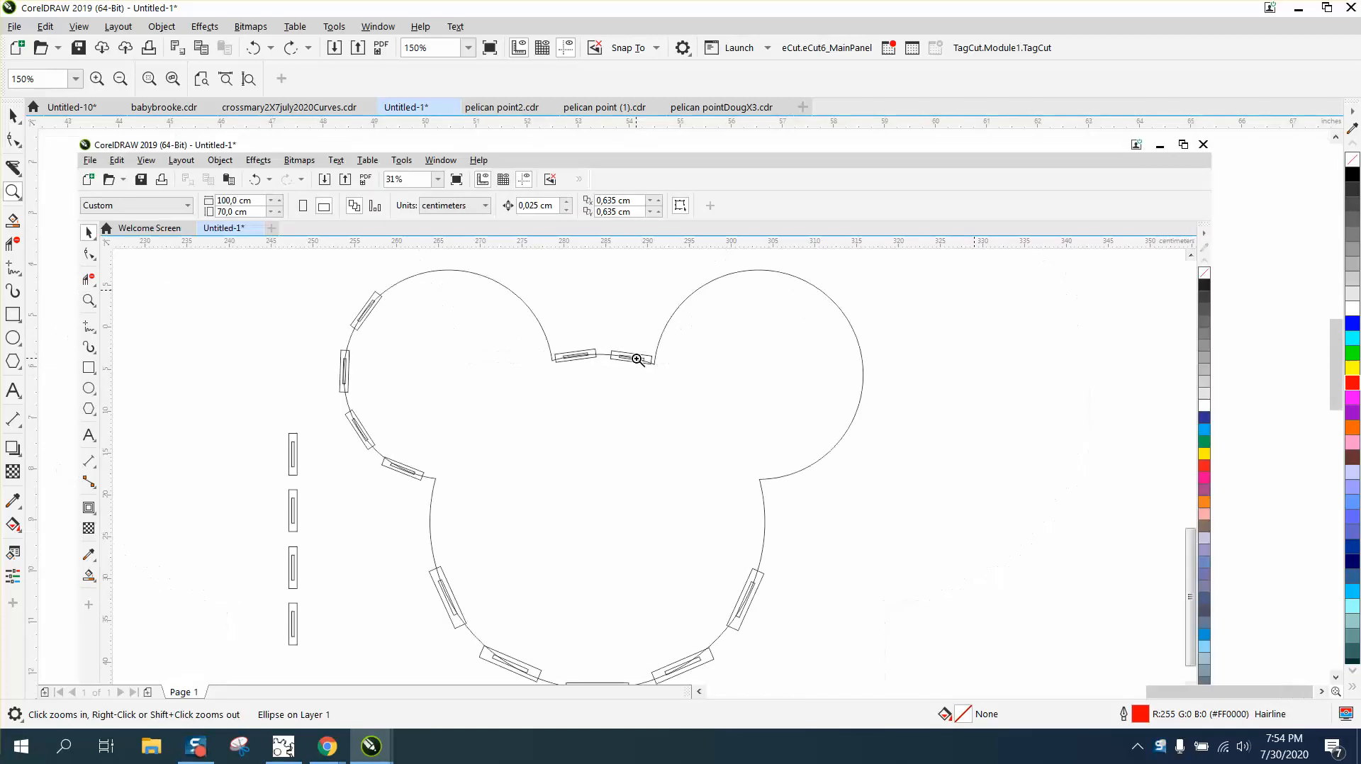
Step: Examine the reference picture, the slotted mouse-head outline above the page and the three overlapping circles at the page's lower edge
right_click(636, 359)
right_click(637, 360)
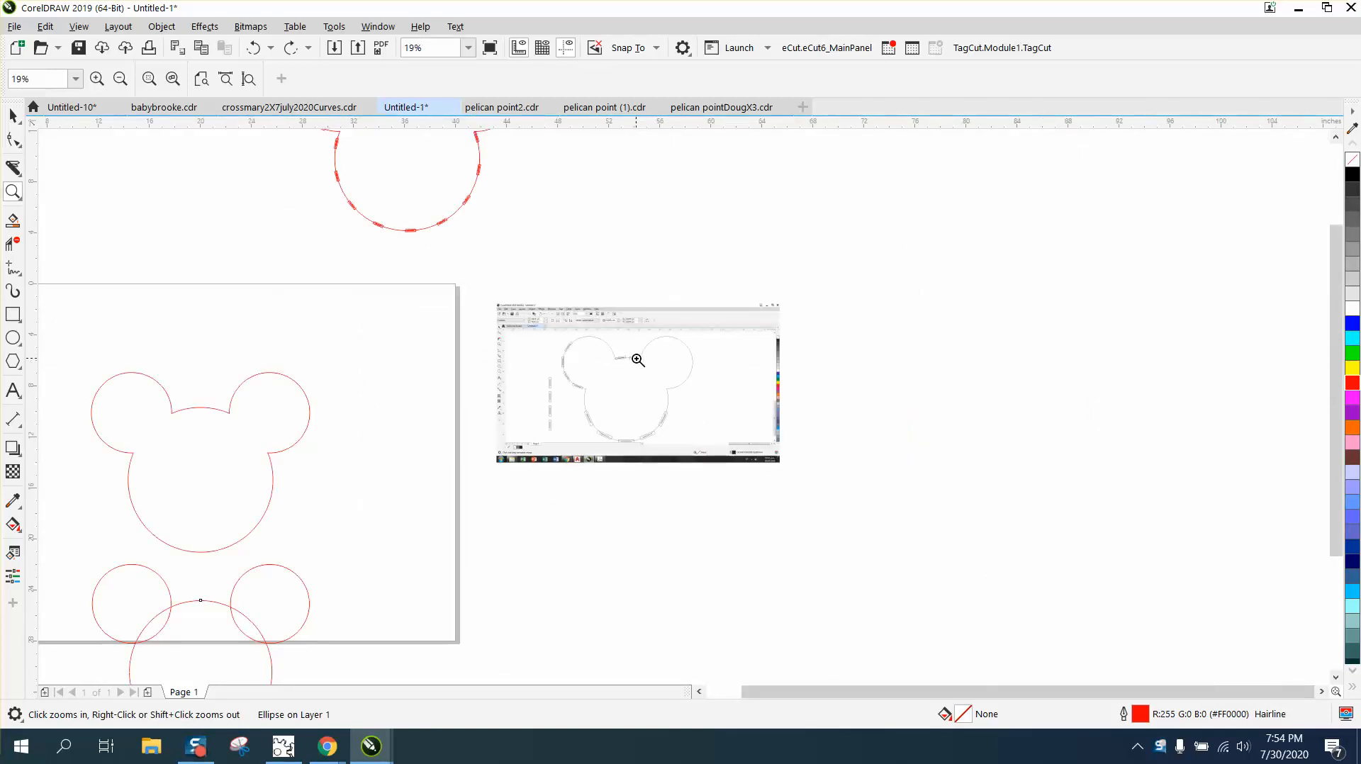
right_click(637, 359)
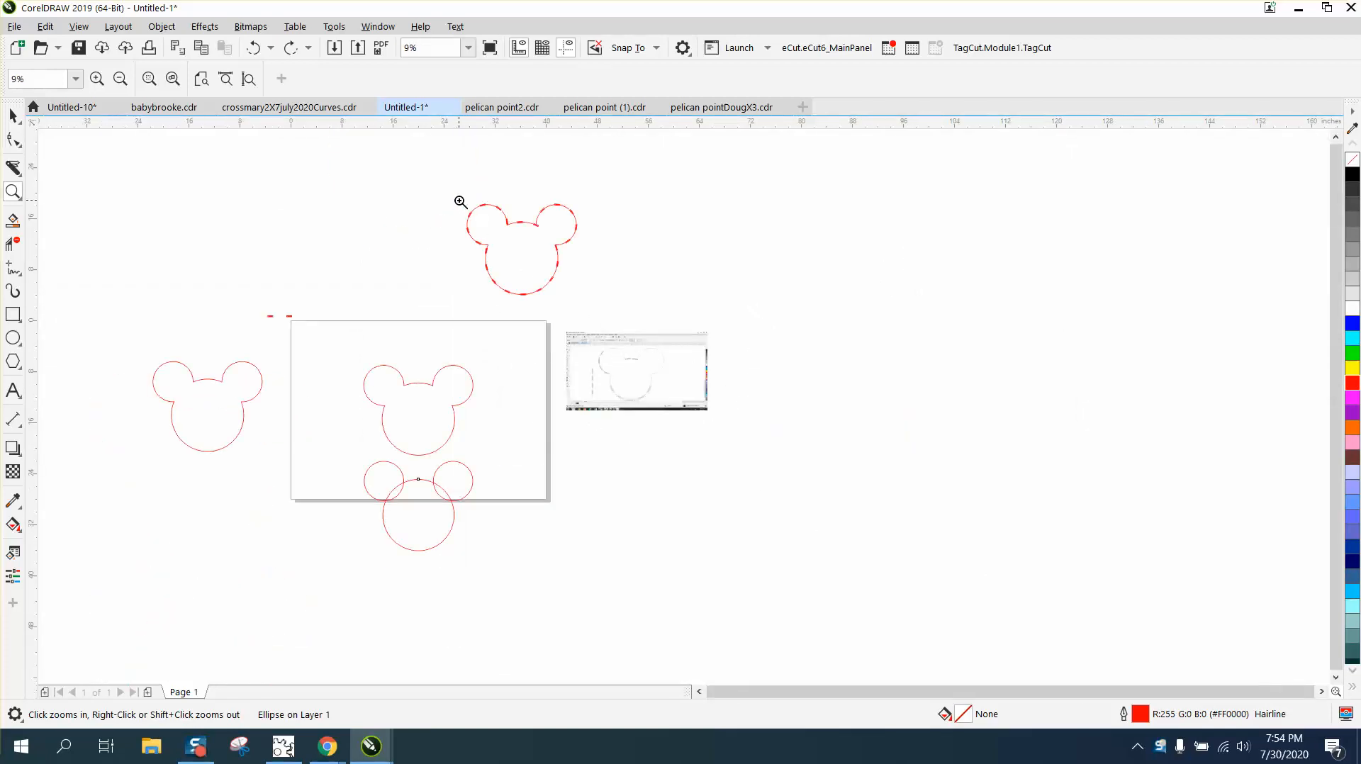
drag(460, 202, 620, 322)
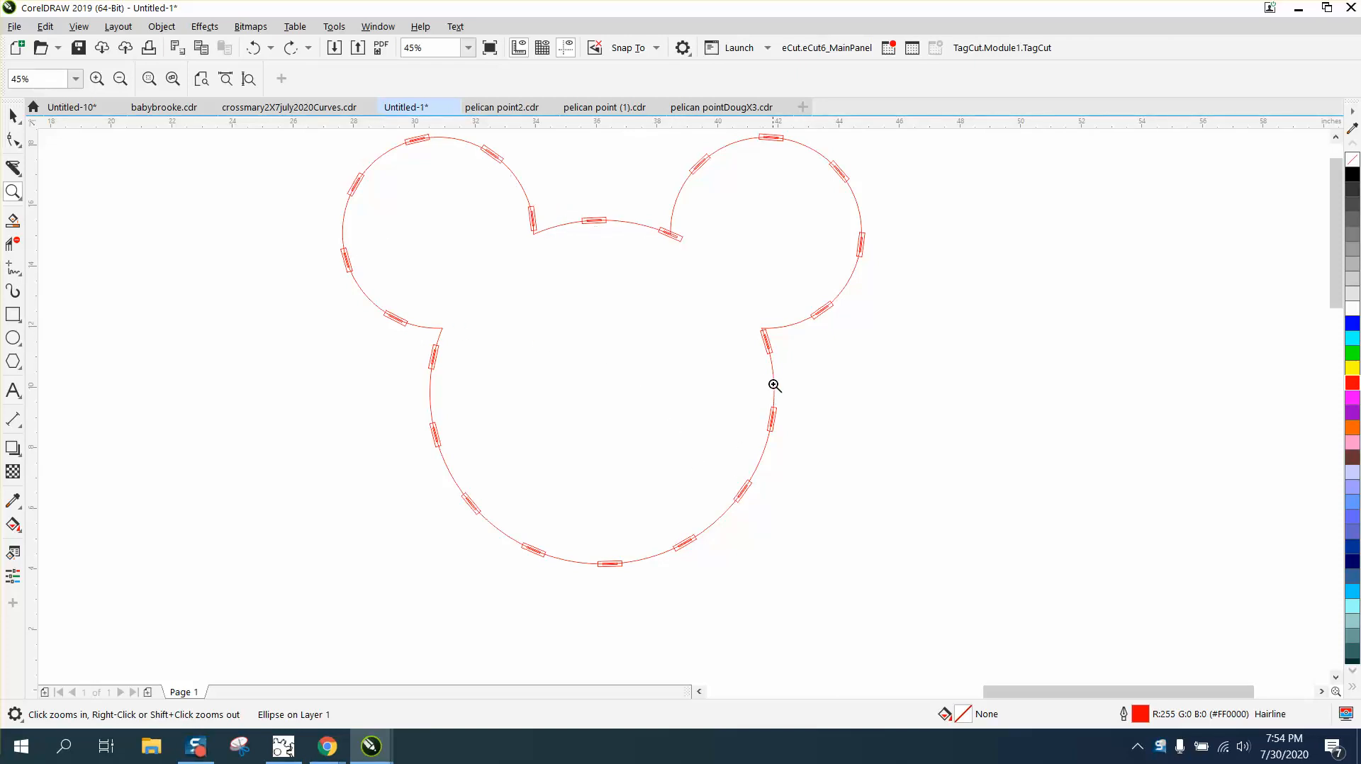
scroll(736, 311, down, 2)
scroll(736, 311, down, 2)
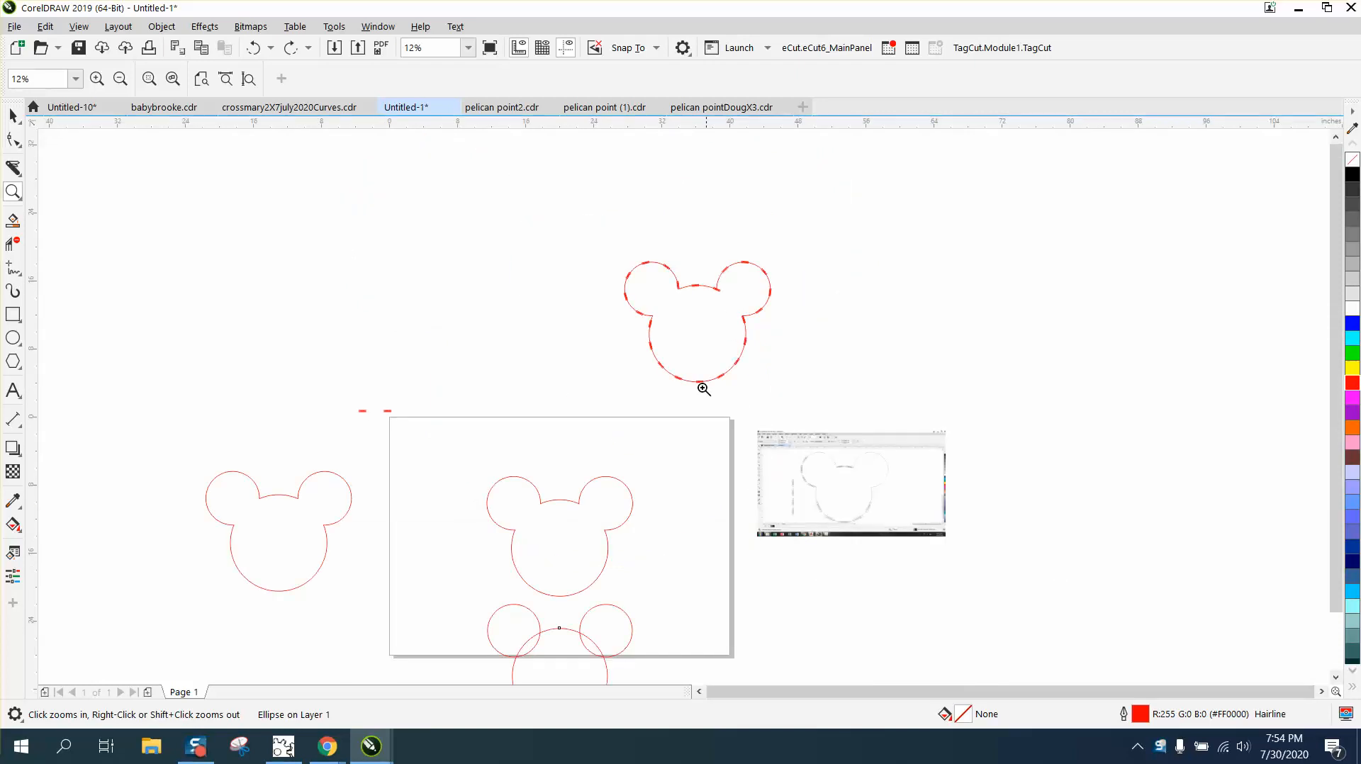
scroll(600, 491, down, 2)
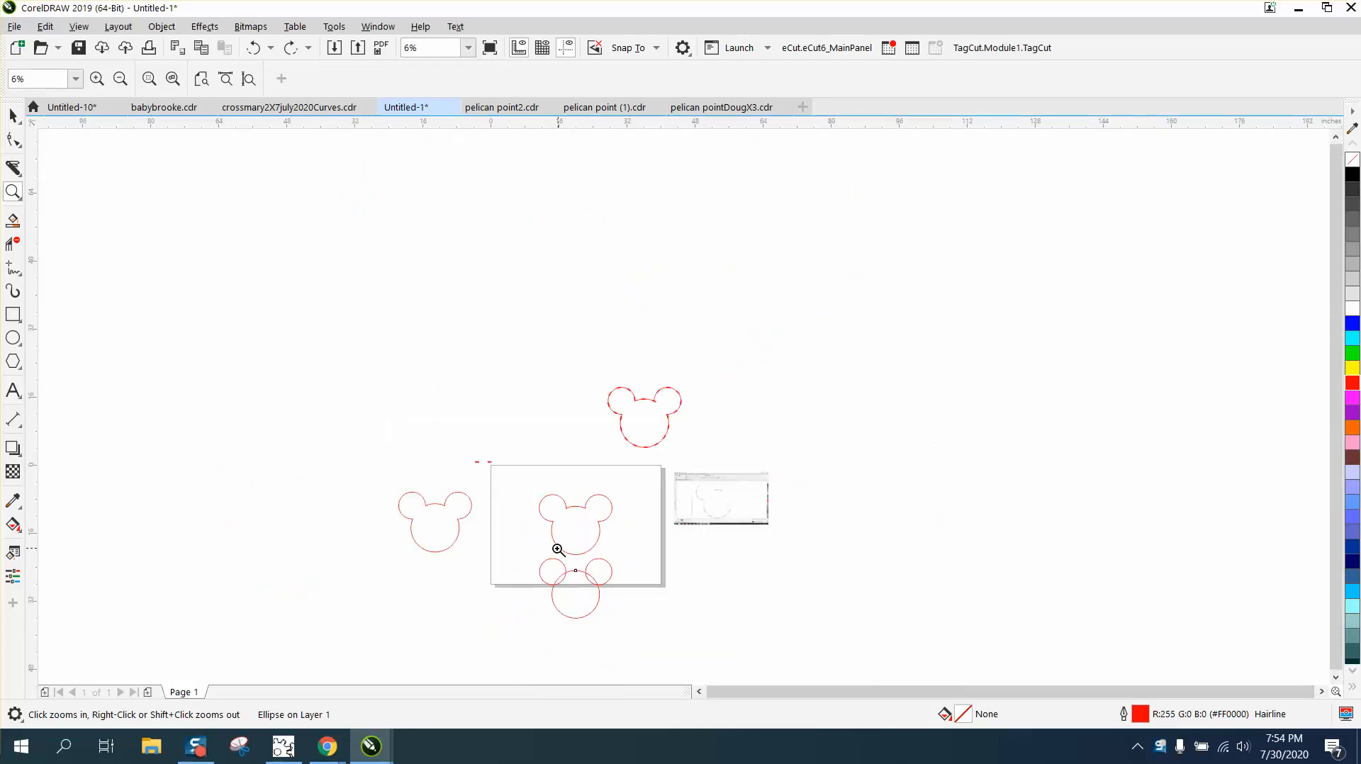
drag(530, 552, 697, 643)
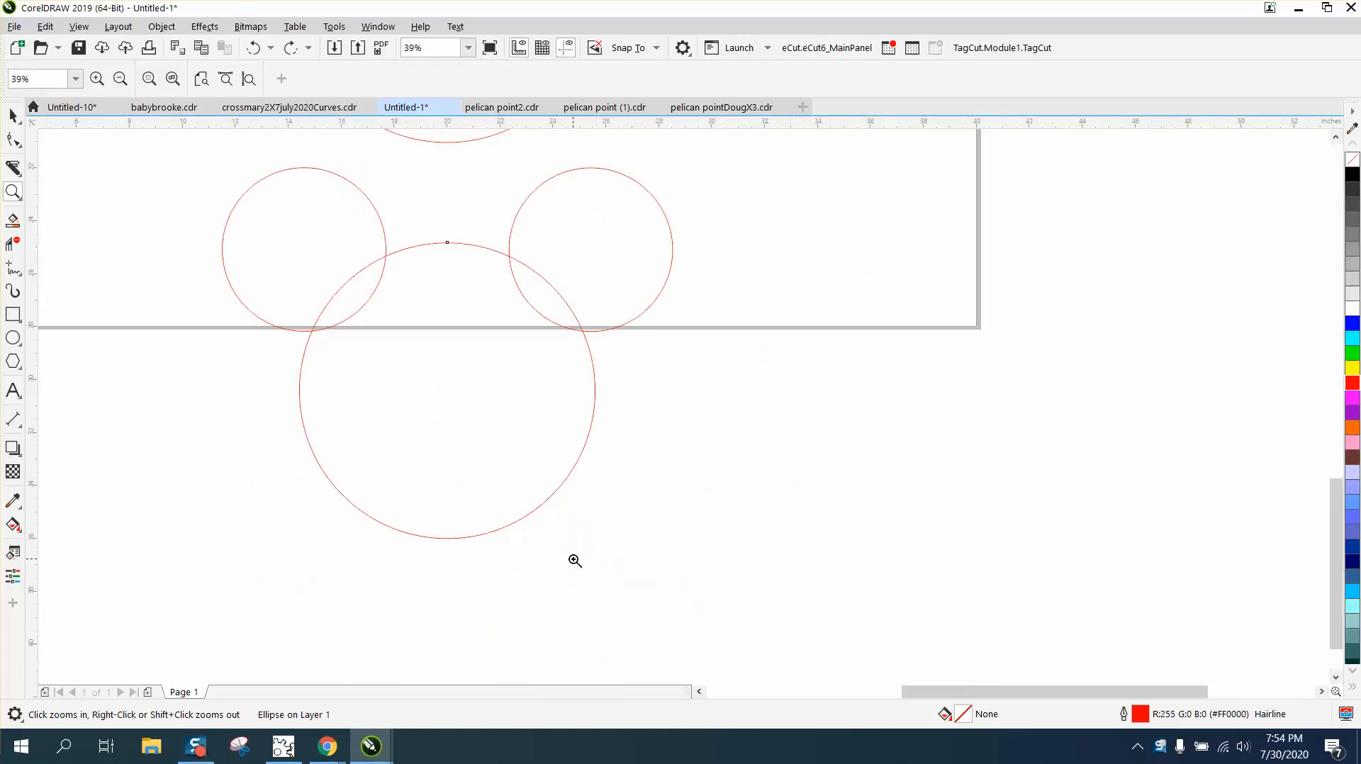
scroll(574, 559, down, 2)
Step: Move the merged mouse-head outline off the right side of the page and centre the three overlapping circles on the page
click(13, 115)
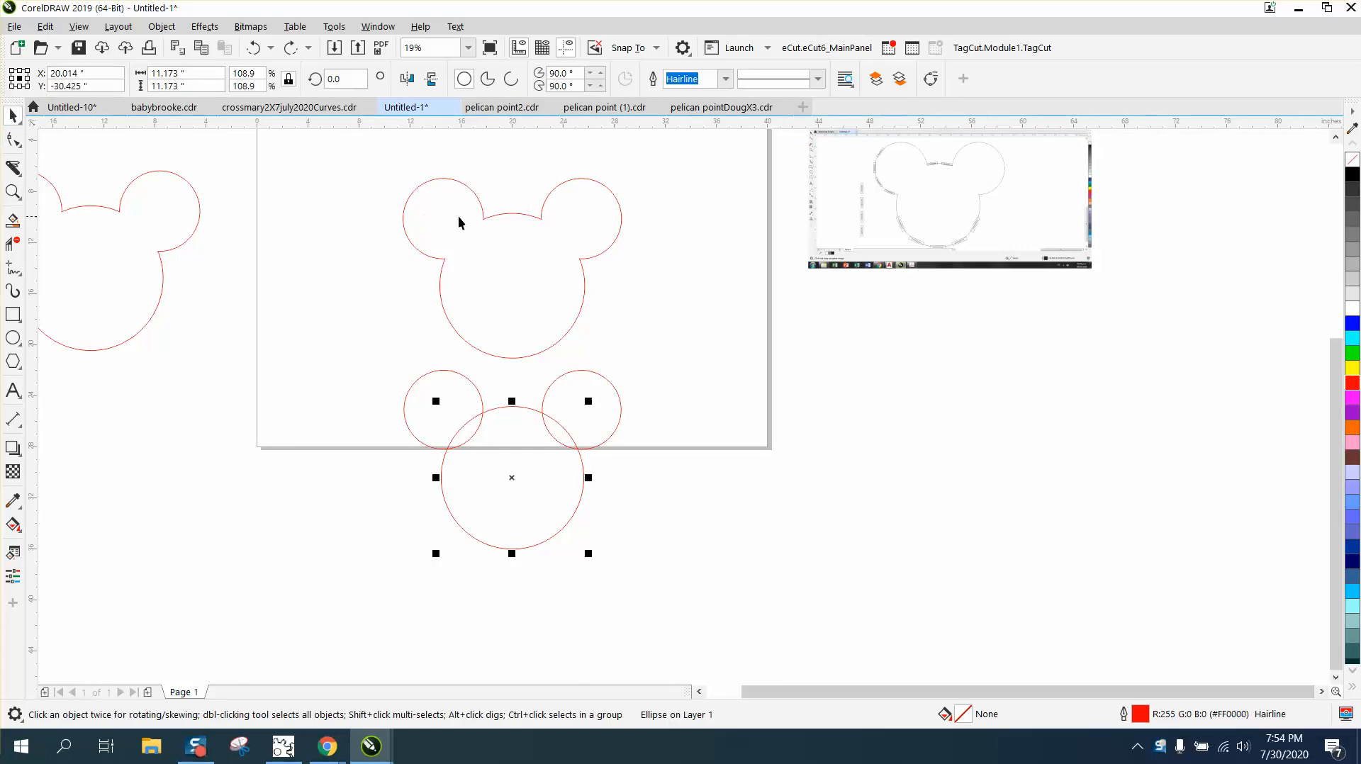
click(494, 220)
drag(513, 269, 1046, 442)
drag(360, 336, 683, 564)
key(p)
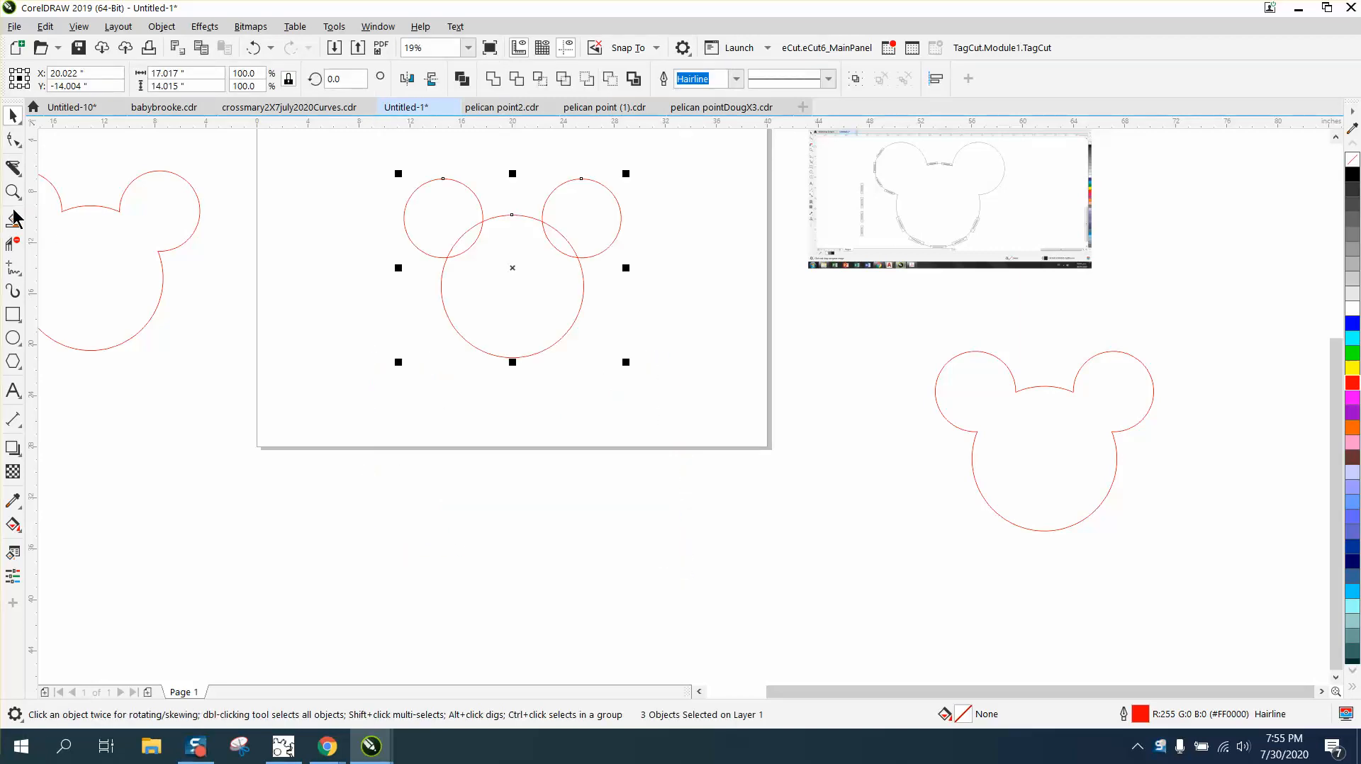
Step: Remove the overlapping segments where both ear circles cross the head circle using Virtual Segment Delete
click(13, 192)
drag(330, 185, 801, 406)
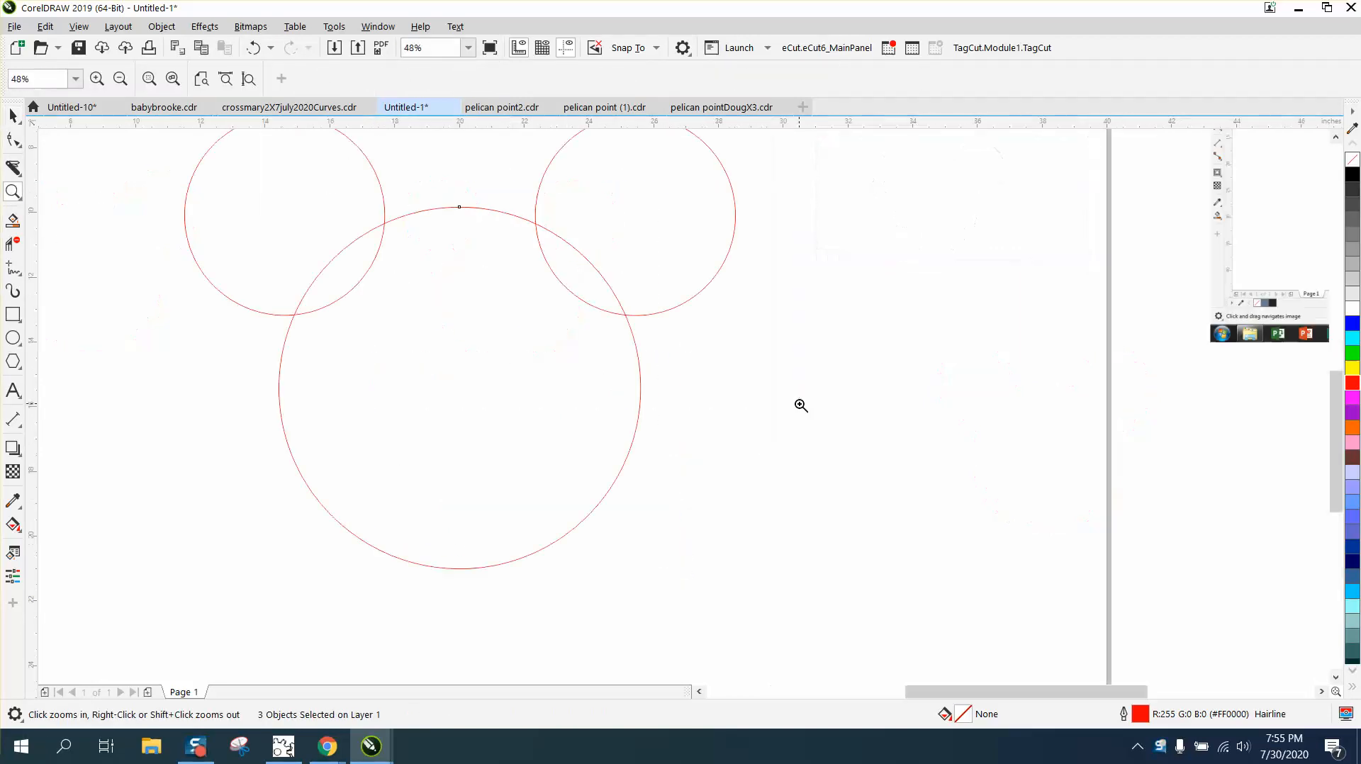
right_click(783, 405)
drag(386, 217, 810, 506)
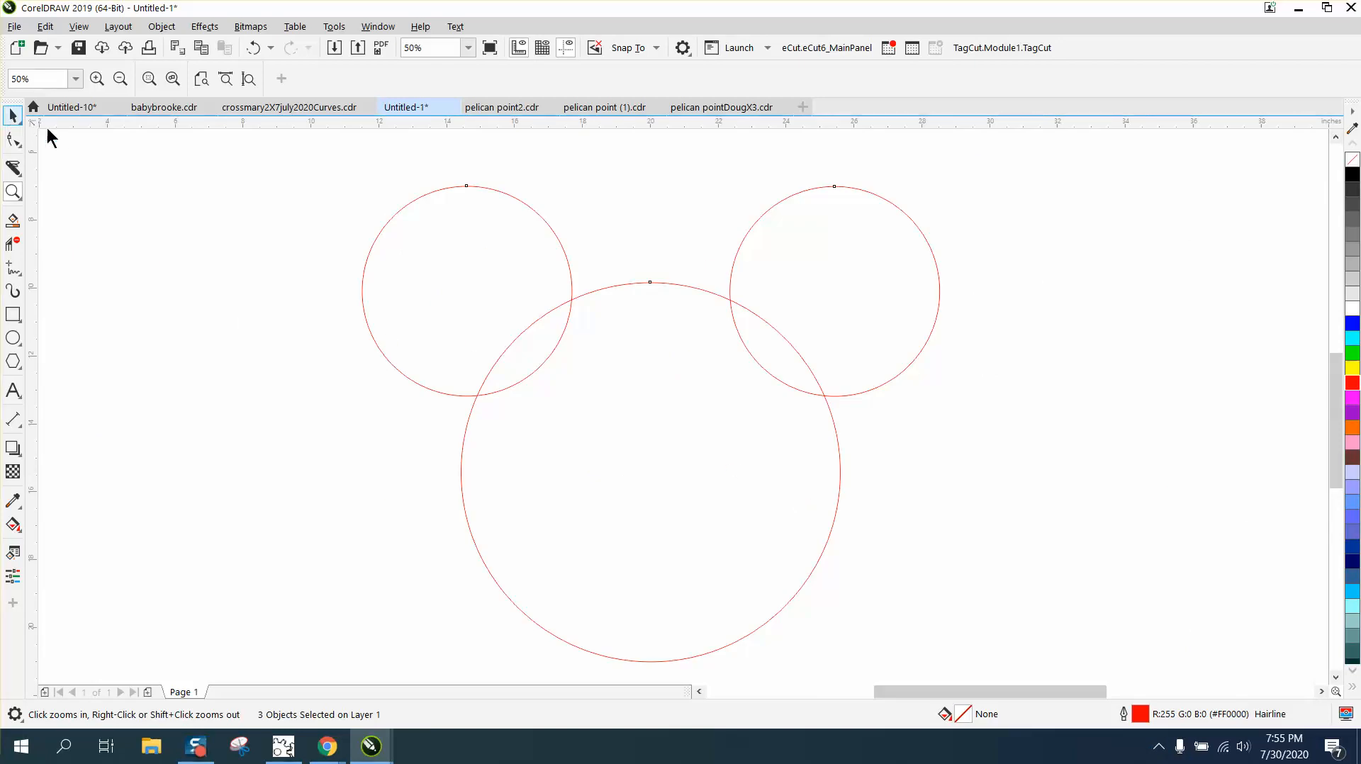
click(13, 115)
drag(319, 156, 456, 333)
drag(994, 449, 993, 449)
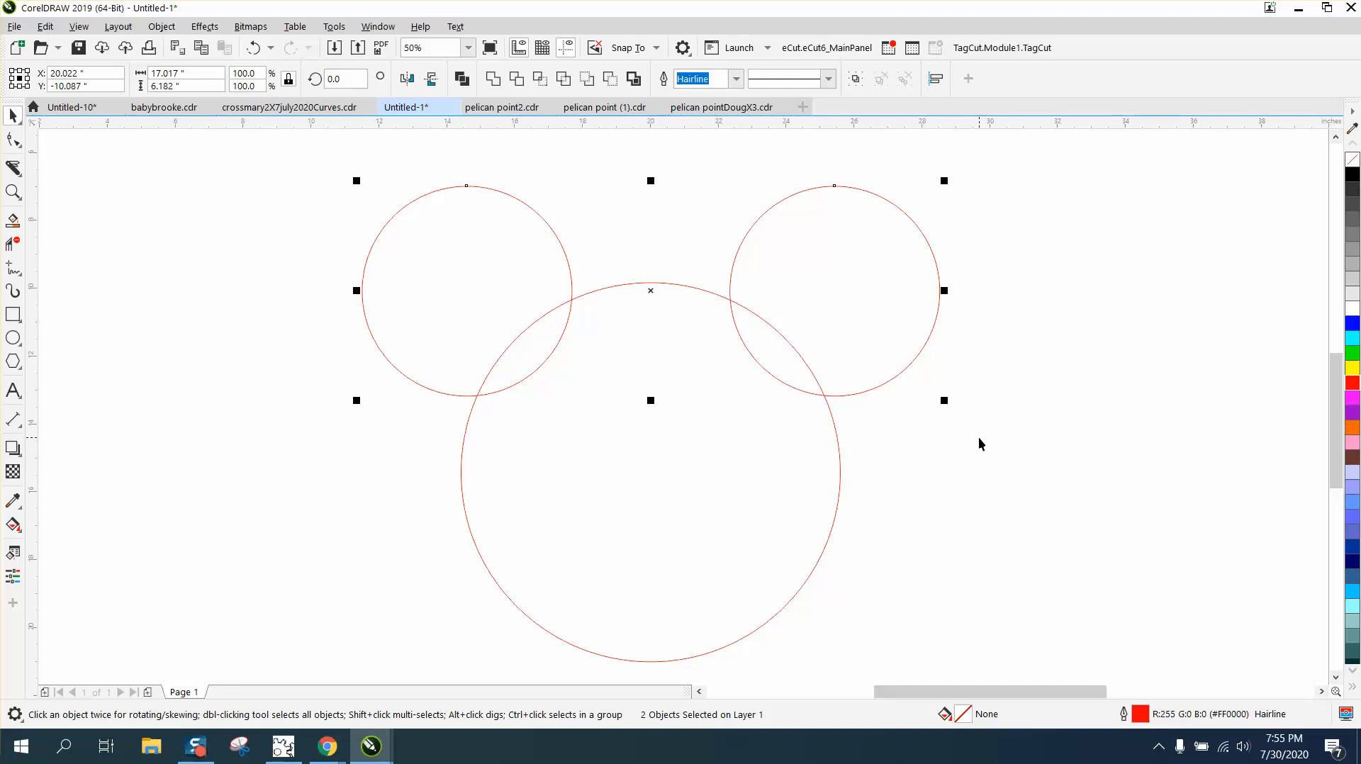
click(13, 243)
drag(493, 325, 593, 380)
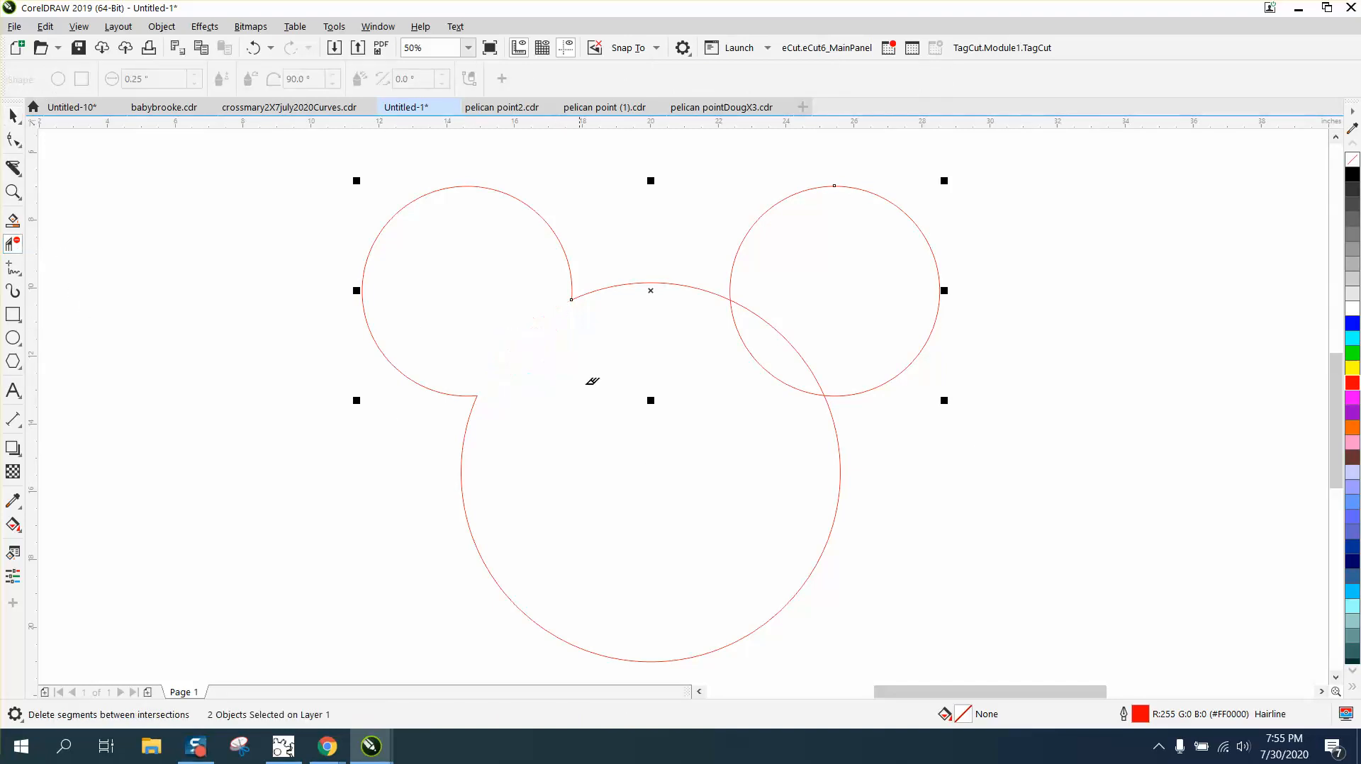
drag(803, 320, 713, 391)
scroll(574, 405, down, 1)
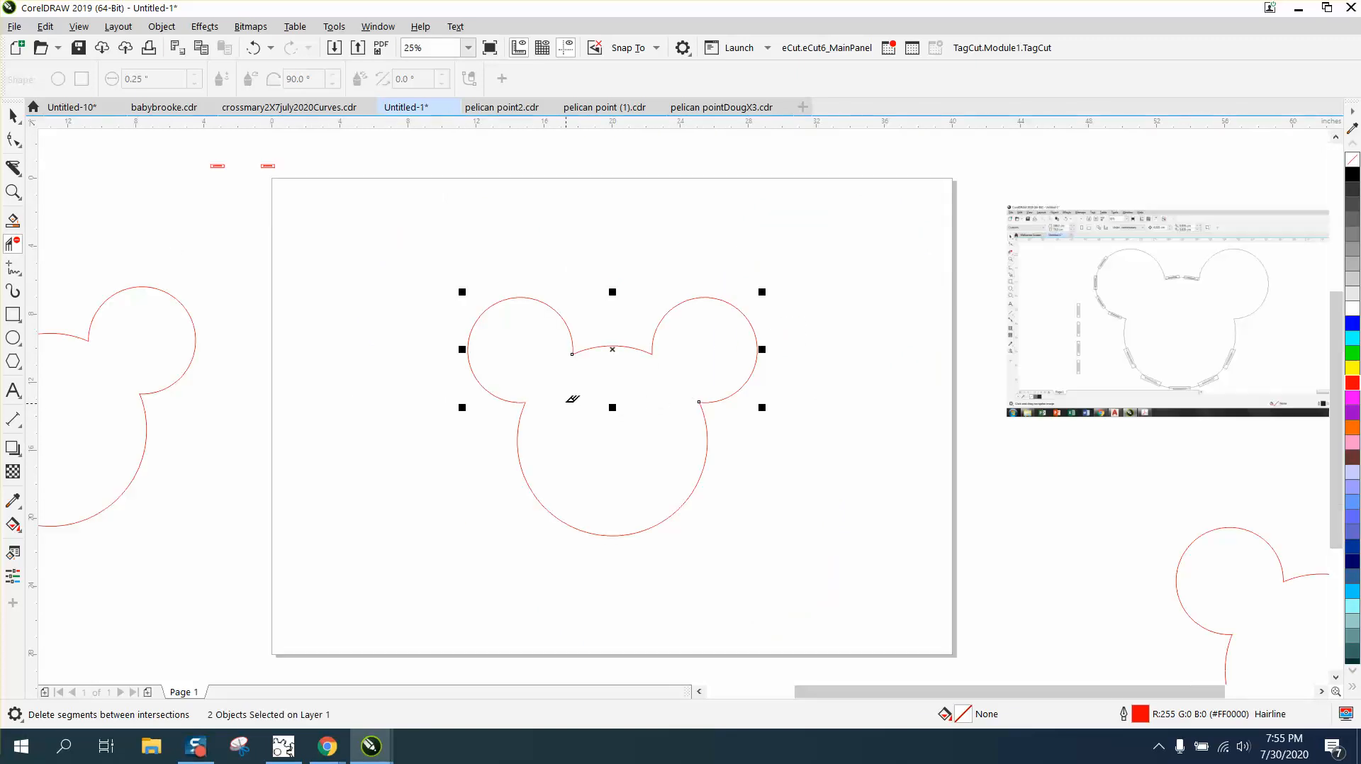
Step: Select the trimmed head curve and move it 15 inches down, away from the ear arcs
click(12, 116)
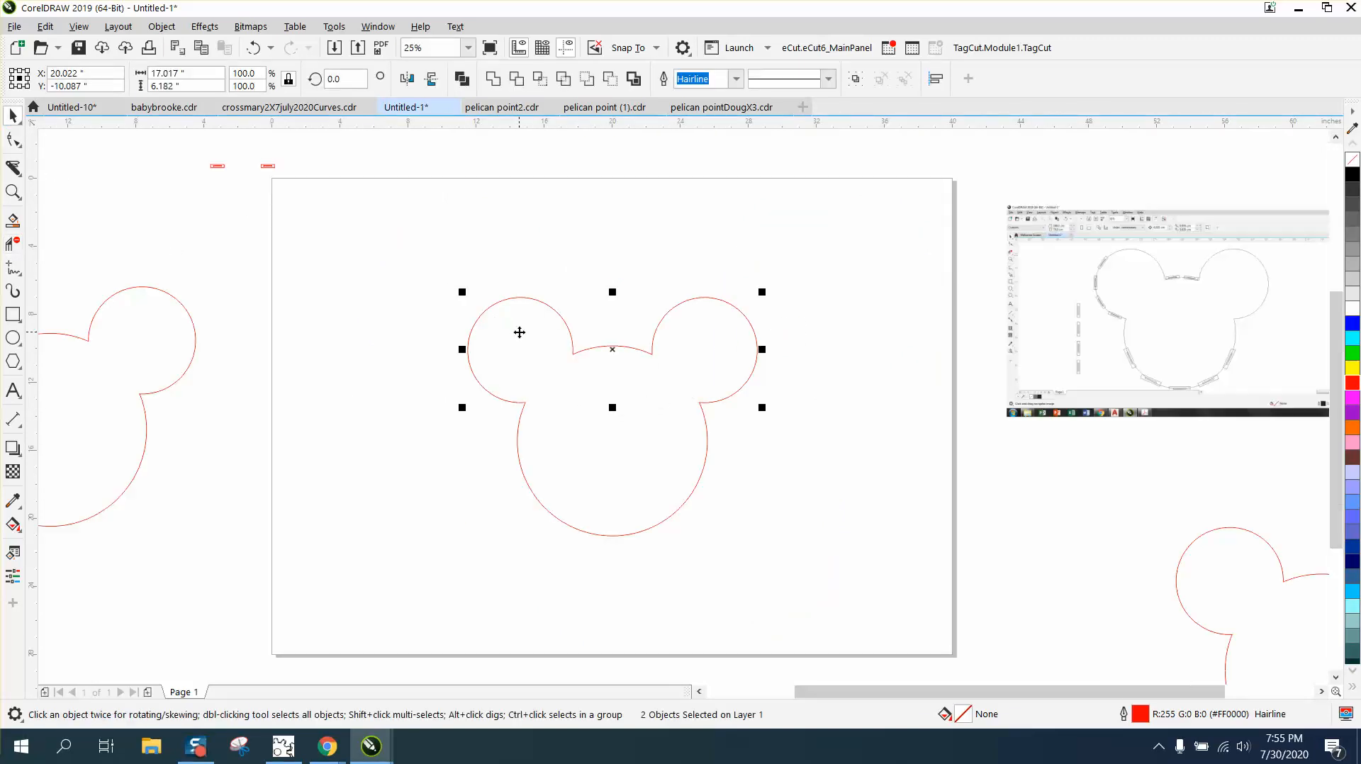
click(565, 300)
click(559, 309)
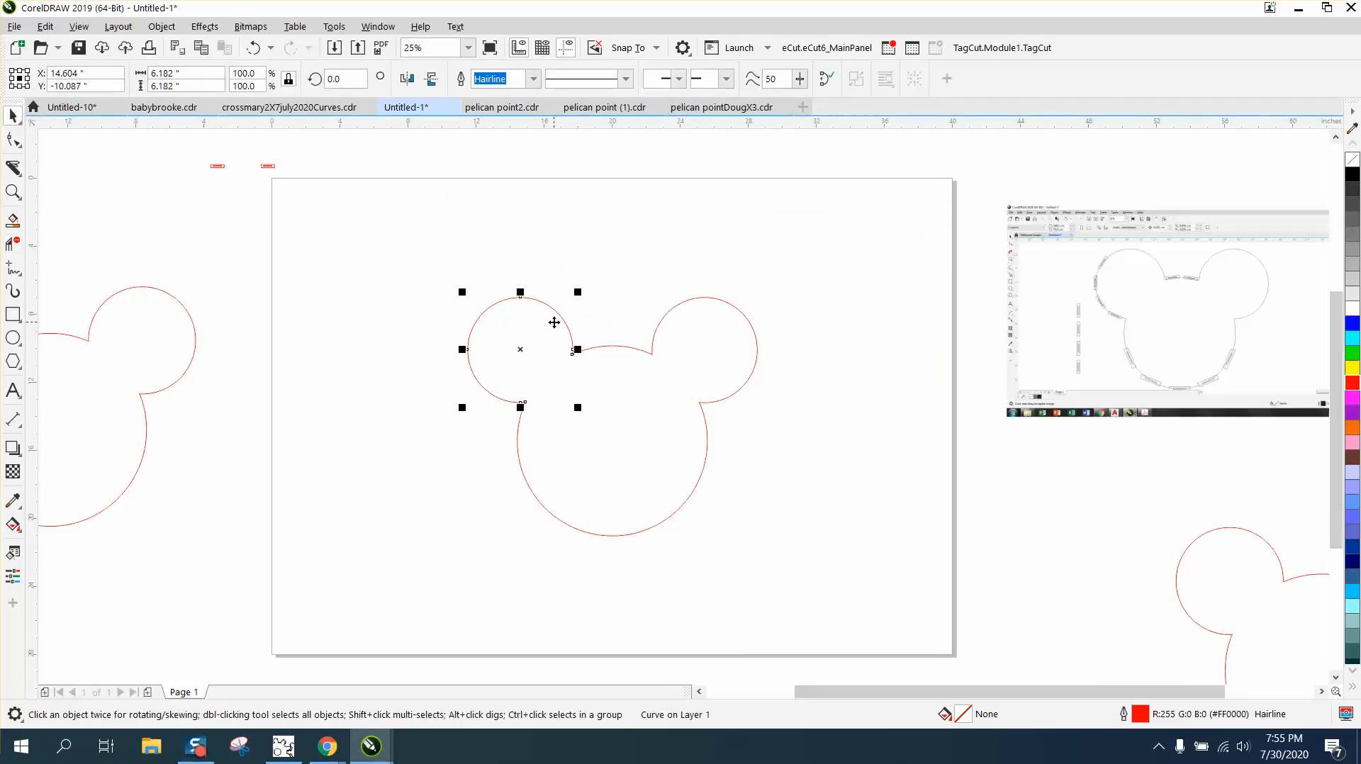
click(673, 384)
click(647, 425)
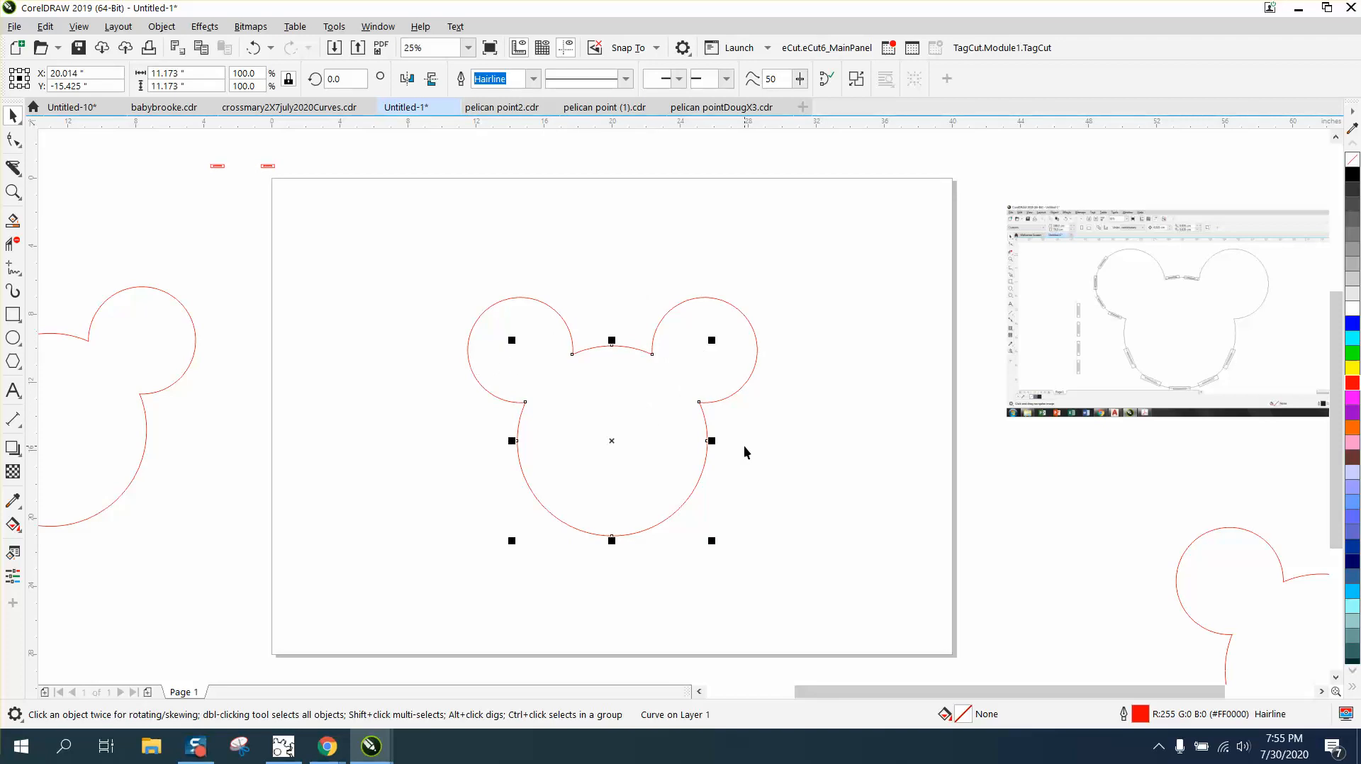
key(Down)
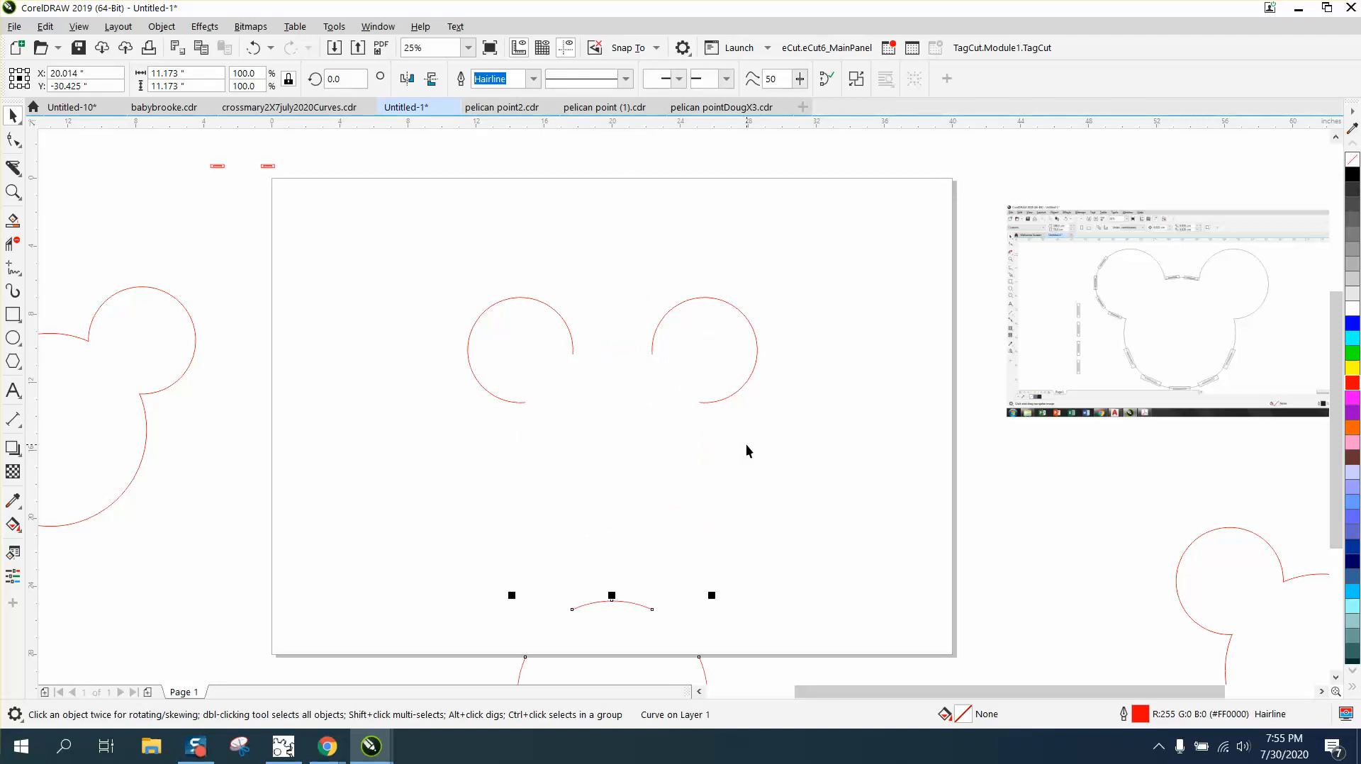
Step: Examine the open ear arcs and the separated head curve up close
scroll(745, 445, down, 2)
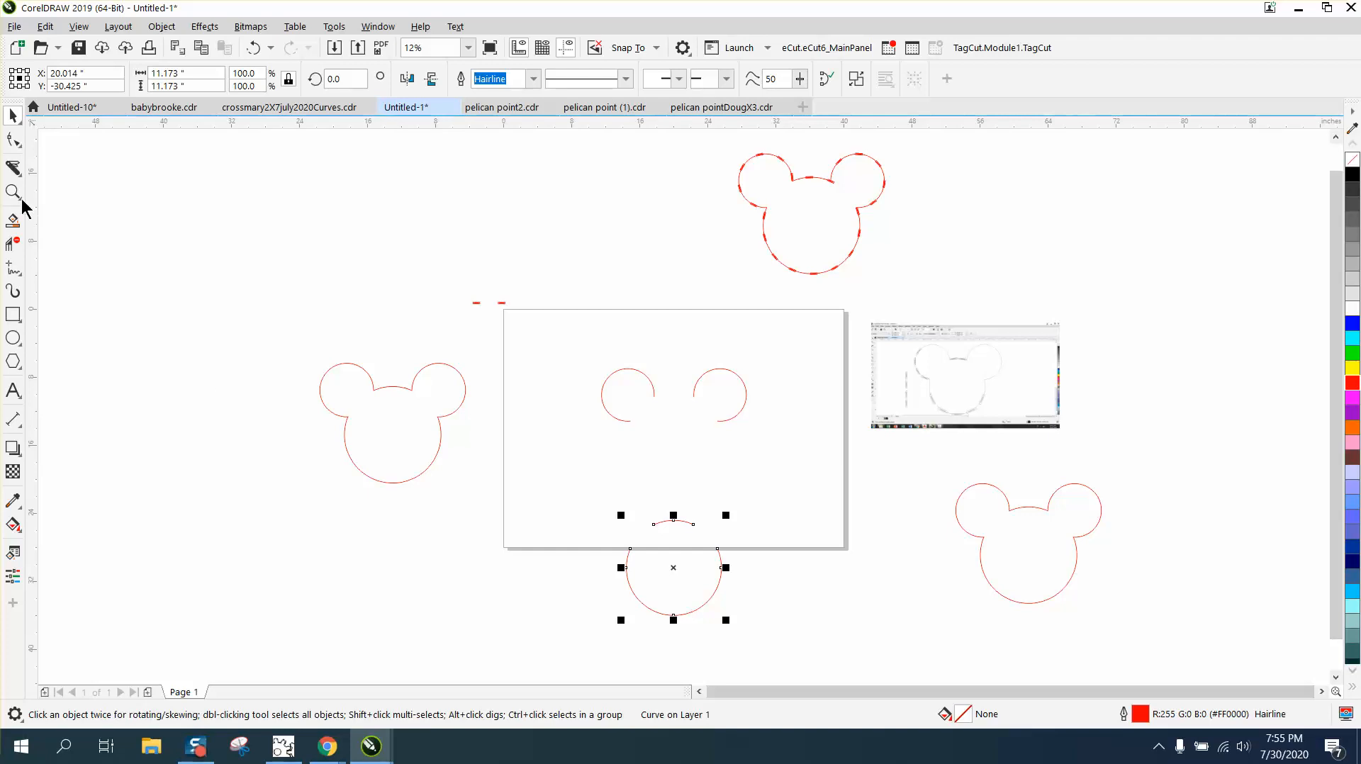
key(z)
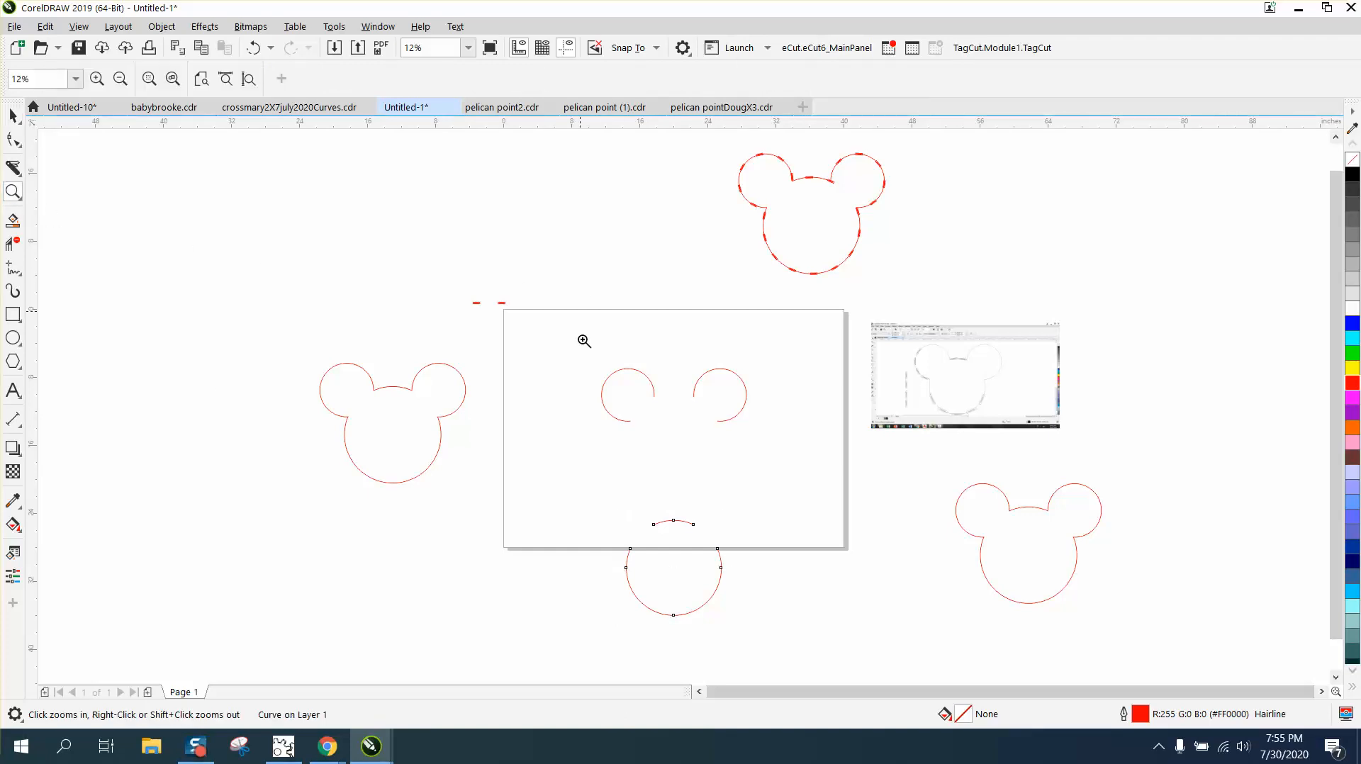
drag(583, 340, 793, 462)
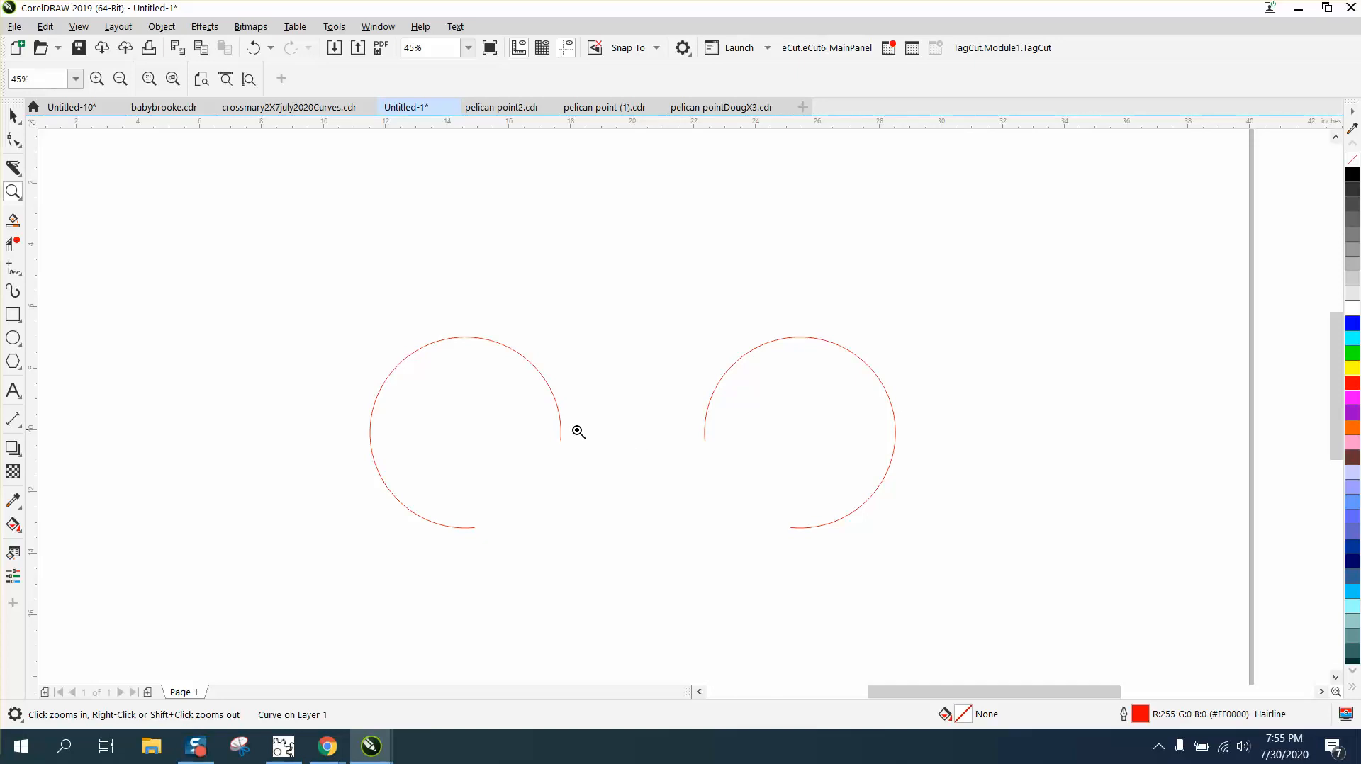
scroll(577, 431, down, 3)
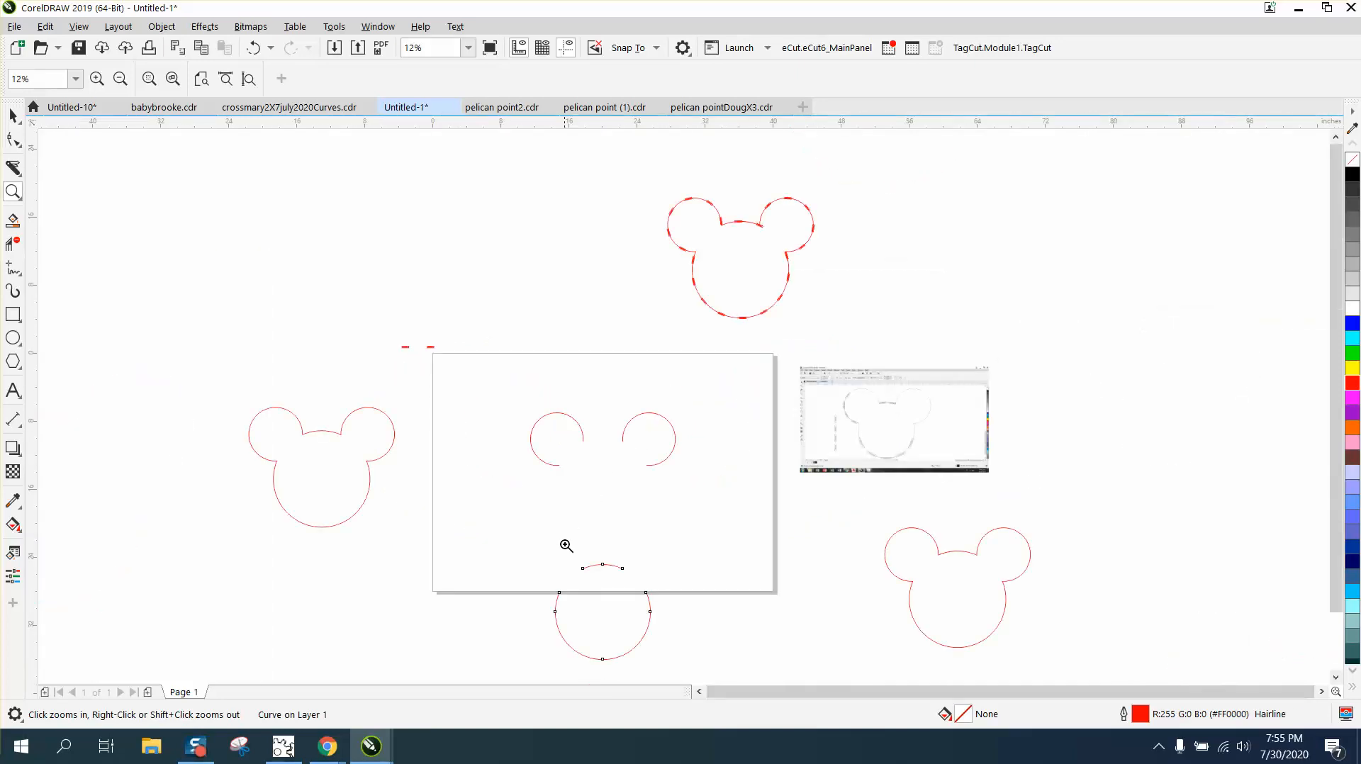
drag(546, 544, 724, 660)
scroll(646, 593, down, 1)
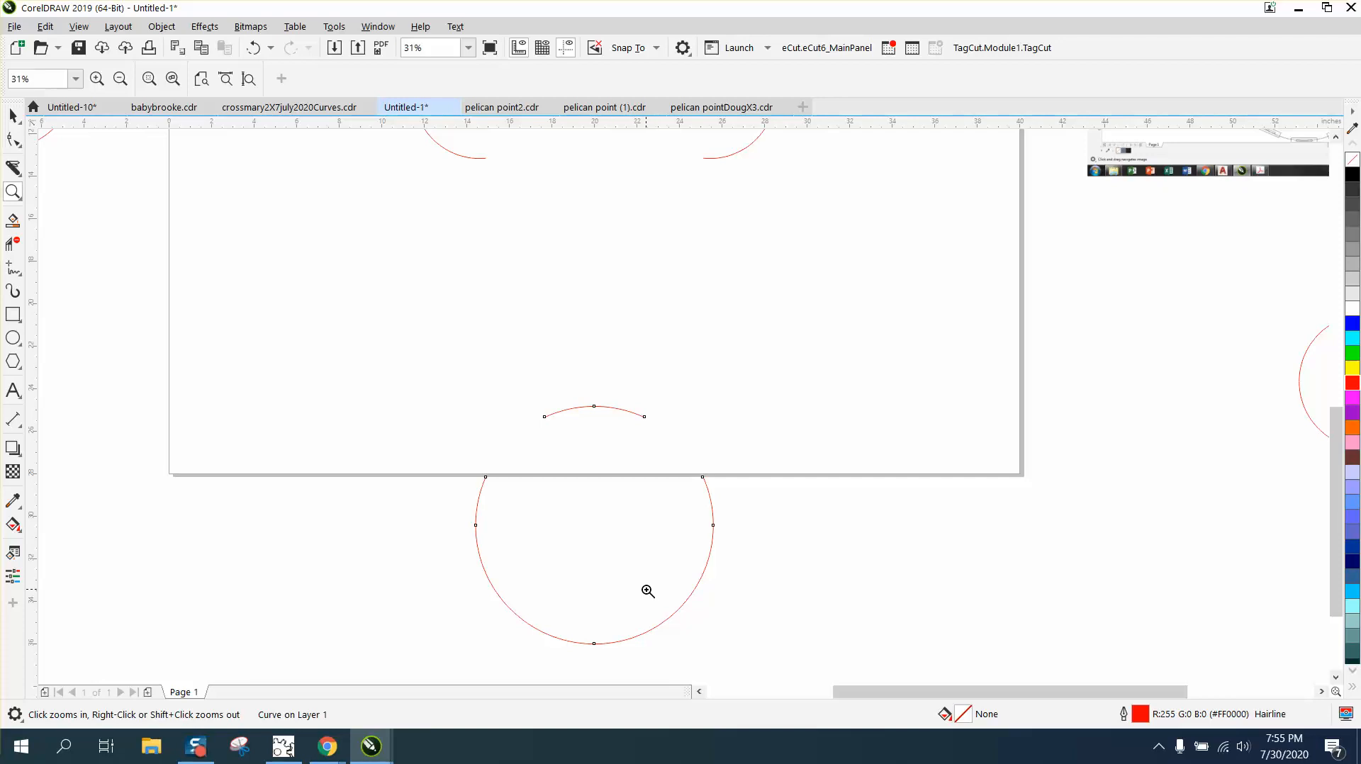
scroll(626, 568, down, 1)
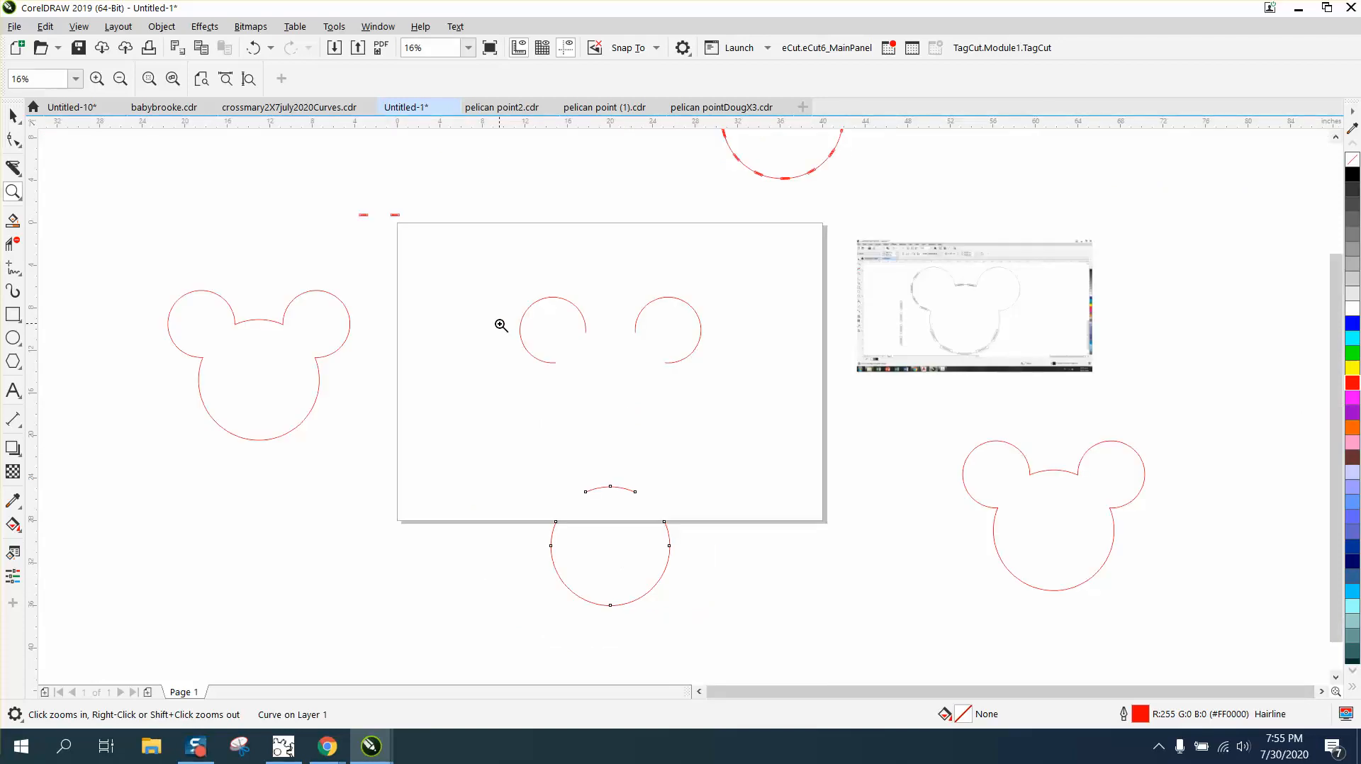
Step: Move the two ear arcs 15 inches up off the page and centre the head curve on the page
click(13, 116)
drag(482, 270, 523, 302)
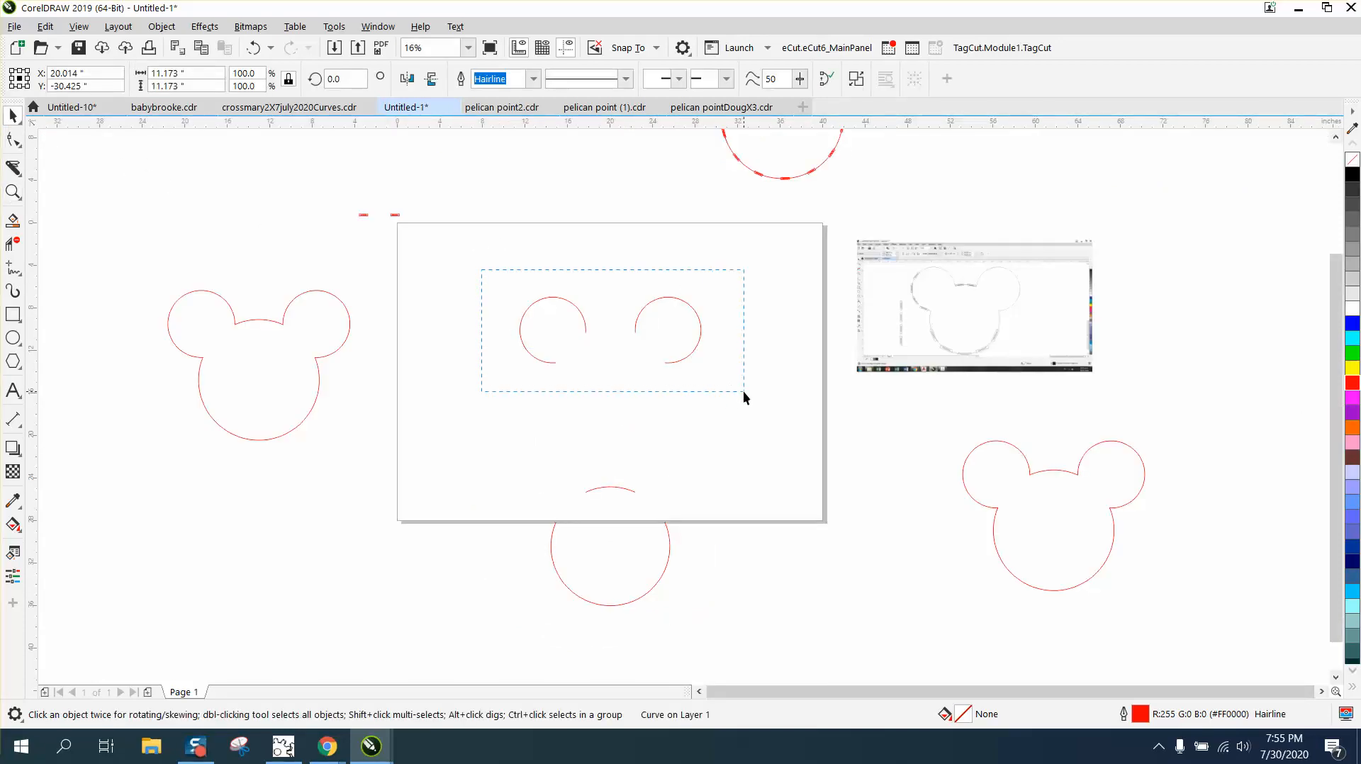
drag(744, 391, 742, 390)
key(Up)
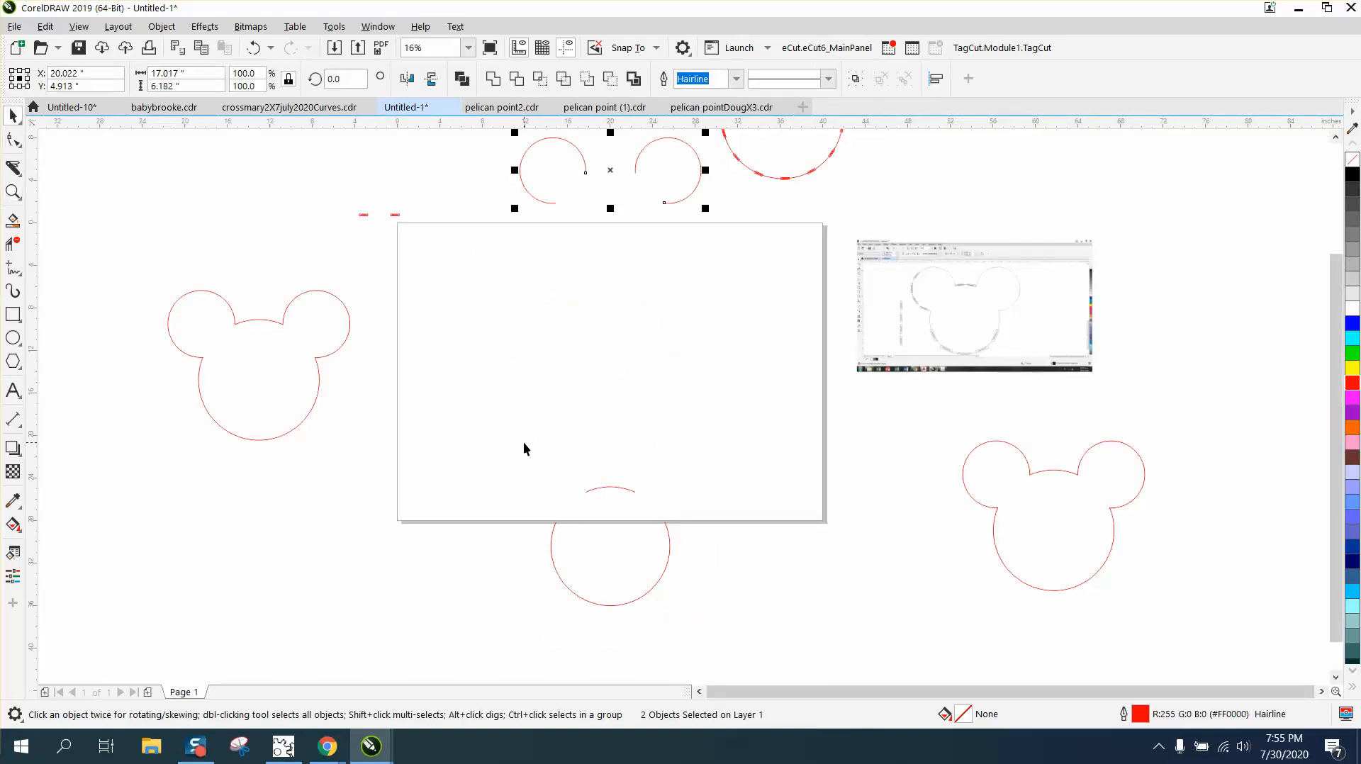
drag(524, 444, 733, 627)
key(p)
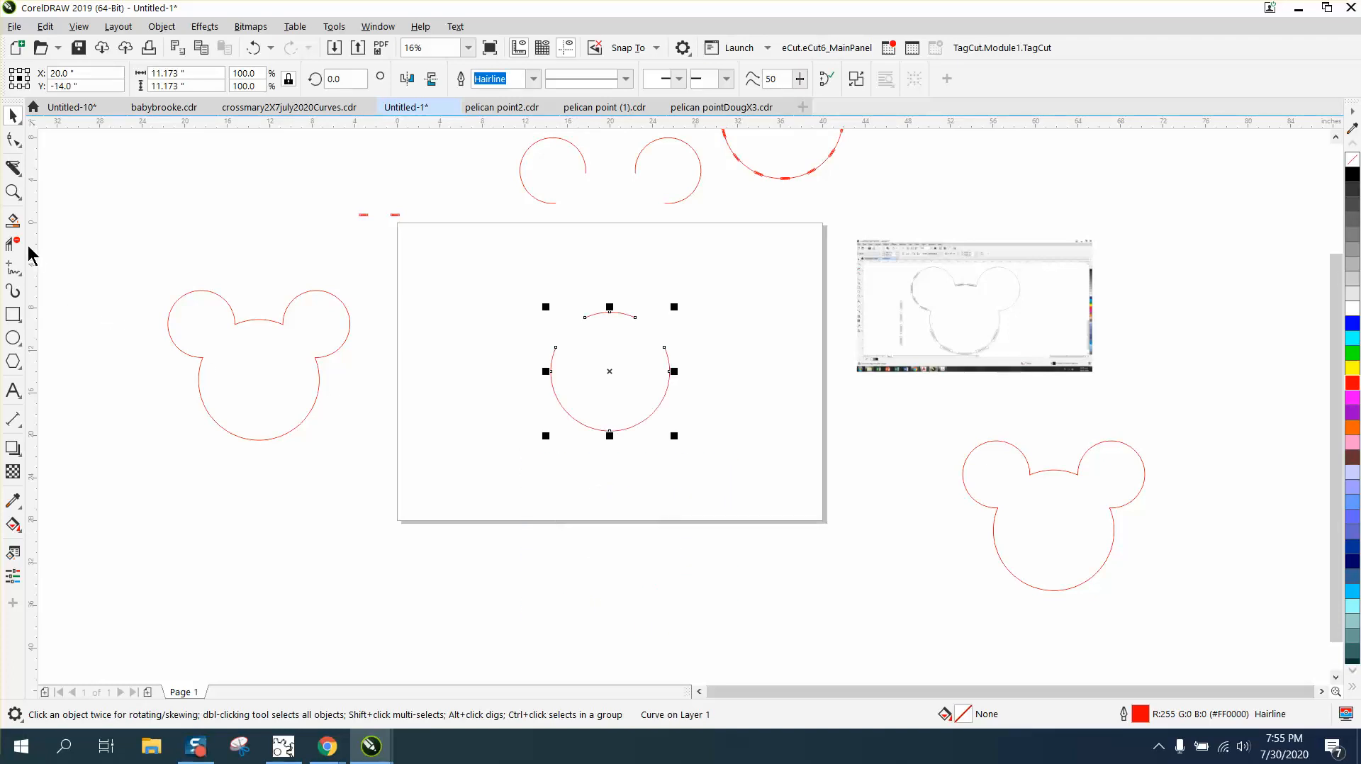
Step: Draw a vertical 2-point line about 13.25 inches long and centre it on the page through the head curve
click(12, 192)
drag(516, 302, 764, 473)
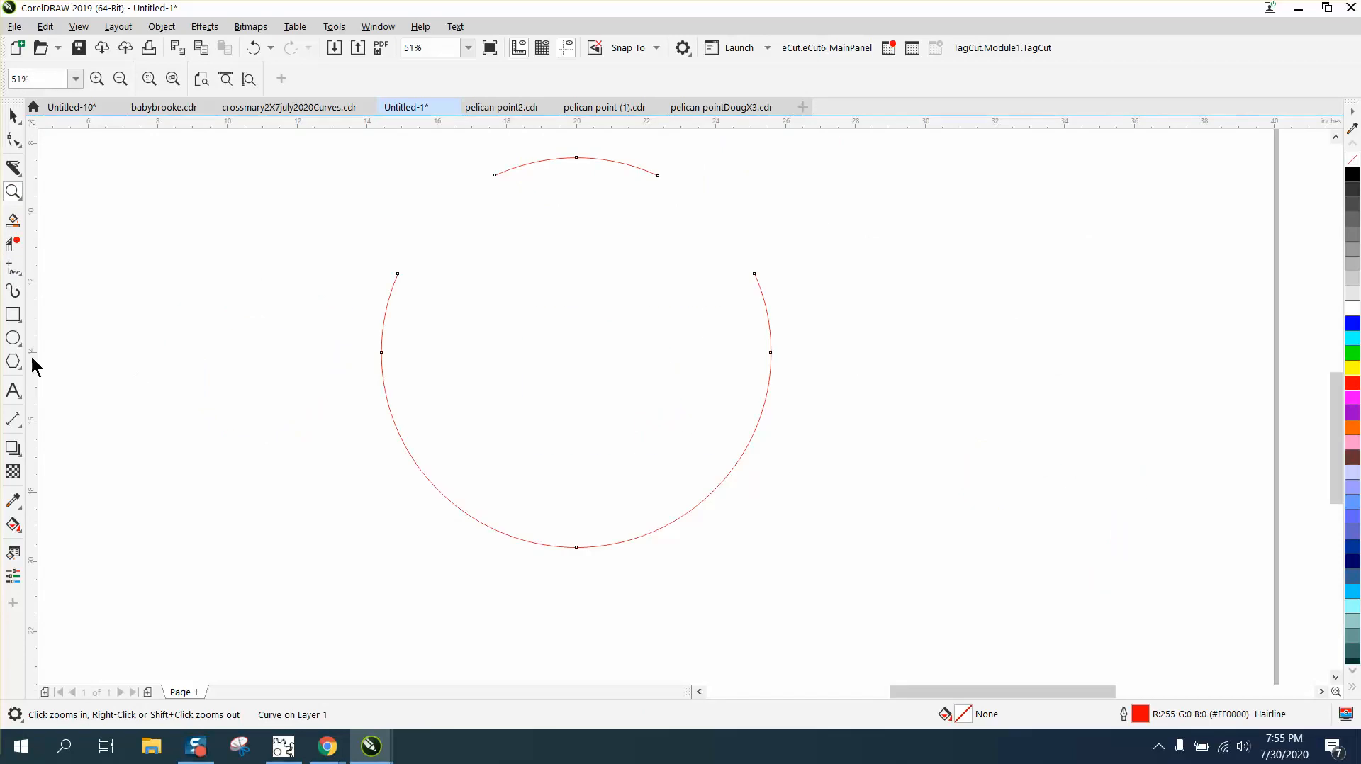
click(20, 283)
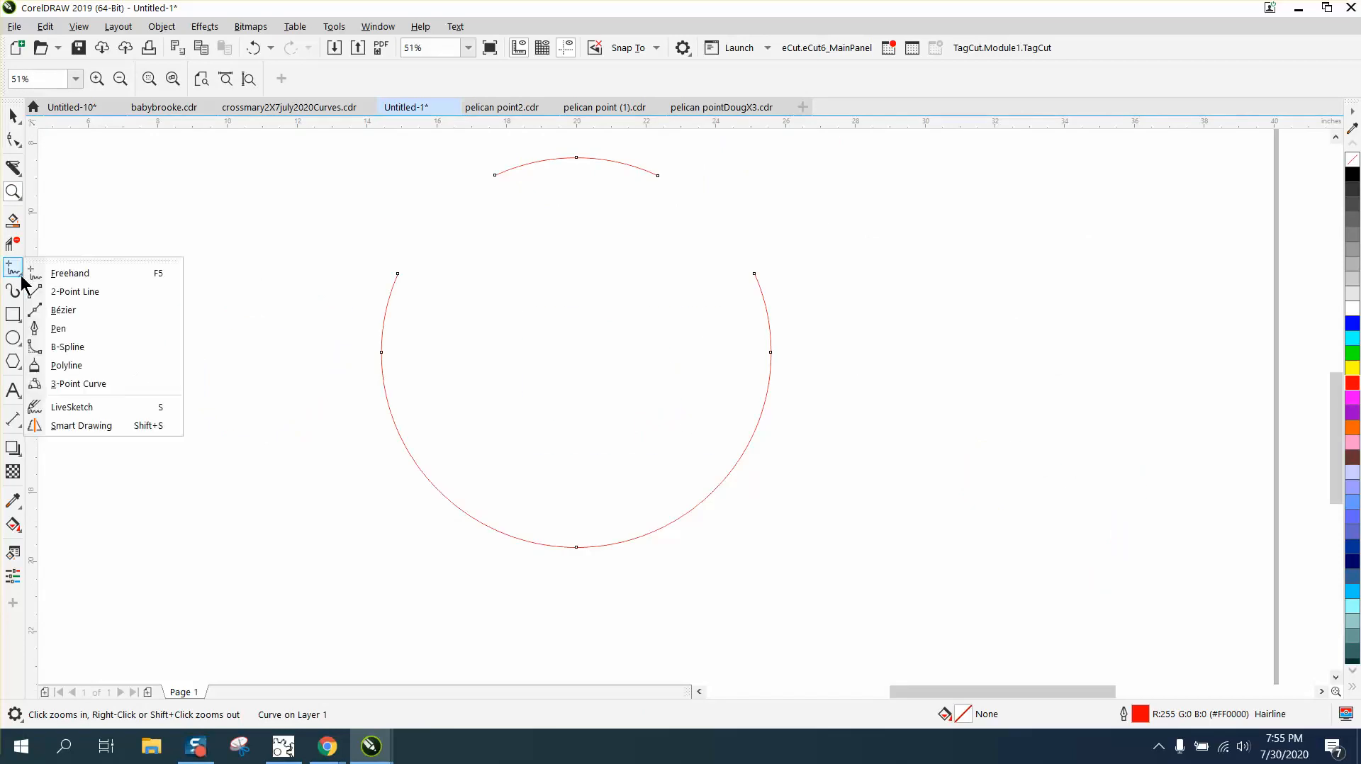
click(86, 293)
drag(236, 157, 236, 619)
key(p)
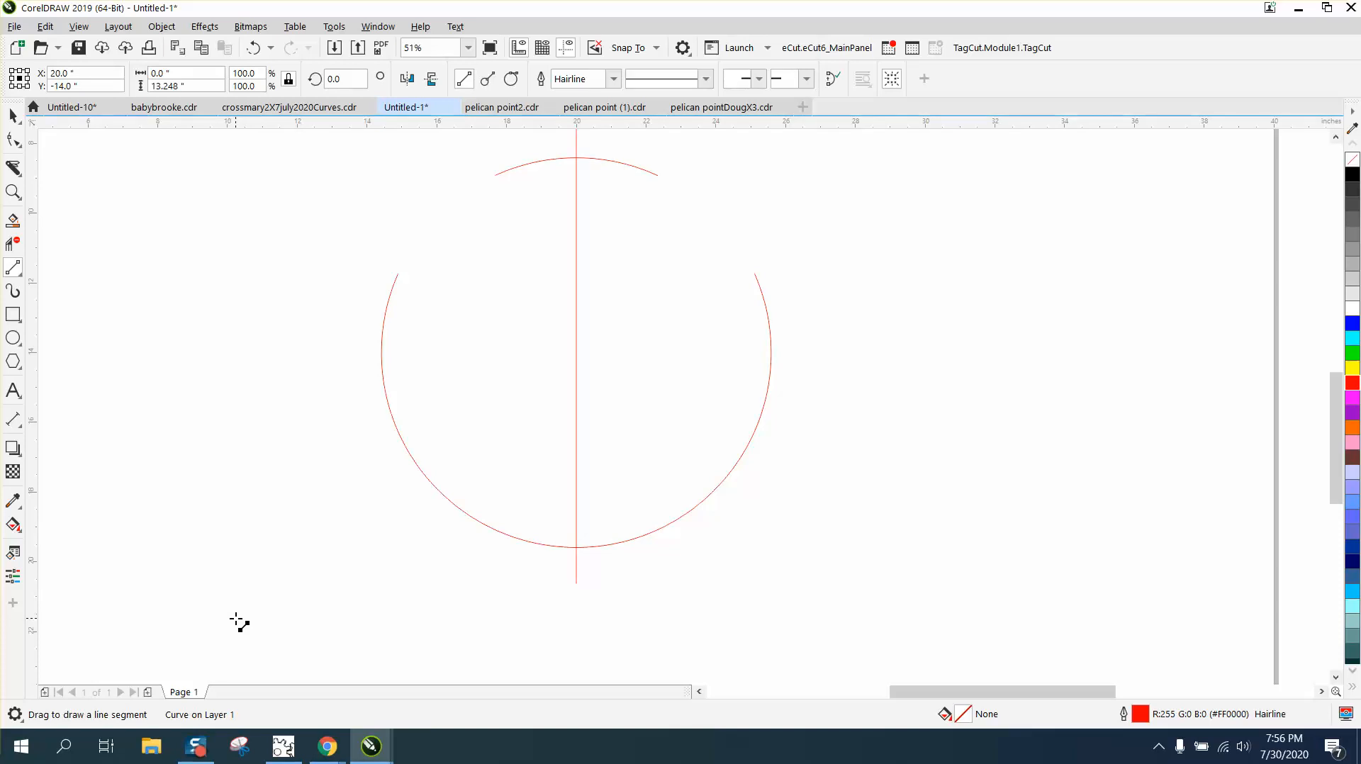
Step: Rotate the line about its centre to about 24.645° so it passes through the left end of the head's upper arc
click(14, 116)
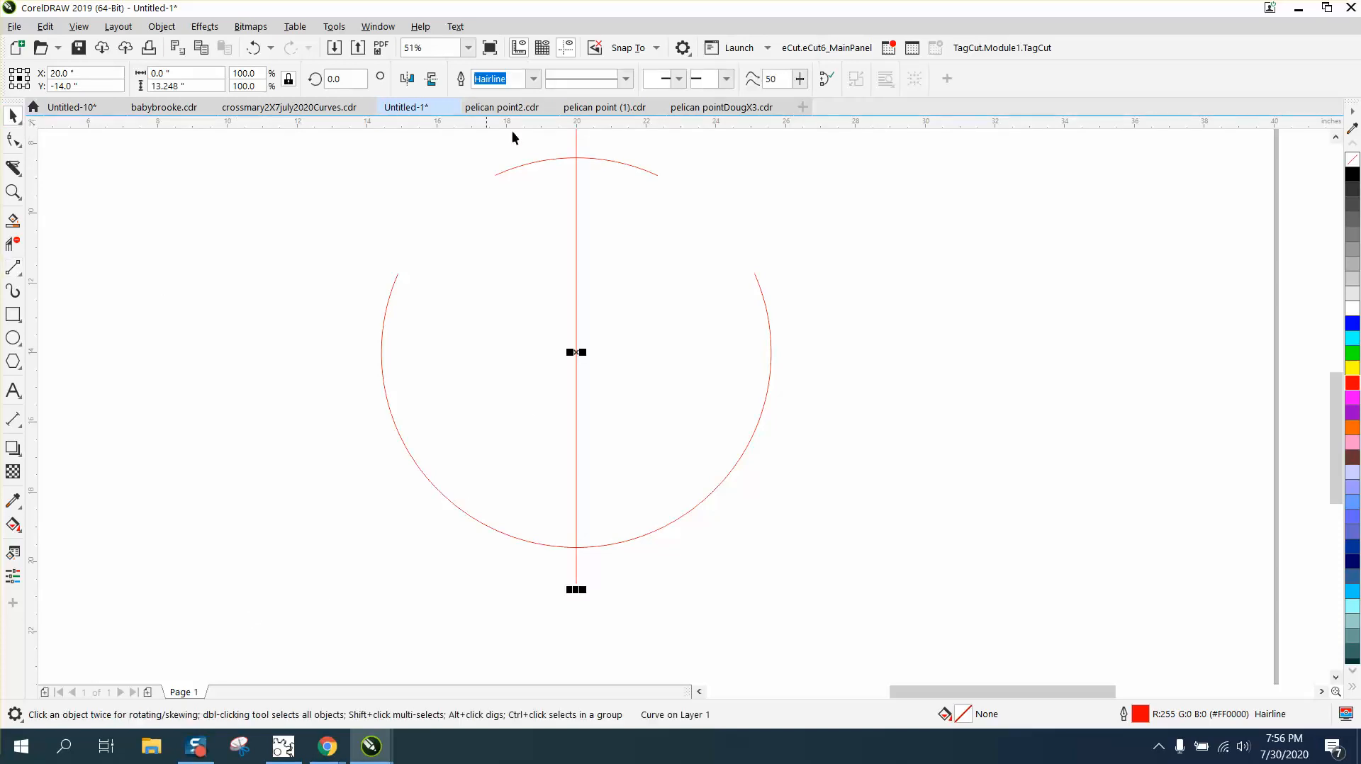
click(576, 346)
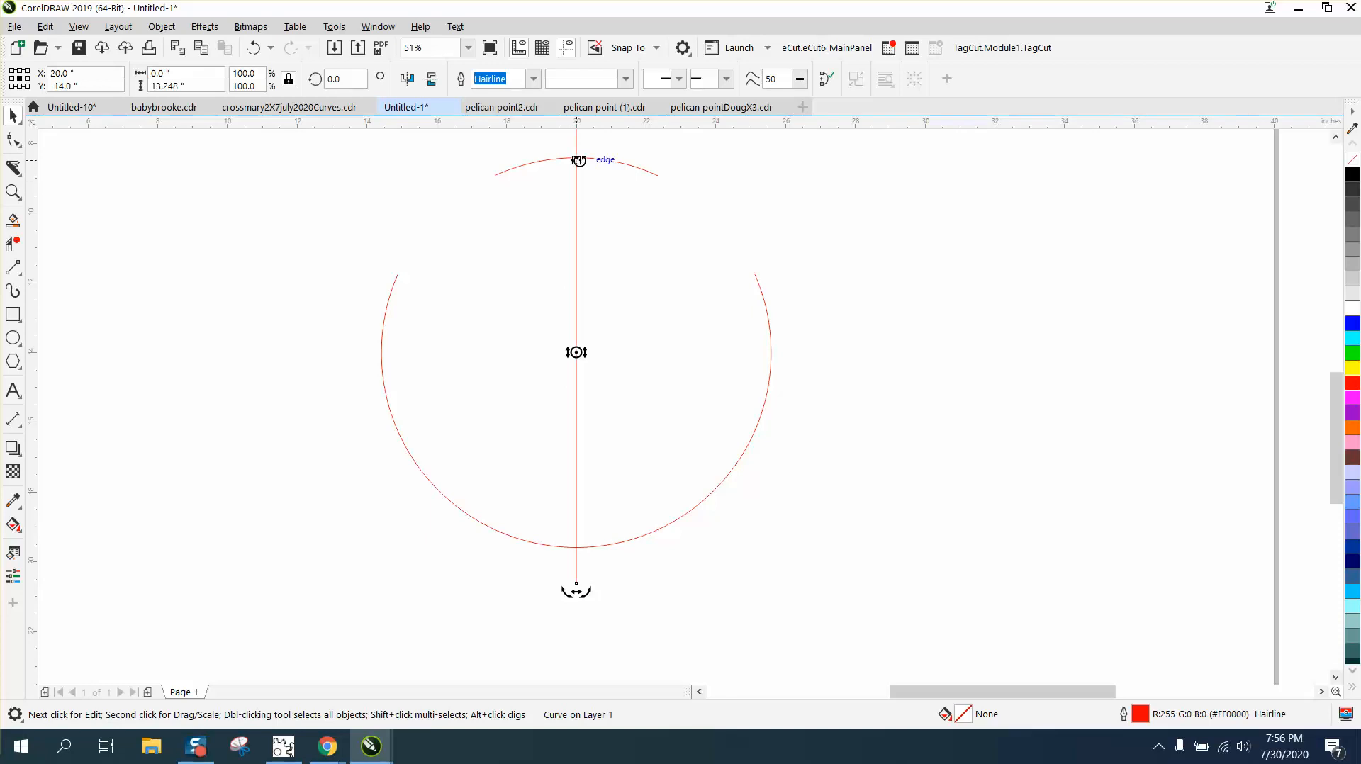
drag(578, 160, 581, 235)
click(13, 191)
click(13, 115)
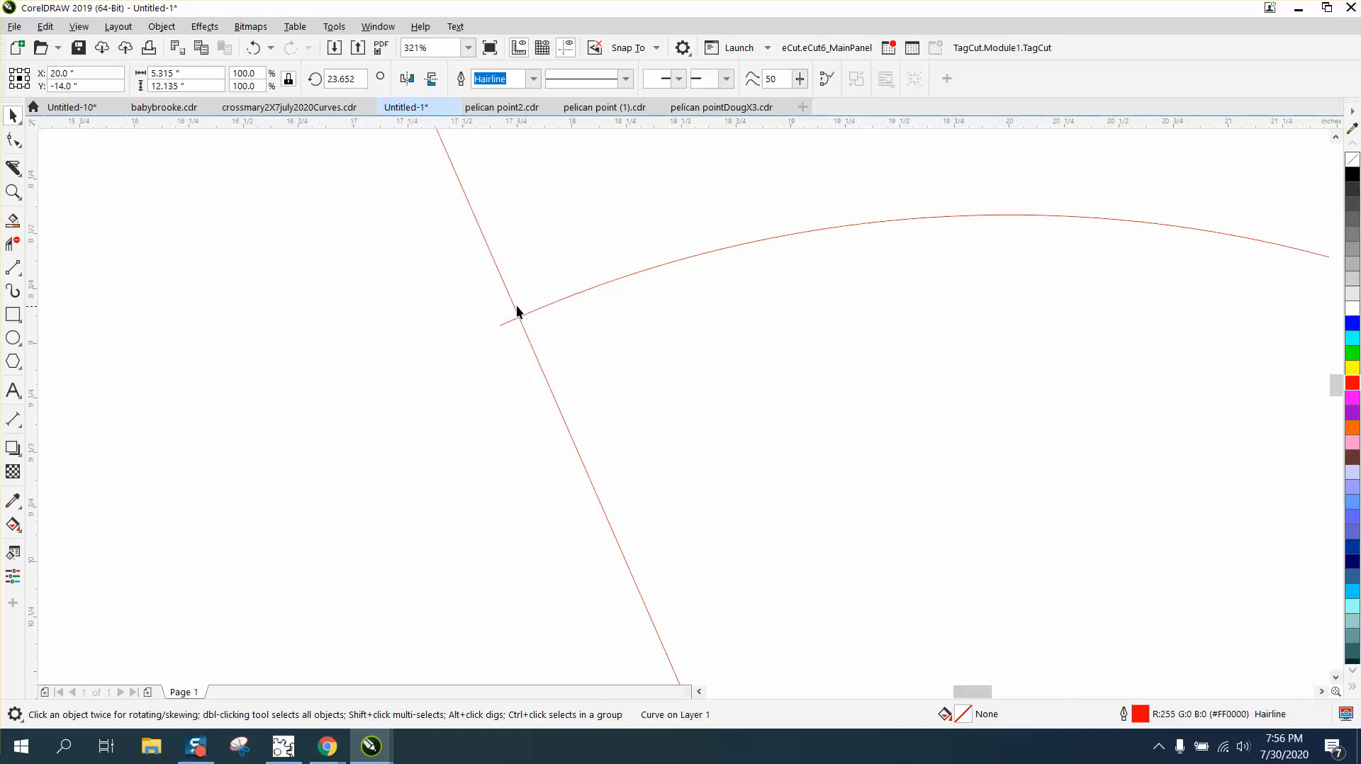
key(F10)
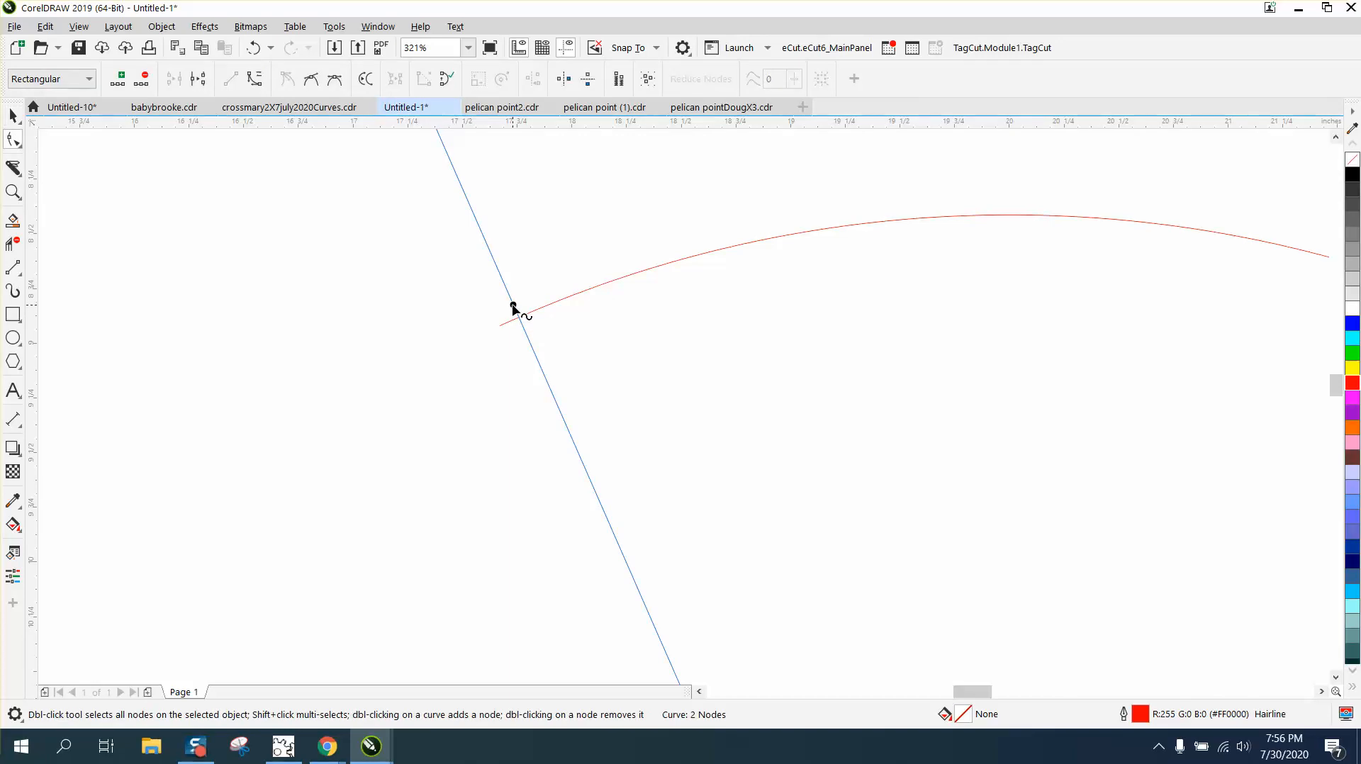
click(12, 115)
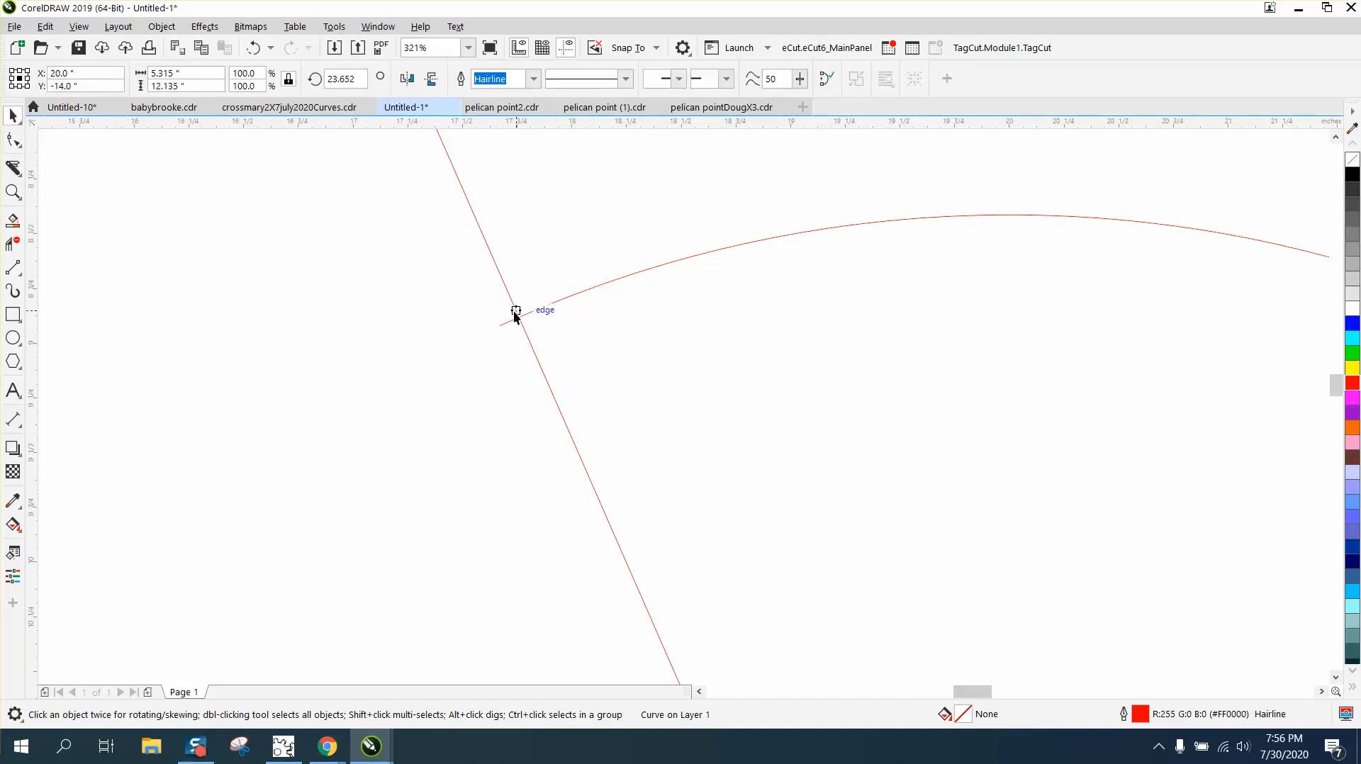
drag(514, 317, 500, 326)
scroll(287, 322, down, 5)
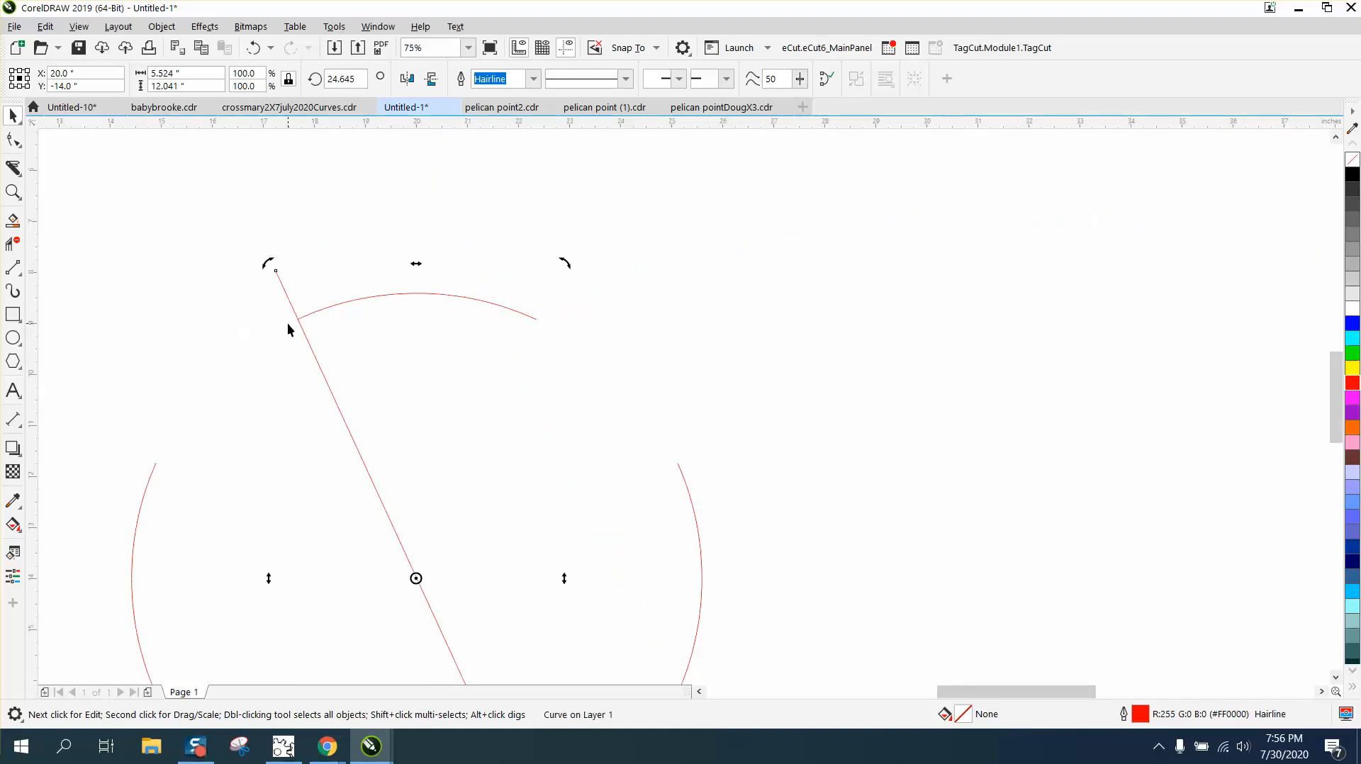
Step: Set the line's rotation to 20° and add a copy of it rotated to 340° about the same centre
double_click(362, 79)
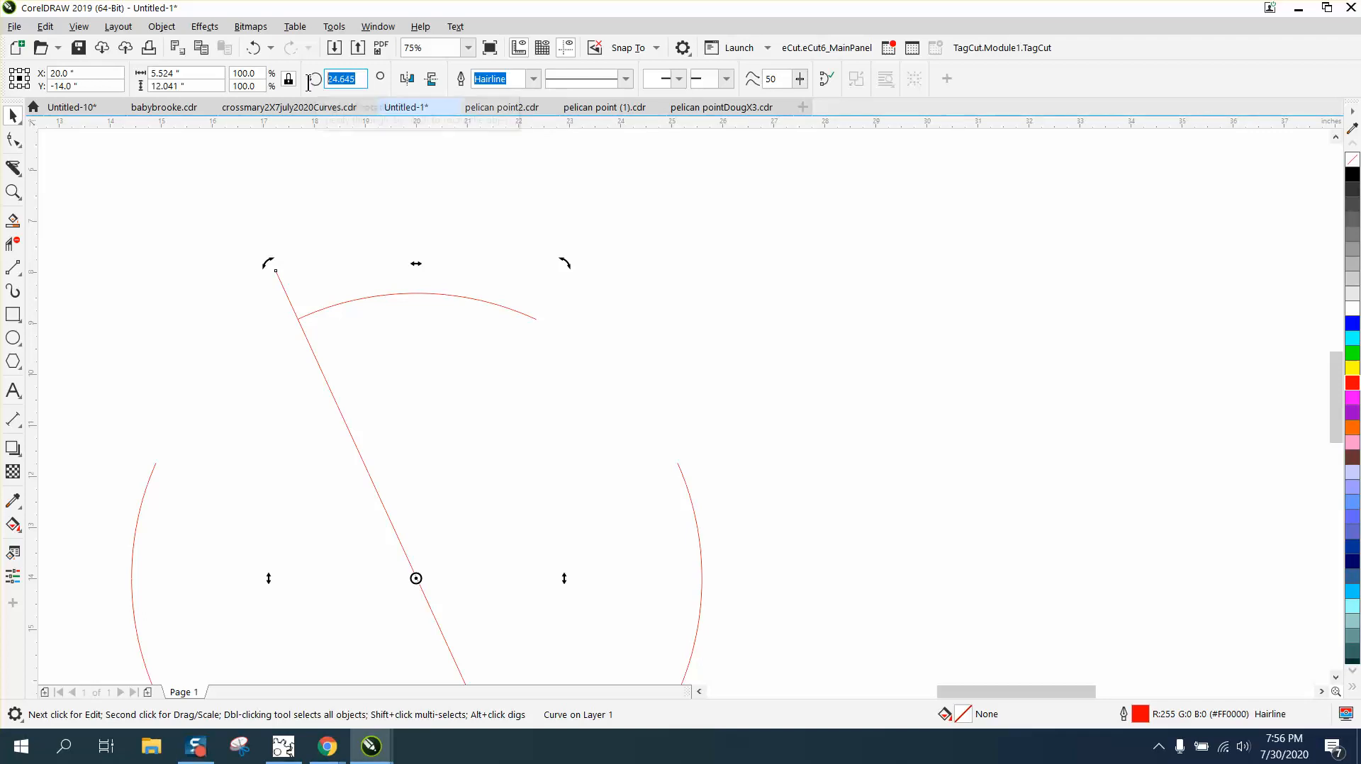
text(20)
key(Return)
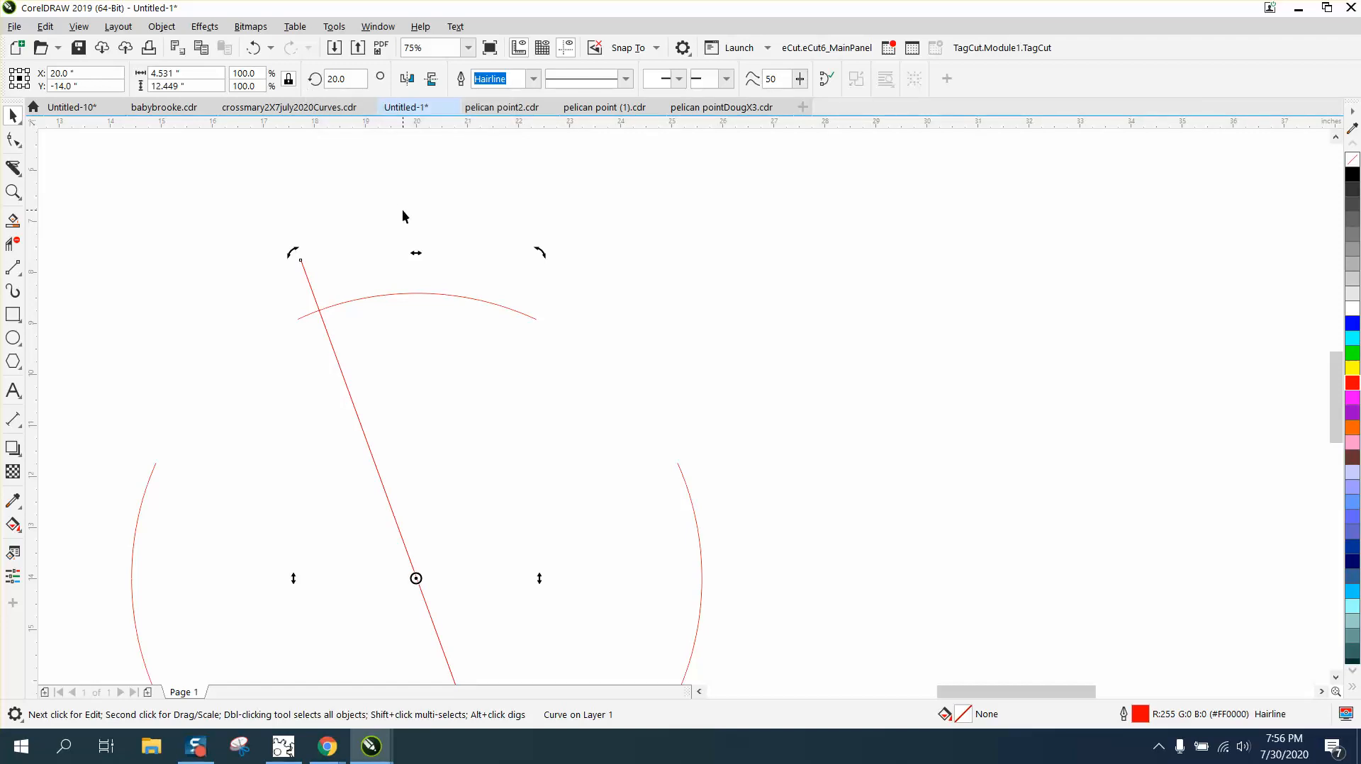
drag(355, 79, 322, 84)
text(340)
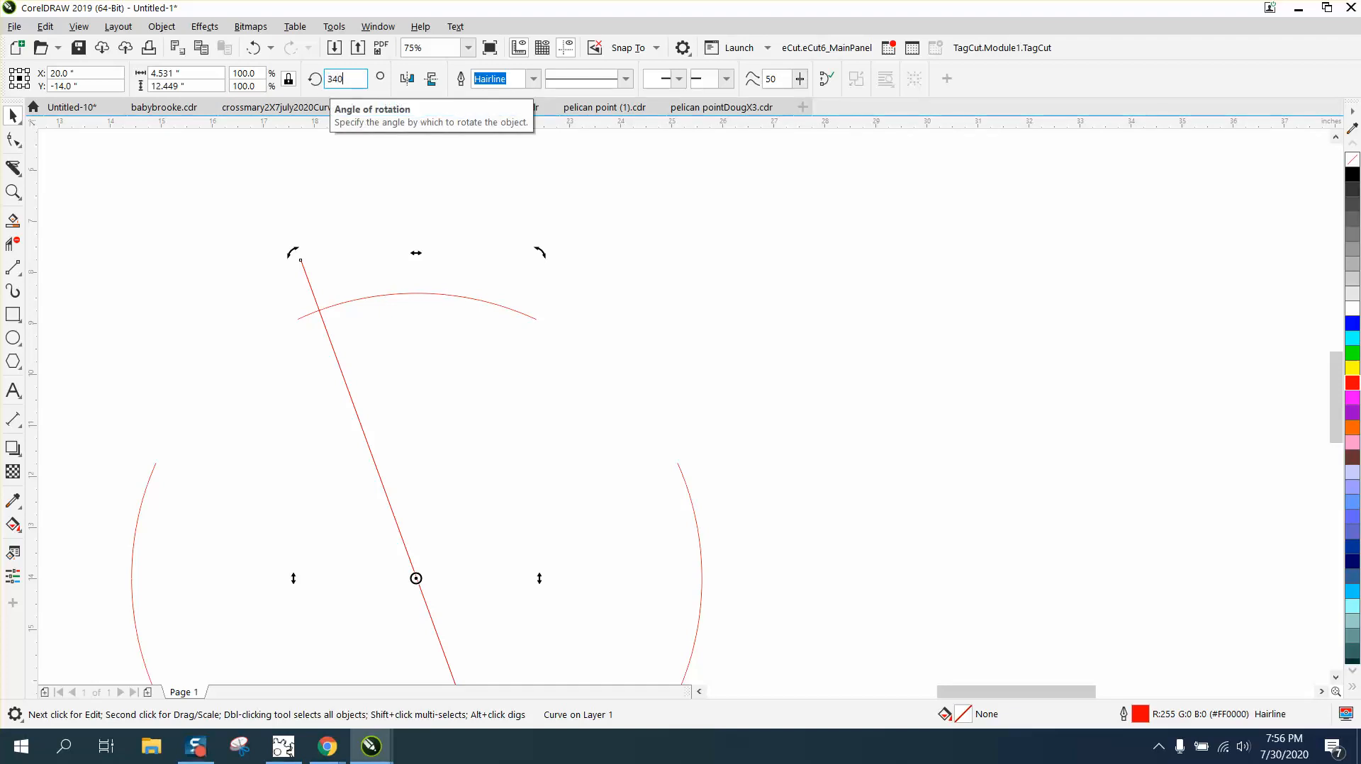
key(Return)
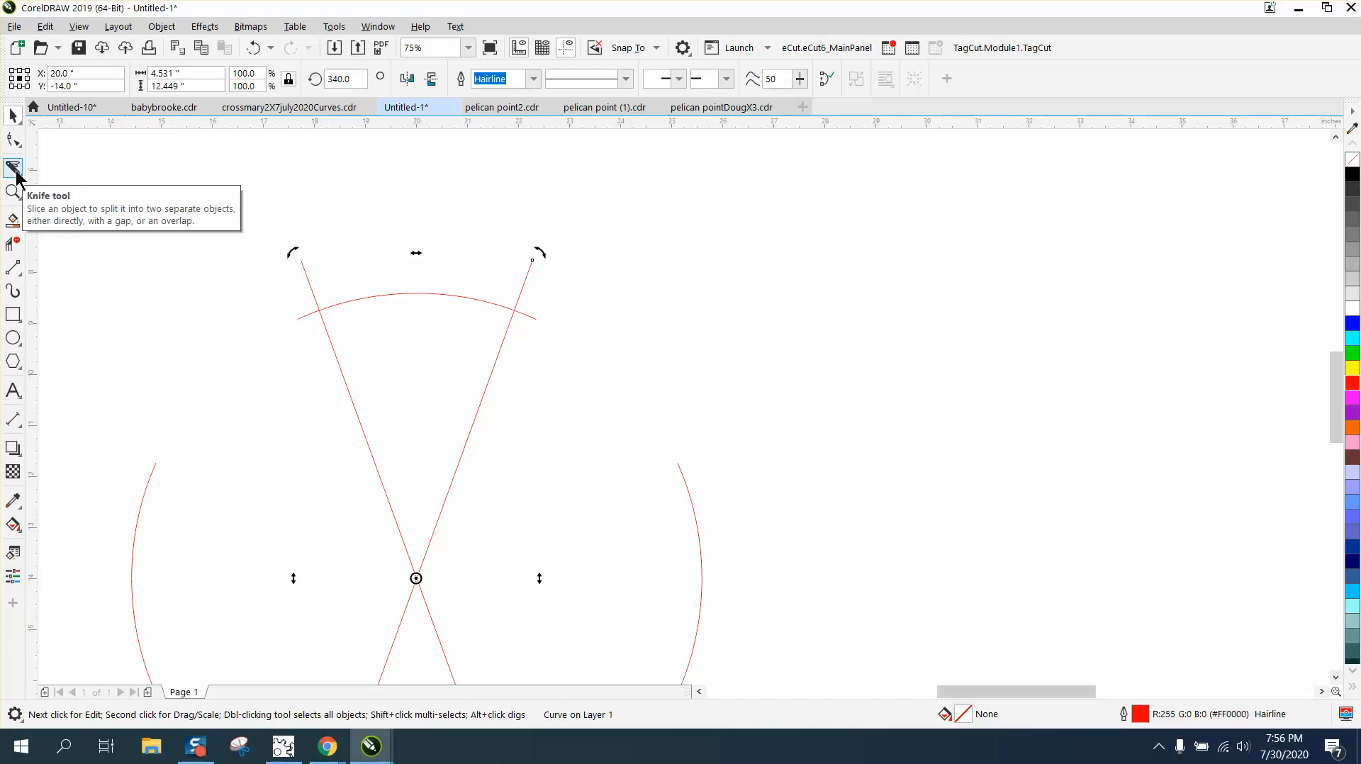
Step: Try to trim the upper arc's ends outside the crossed lines with Virtual Segment Delete, then undo the trimming
click(13, 244)
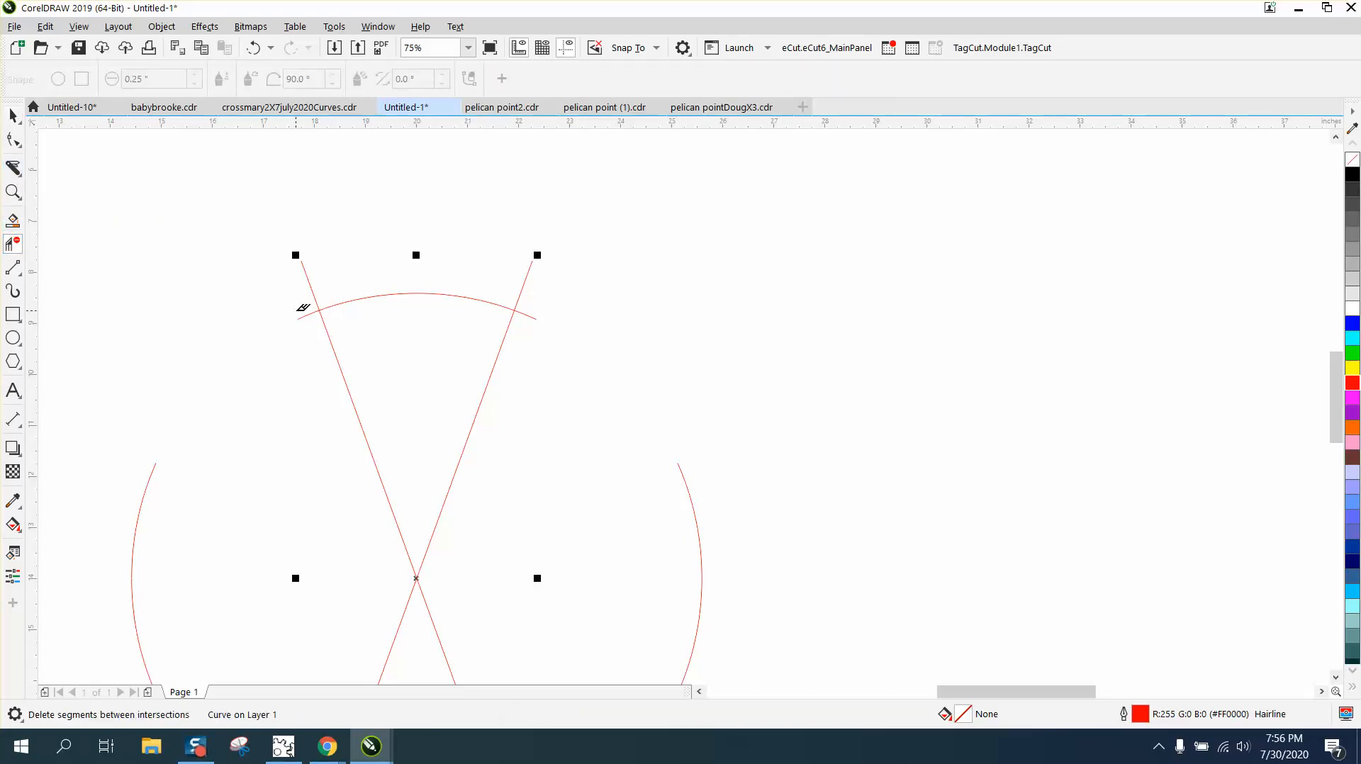
click(532, 312)
scroll(366, 291, down, 2)
scroll(366, 291, down, 1)
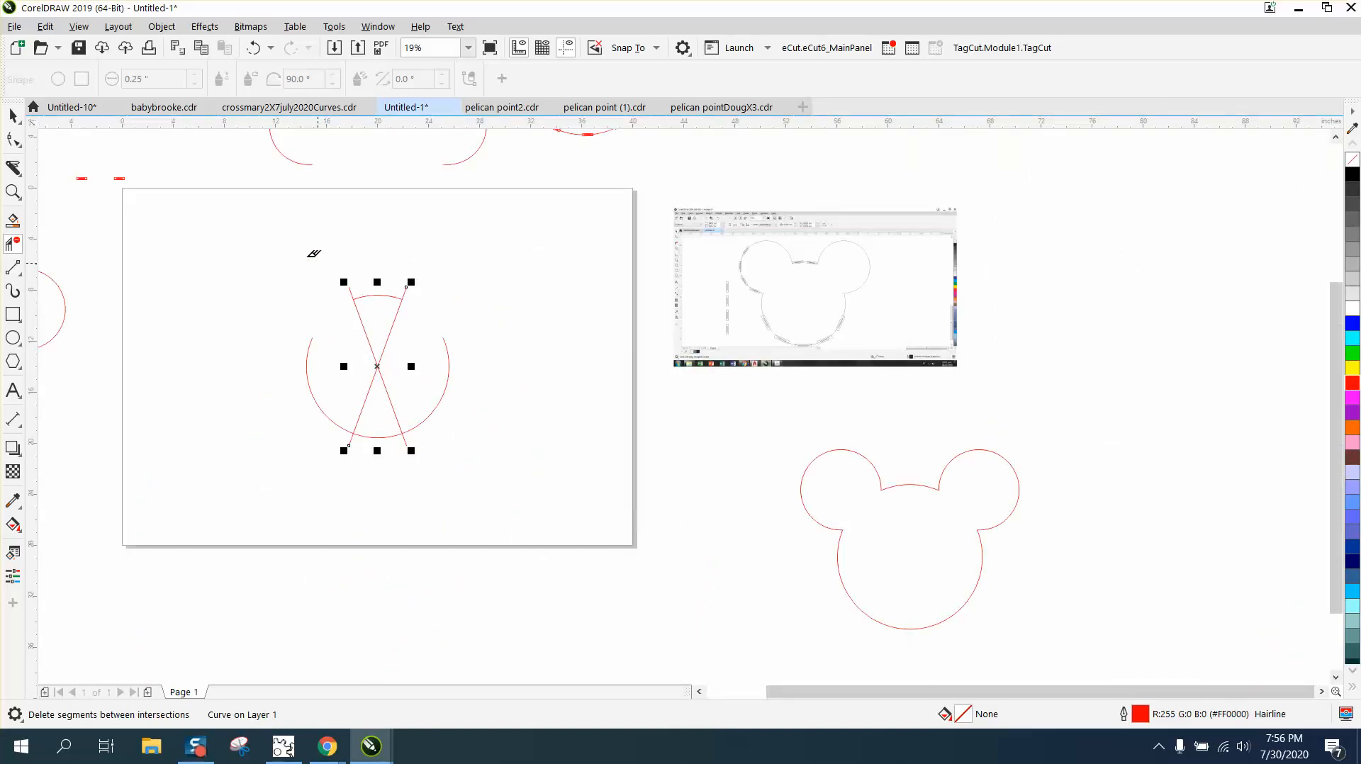
click(254, 47)
click(253, 48)
click(291, 47)
Step: Place a copy of the two crossed lines 15 inches to the left and delete the original pair from the head curve
click(12, 116)
drag(306, 235, 341, 362)
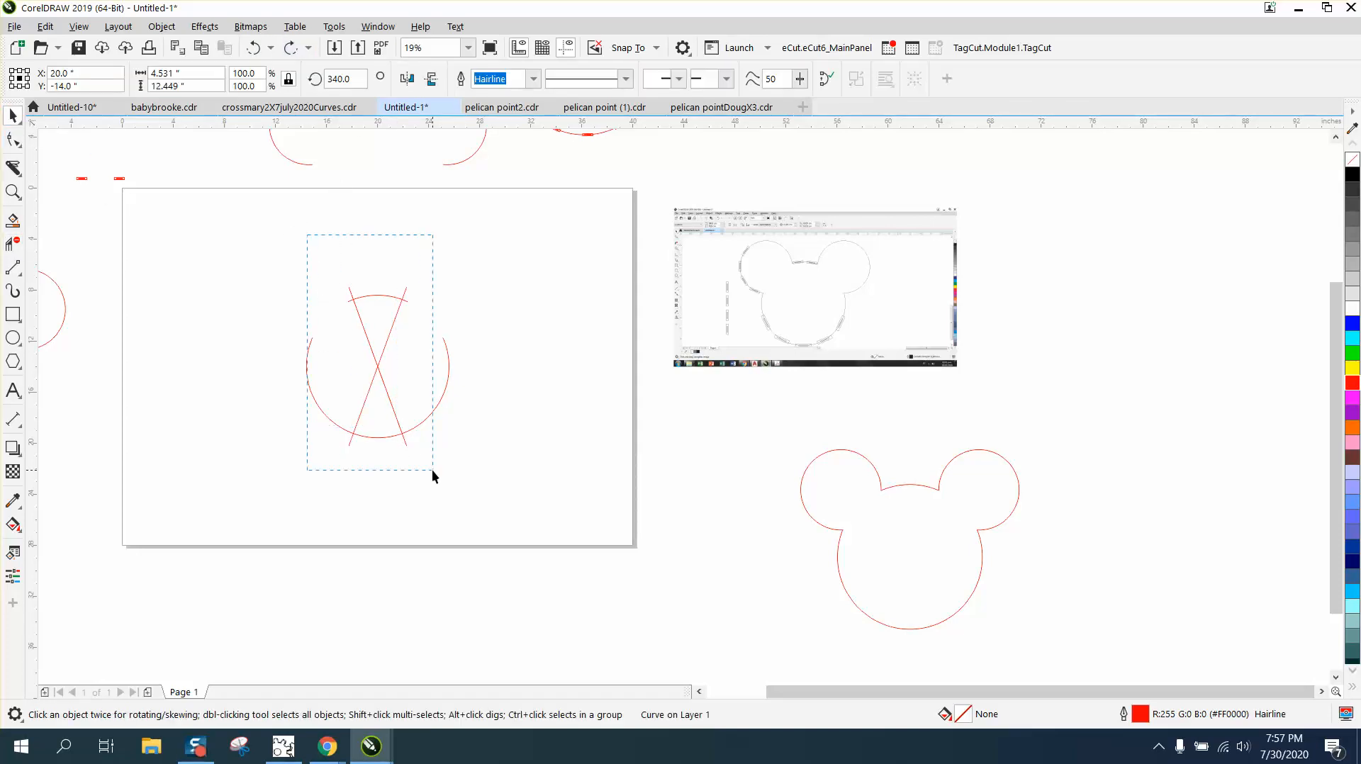
drag(432, 469, 432, 469)
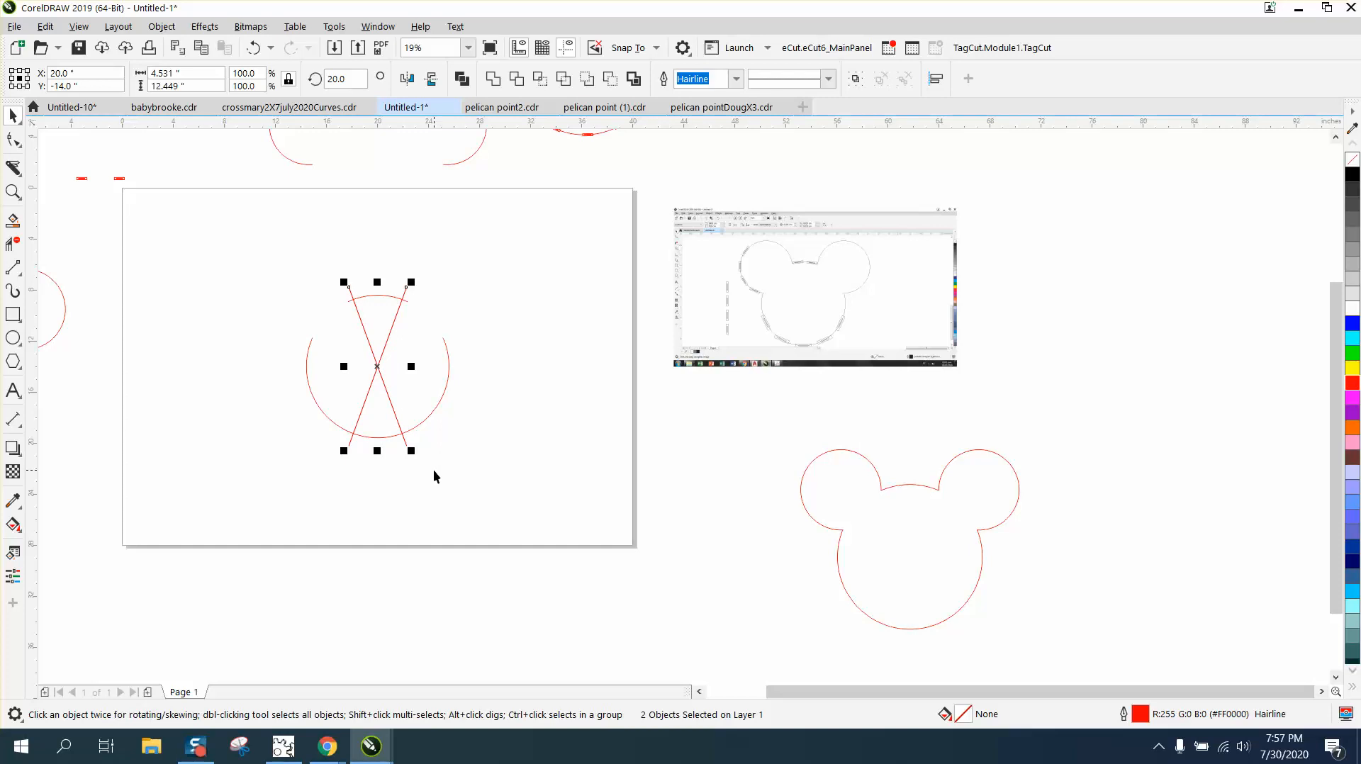
key(ctrl+d)
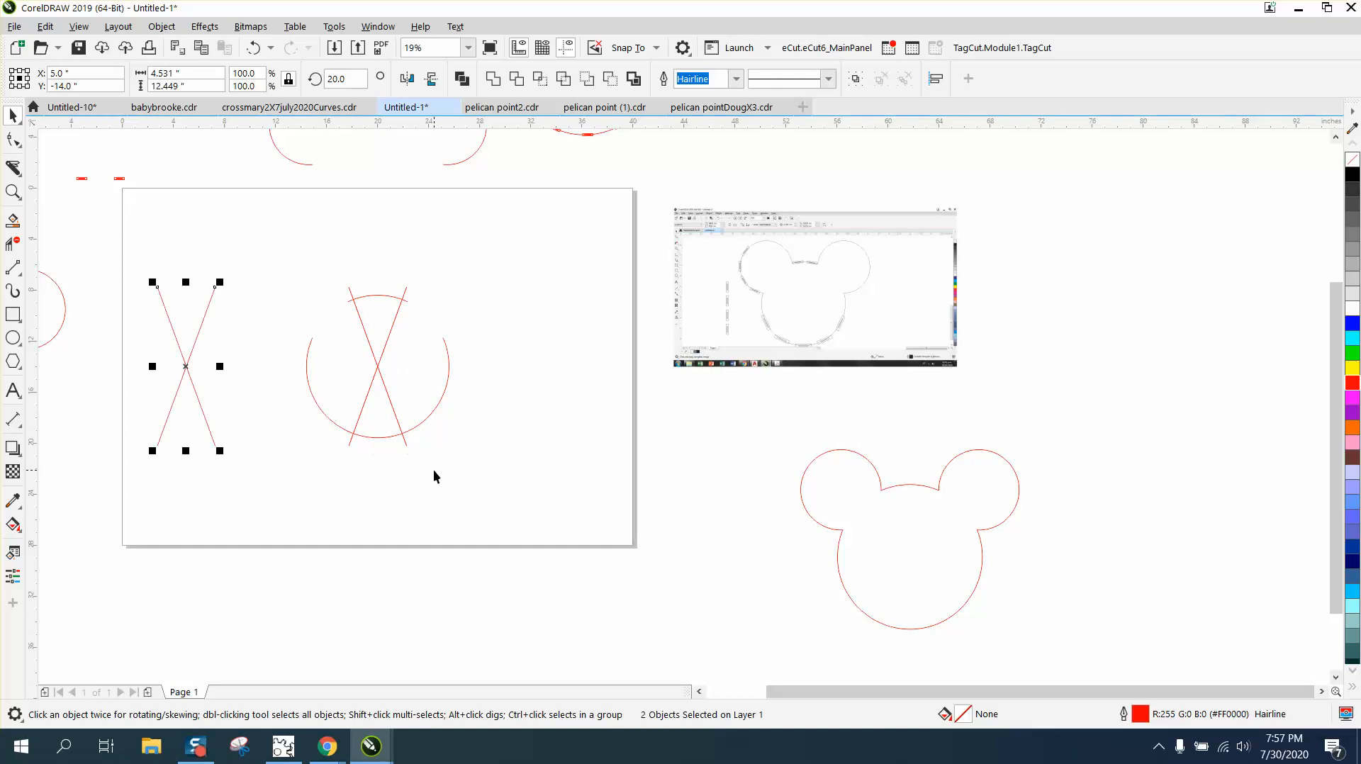
click(376, 366)
key(Delete)
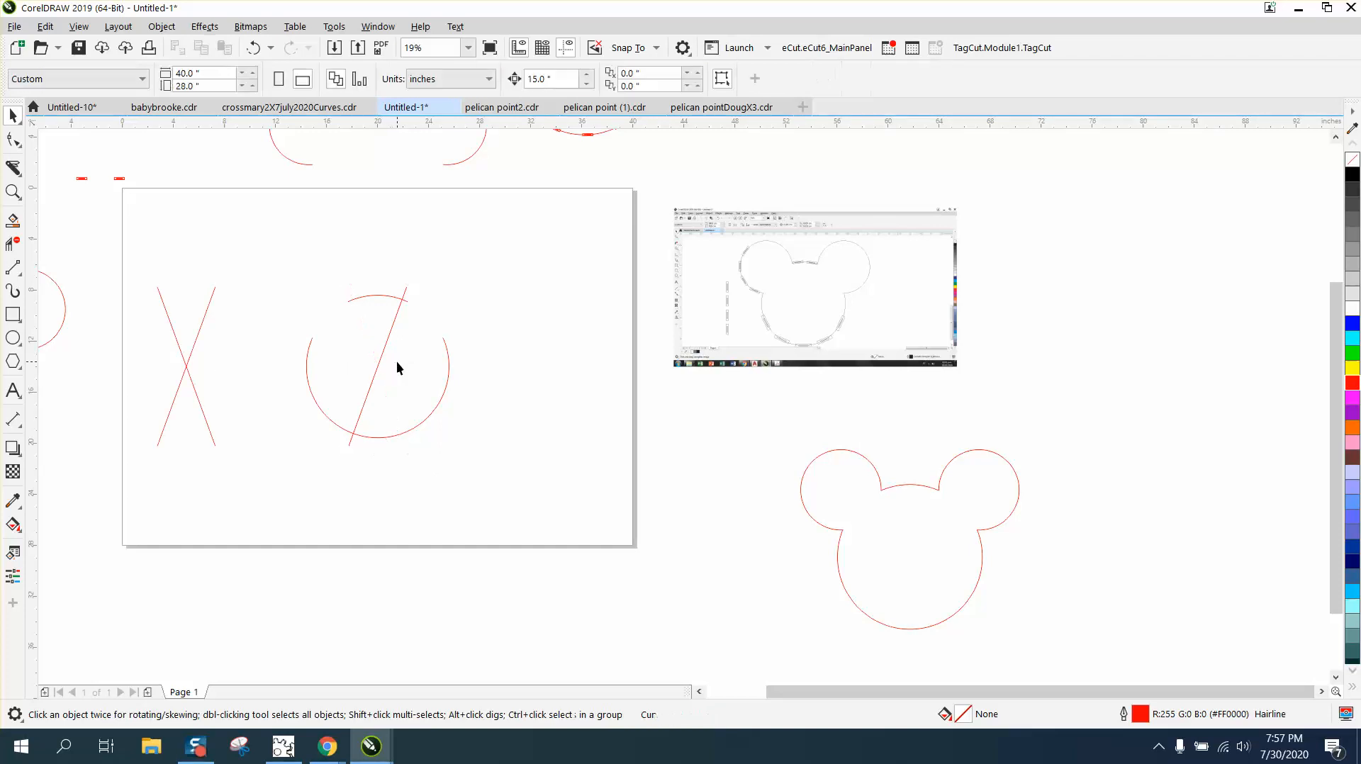
click(379, 362)
key(Delete)
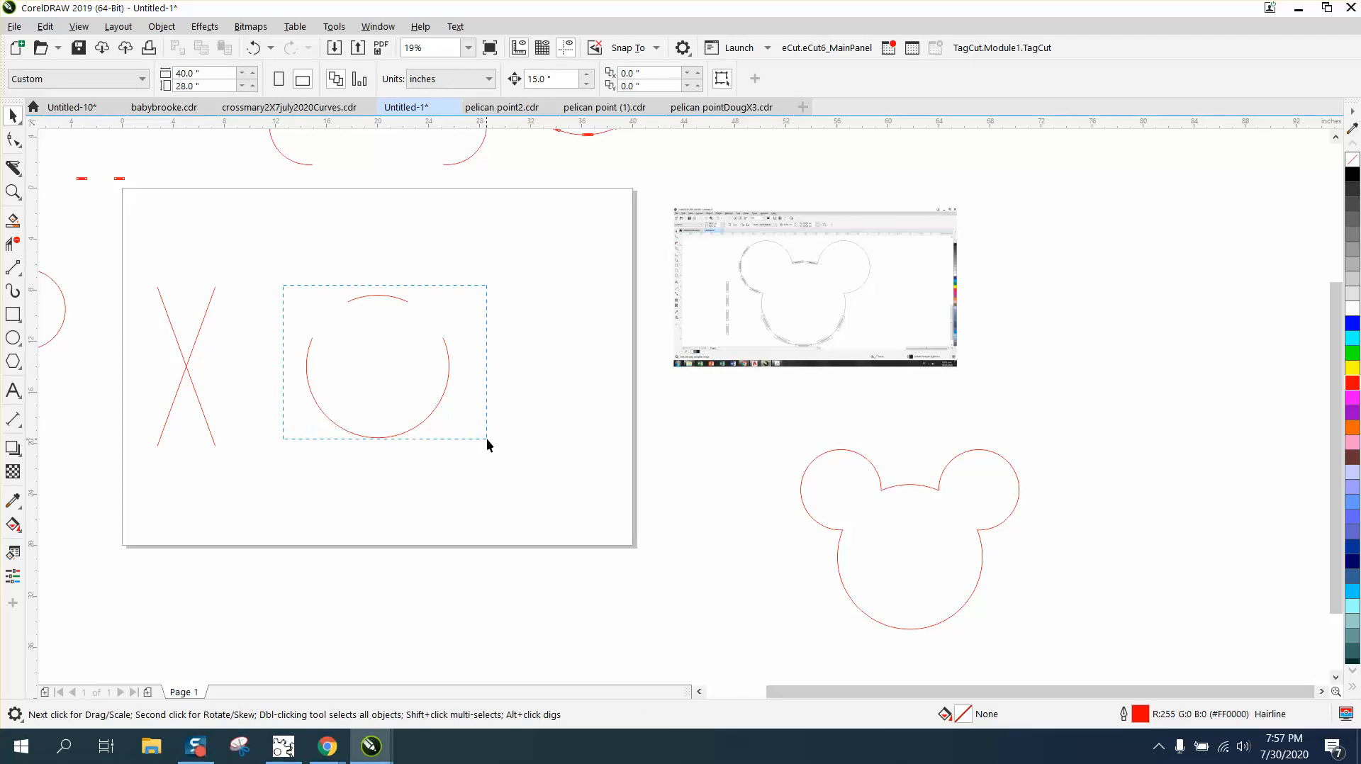
Step: Copy the head curve 15 inches down and the two ear arcs 15 inches up as untrimmed spares
drag(486, 439, 487, 439)
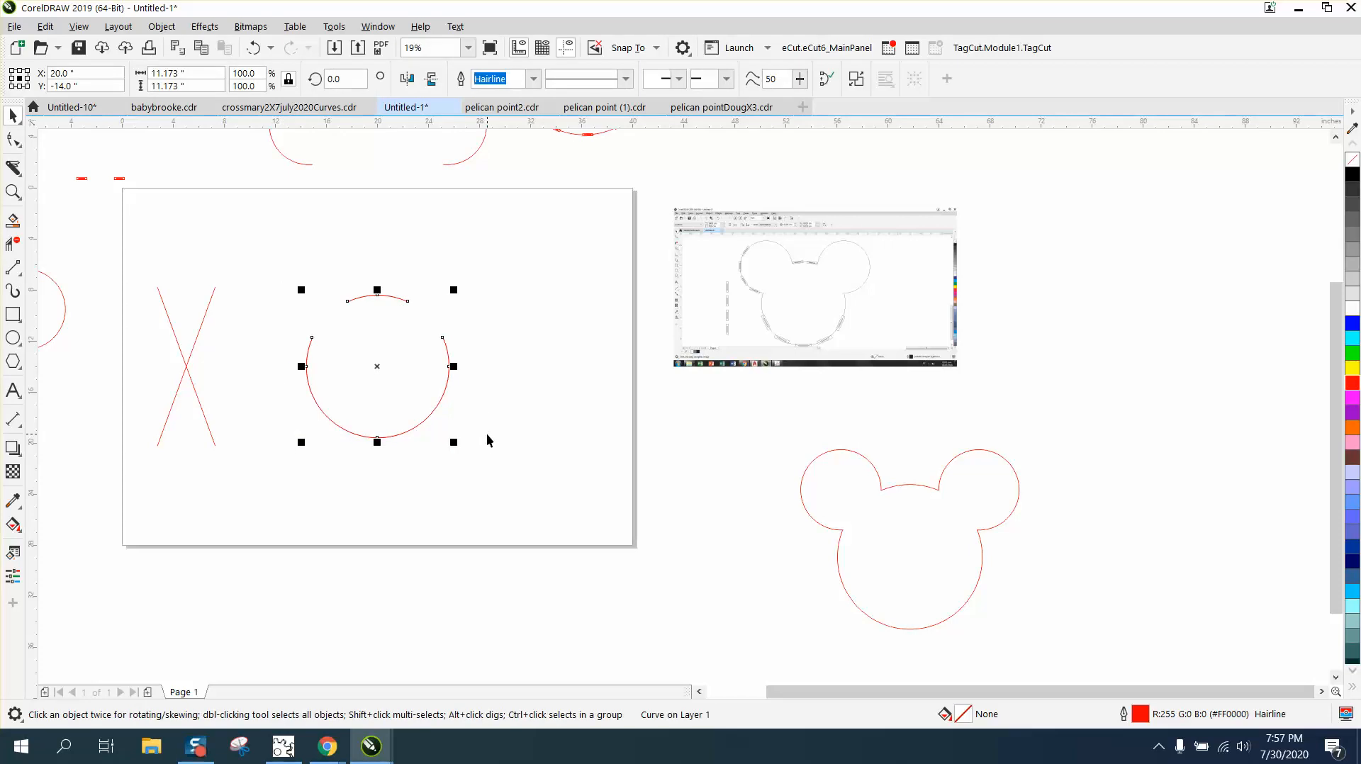
key(ctrl+d)
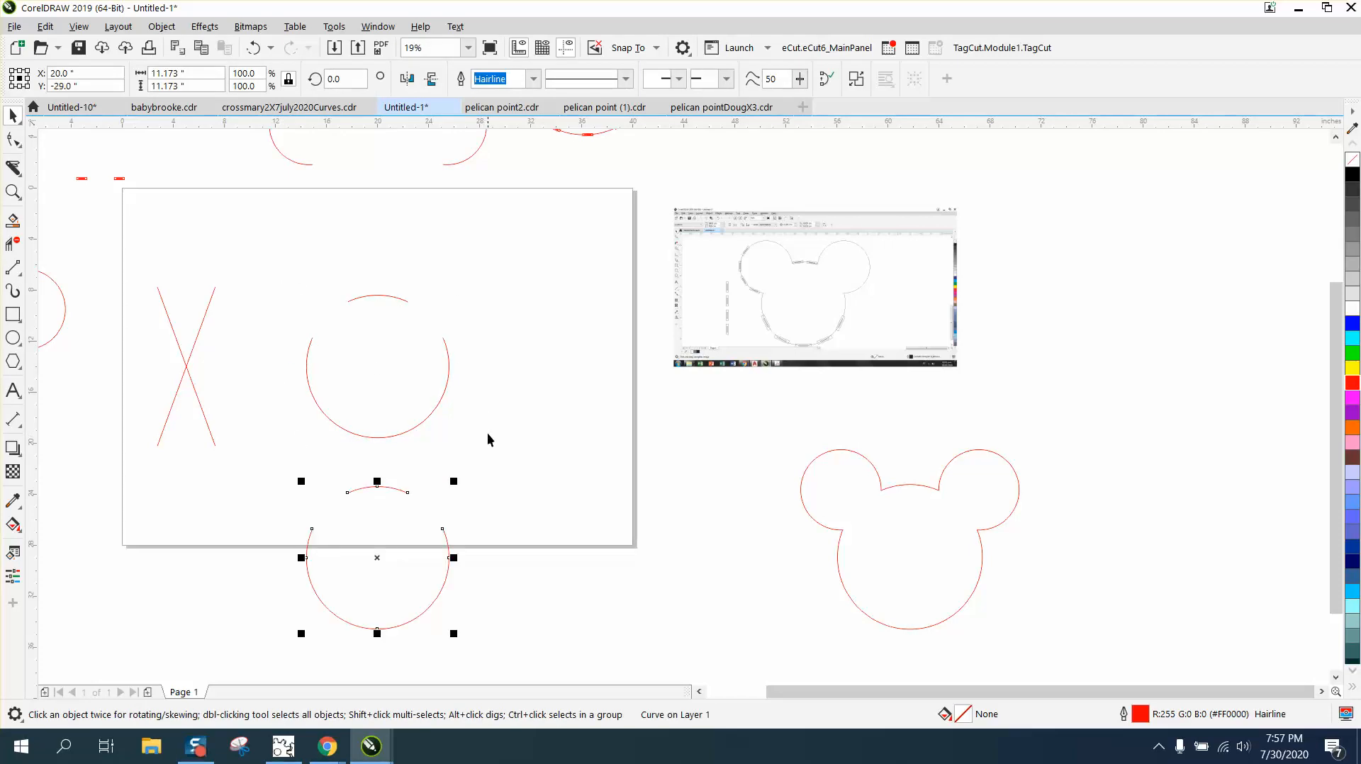
scroll(487, 439, down, 1)
drag(374, 253, 507, 316)
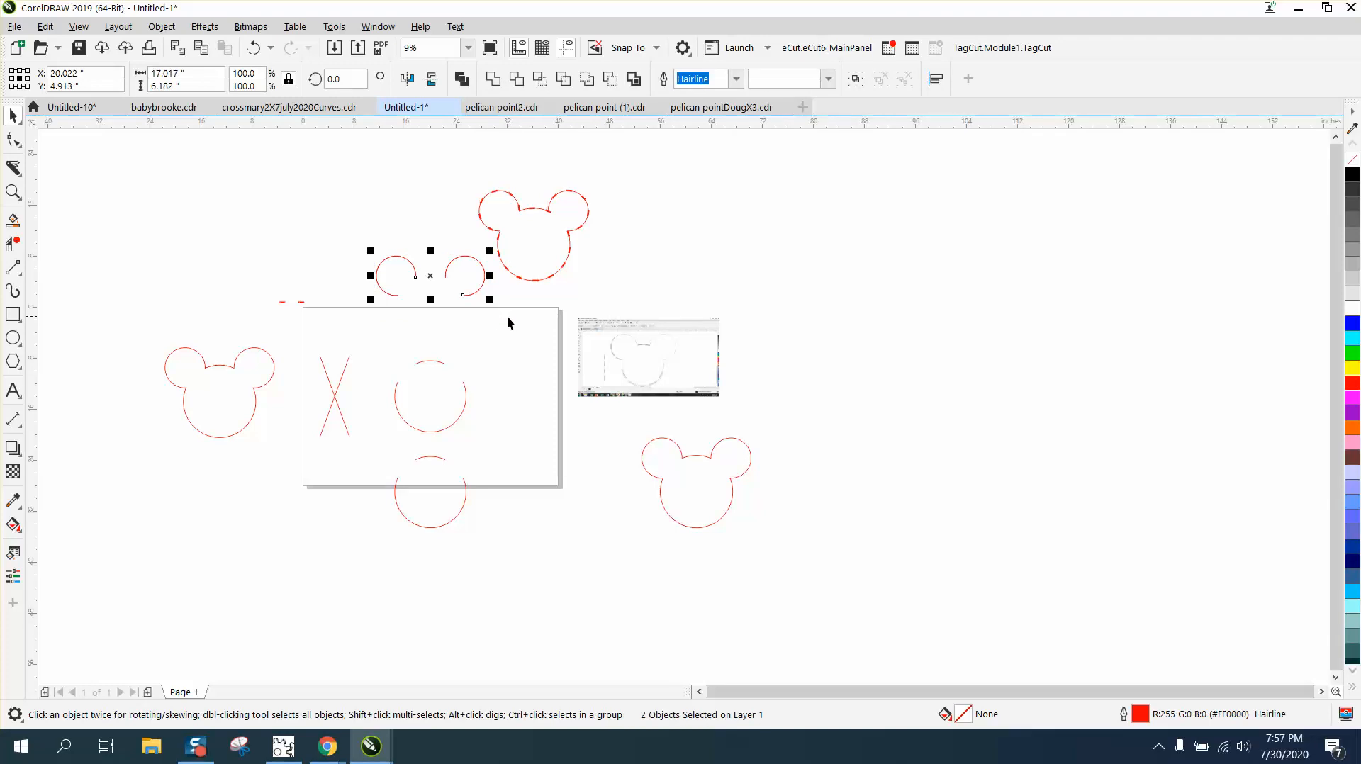
key(ctrl+d)
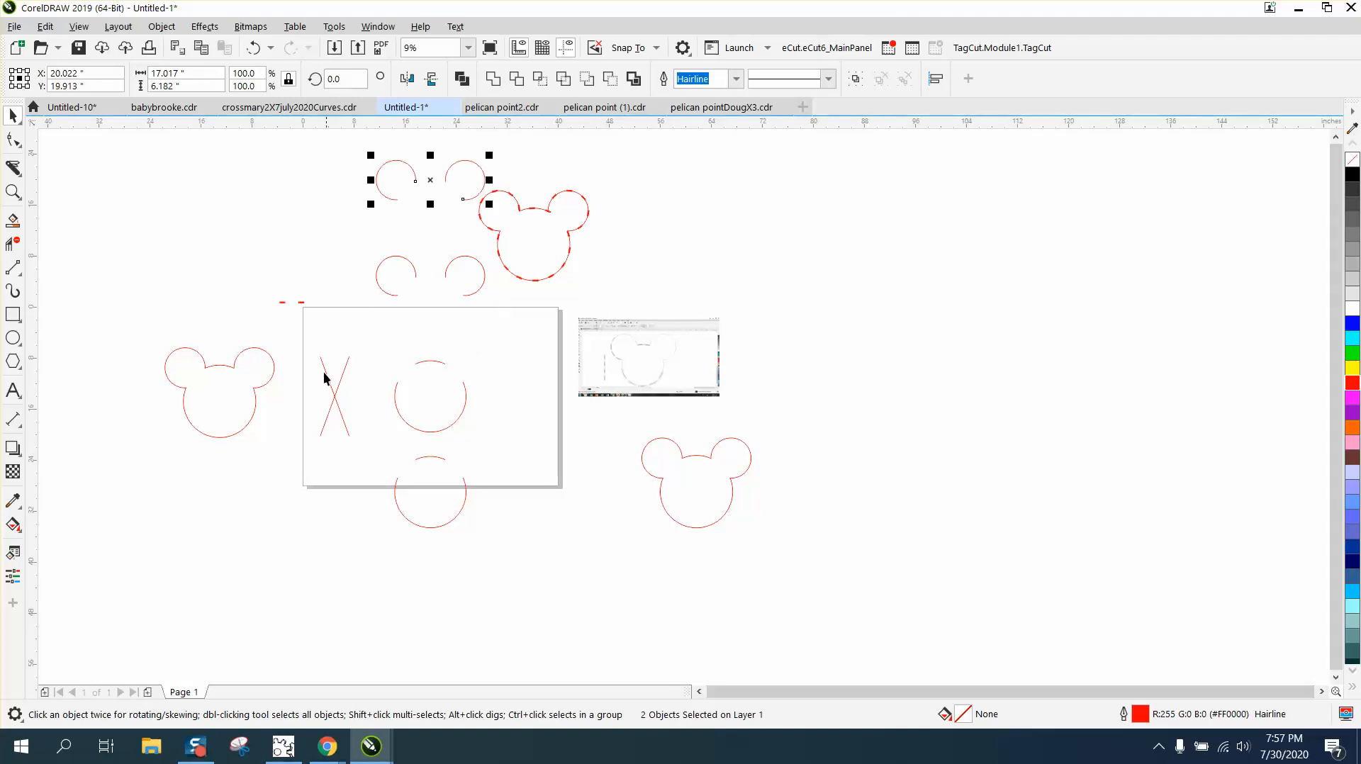
Step: Centre the copied crossed lines on the page and trim the upper arc's ends outside them with Virtual Segment Delete
drag(299, 365, 383, 466)
key(p)
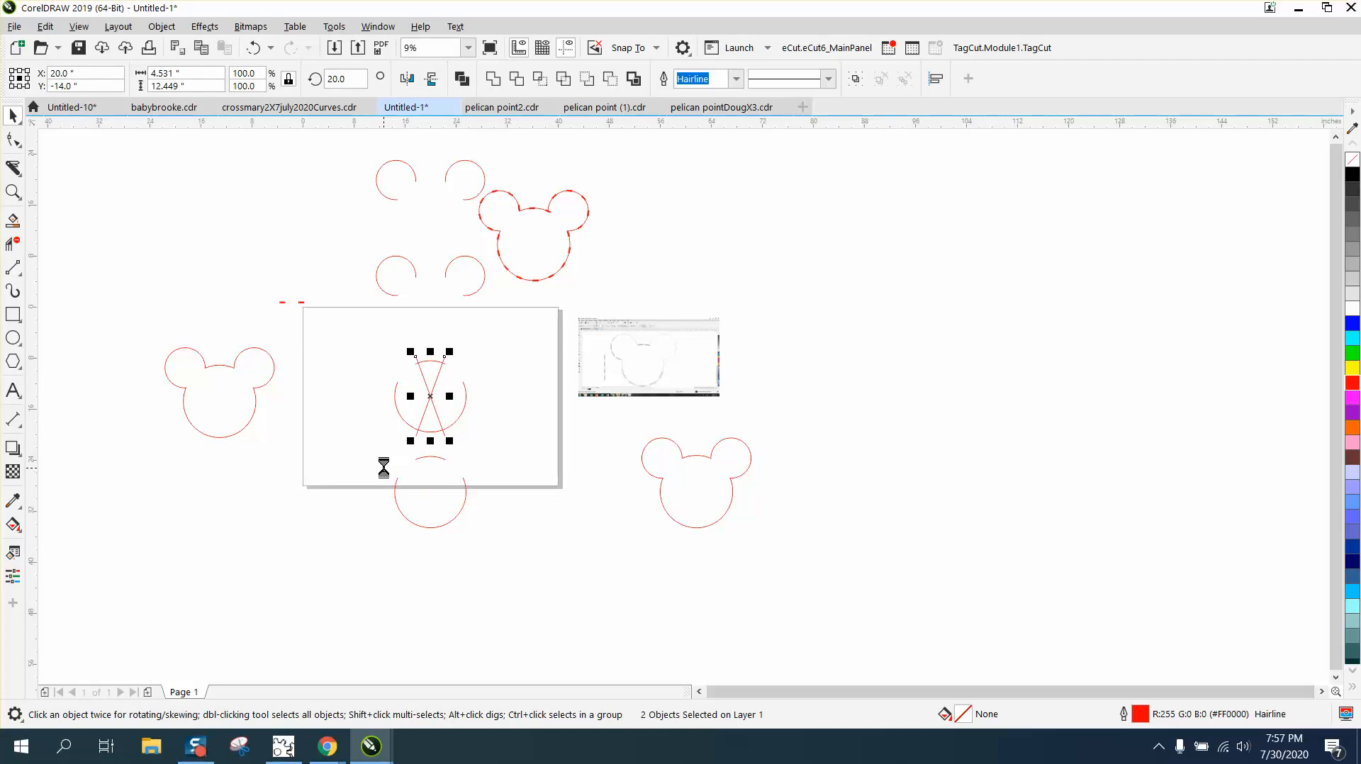
click(14, 191)
drag(295, 283, 560, 473)
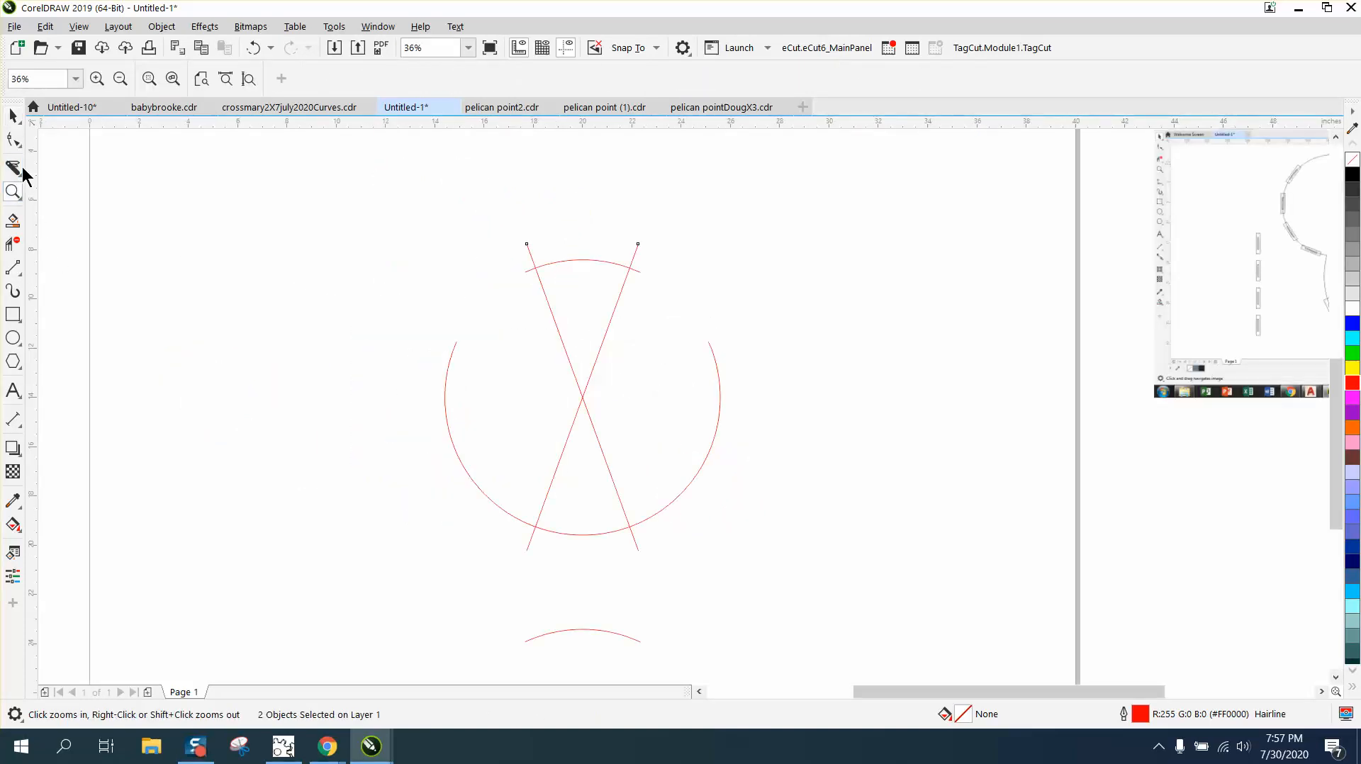
click(13, 244)
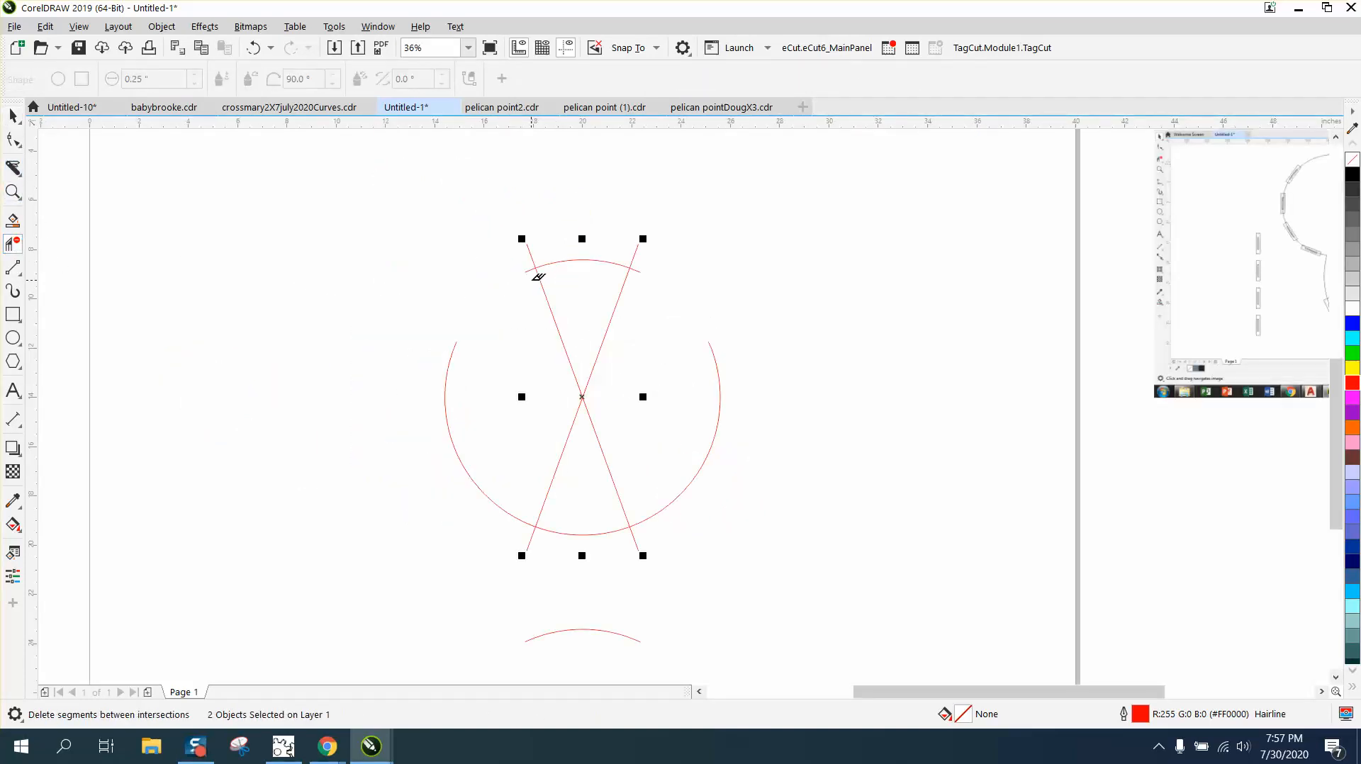
click(532, 268)
click(638, 268)
click(13, 116)
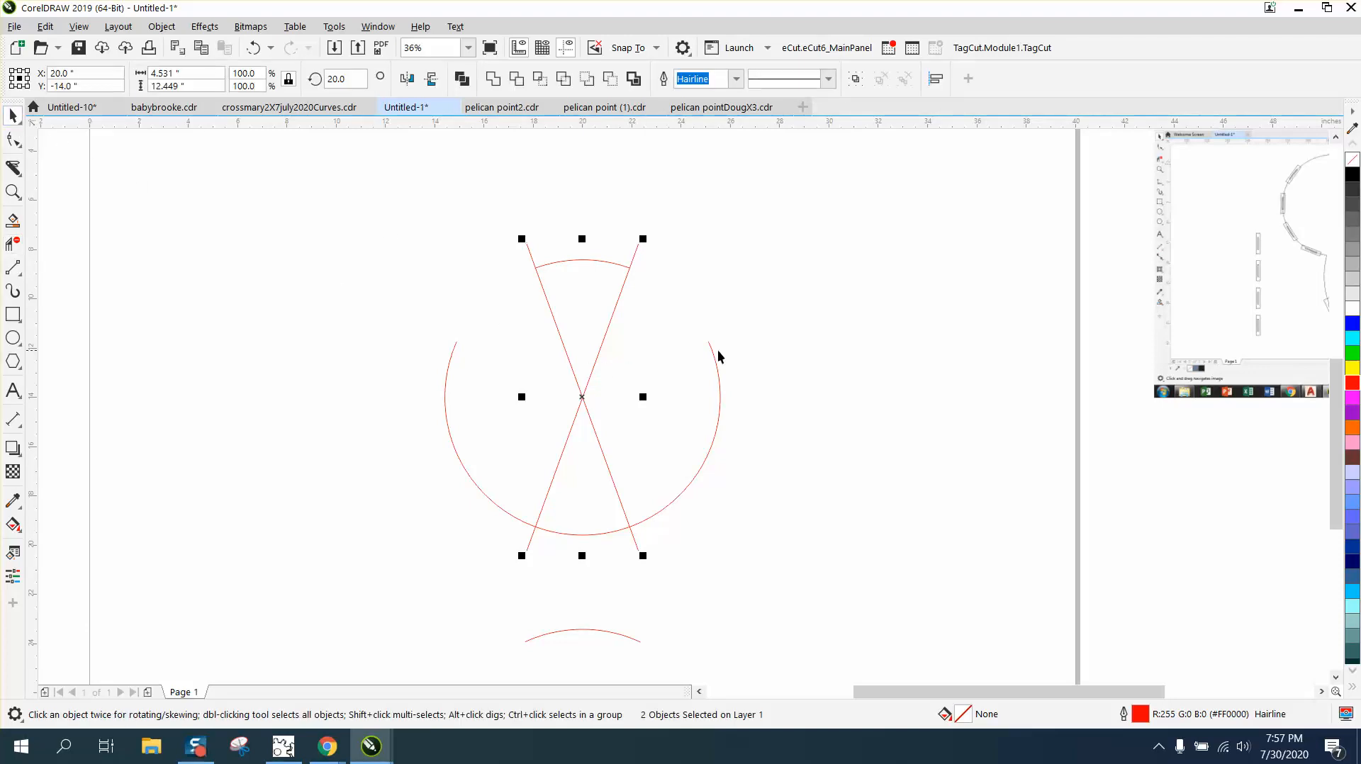
Step: Rotate the line running from upper left to lower right about its centre to 70°, crossing just below the large arc's left end
click(671, 350)
click(552, 318)
click(553, 320)
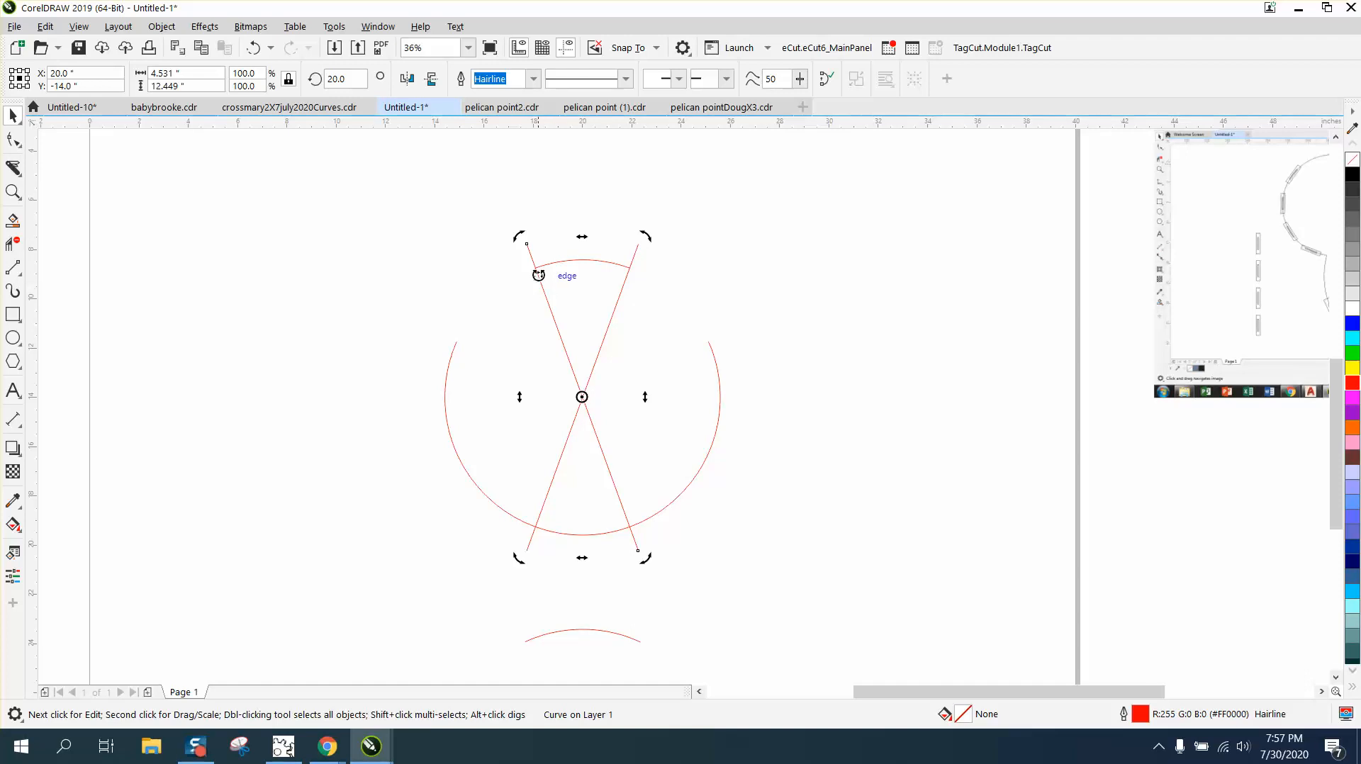
drag(538, 275, 453, 341)
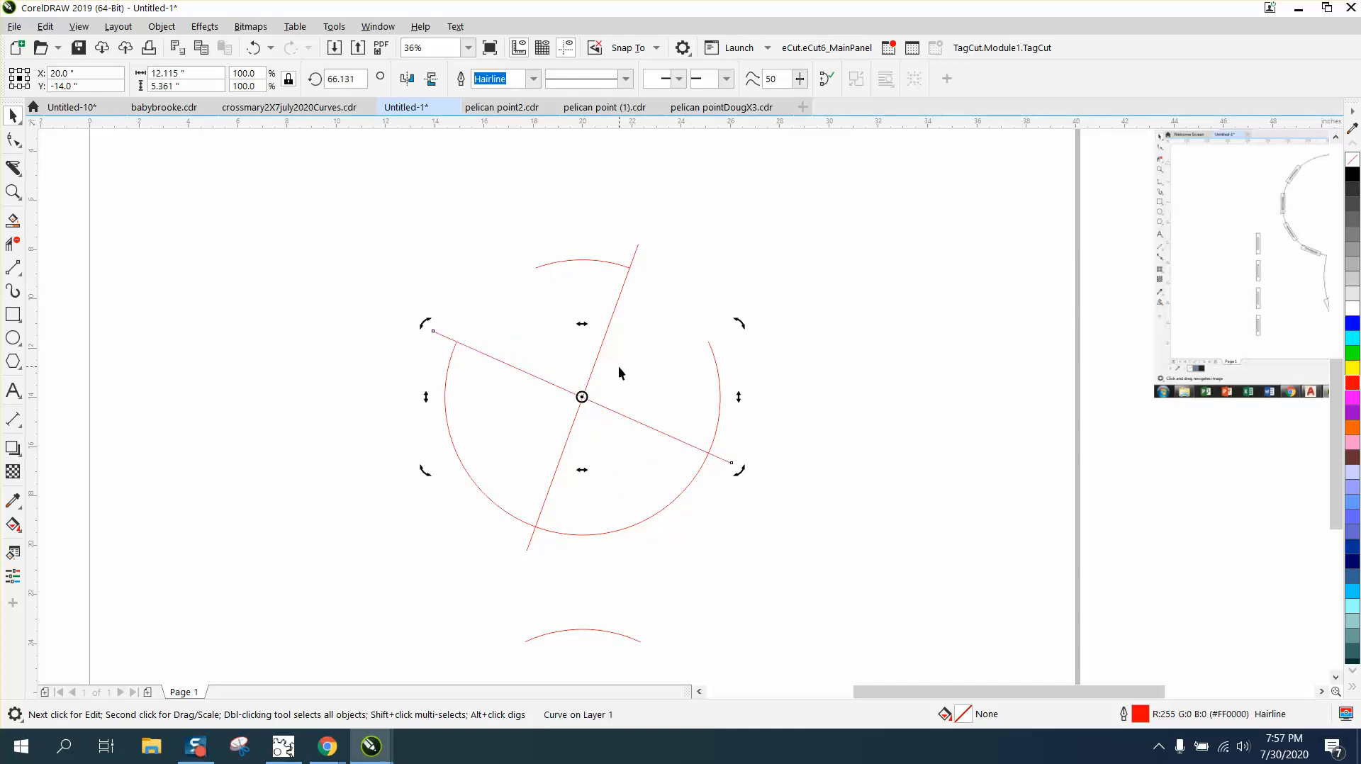
double_click(359, 80)
text(7)
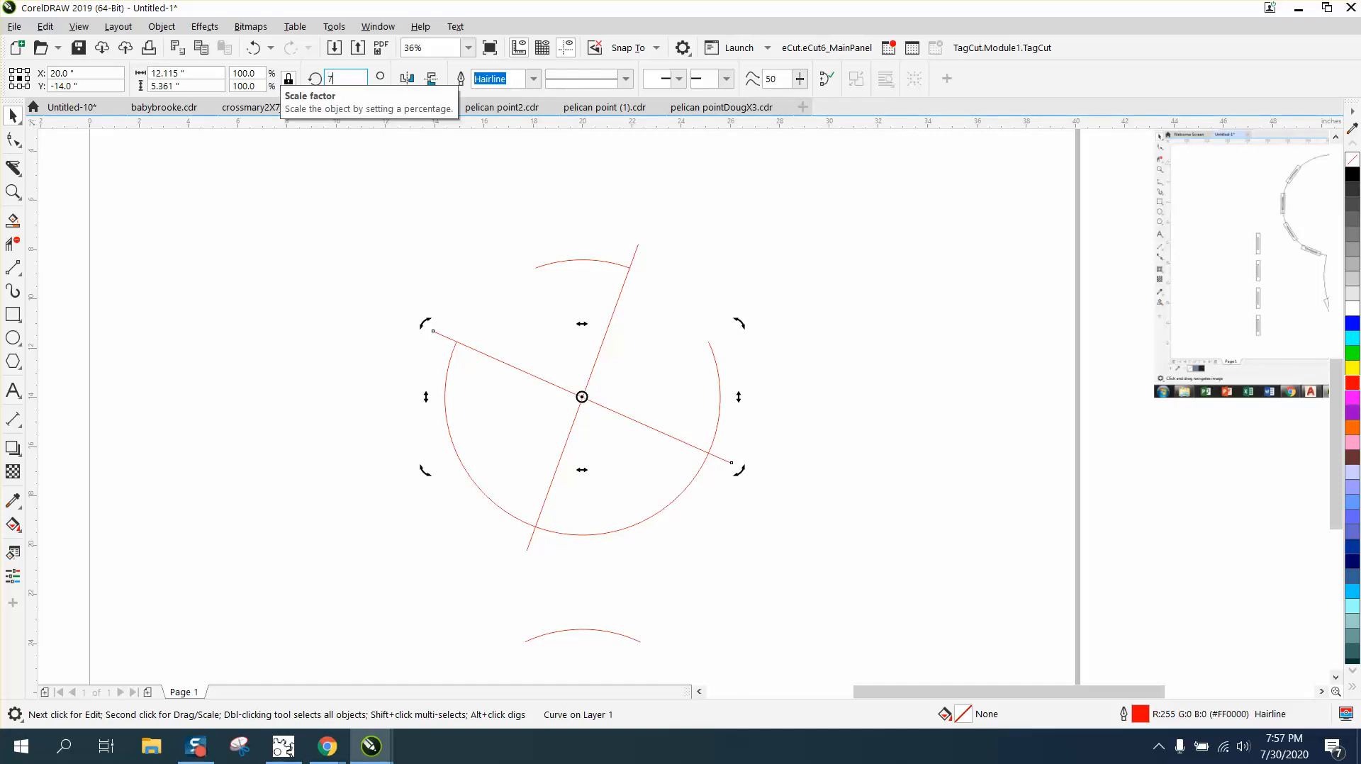
text(0)
key(Return)
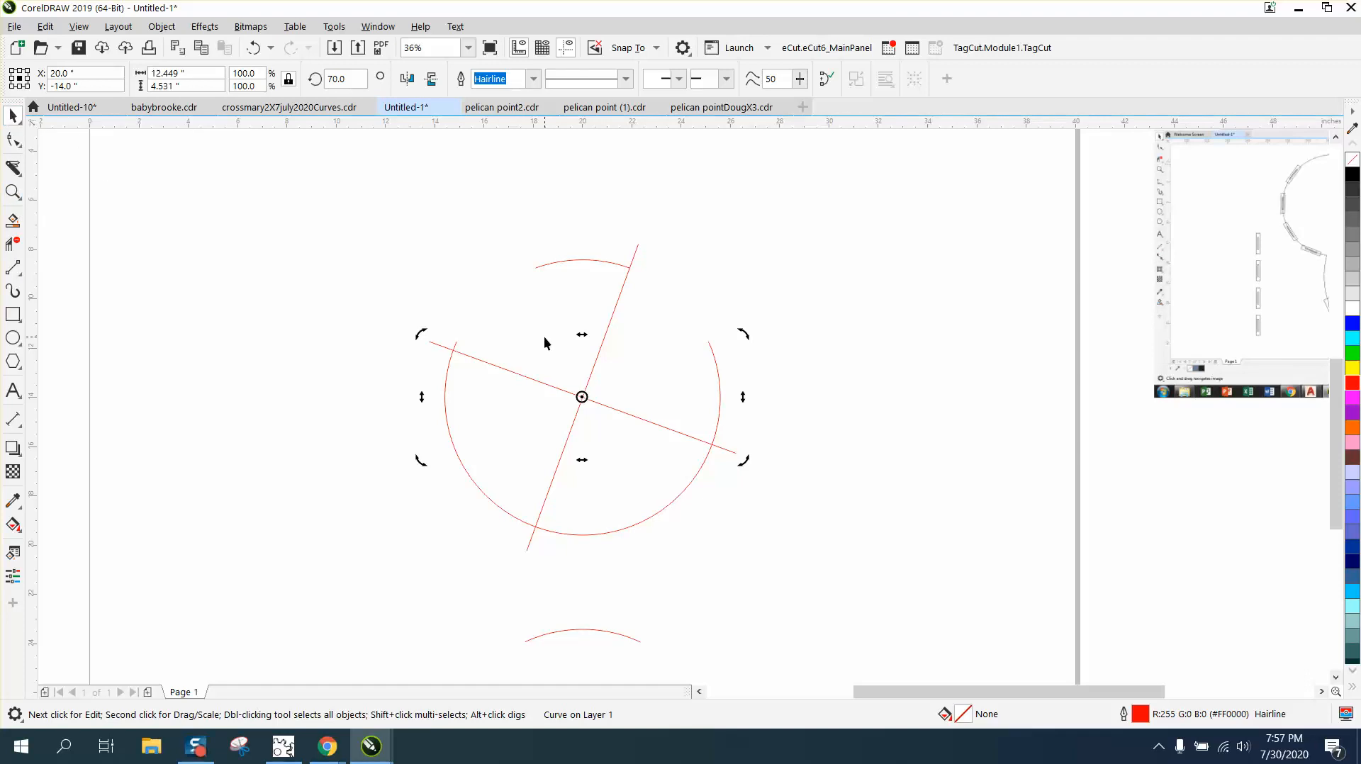
Step: Add a copy of the 70° line rotated to 290° about the same centre
double_click(358, 79)
text(29)
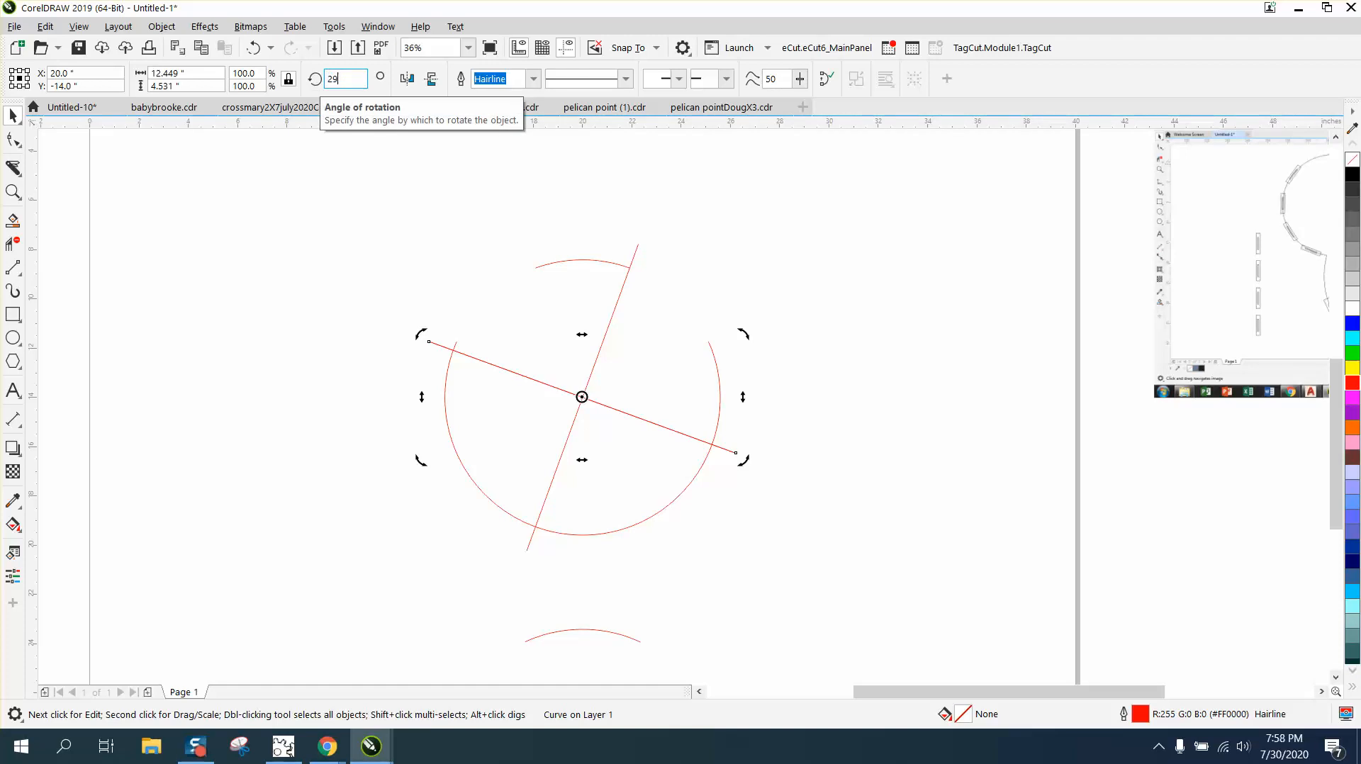
text(0)
key(Return)
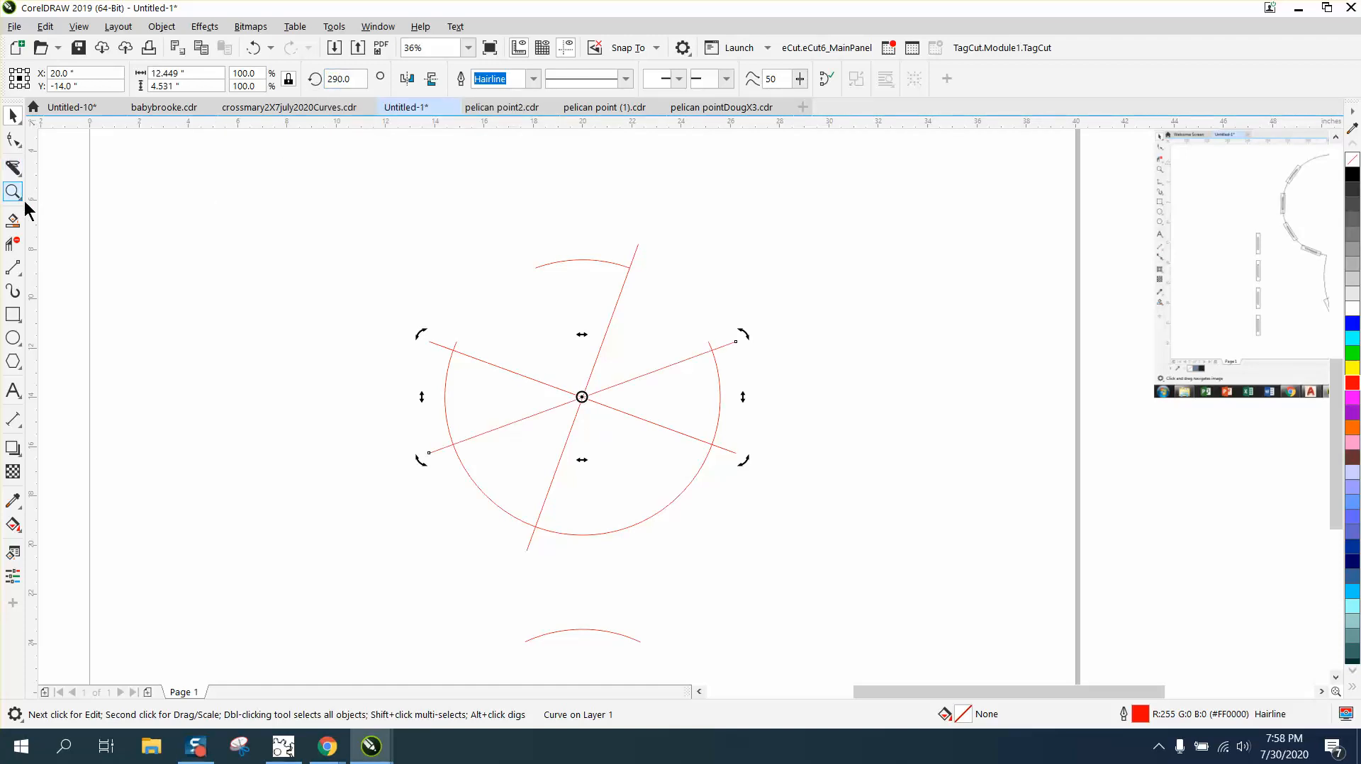
Step: Trim both ends of the large lower arc above the guide lines with Virtual Segment Delete
click(13, 243)
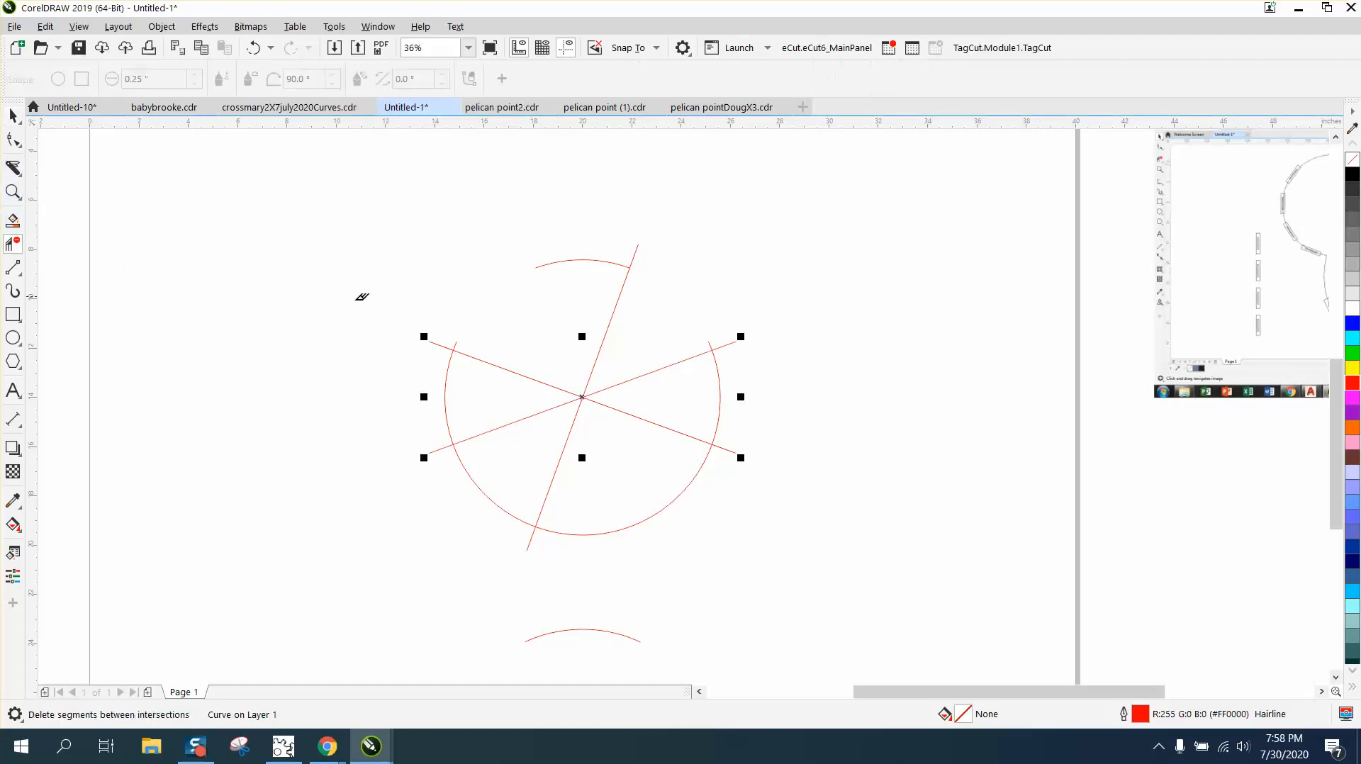
click(456, 341)
scroll(687, 335, down, 2)
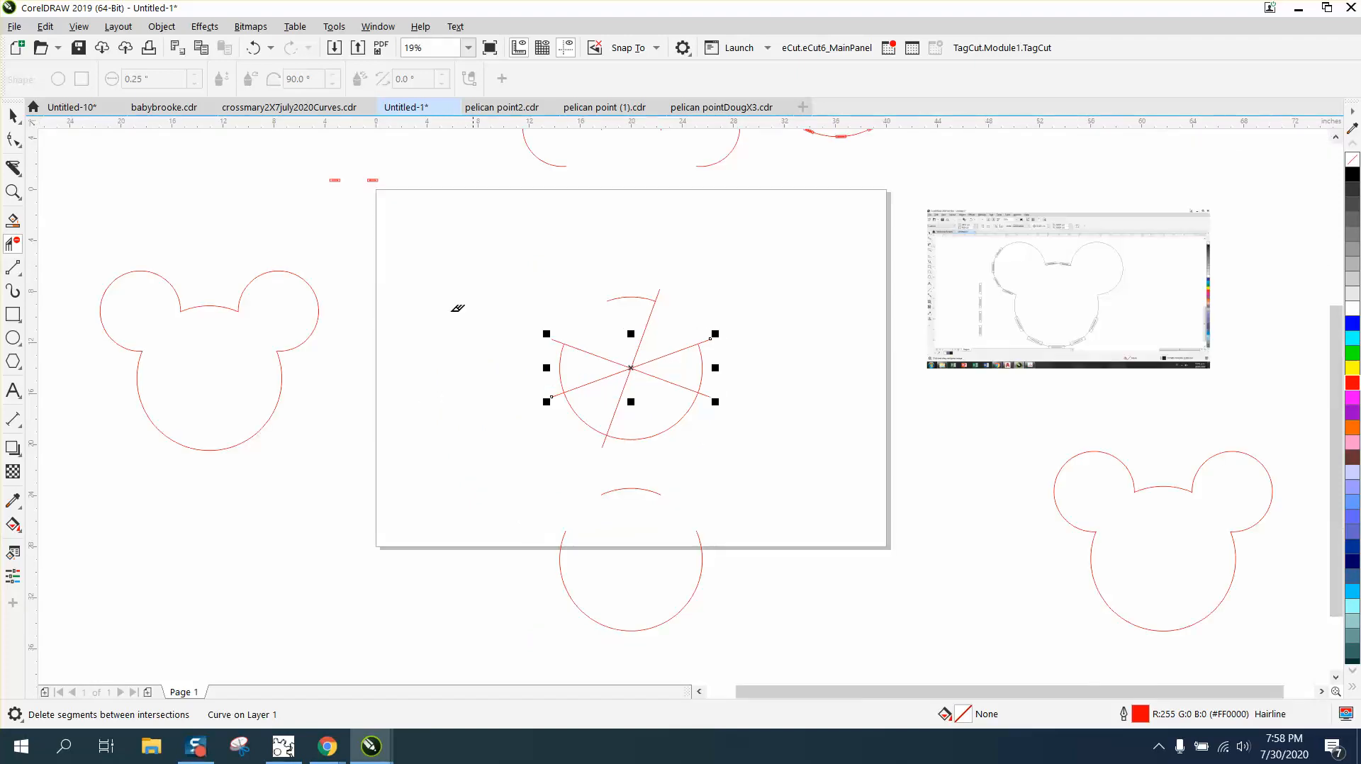
click(13, 115)
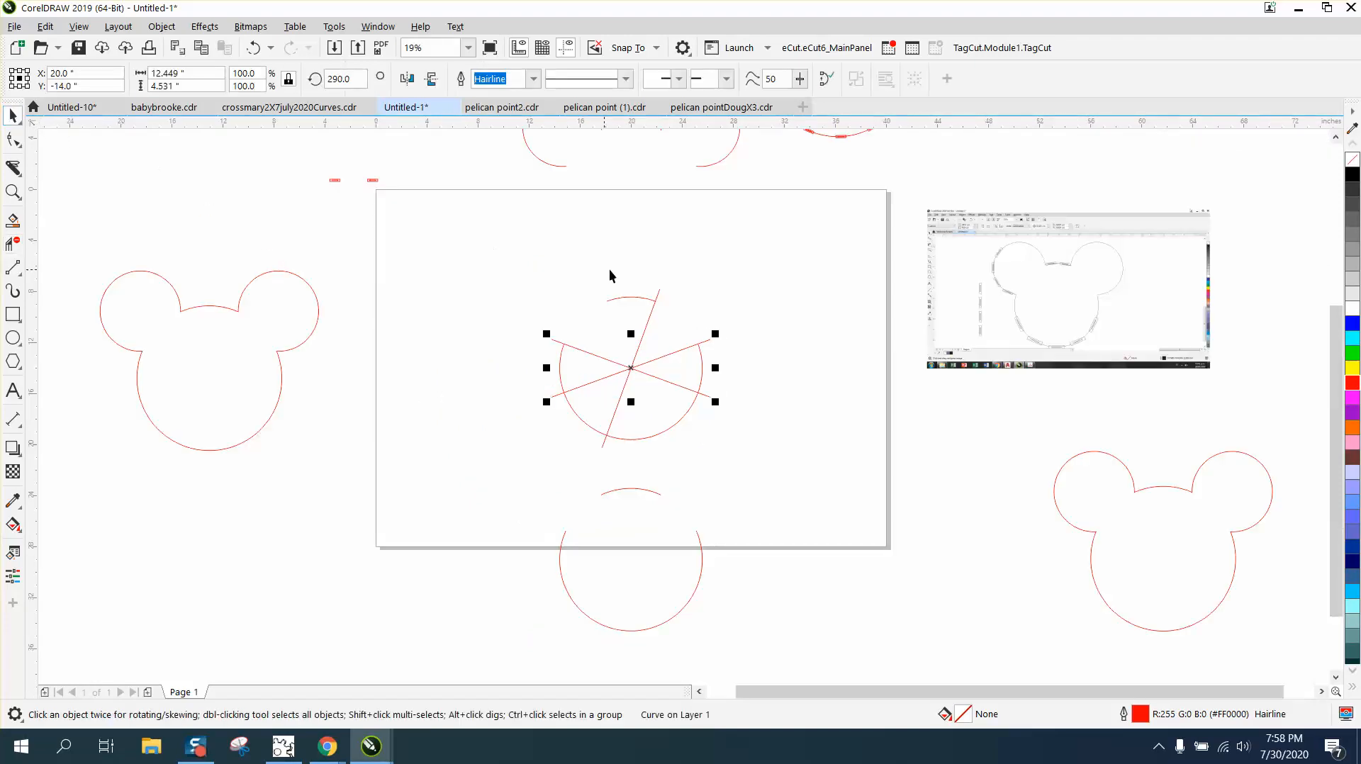
Step: Delete the three guide lines crossing the trimmed head curve
click(688, 267)
click(659, 291)
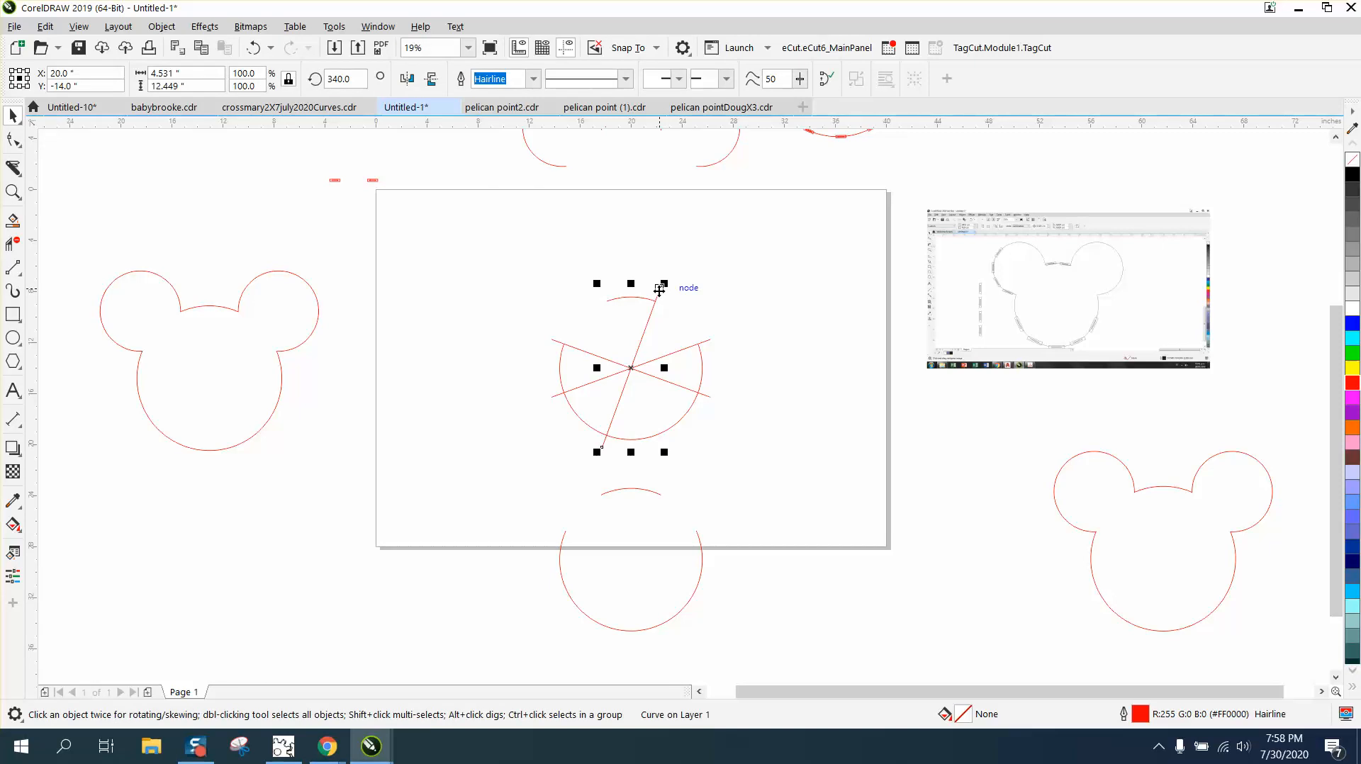
key(Delete)
click(659, 360)
key(Delete)
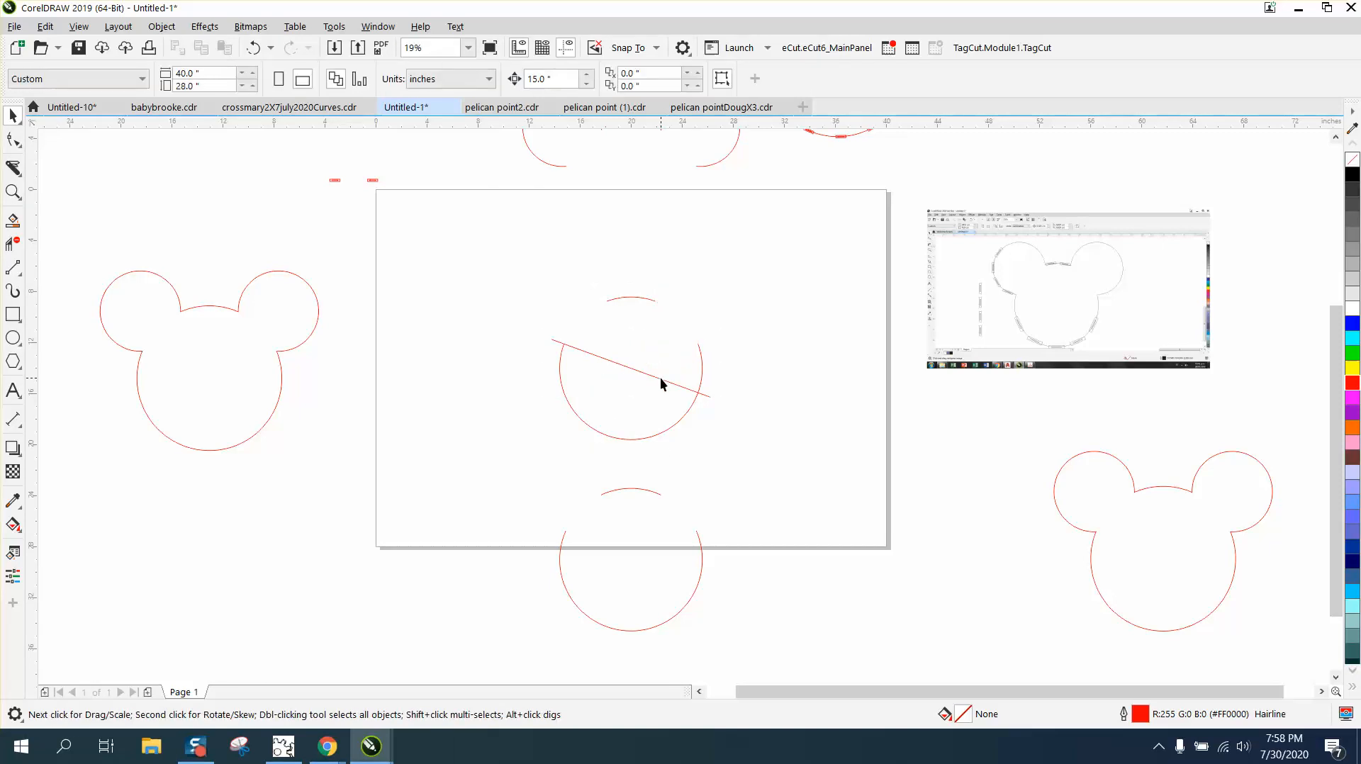
click(660, 377)
key(Delete)
Step: Move the trimmed head curve 15 inches down and 15 inches left, beside its untrimmed copy
drag(767, 479, 769, 479)
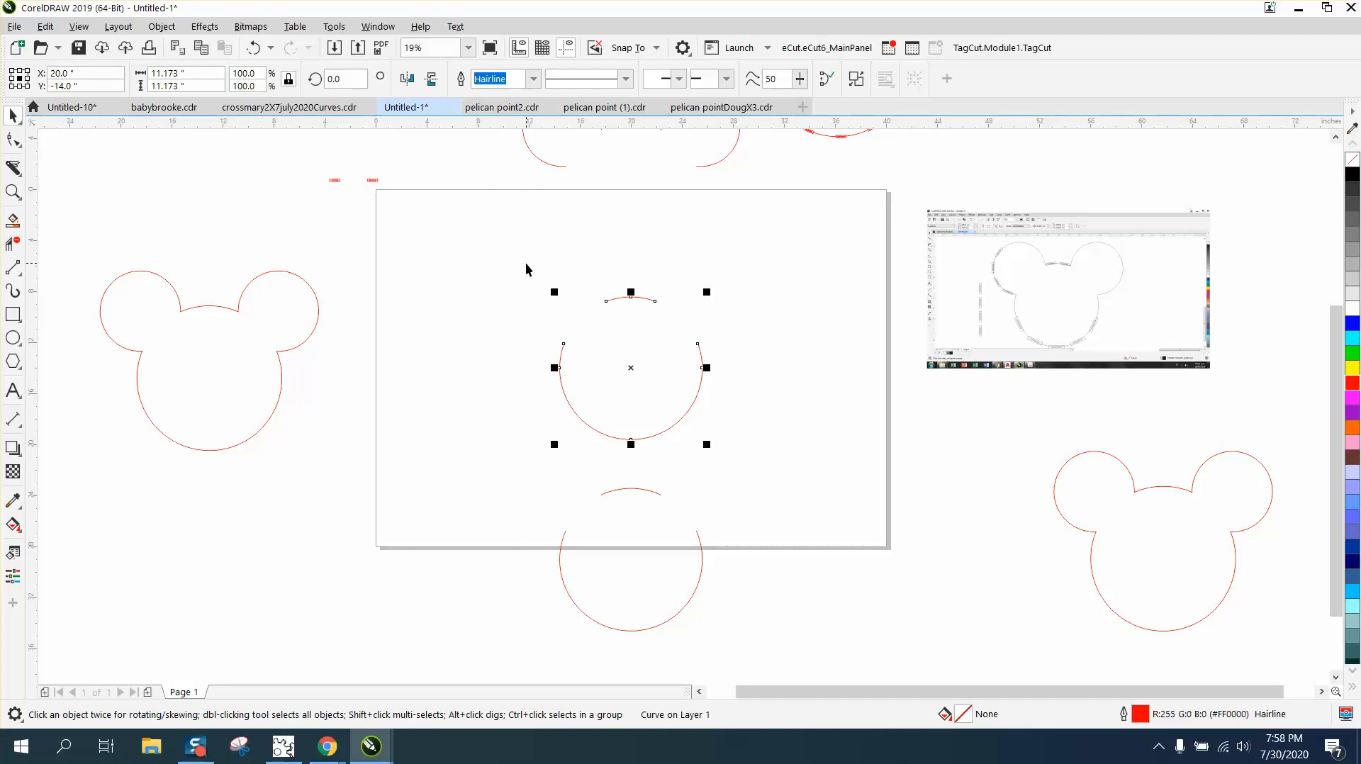
key(Down)
key(Left)
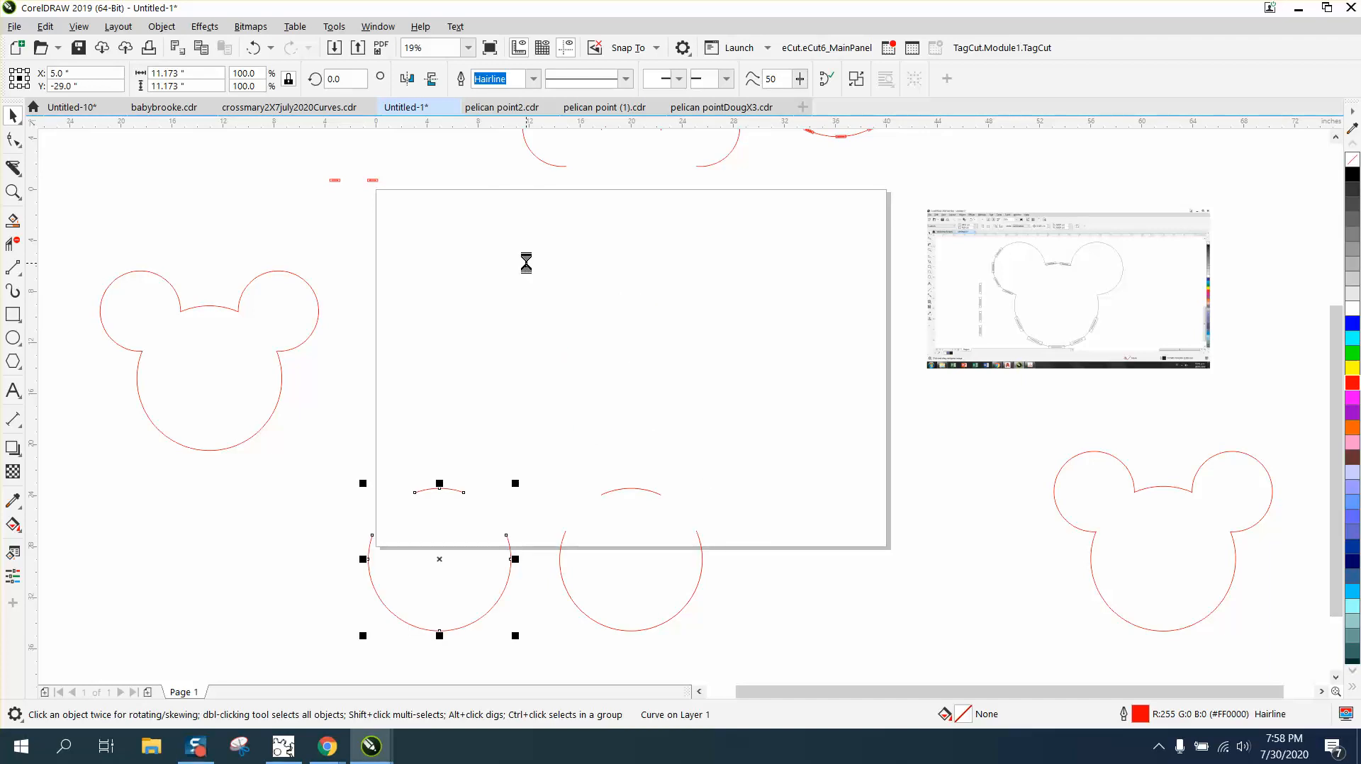
Step: Move the lower pair of ear arcs 15 inches down onto the page
scroll(547, 270, down, 1)
drag(525, 179, 650, 231)
drag(476, 168, 666, 240)
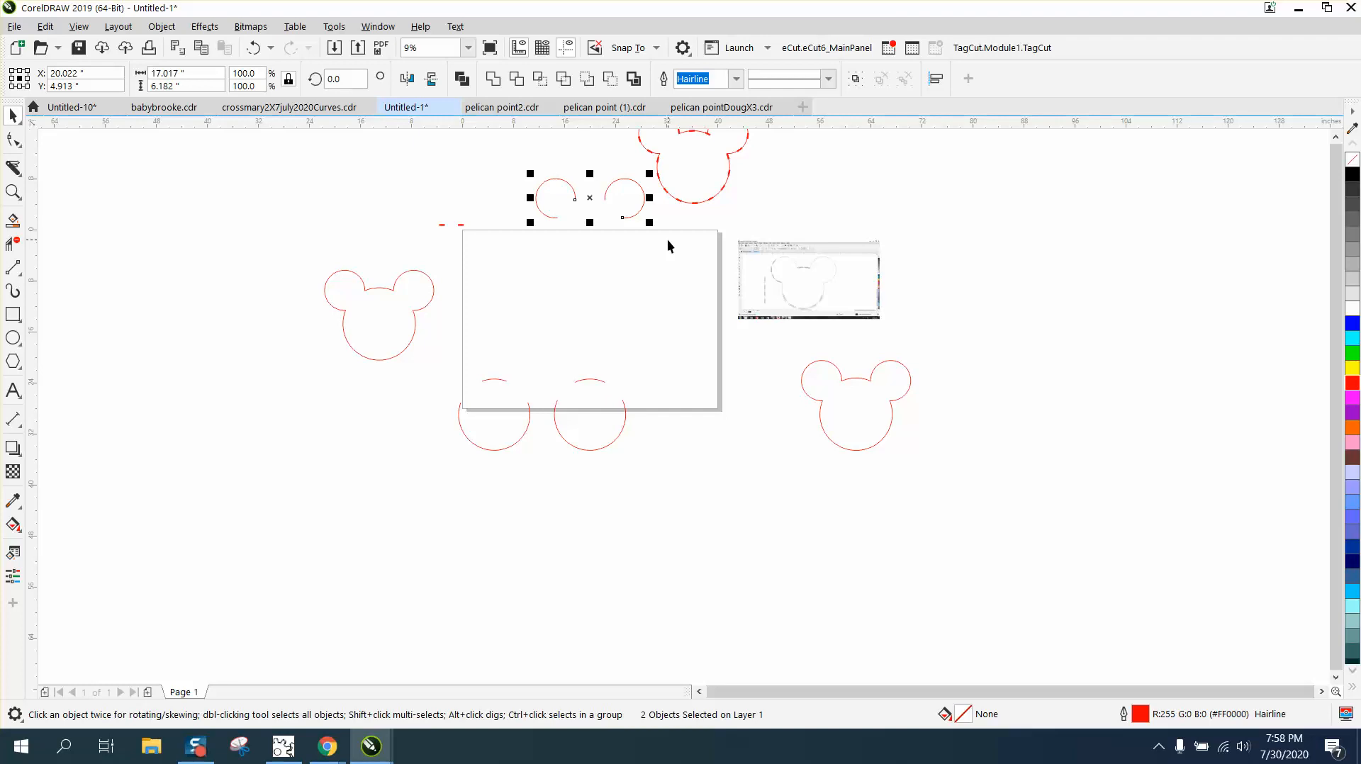
key(Down)
click(16, 190)
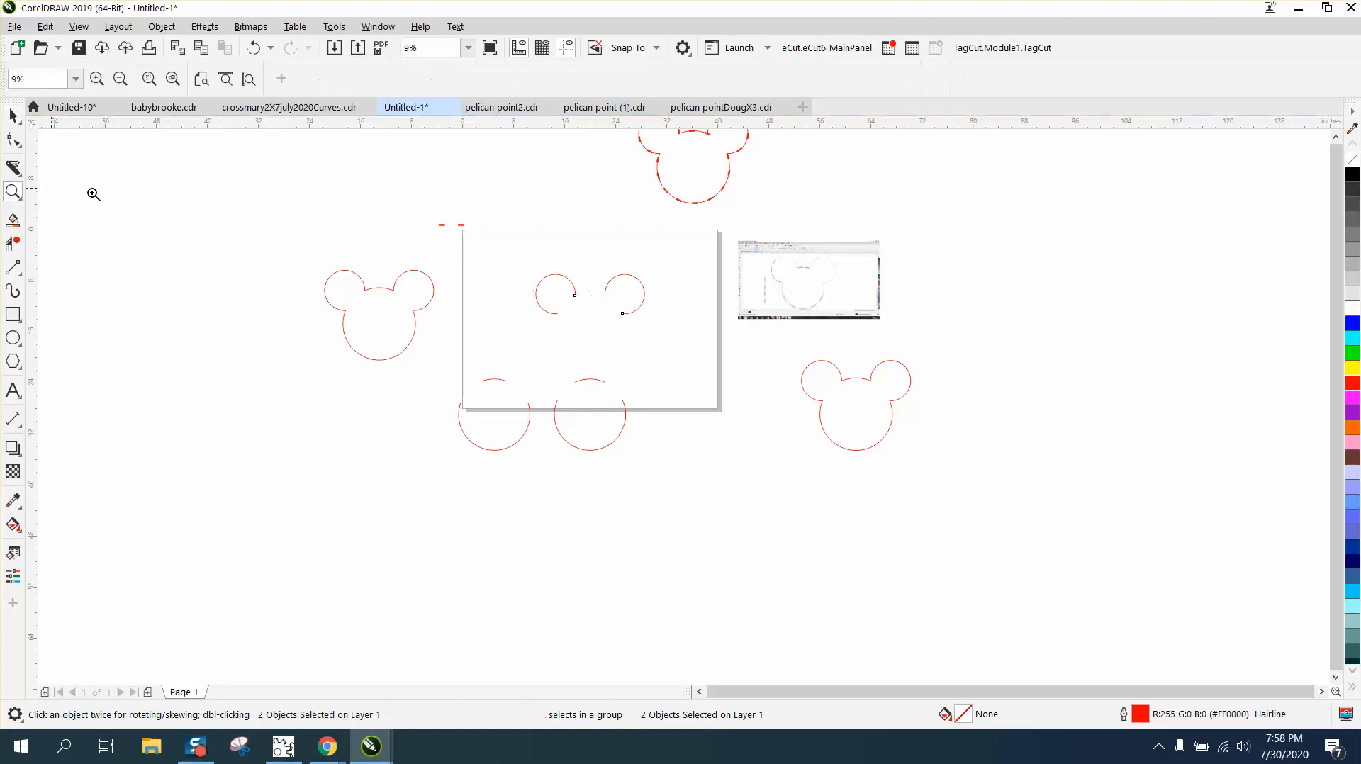
drag(480, 231, 753, 398)
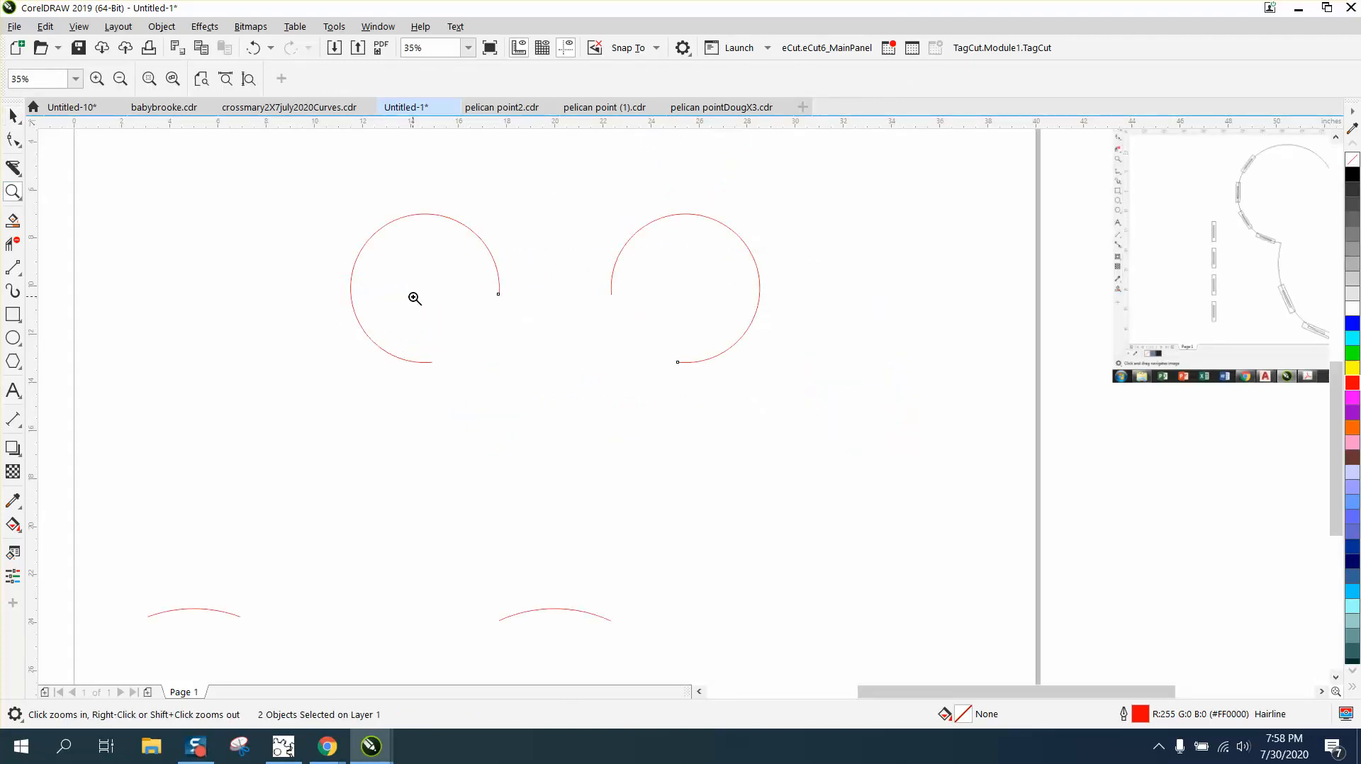
Step: Draw a vertical guide line about 11 inches long and centre it on the left ear arc
click(14, 115)
click(12, 267)
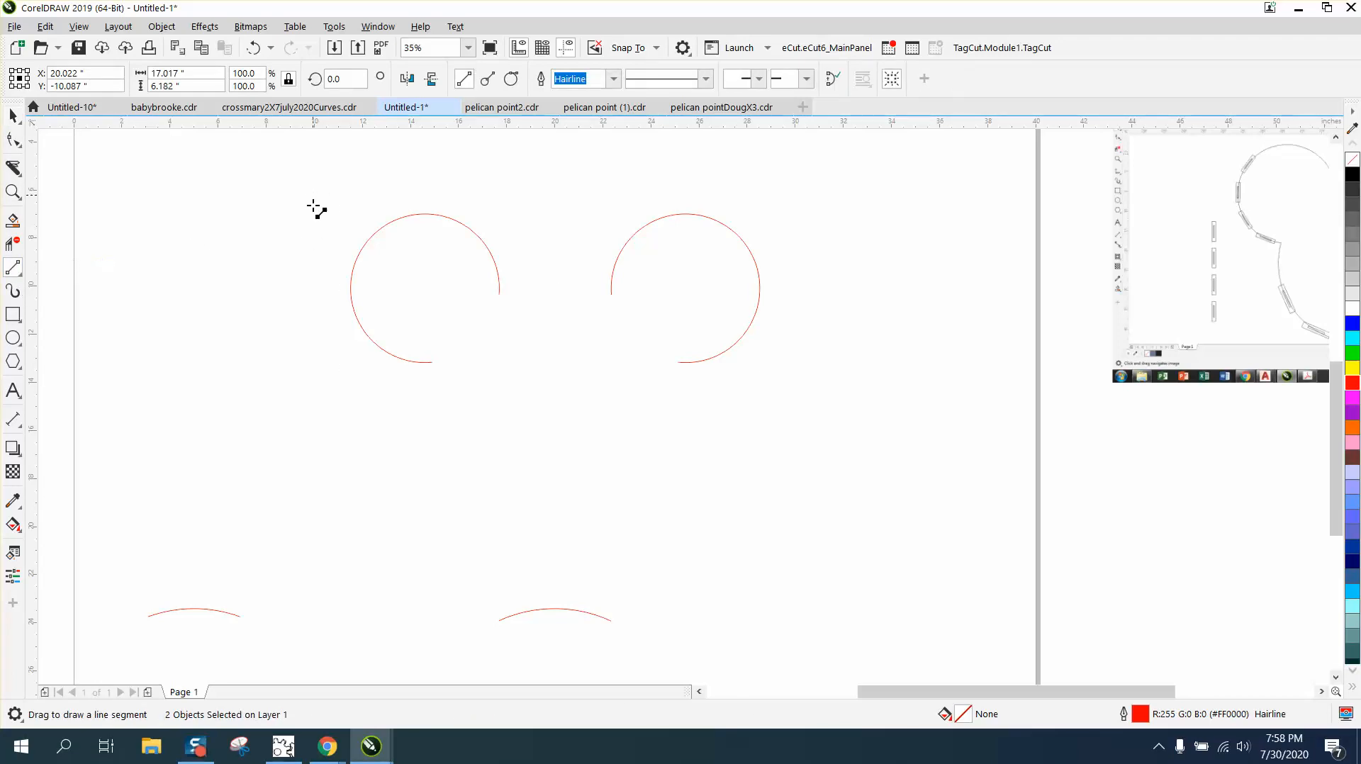
mouse_move(340, 168)
mouse_down()
mouse_move(317, 420)
mouse_move(333, 409)
mouse_move(340, 431)
mouse_up()
click(14, 115)
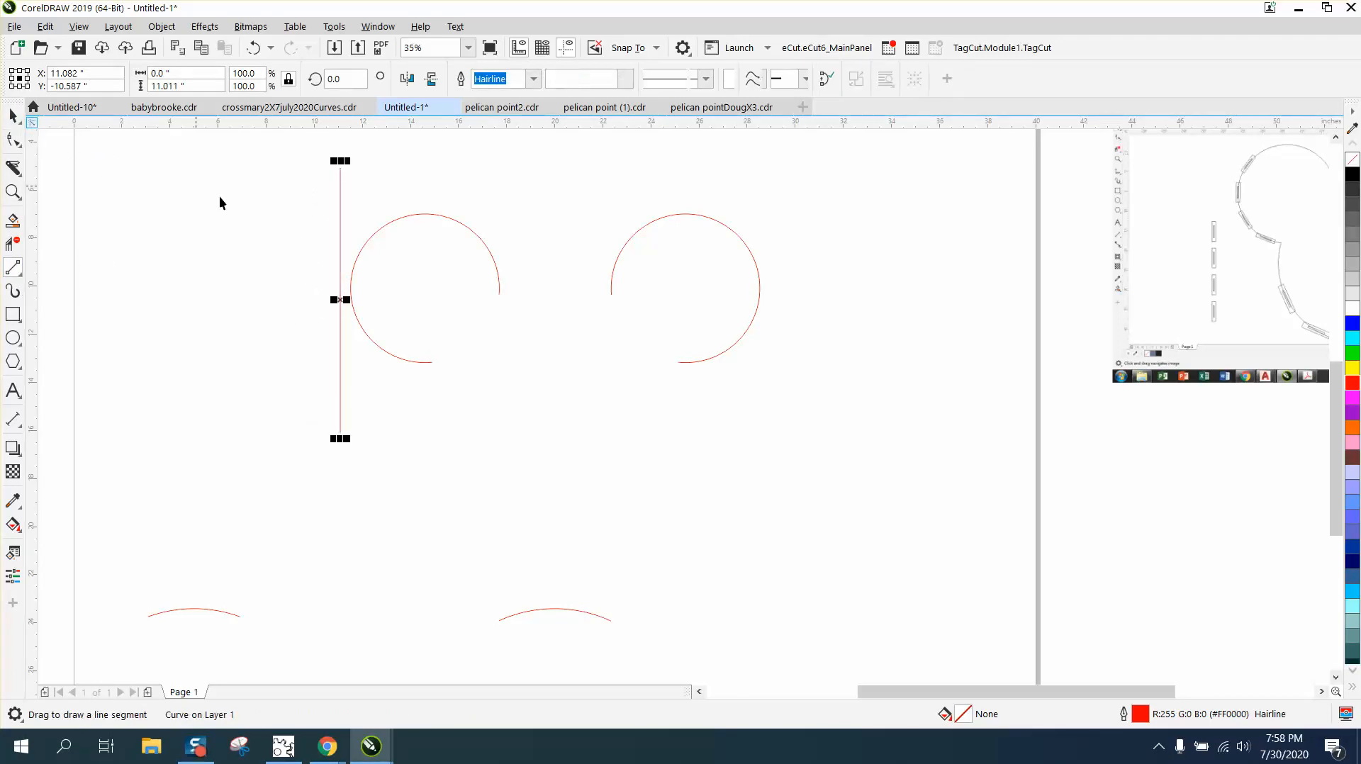
drag(340, 294, 425, 289)
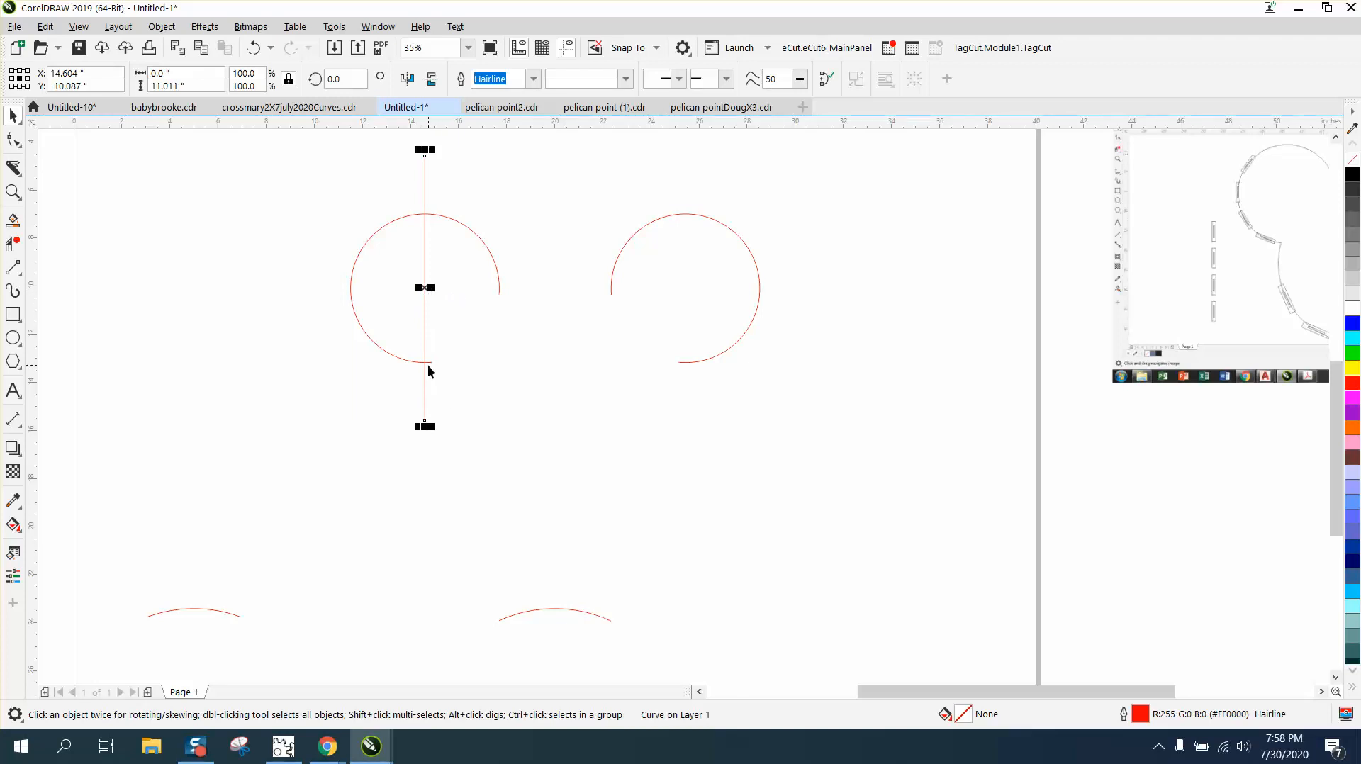
Step: Trim the left ear arc's lower end back to the vertical guide line with Virtual Segment Delete
click(16, 192)
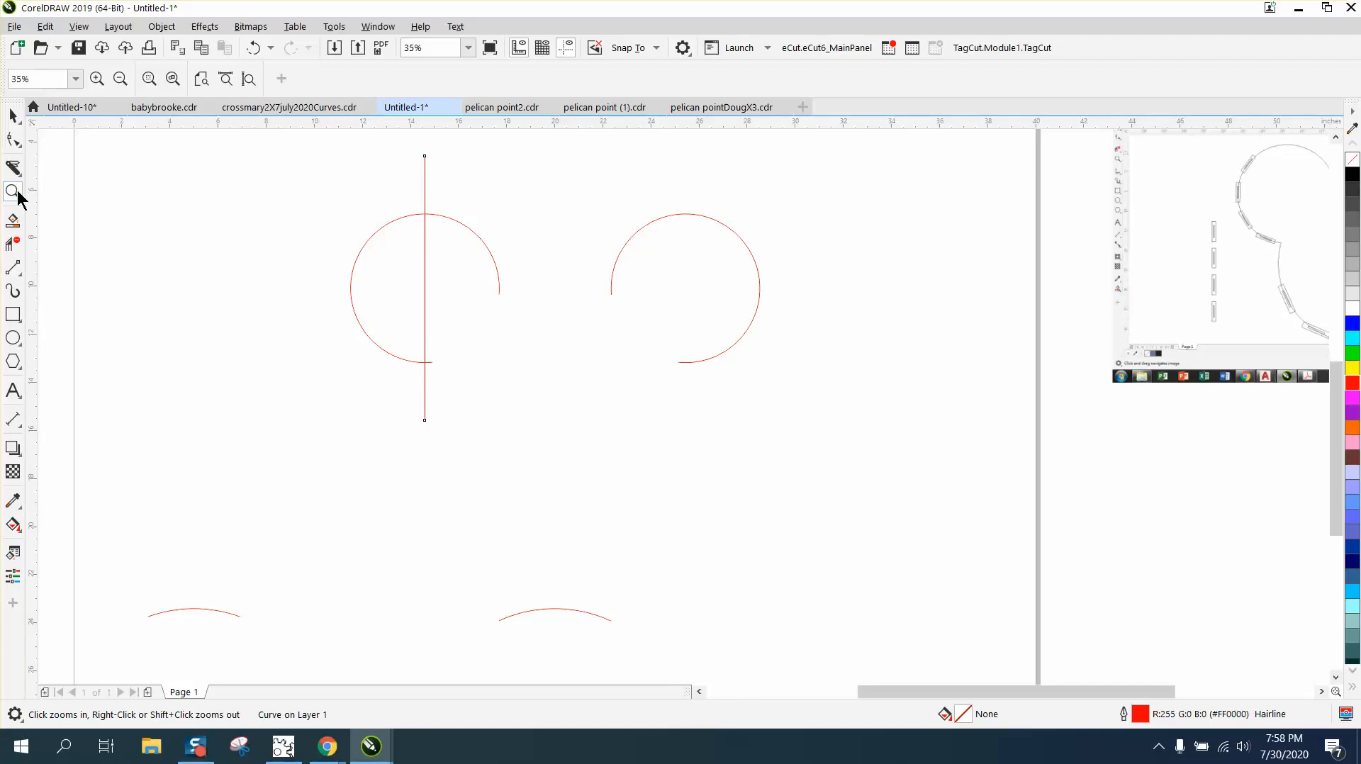
click(13, 243)
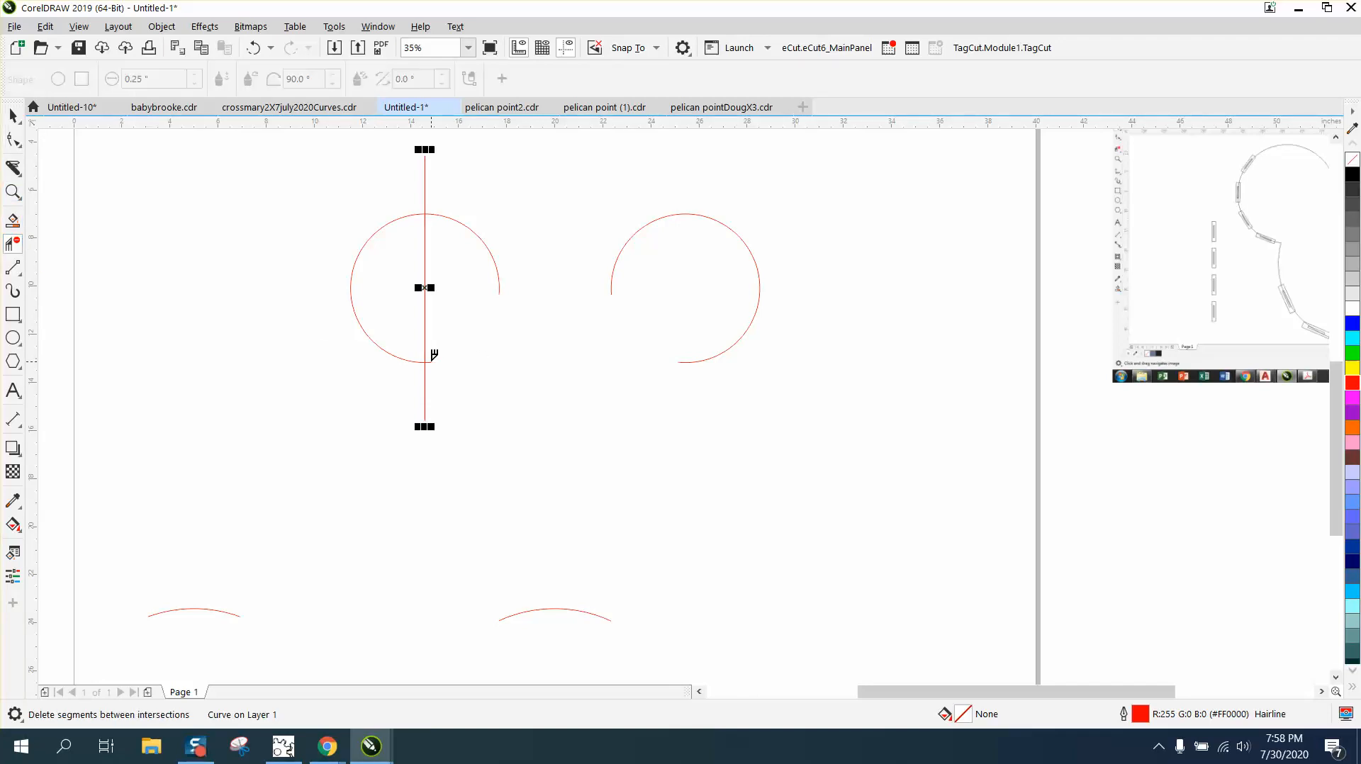
click(13, 115)
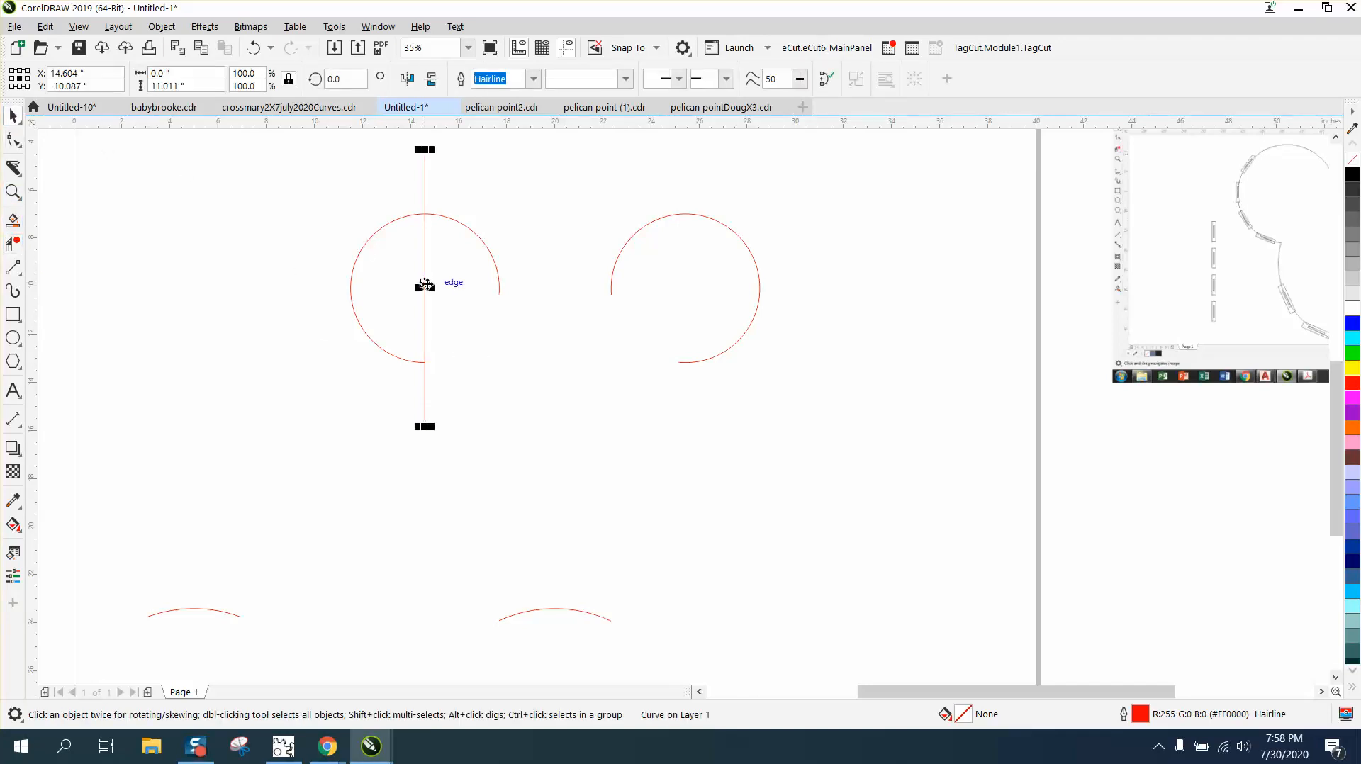
Step: Rotate the guide line about its centre to meet the inner end of the left ear arc
click(424, 286)
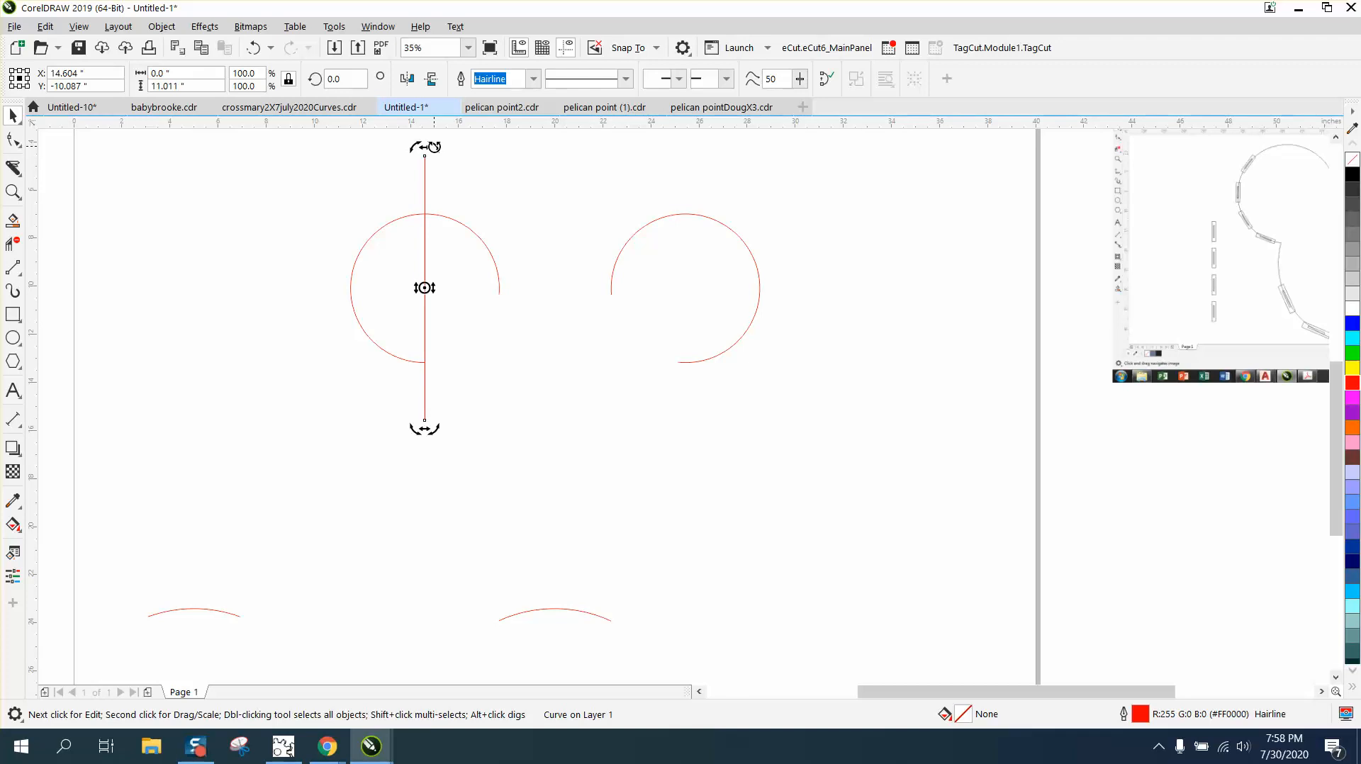
drag(434, 146, 493, 292)
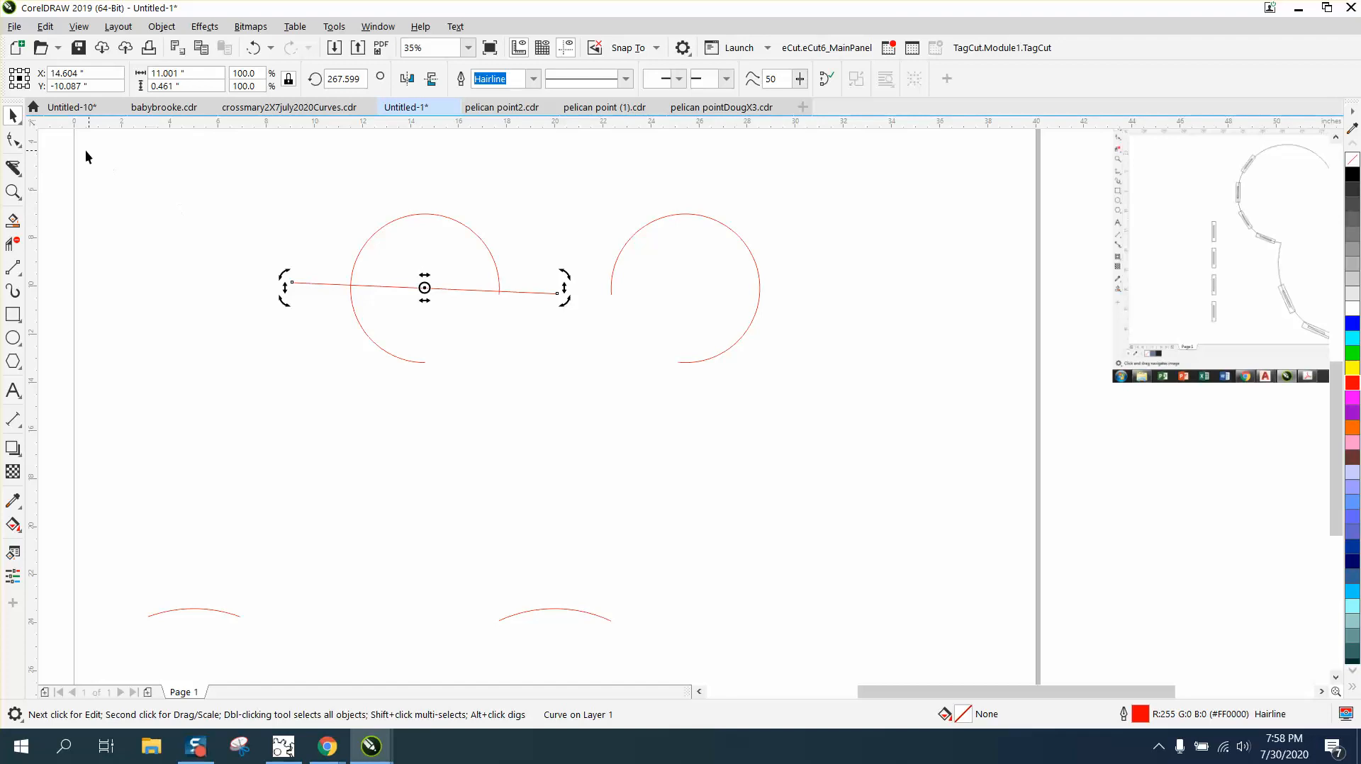
click(14, 192)
drag(337, 201, 607, 375)
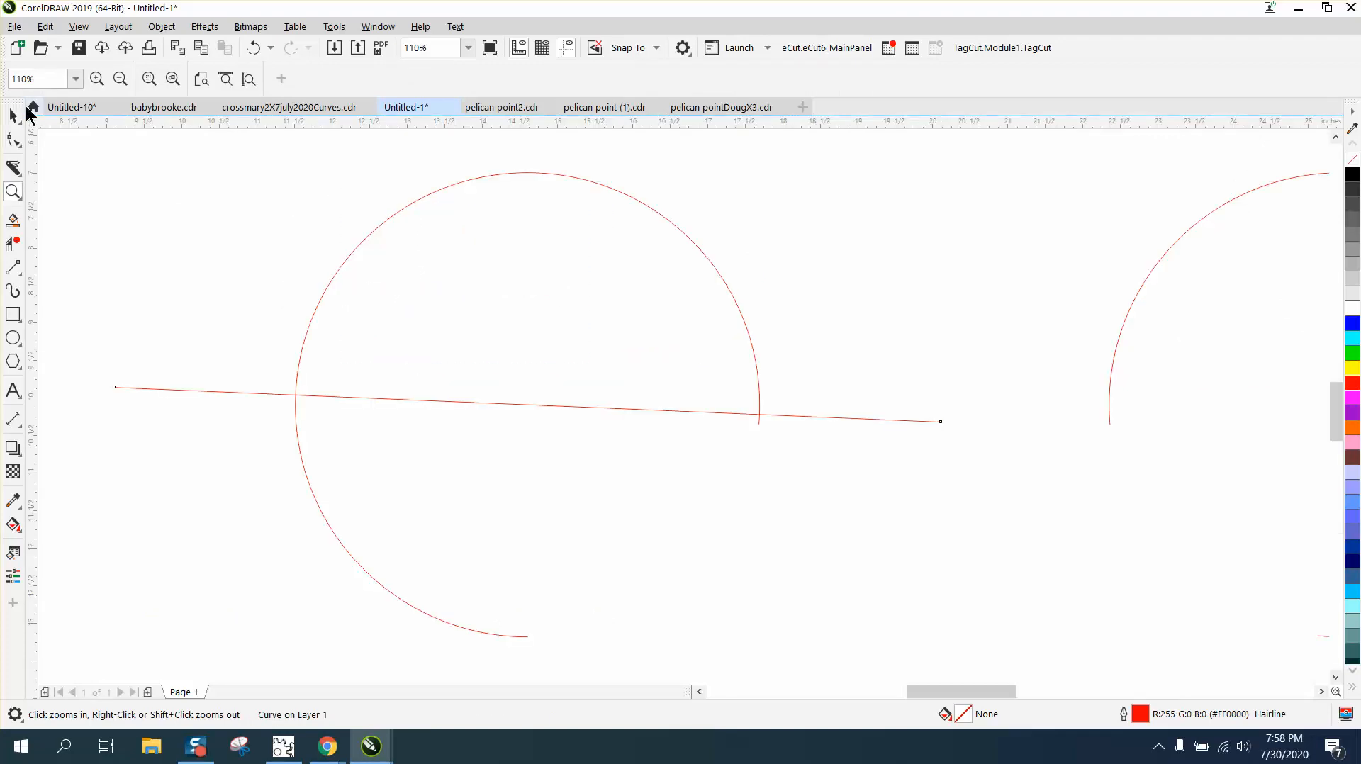
click(12, 117)
click(547, 405)
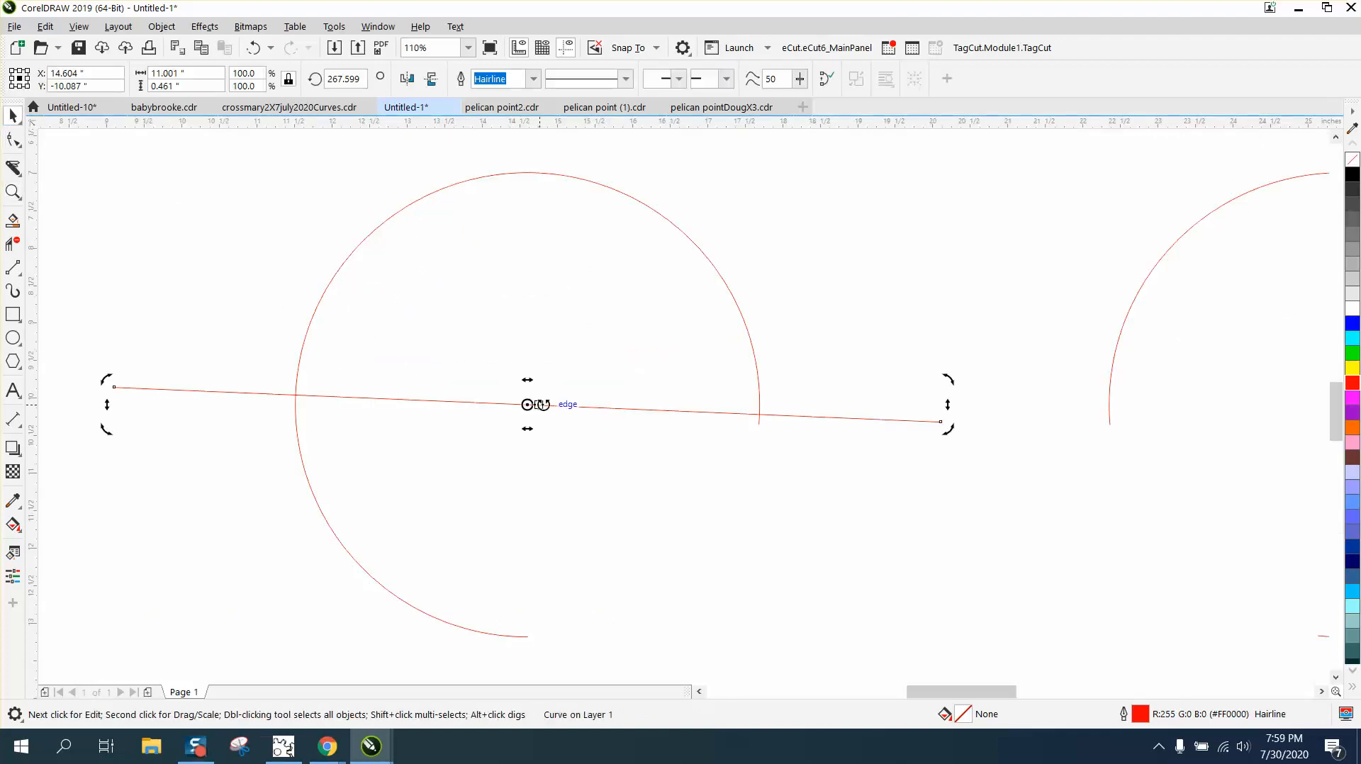
drag(760, 417, 760, 427)
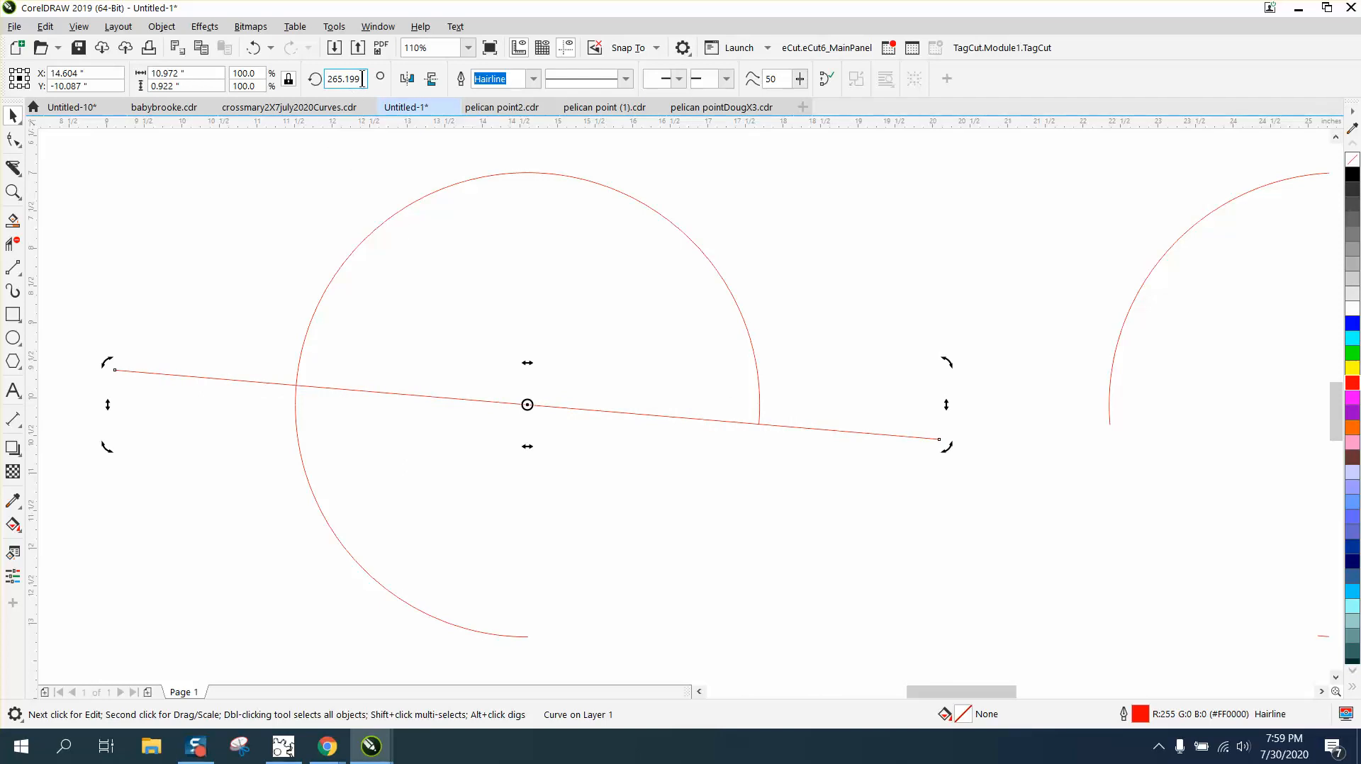
Step: Set the guide line's rotation angle to 270 degrees
drag(363, 78, 318, 79)
text(2)
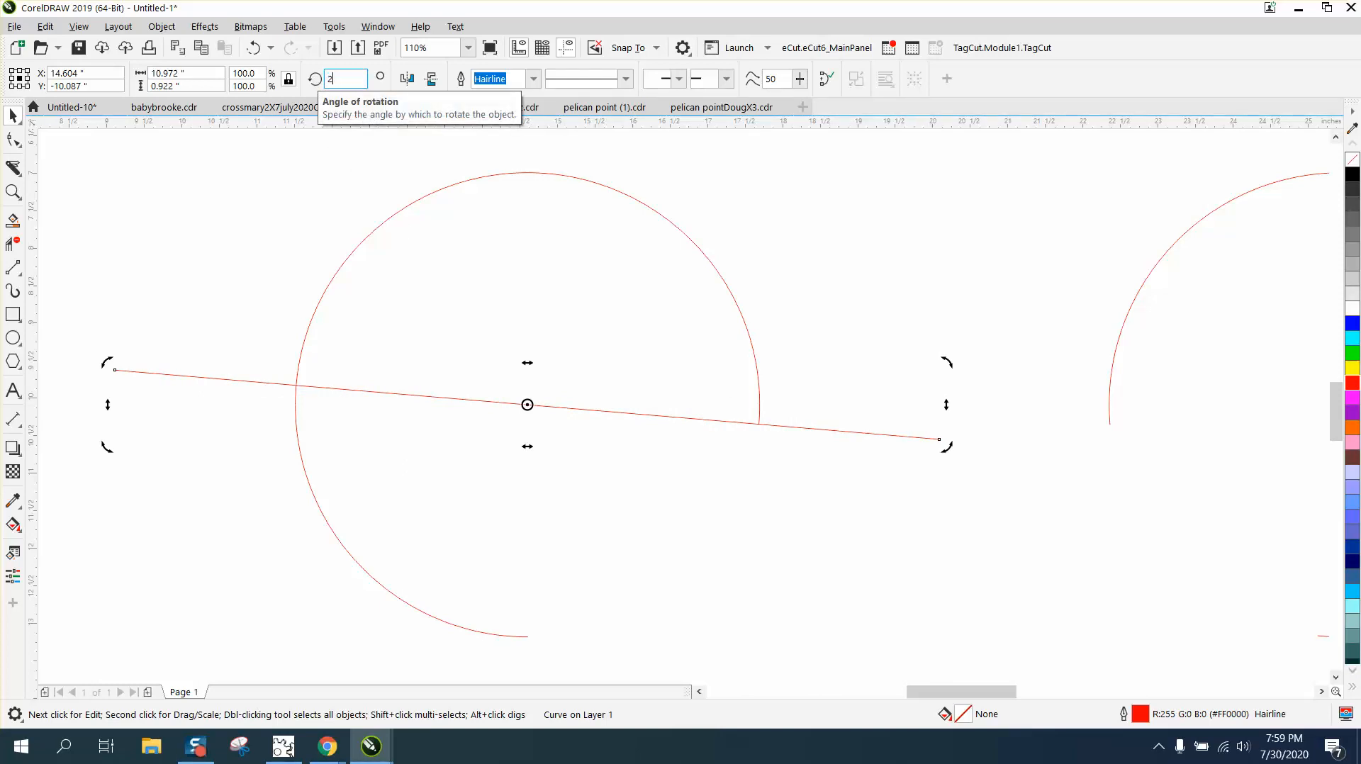
text(70)
key(Return)
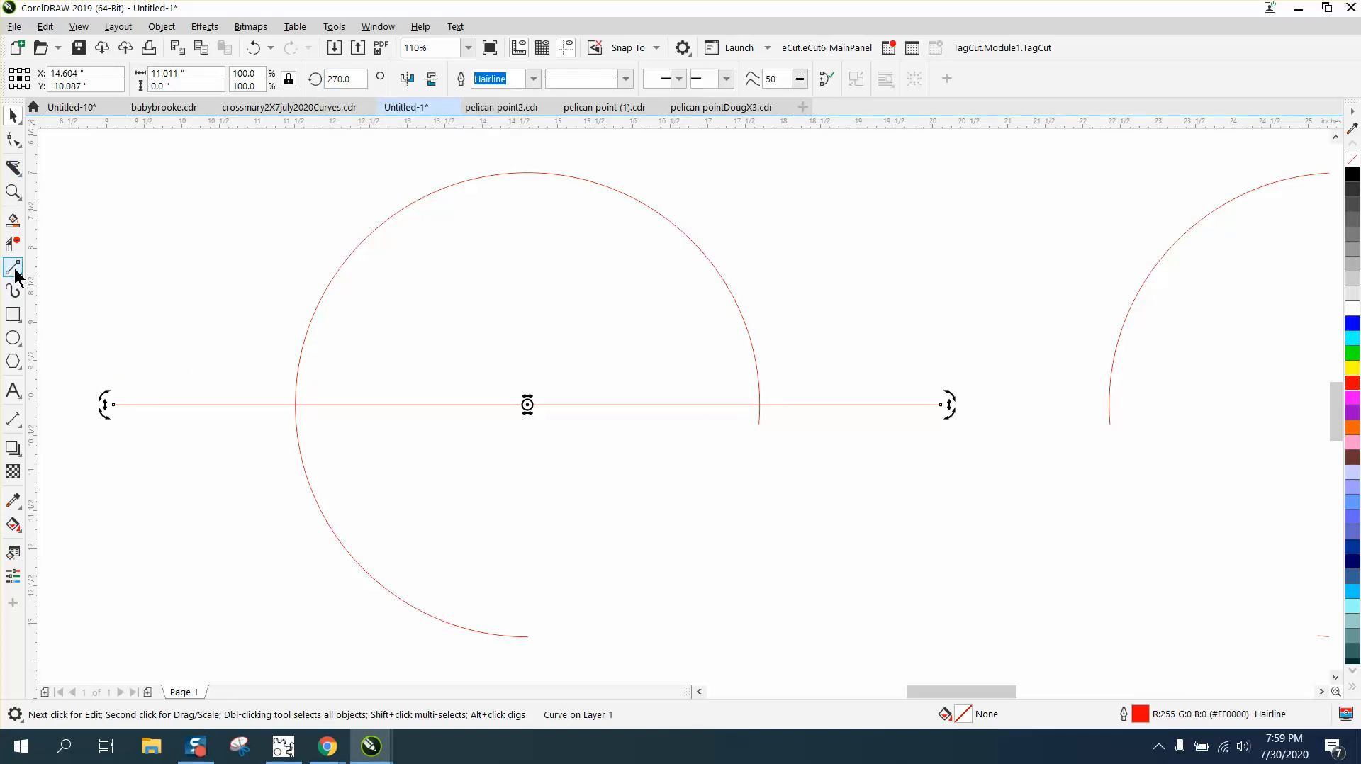
Step: Trim the left ear arc's inner end below the horizontal guide line with Virtual Segment Delete and delete the guide line
click(12, 243)
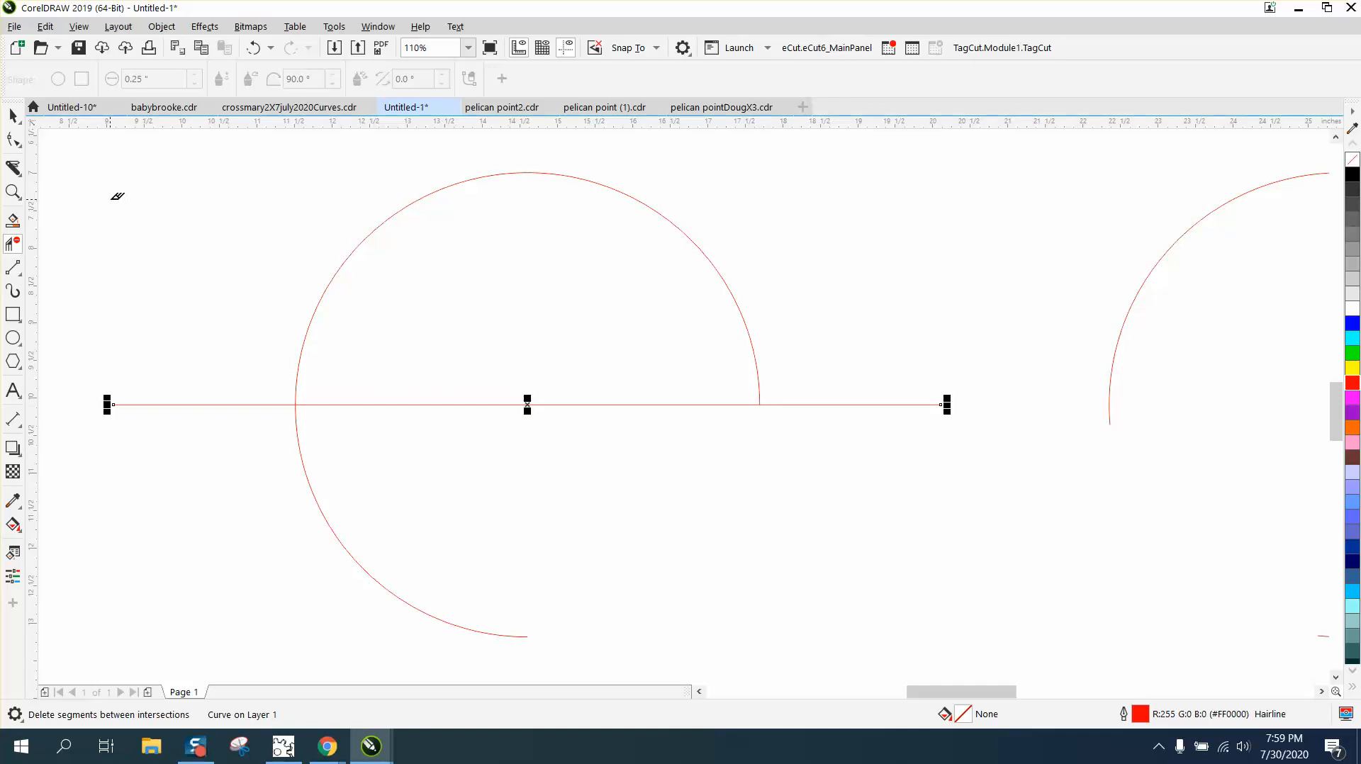
click(11, 118)
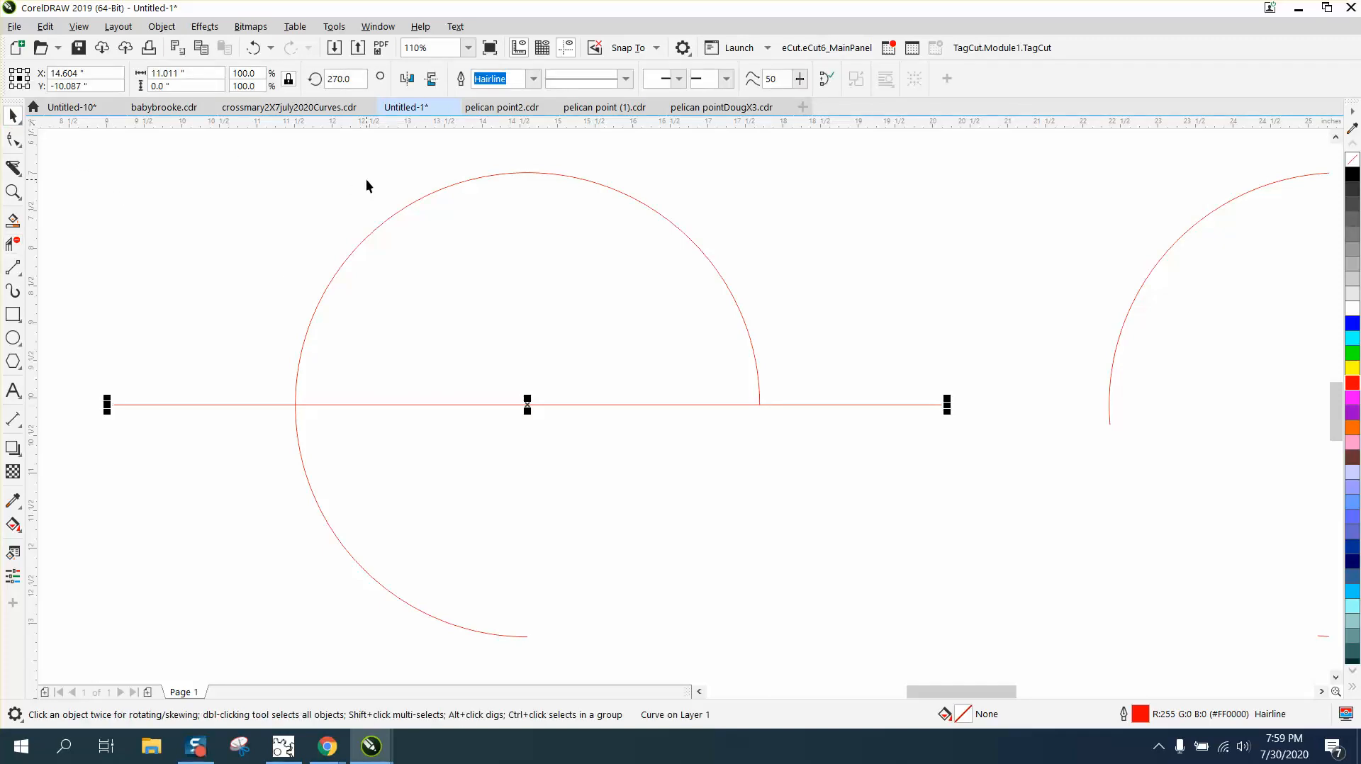
key(Delete)
scroll(363, 176, down, 2)
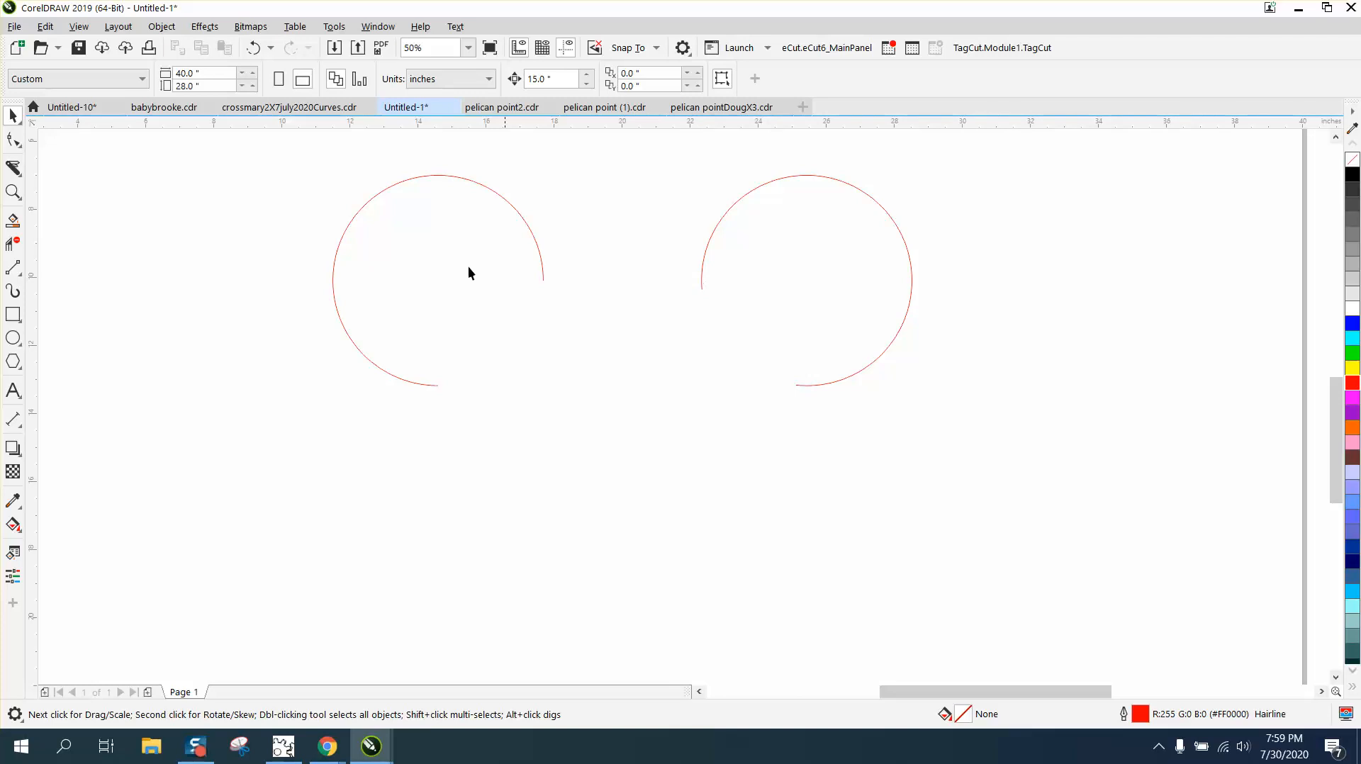
Step: Place a horizontally mirrored copy of the trimmed left ear arc 15 inches right of the existing right ear arc
drag(289, 163, 599, 391)
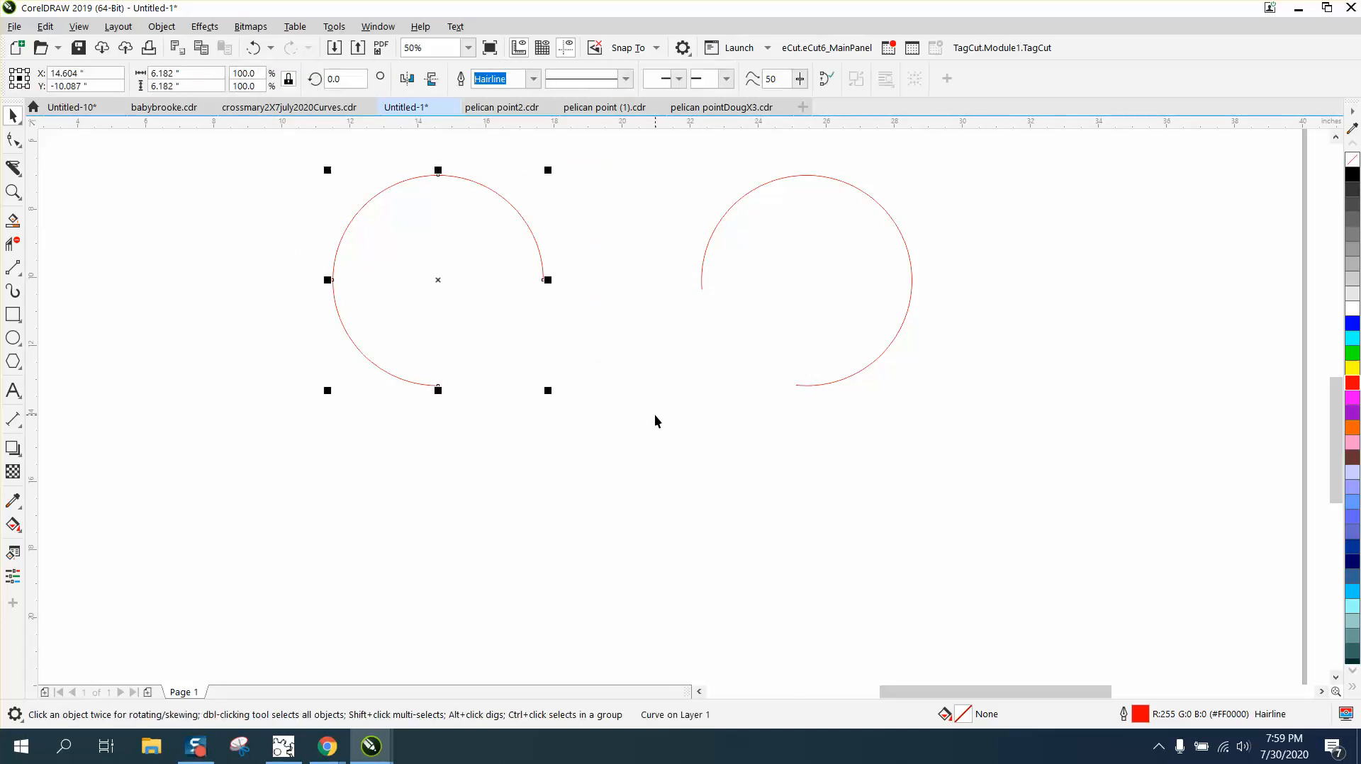
click(412, 82)
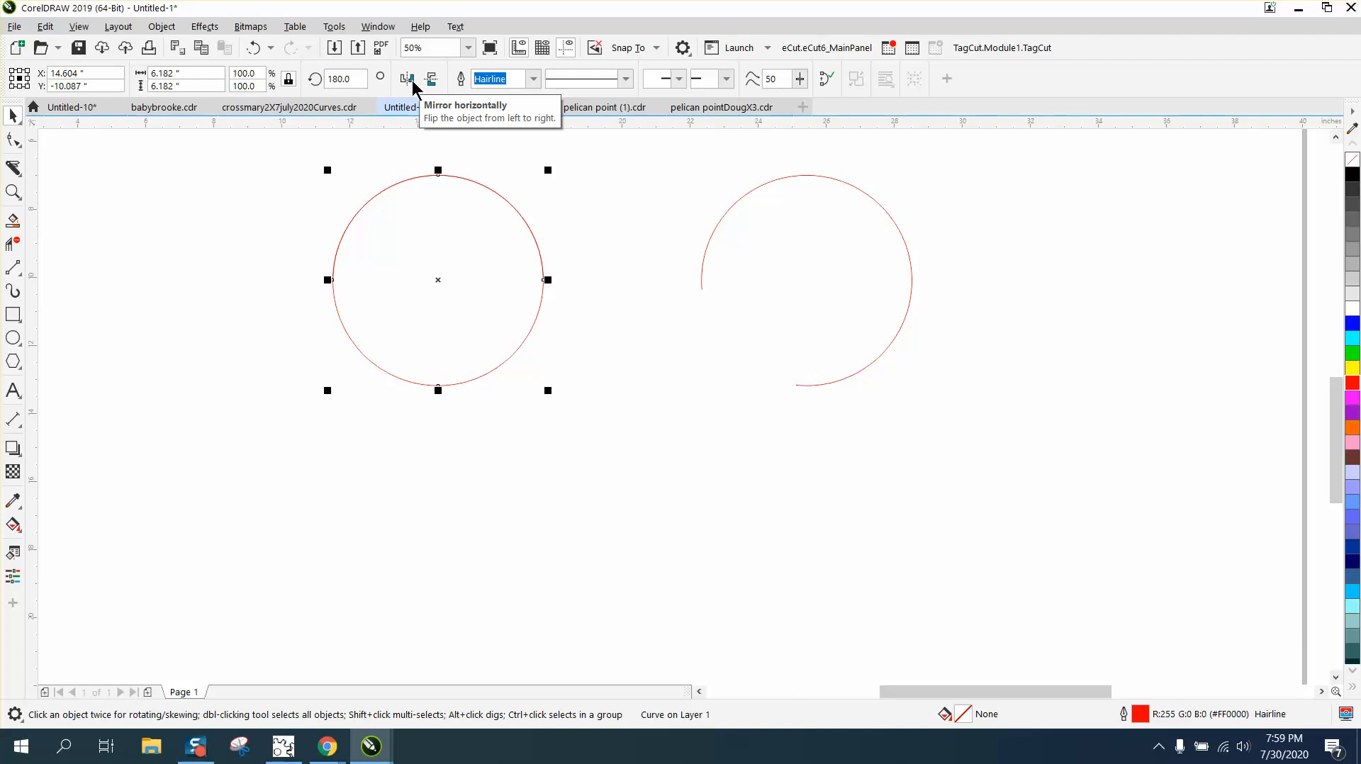
drag(438, 285, 806, 283)
key(shift+Right)
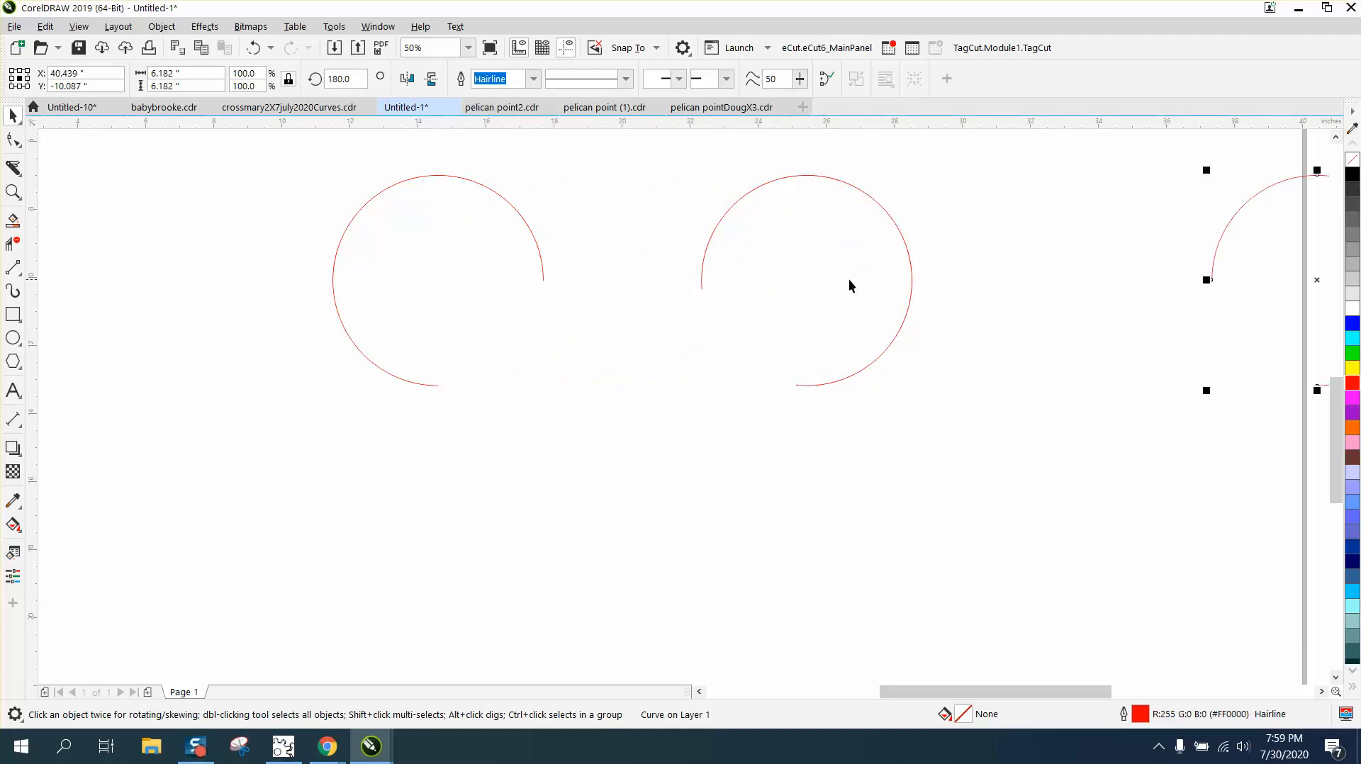
Step: Delete the old right ear arc and move the mirrored copy 15 inches left into its place
click(908, 278)
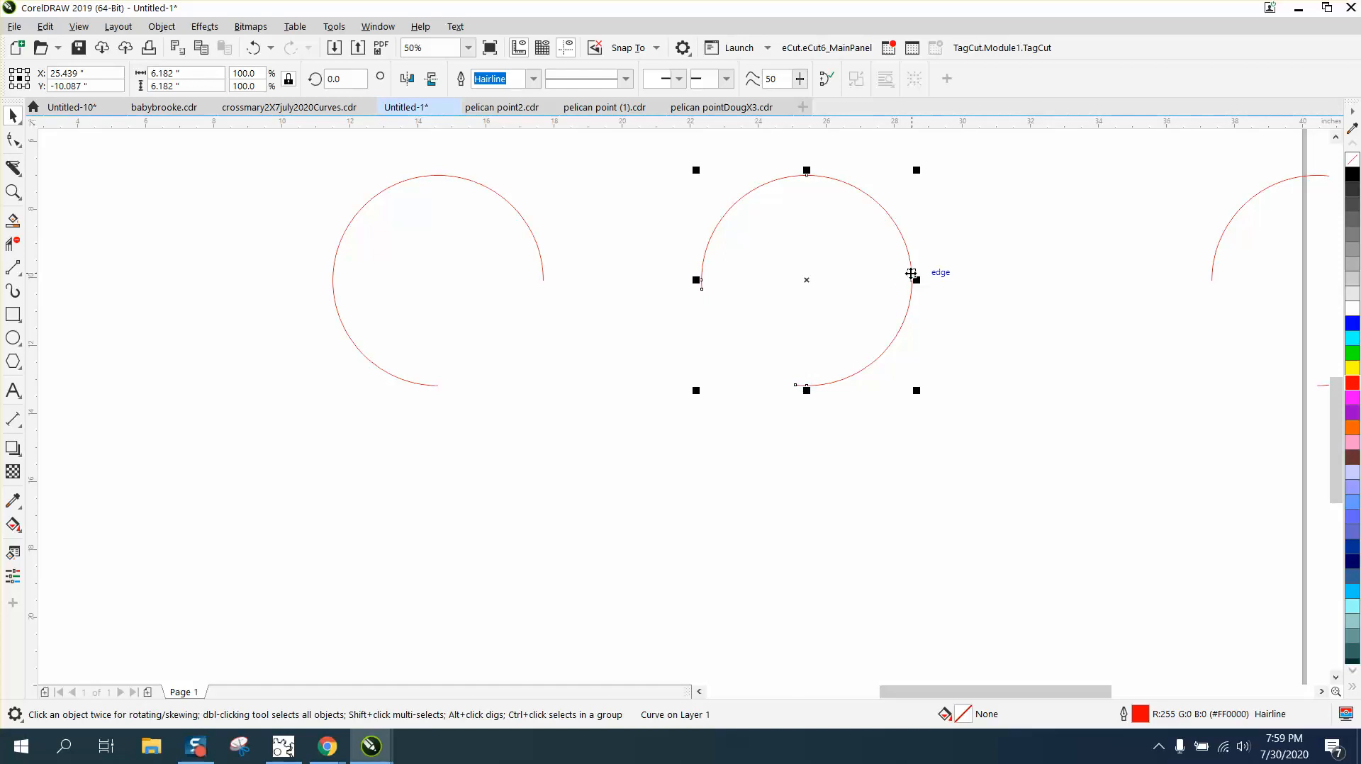
key(Delete)
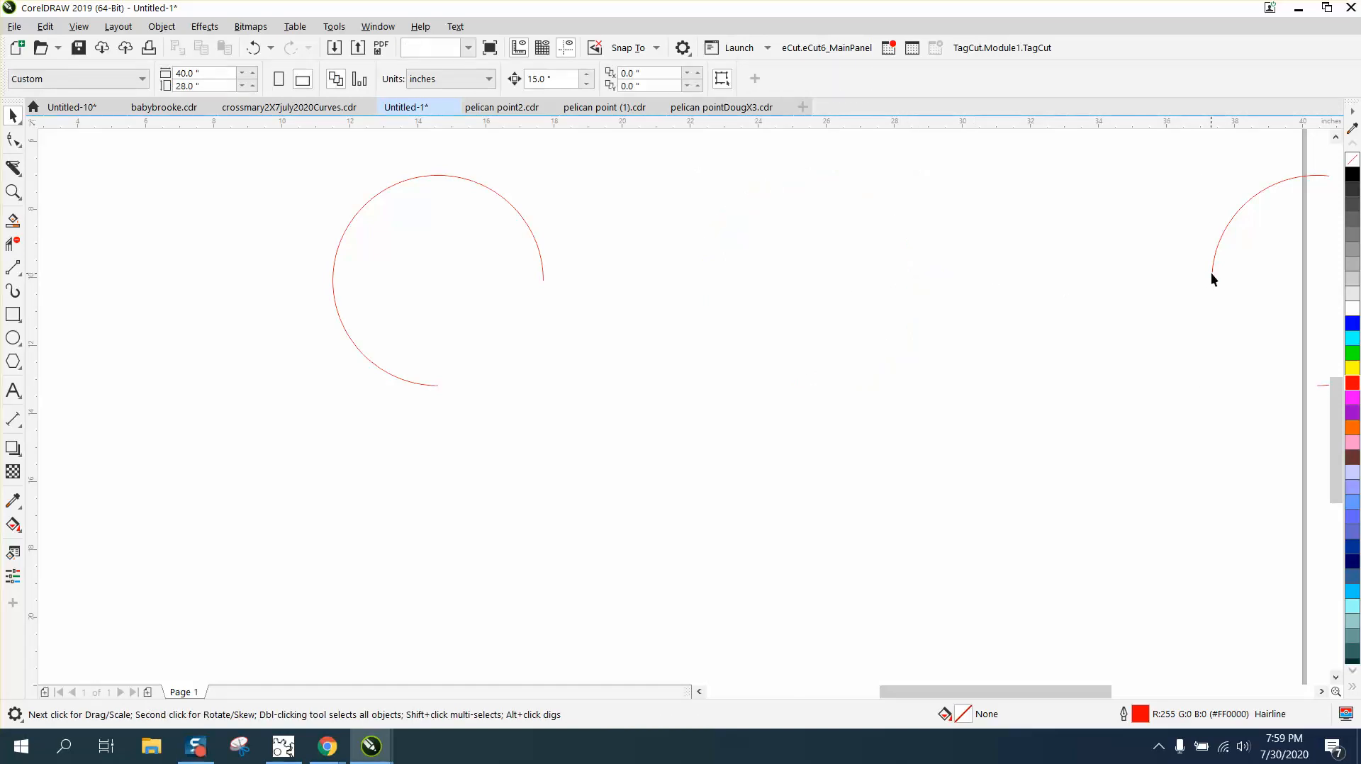
click(1211, 275)
key(shift+Left)
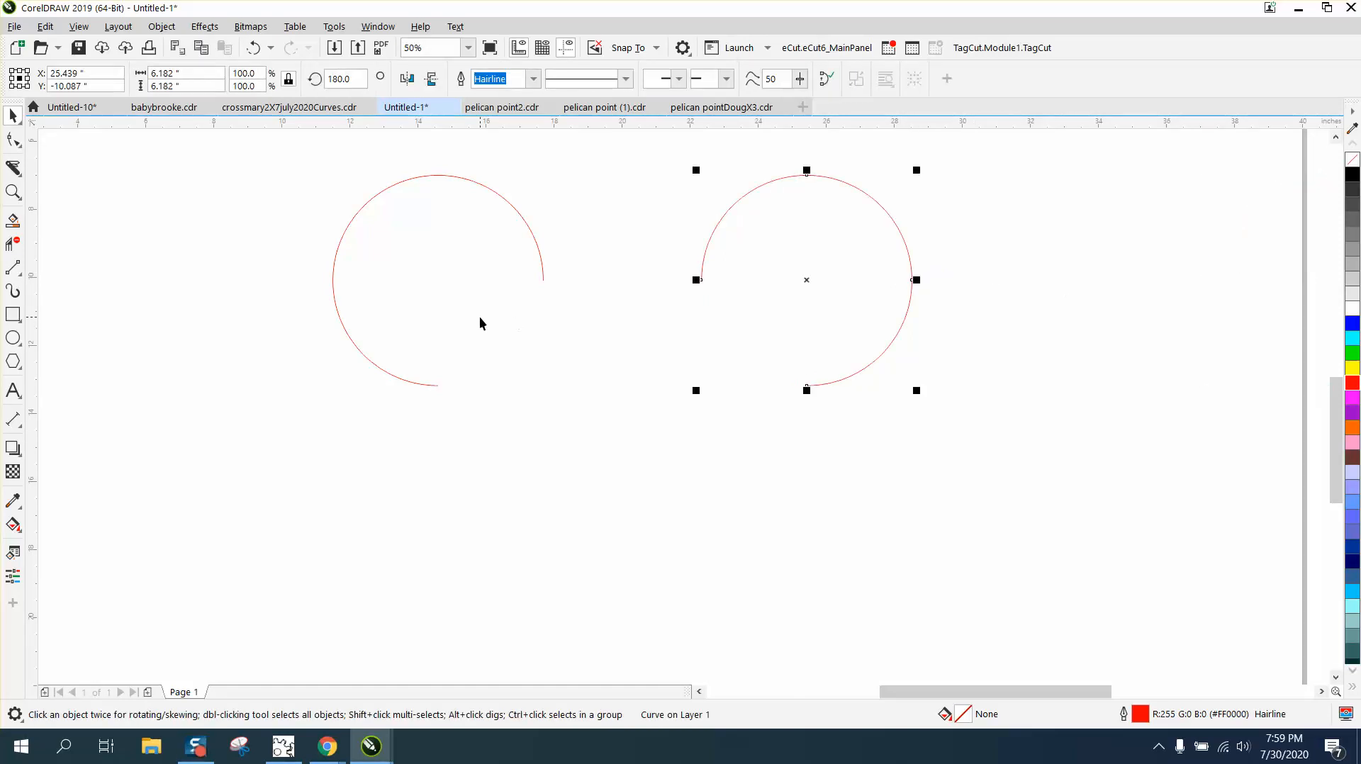
Step: Centre the trimmed head curve below the ear arcs on the page
scroll(479, 316, down, 4)
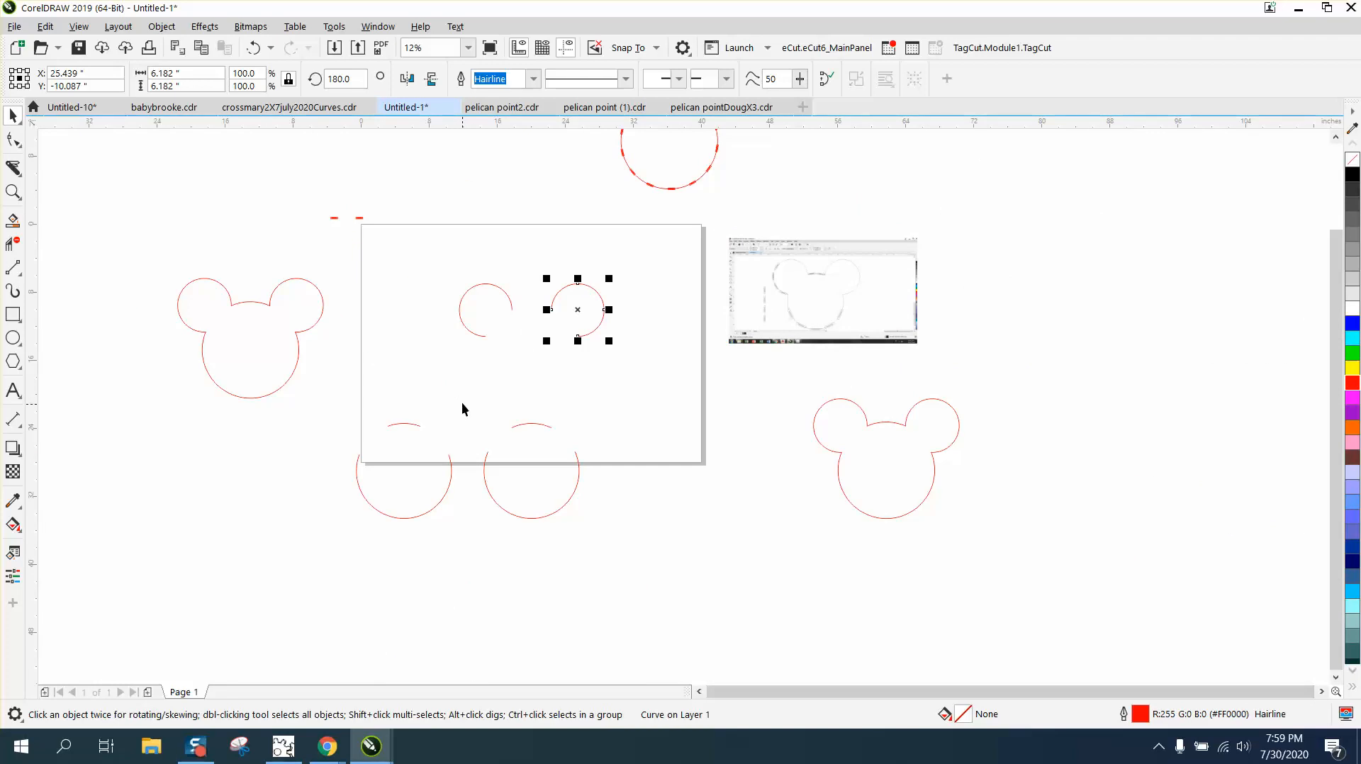
drag(461, 394, 624, 563)
key(p)
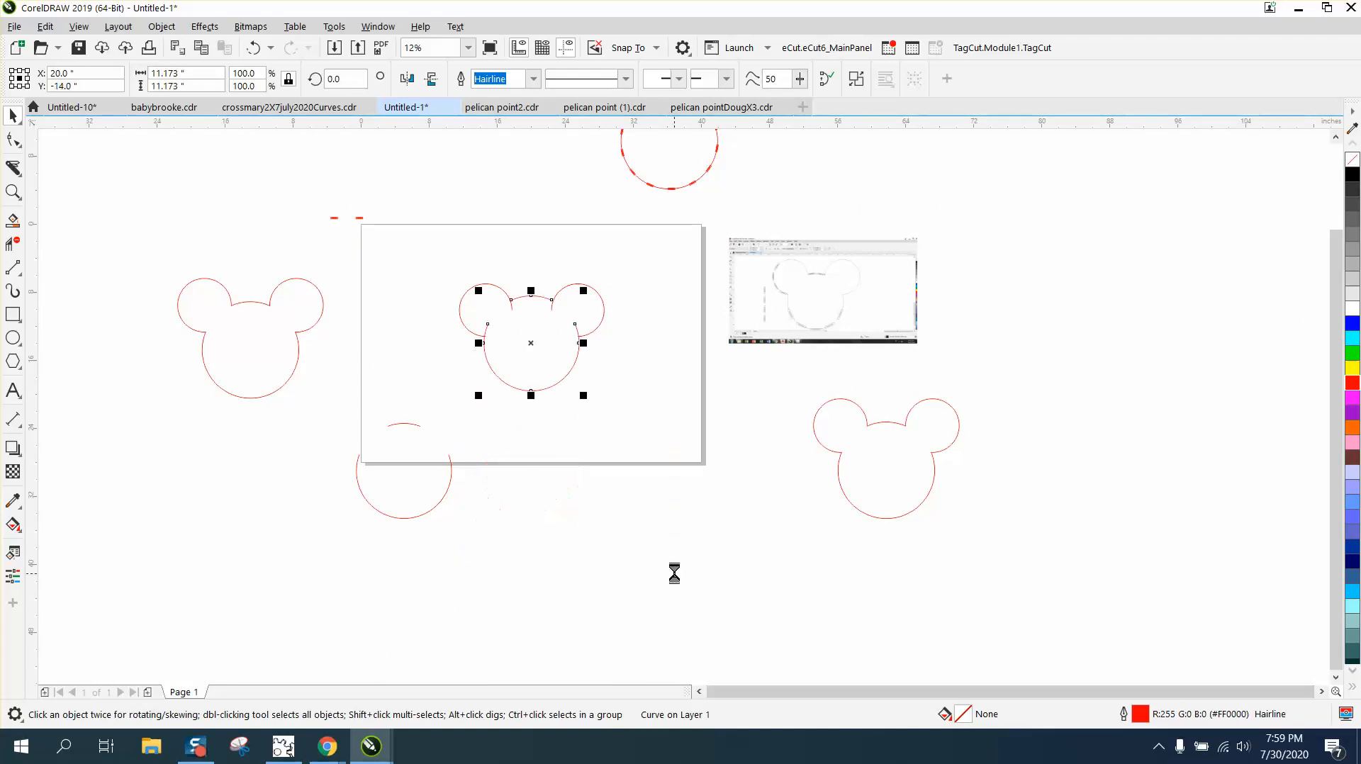
Step: Move the head curve straight down about 1.34 inches so its ends sit near the ear arc ends
click(13, 191)
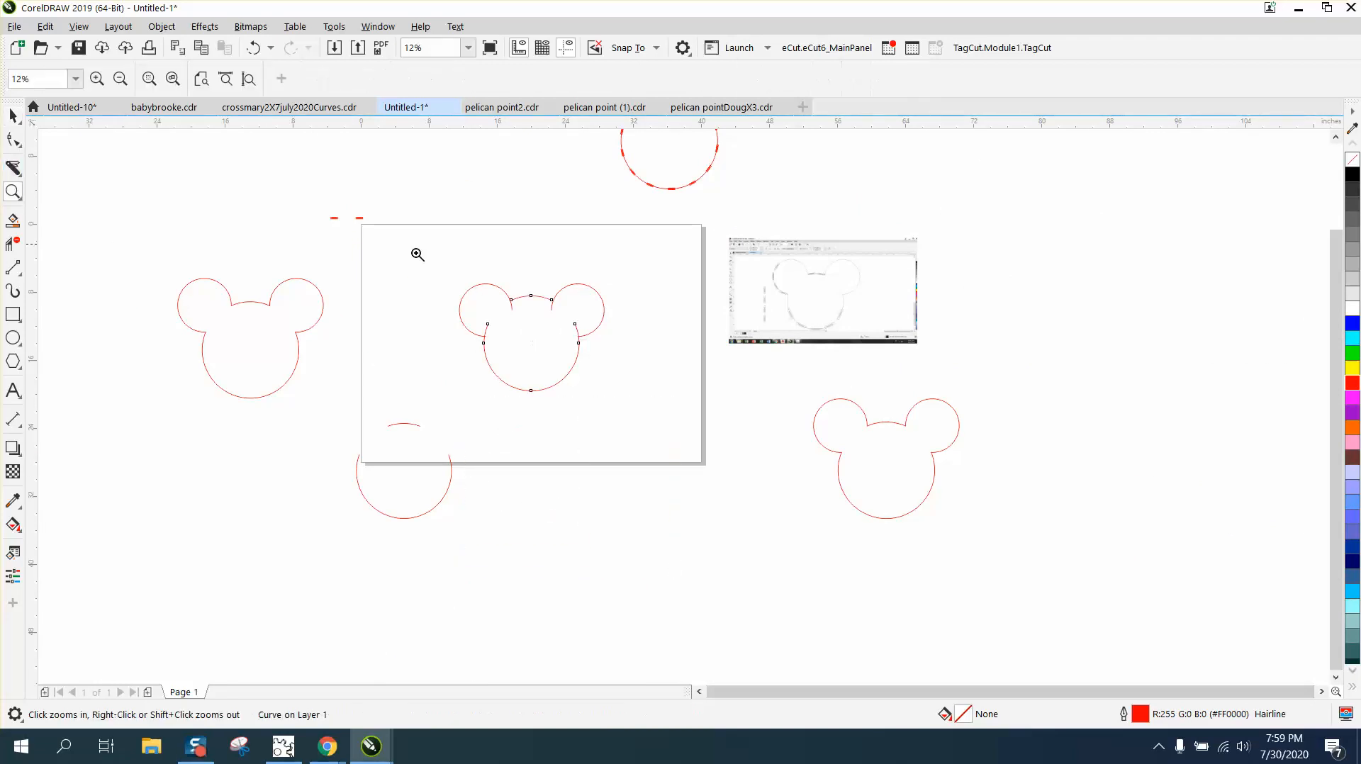
drag(442, 260, 698, 433)
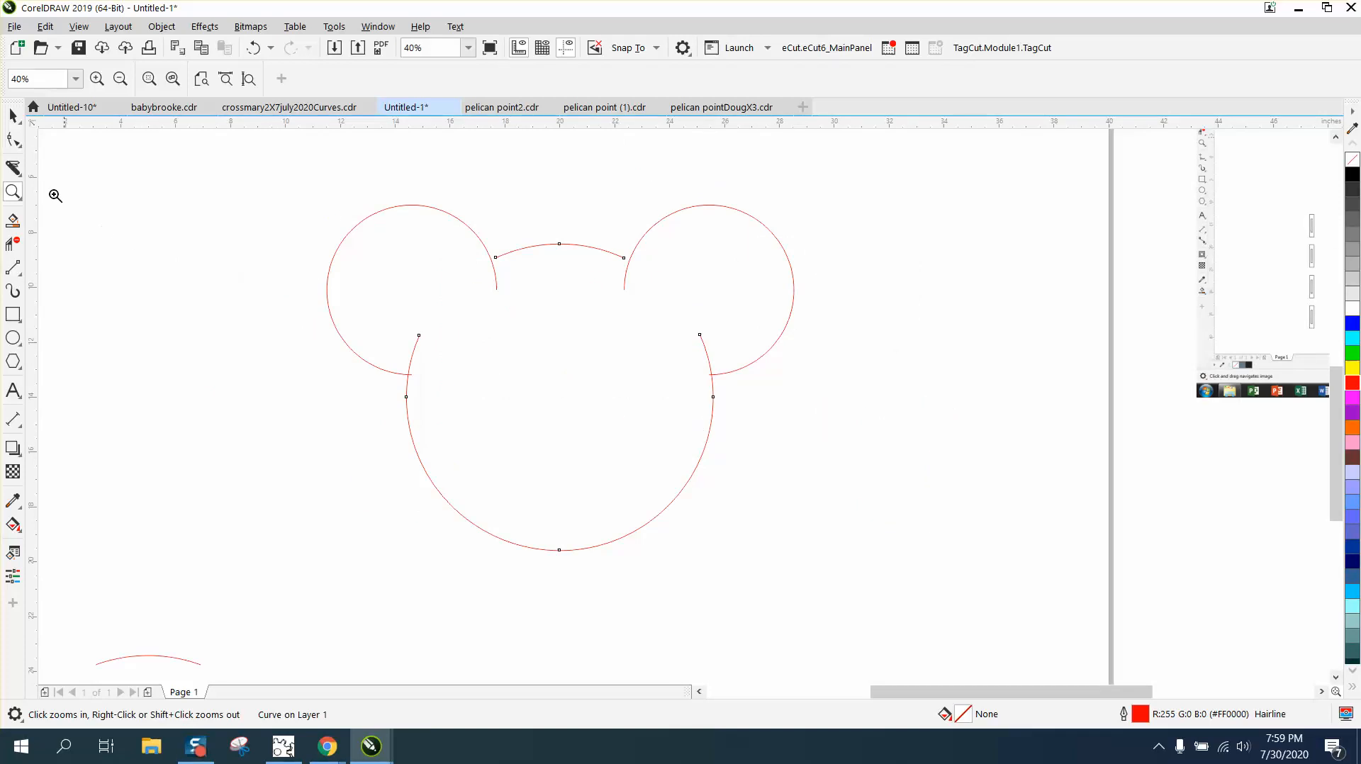
click(13, 119)
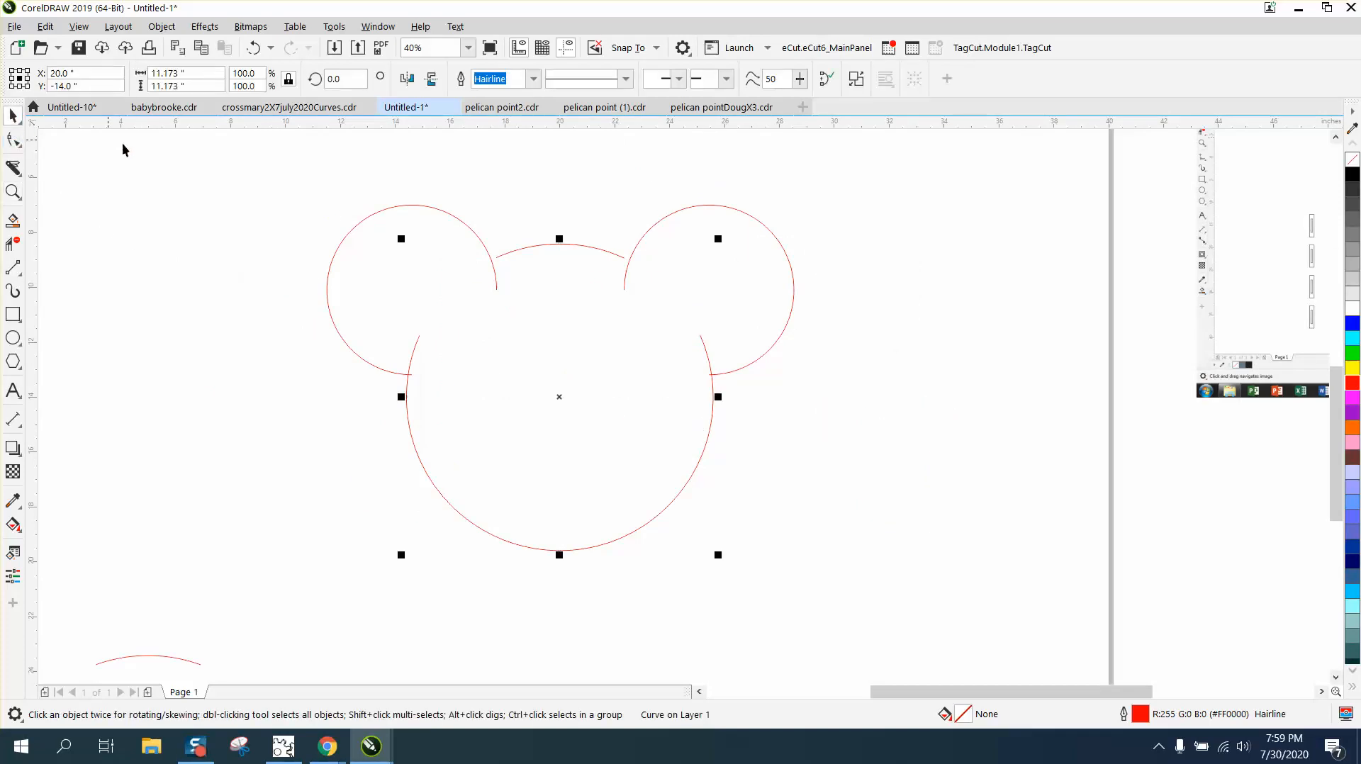
click(563, 401)
drag(563, 399, 564, 434)
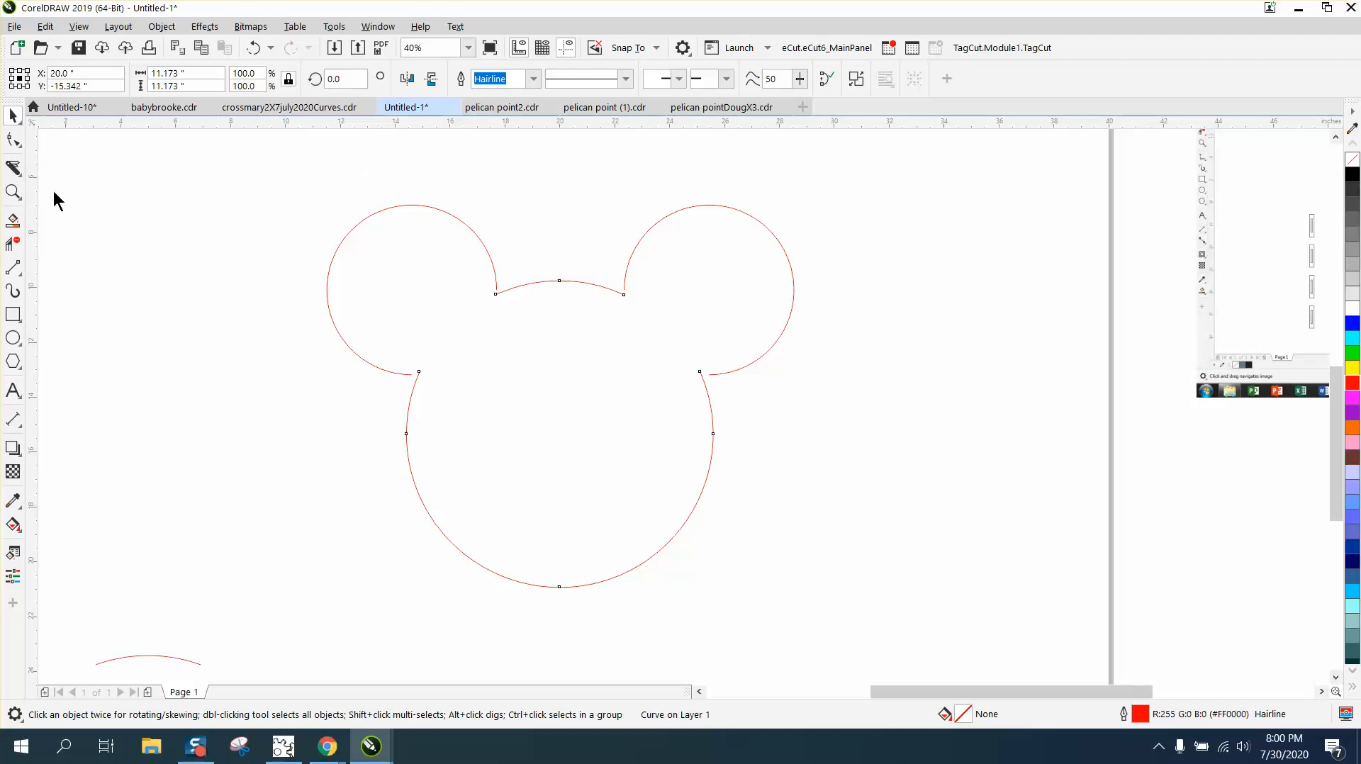
key(z)
drag(461, 221, 685, 363)
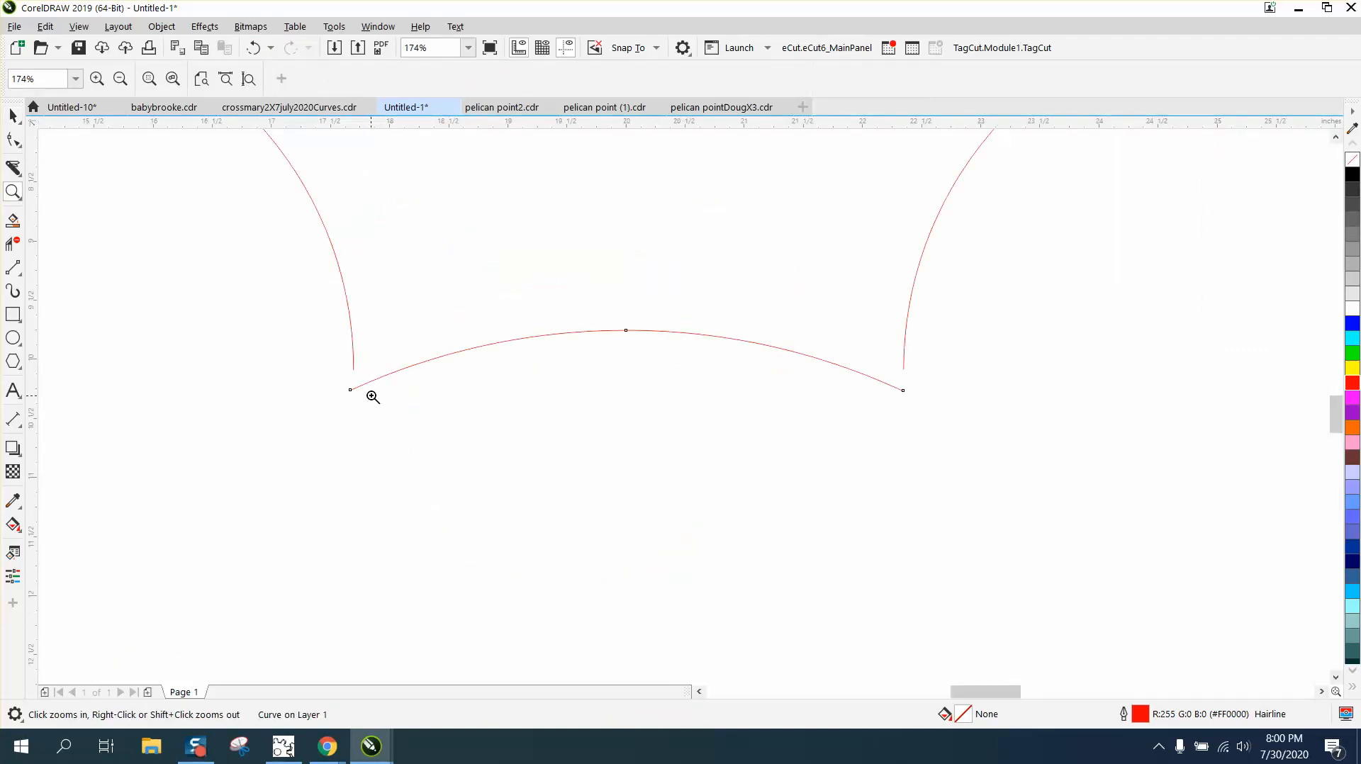
scroll(567, 325, down, 3)
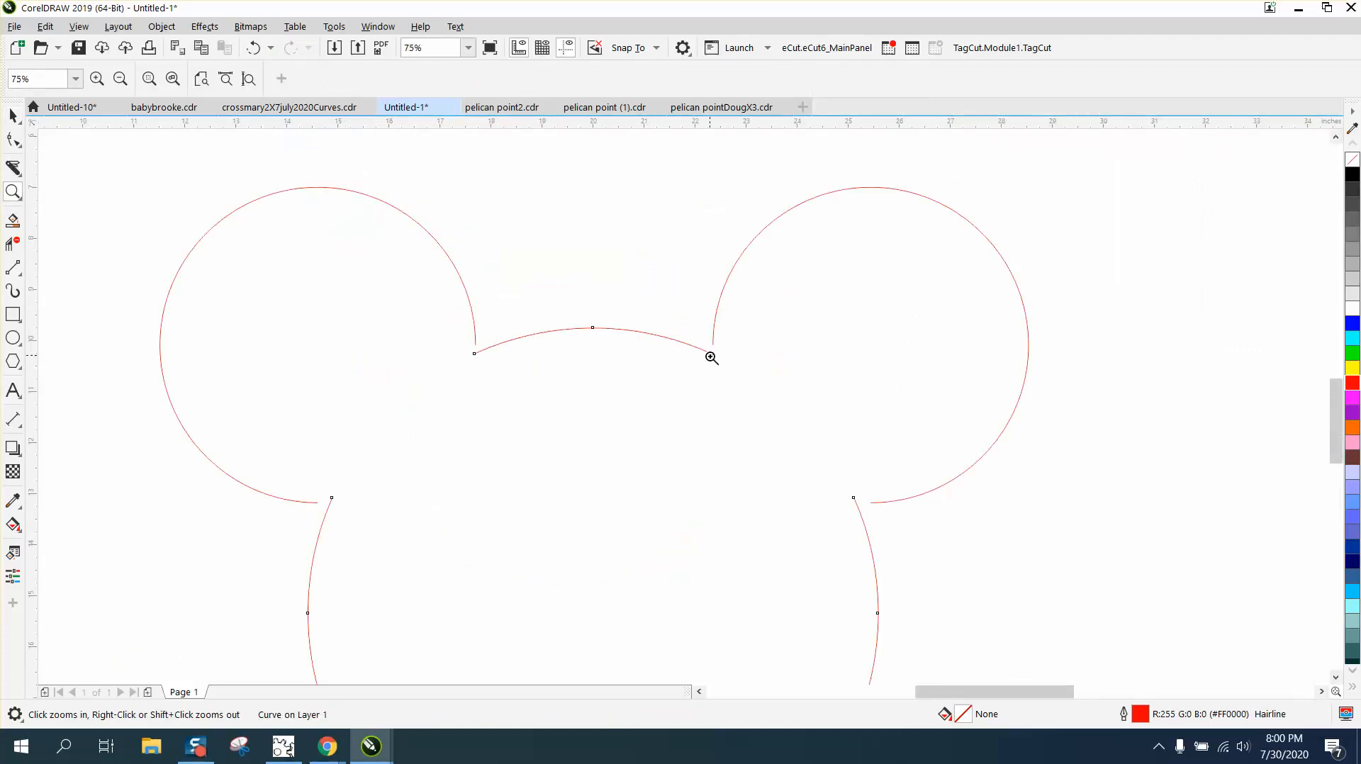
scroll(711, 354, down, 2)
Step: Move both ear arcs 15 inches up, away from the head curve
click(14, 116)
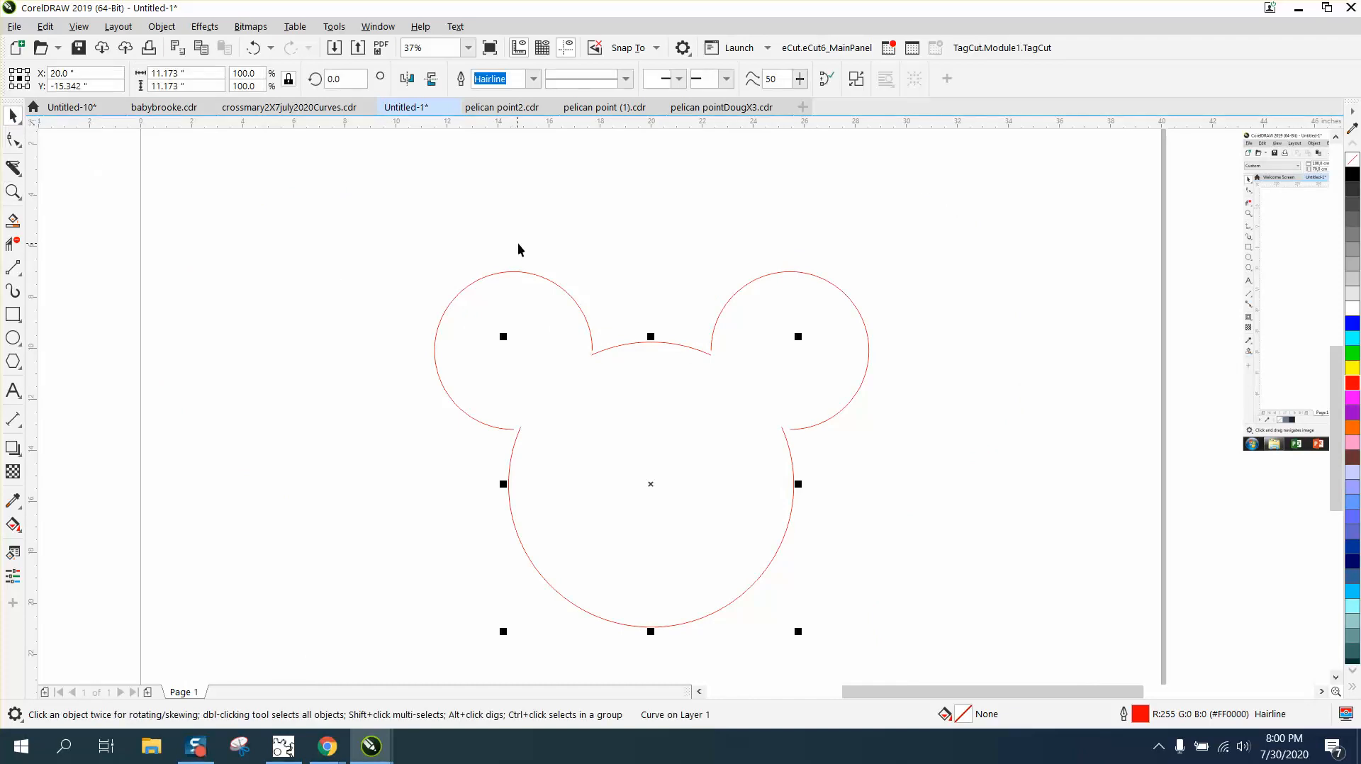
scroll(546, 275, down, 2)
drag(422, 230, 770, 362)
key(Up)
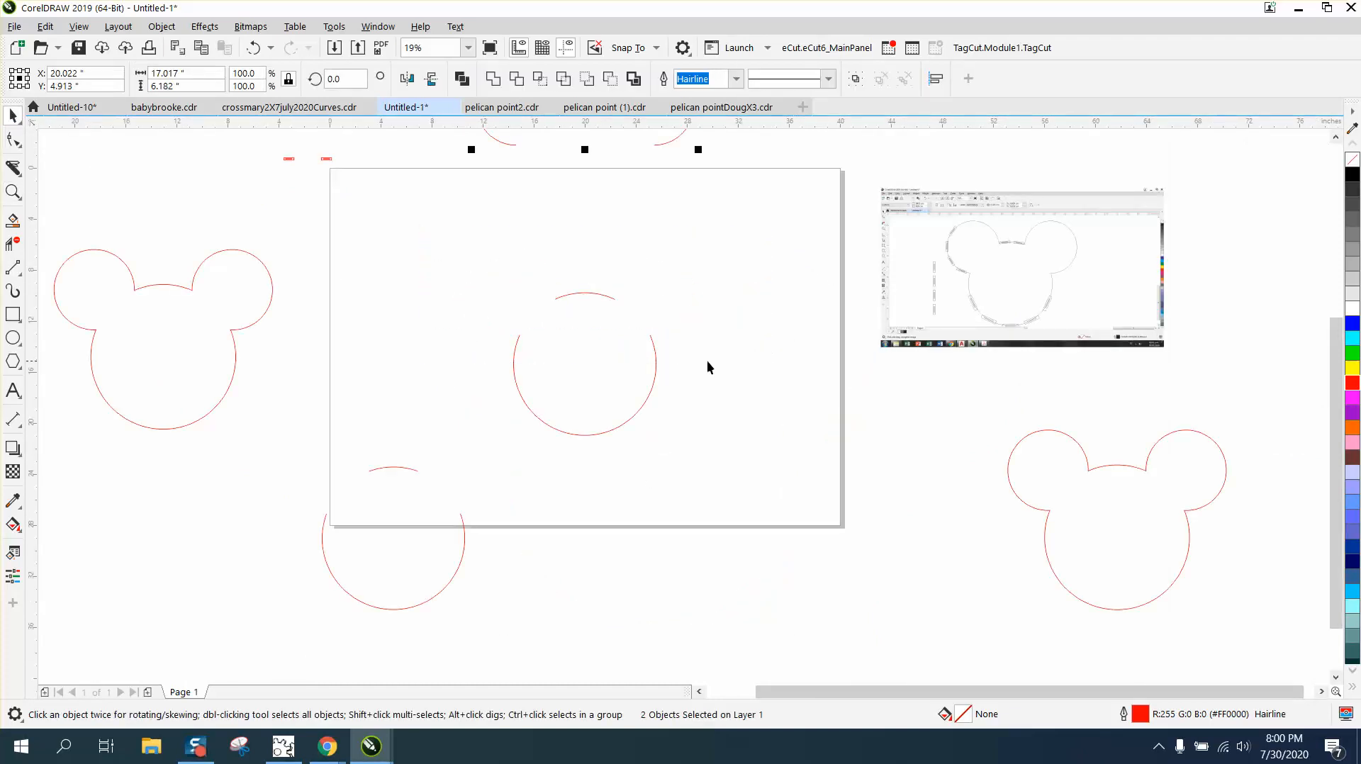
Step: Break the head curve apart into separate top and lower arcs and select the short top arc
click(588, 294)
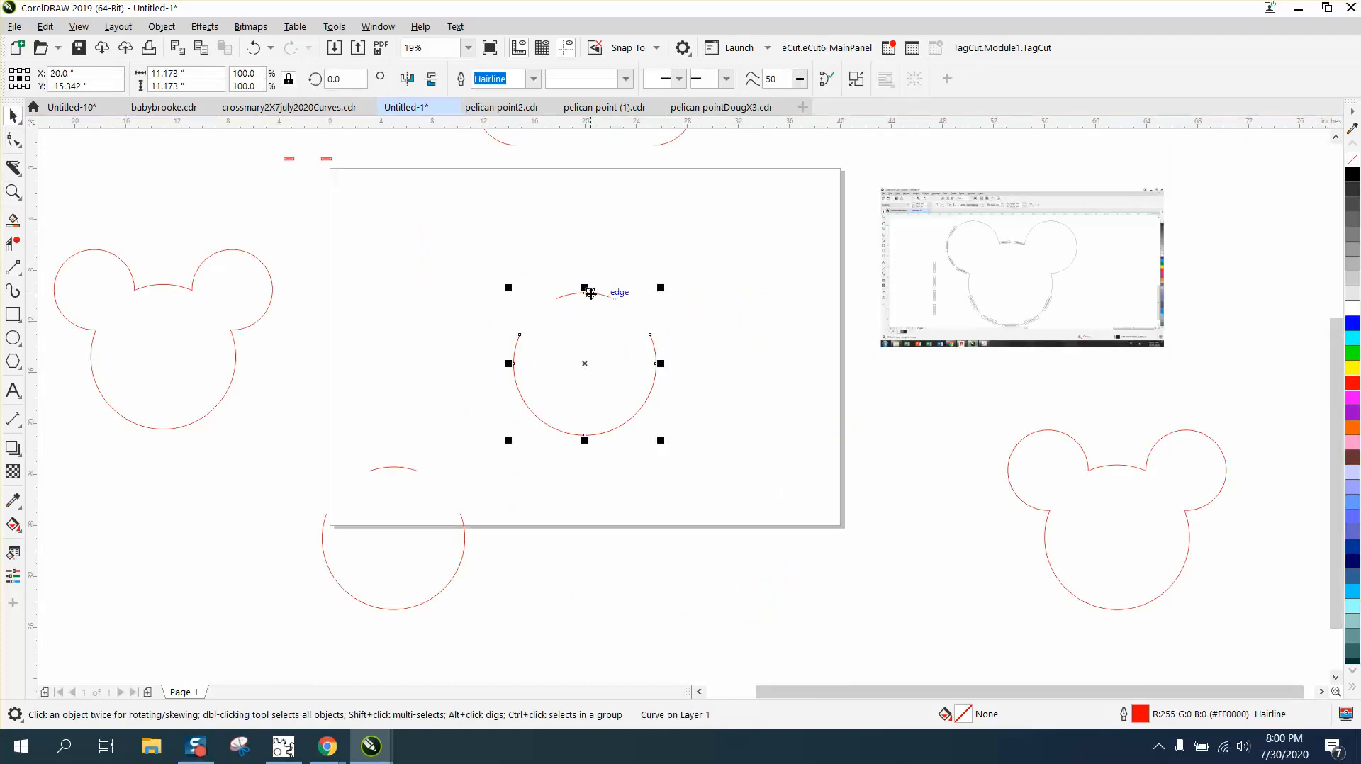
click(162, 26)
click(237, 405)
click(537, 317)
click(606, 296)
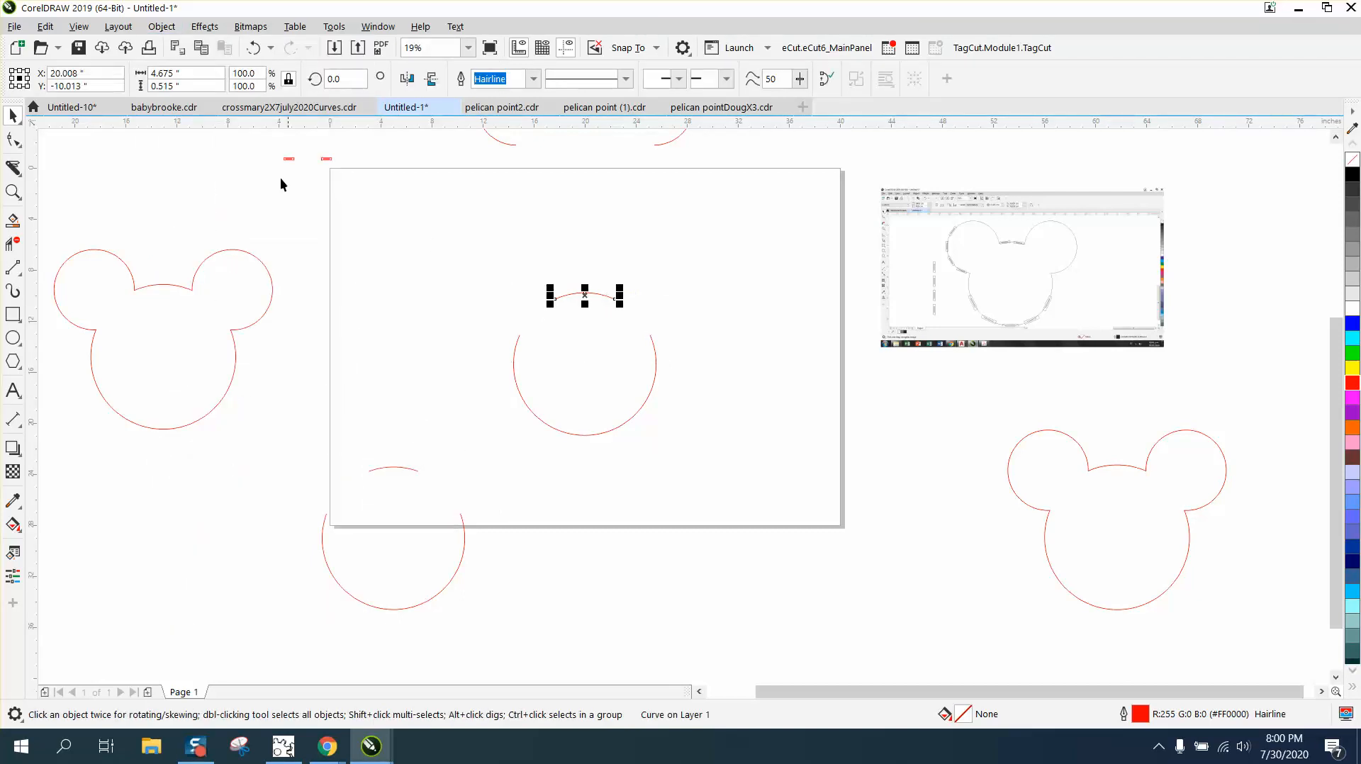
Step: Duplicate the pair of short slot pieces straight down and repeat the copy to make five evenly spaced rows
drag(266, 150, 307, 181)
key(ctrl+r)
key(ctrl+r)
key(ctrl+r)
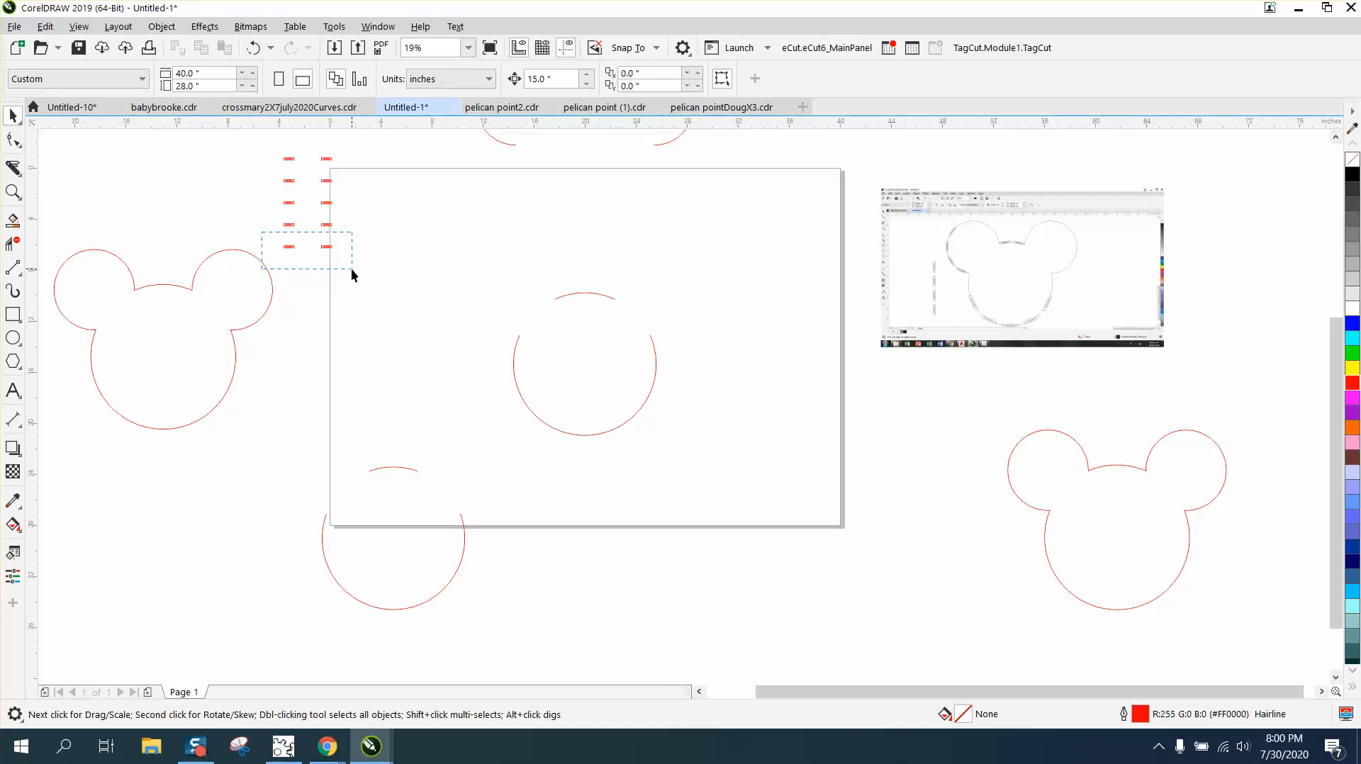
Step: Blend the lowest pair of slot pieces with 2 intermediate steps
click(204, 26)
click(241, 386)
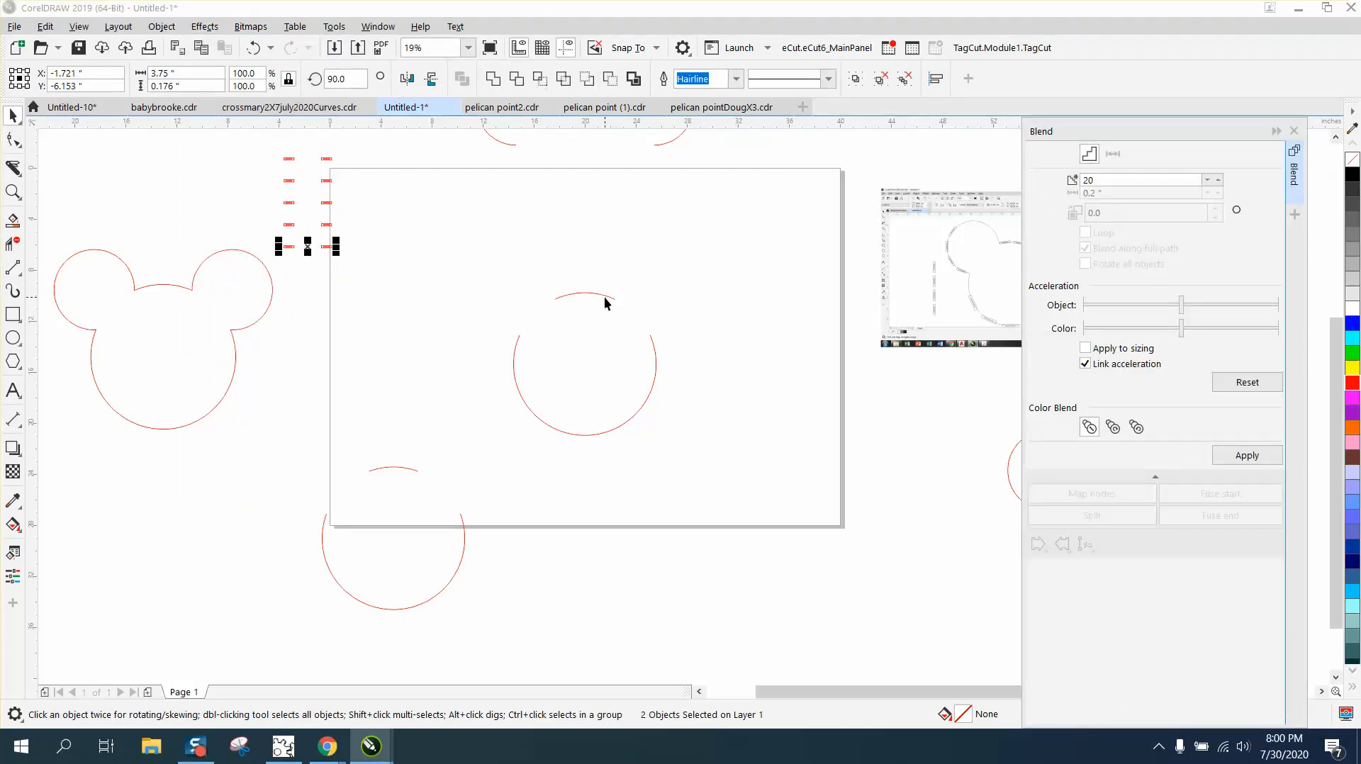
drag(1107, 180, 1074, 182)
text(2)
click(1245, 456)
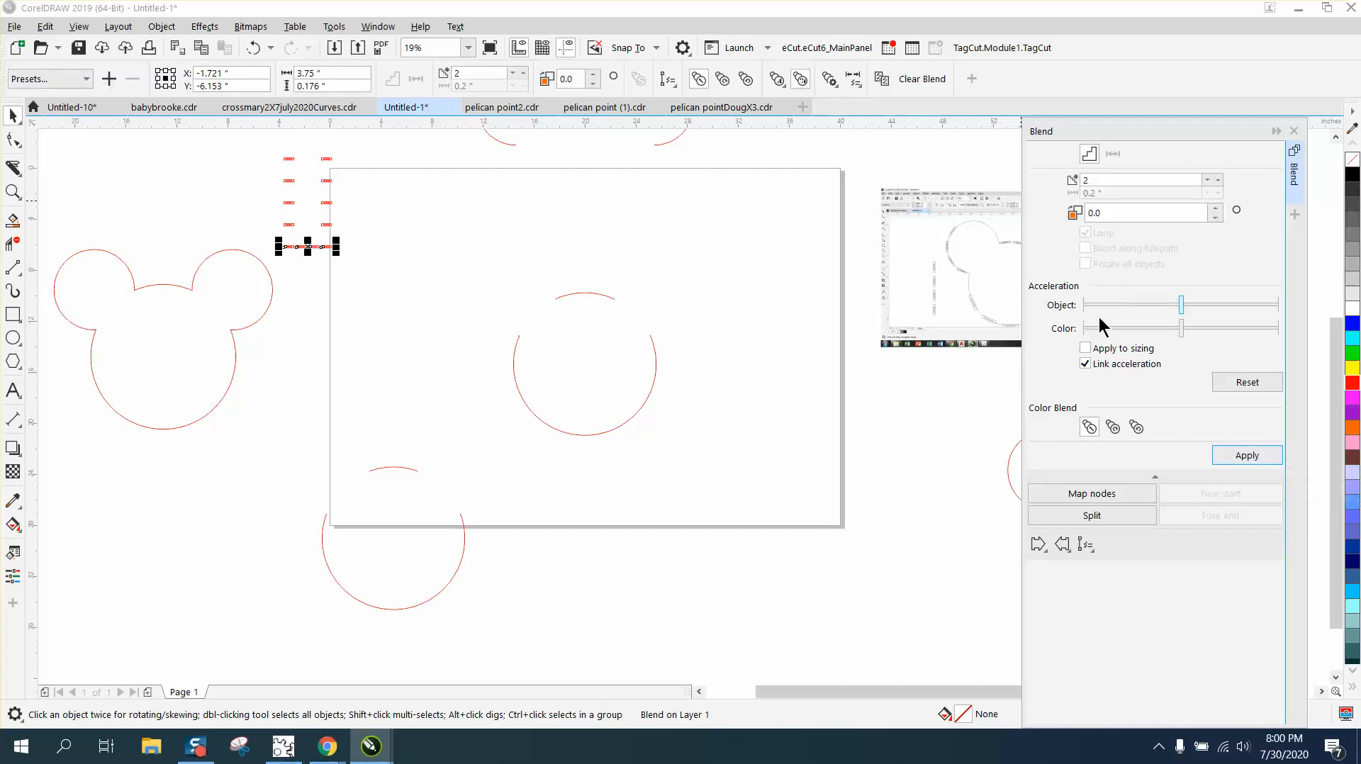
Step: Set the short top head arc as the blend's path, blending along the full path and rotating all objects
click(1085, 543)
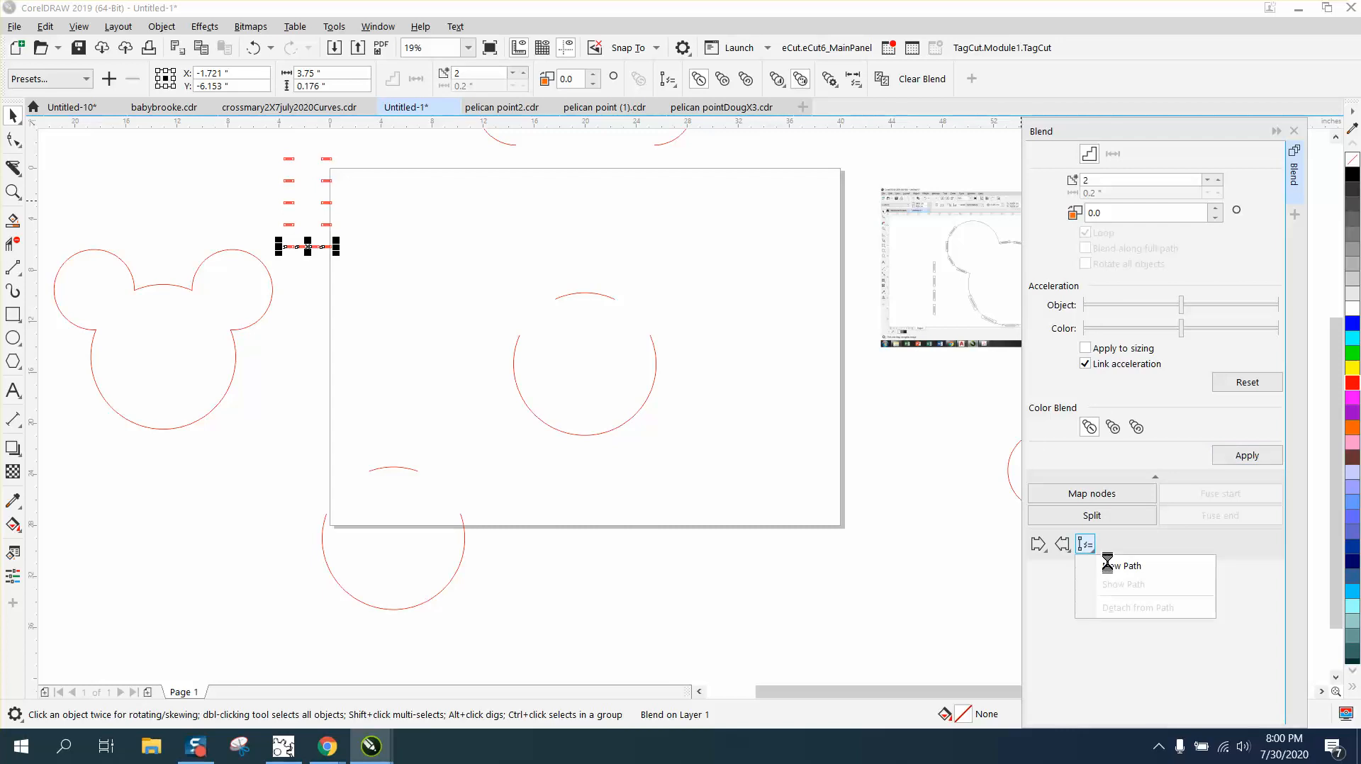
click(1106, 561)
click(592, 291)
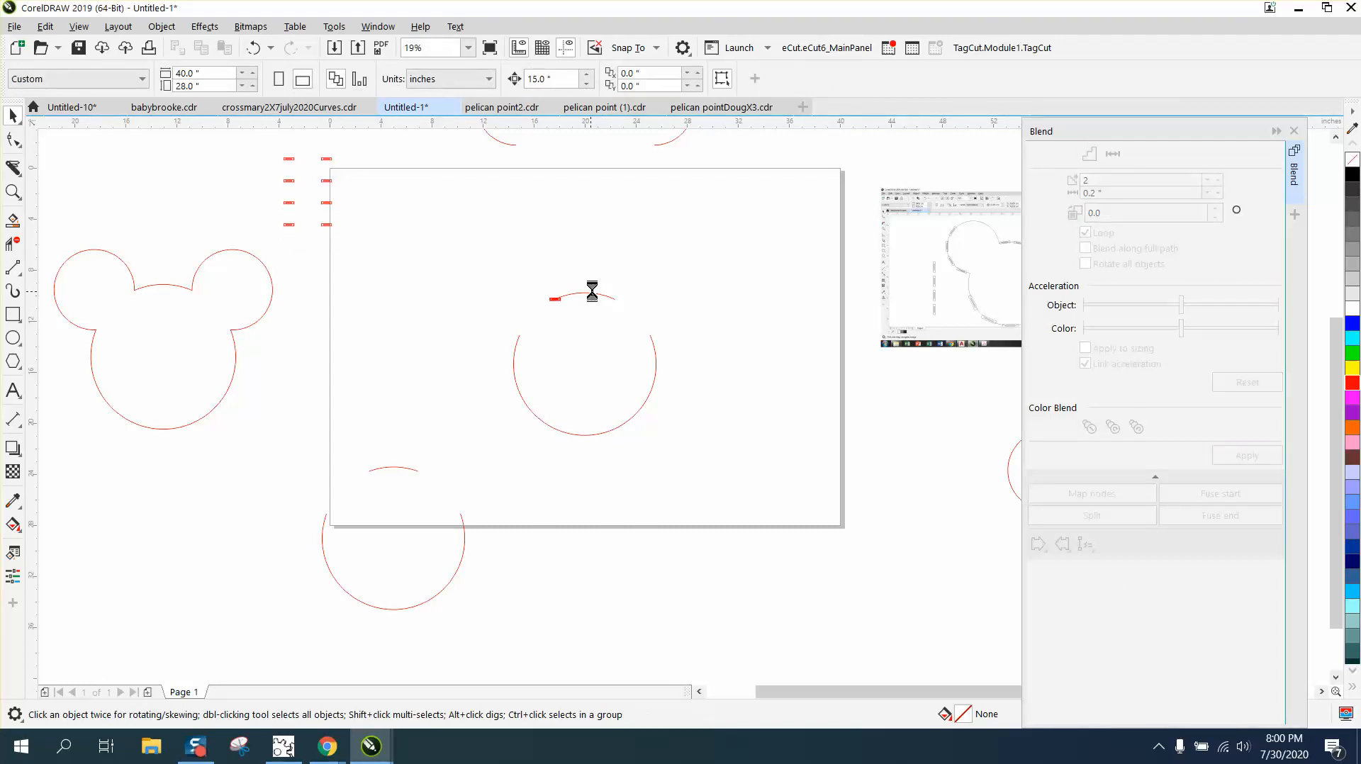
click(1084, 248)
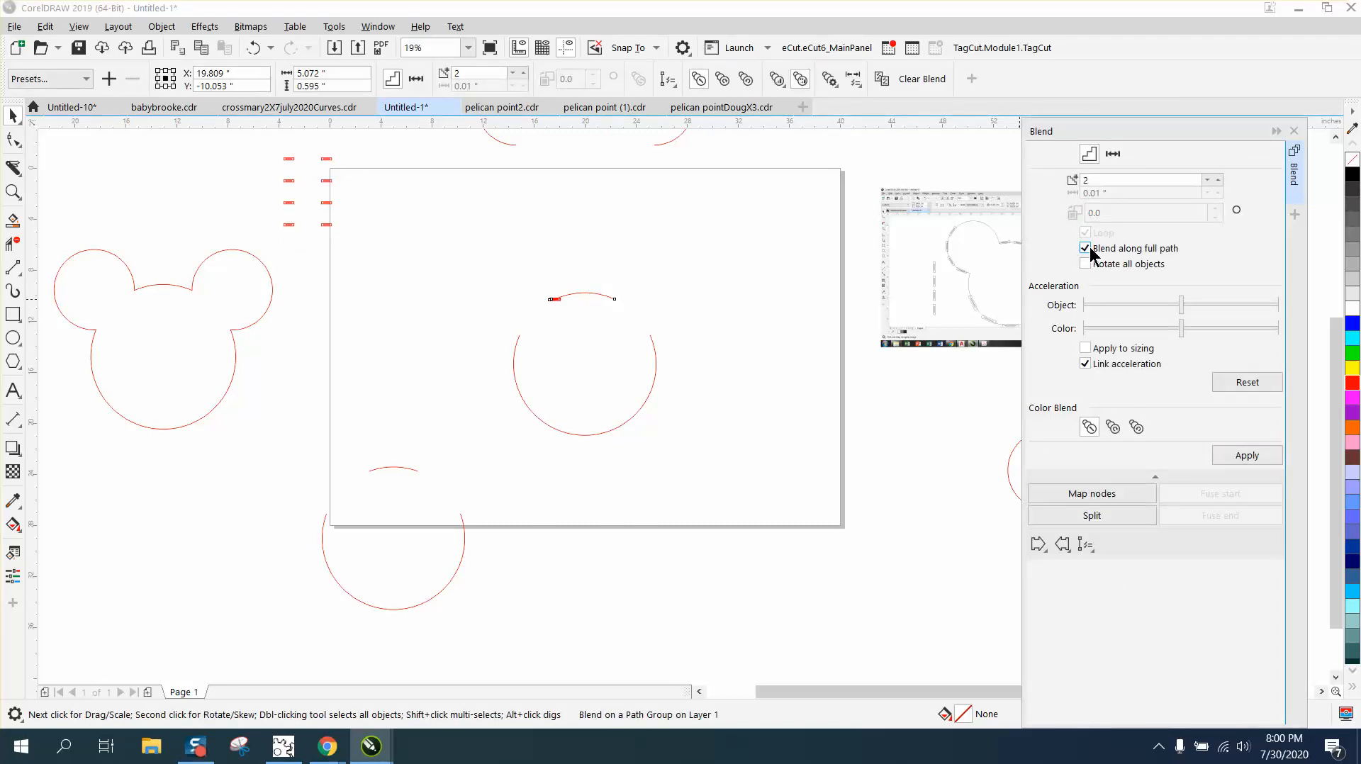
click(1085, 264)
click(1257, 456)
Step: Move the lowest remaining slot pair onto the page above the head and blend it with 12 intermediate steps
click(13, 192)
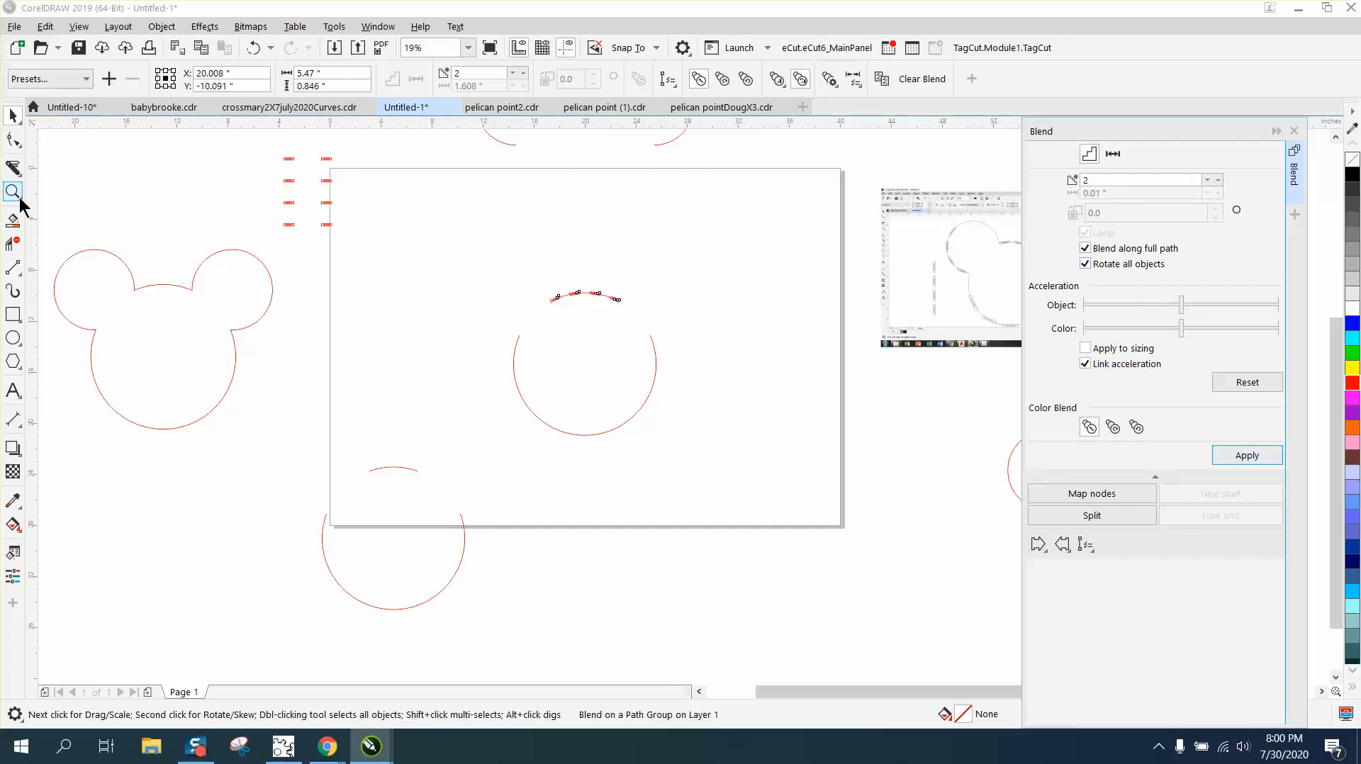
click(54, 198)
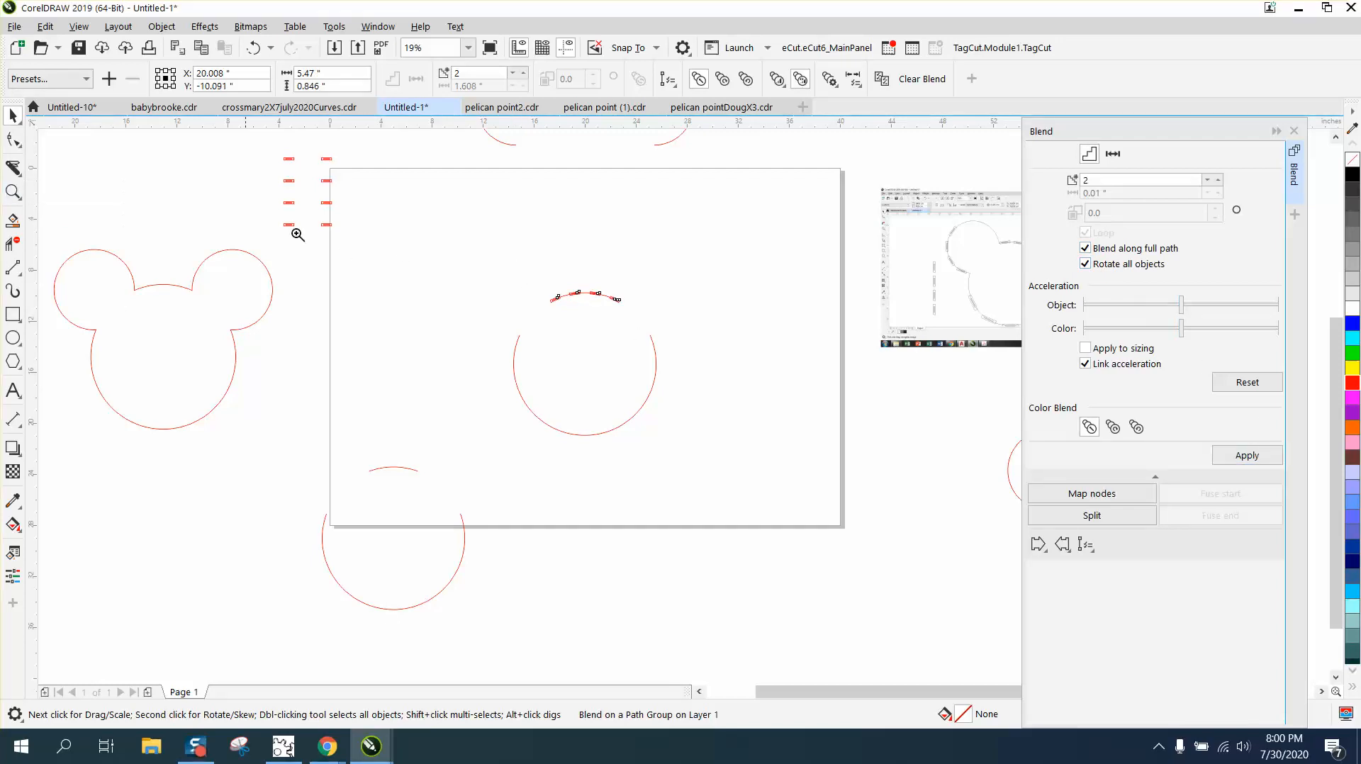
drag(456, 258, 808, 473)
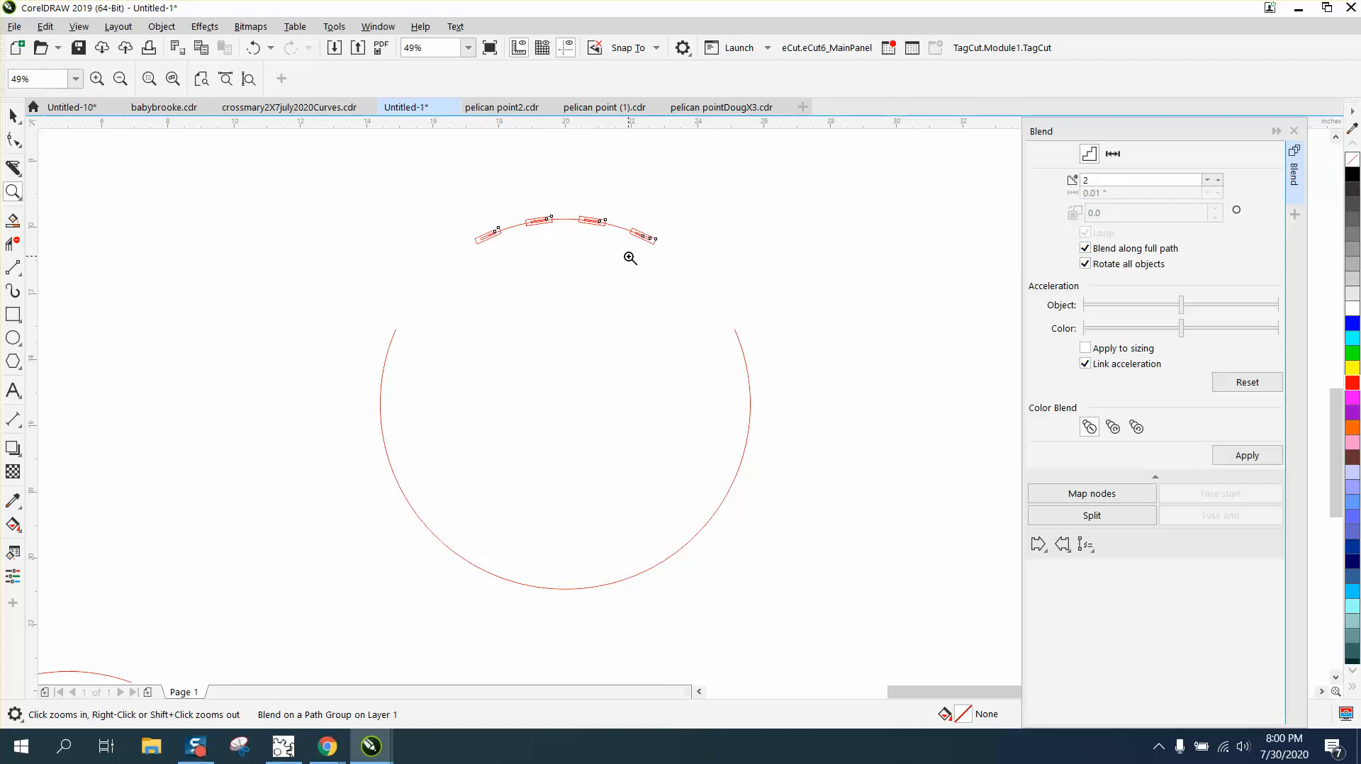
drag(450, 207, 649, 266)
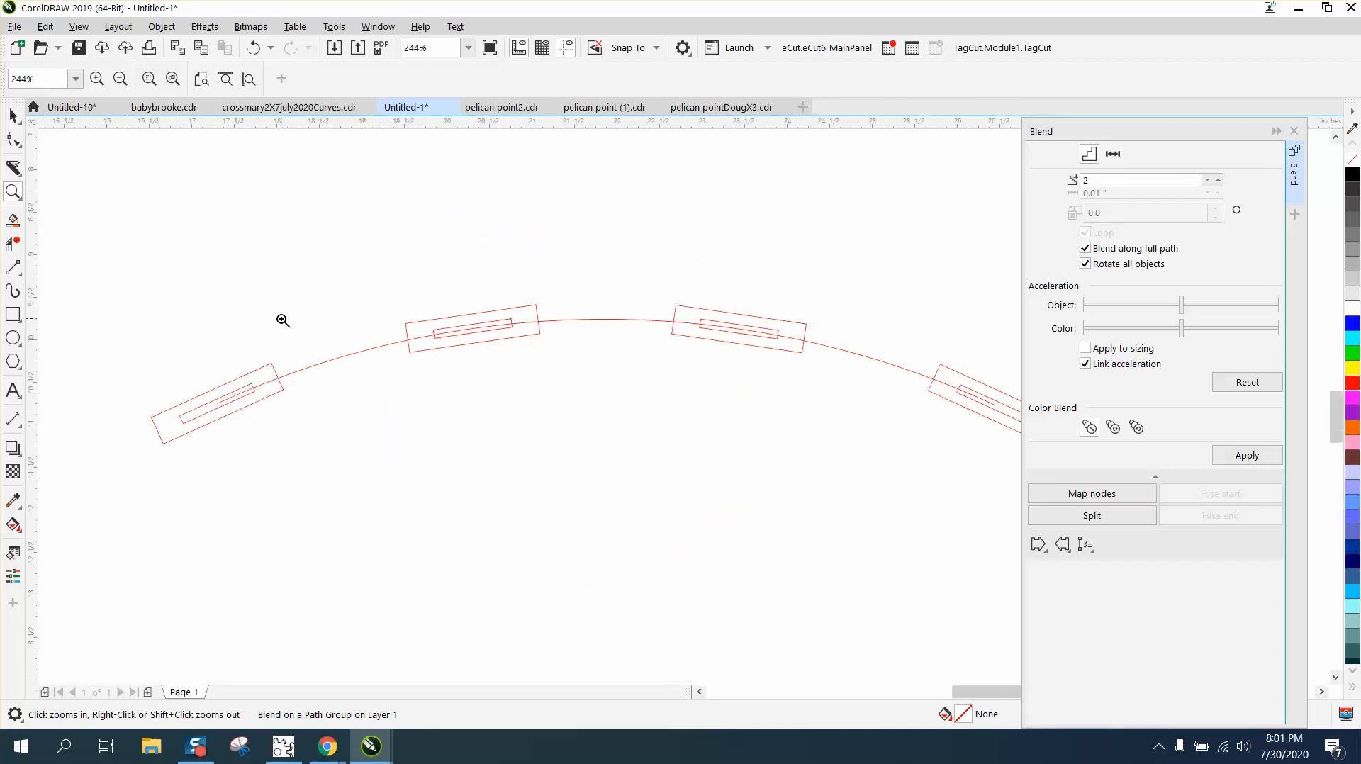
scroll(287, 312, down, 2)
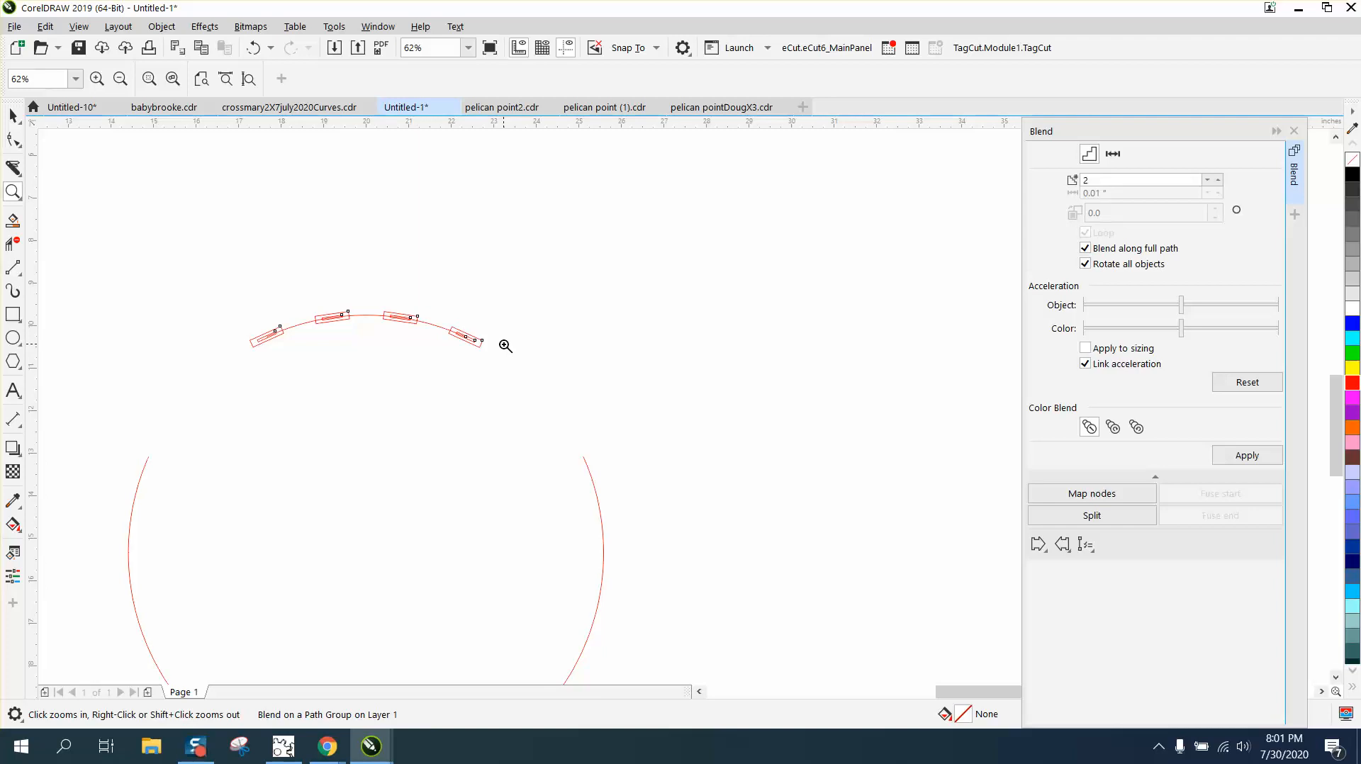
scroll(506, 345, down, 1)
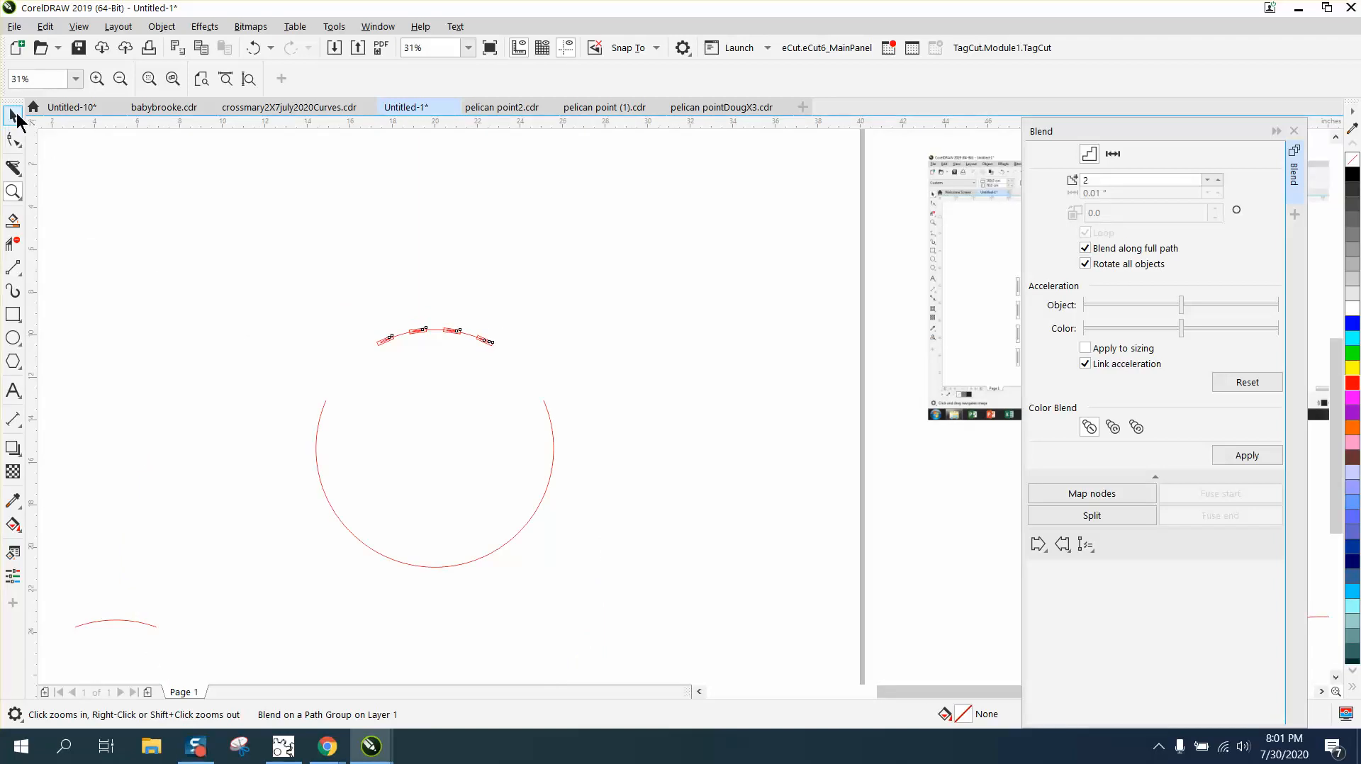
click(13, 116)
scroll(320, 235, down, 1)
drag(113, 215, 255, 257)
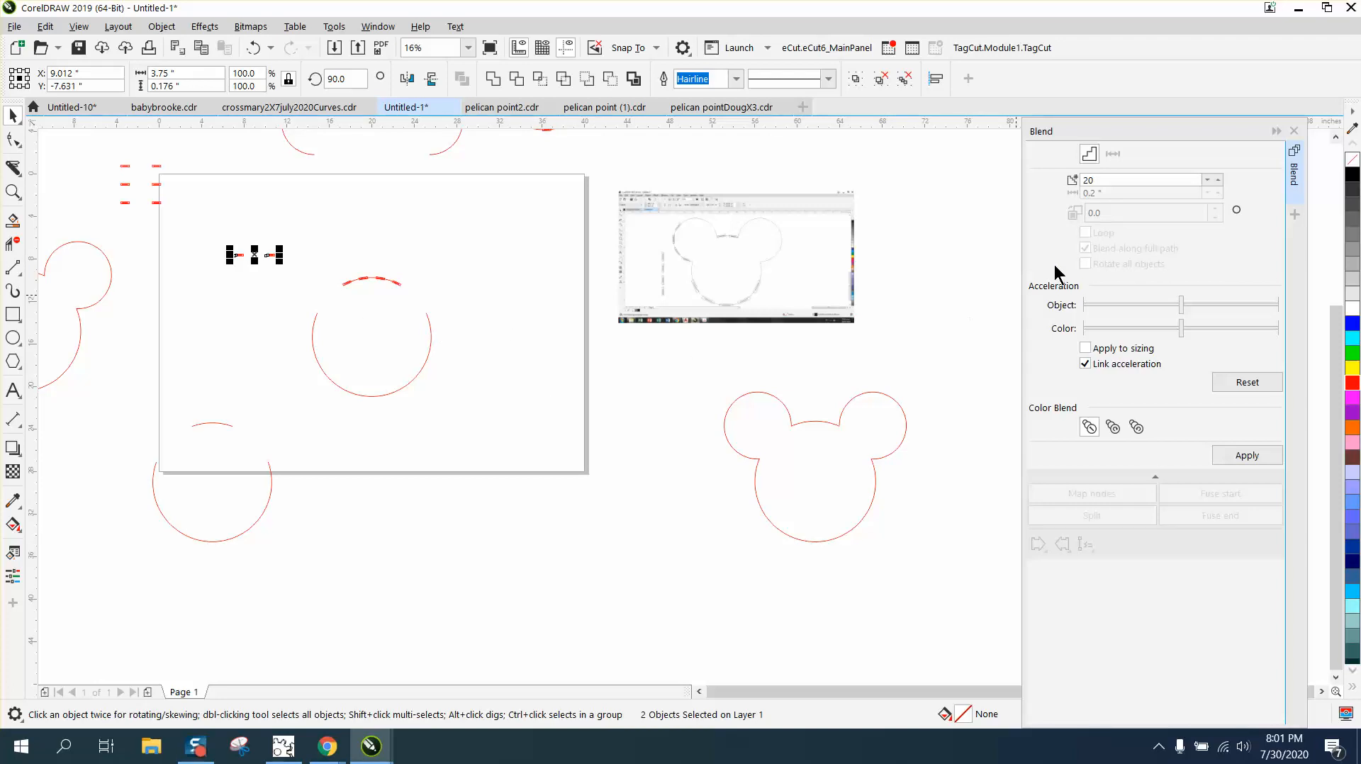
click(1086, 182)
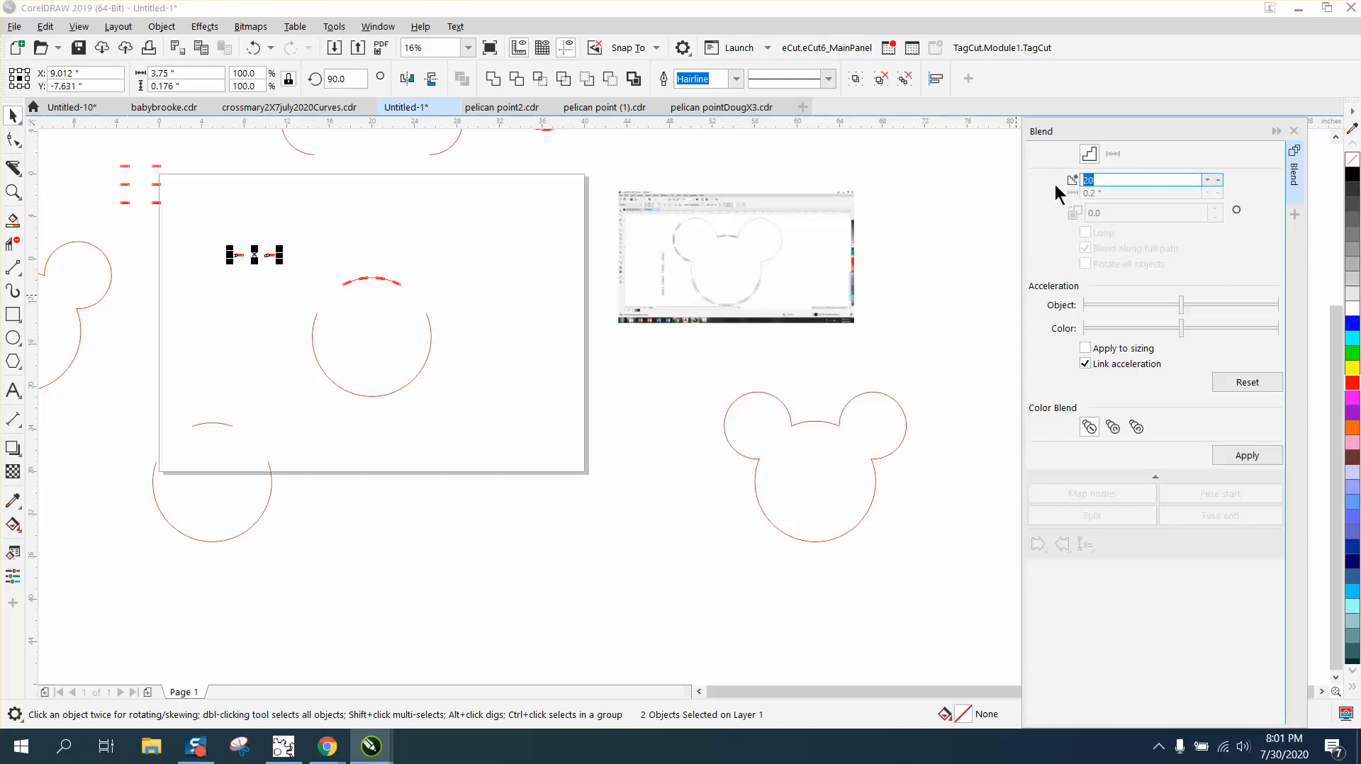
click(1248, 455)
Step: Fit the 12-step blend to the large lower head arc, along the full path with all objects rotated
click(1084, 546)
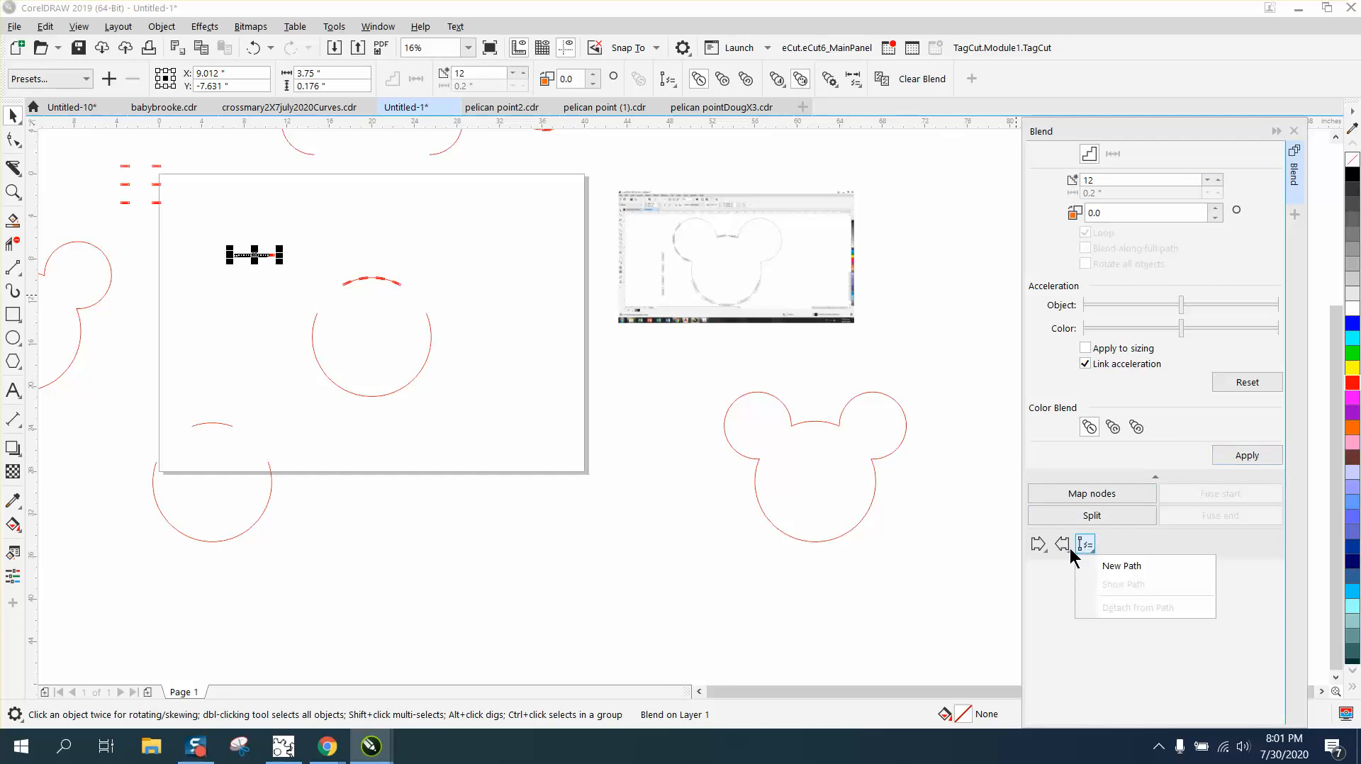
click(1084, 544)
click(1107, 566)
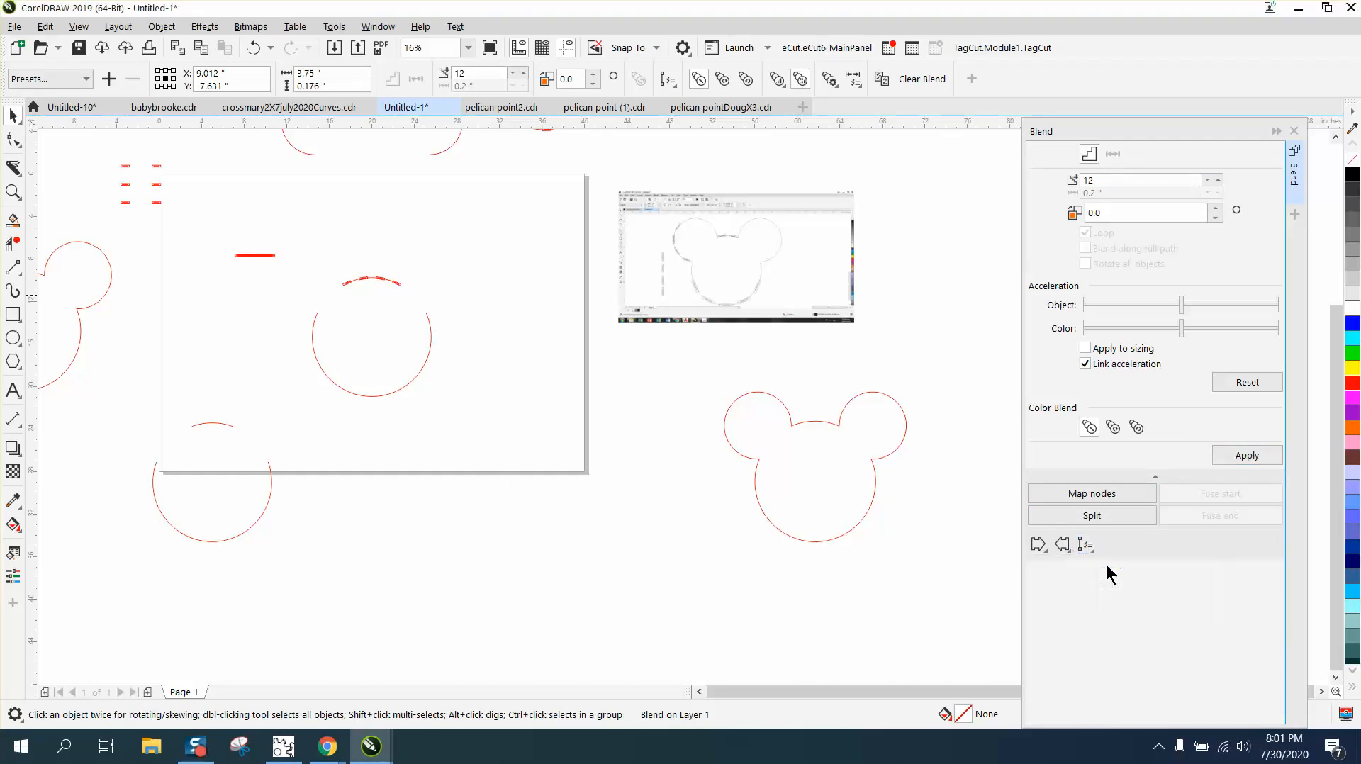
click(383, 393)
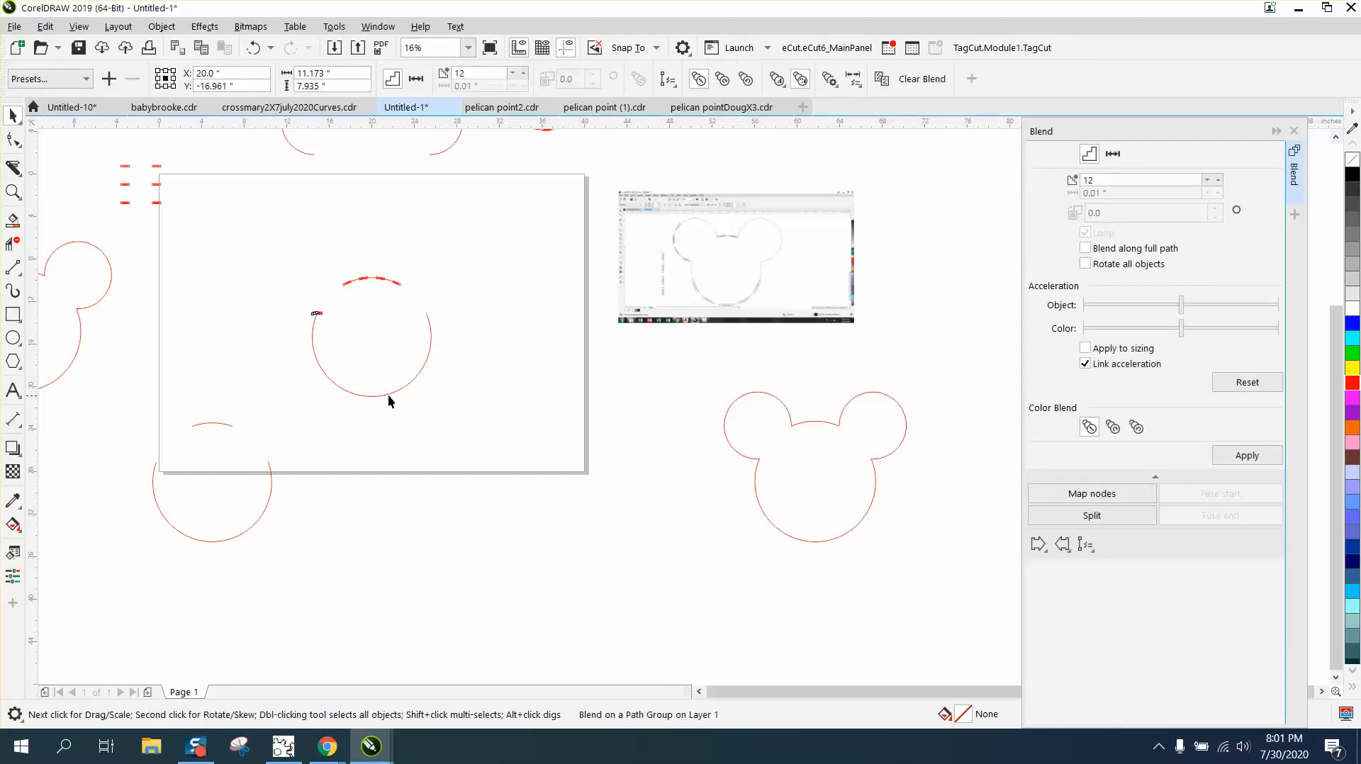
click(1085, 248)
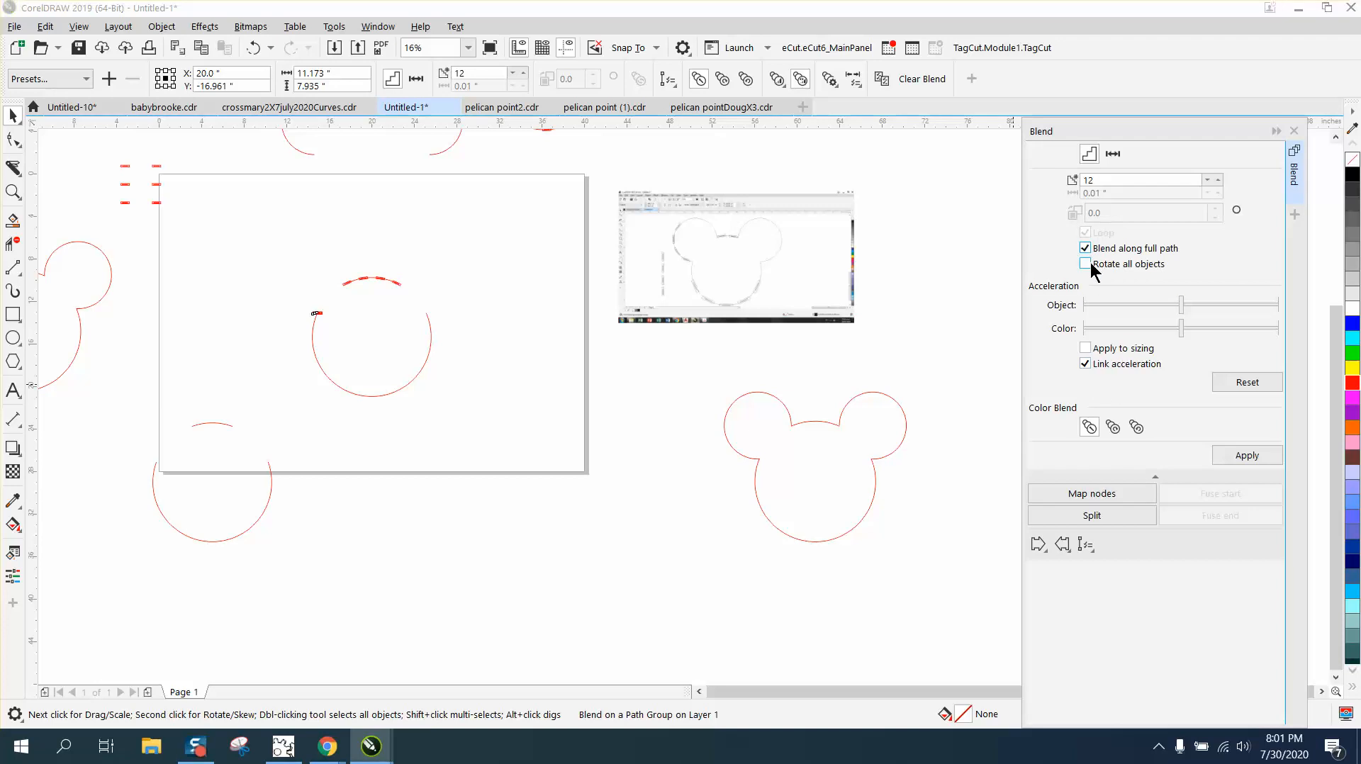
click(1235, 452)
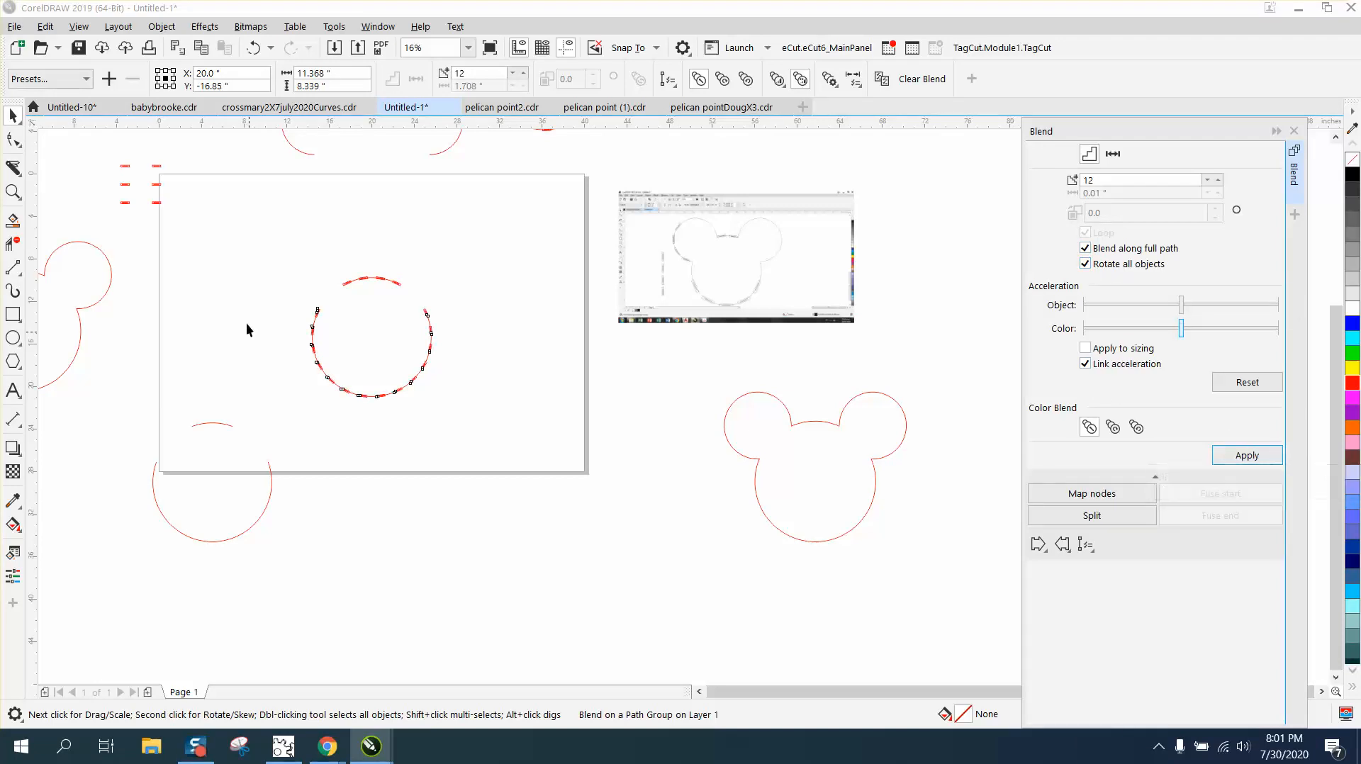
Step: Blend the lowest of the three remaining slot pairs with 6 intermediate steps
click(13, 191)
drag(279, 252, 456, 403)
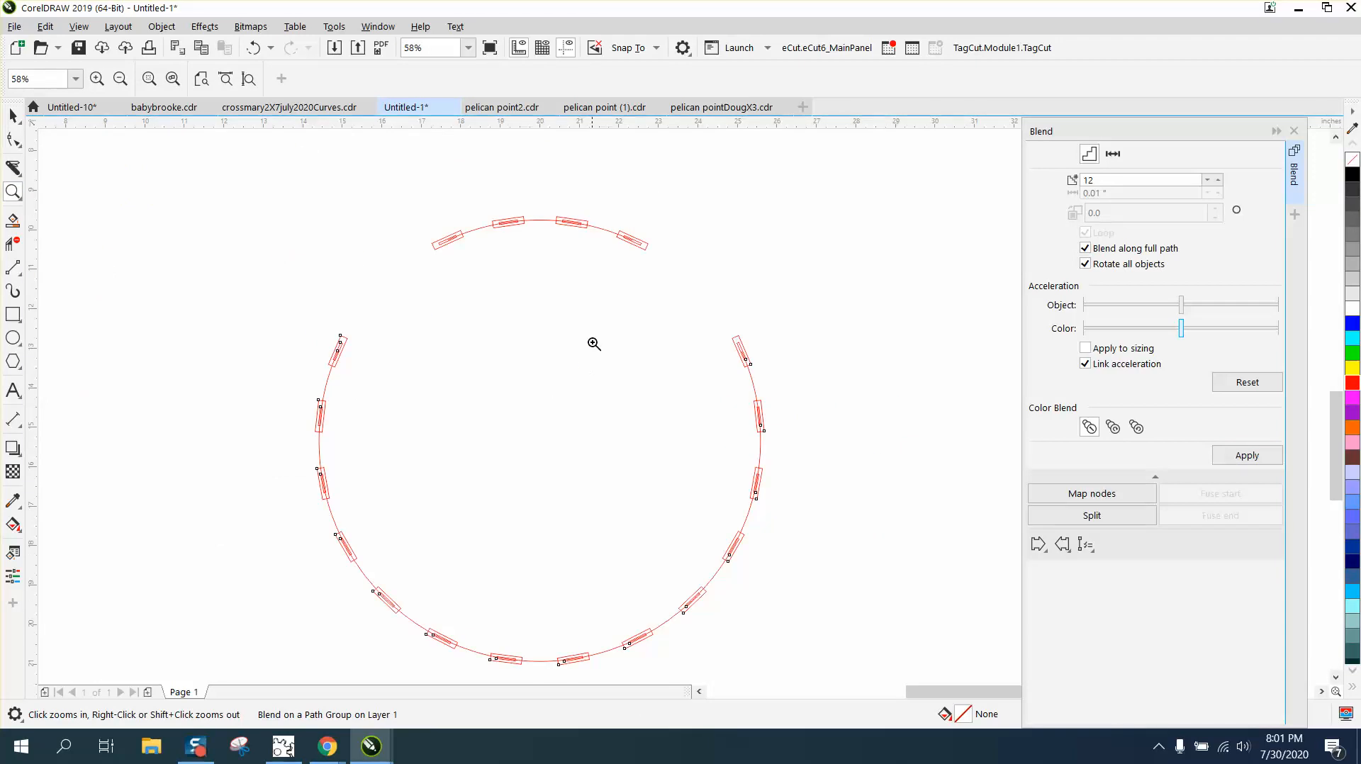
right_click(350, 272)
right_click(569, 327)
right_click(569, 327)
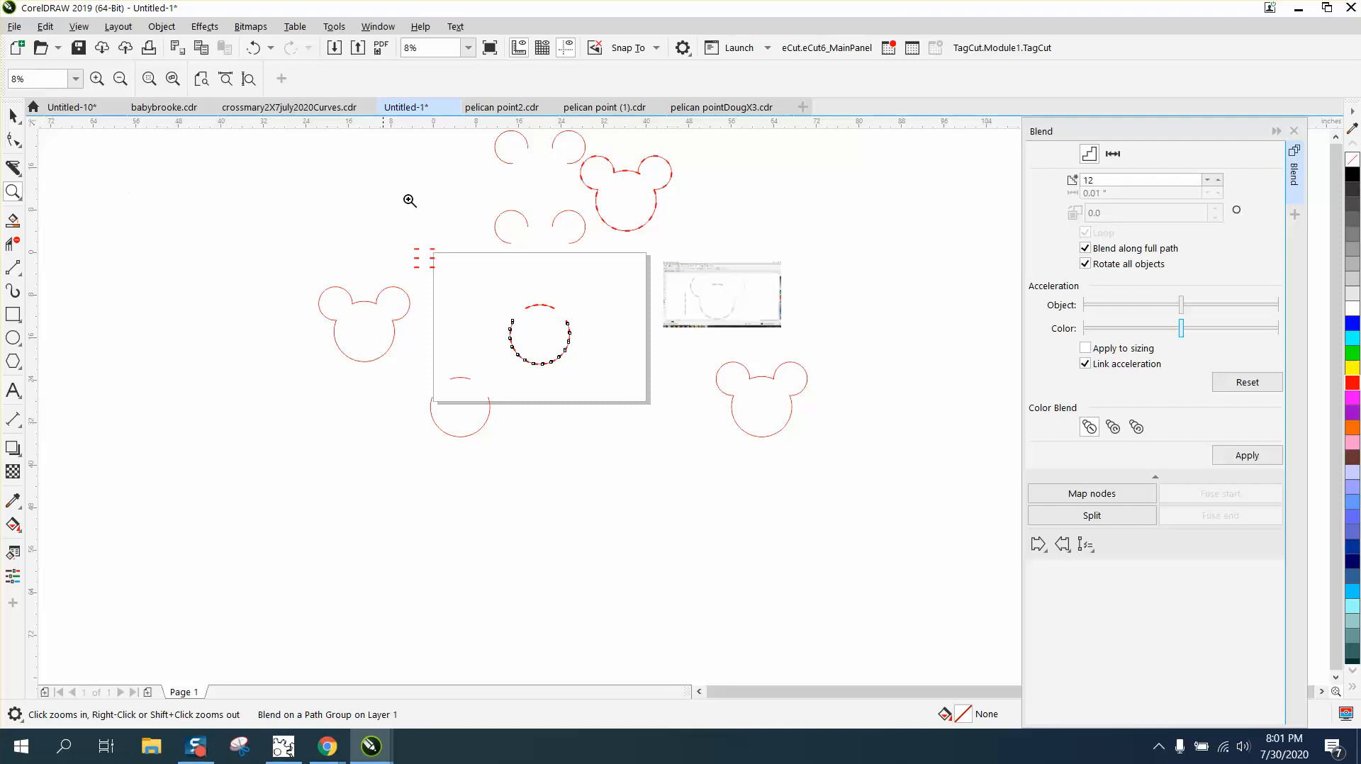
drag(489, 201, 650, 299)
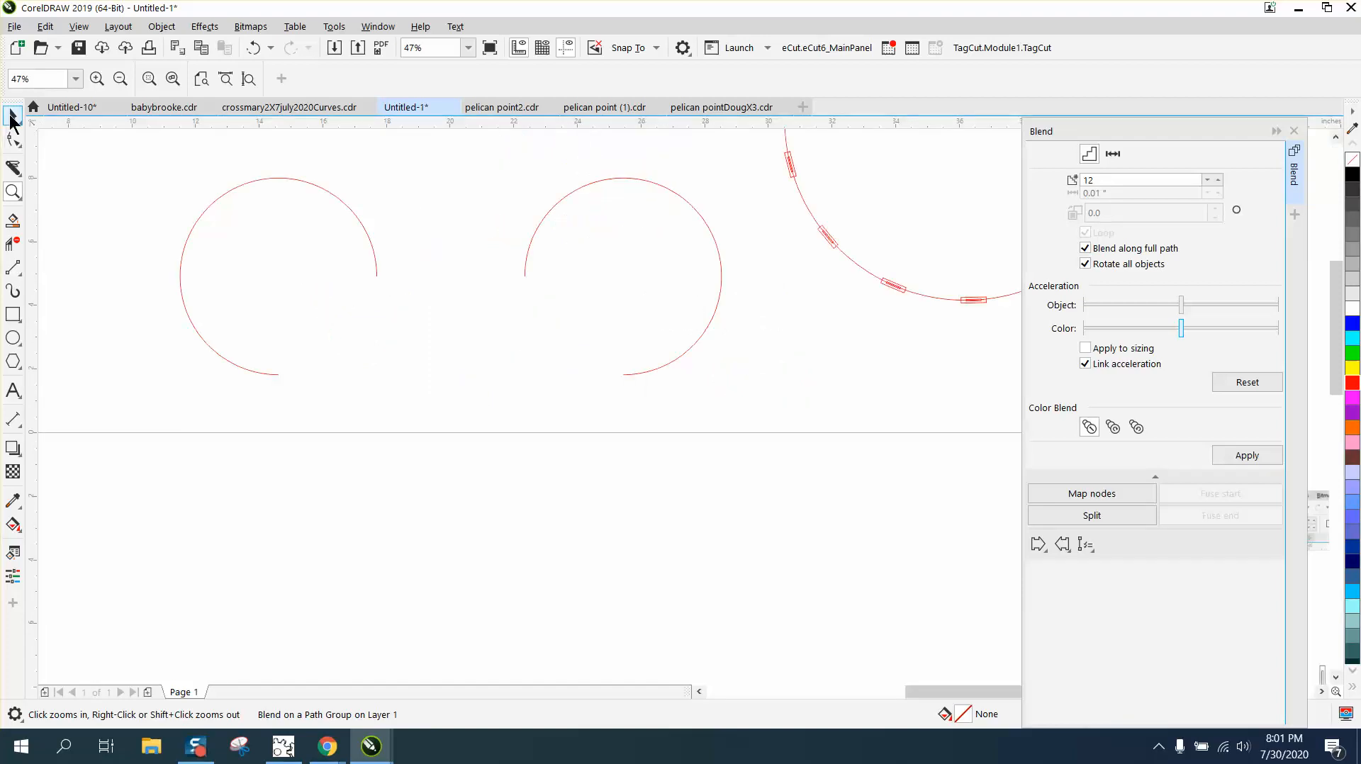
click(13, 115)
scroll(292, 235, down, 2)
scroll(360, 249, down, 3)
drag(158, 298, 247, 336)
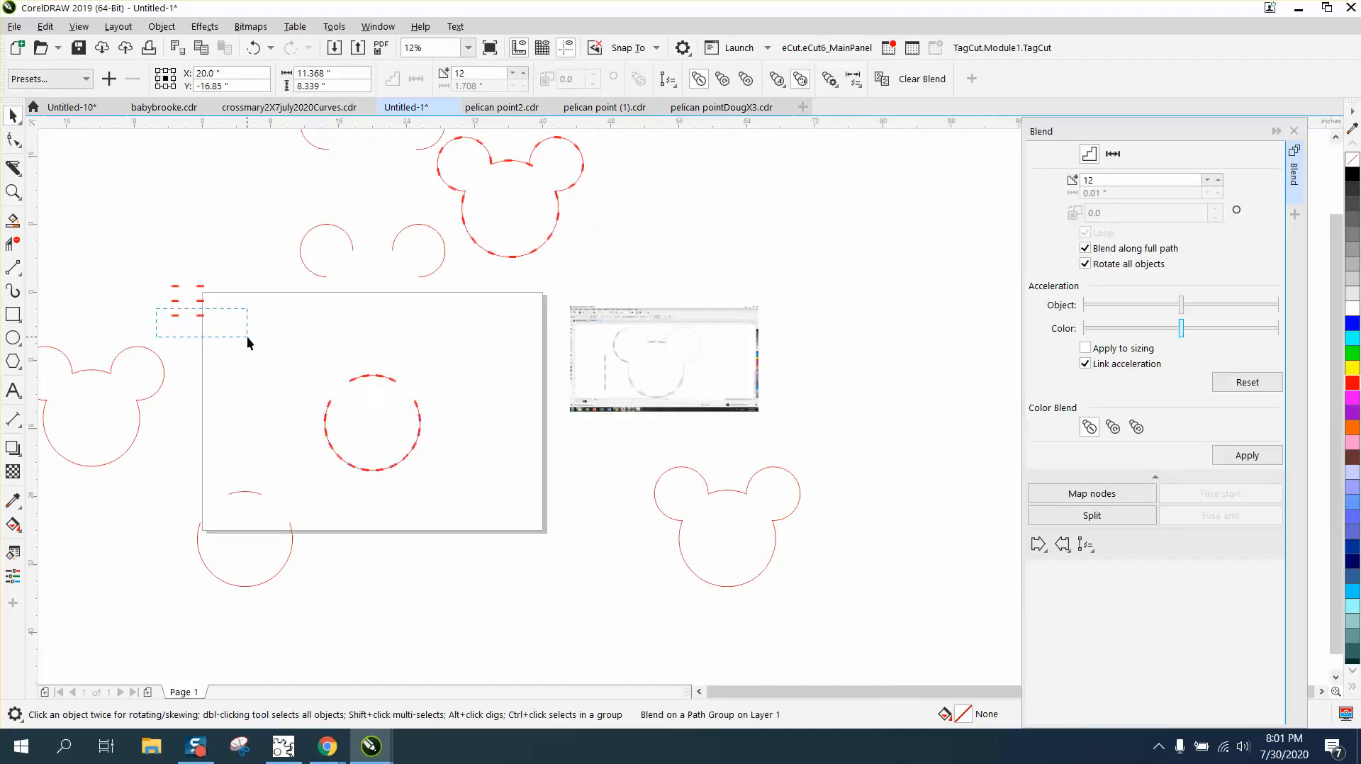
double_click(1119, 185)
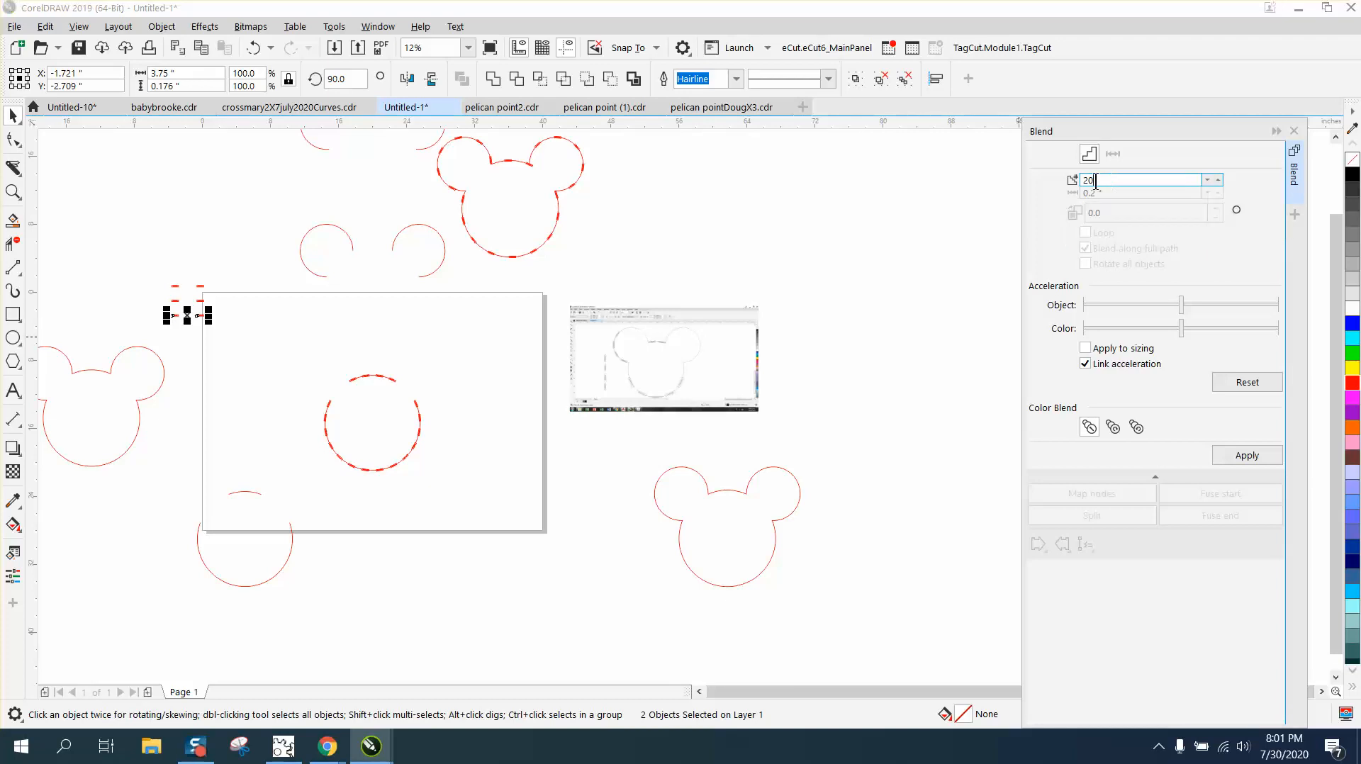
text(6)
click(1245, 457)
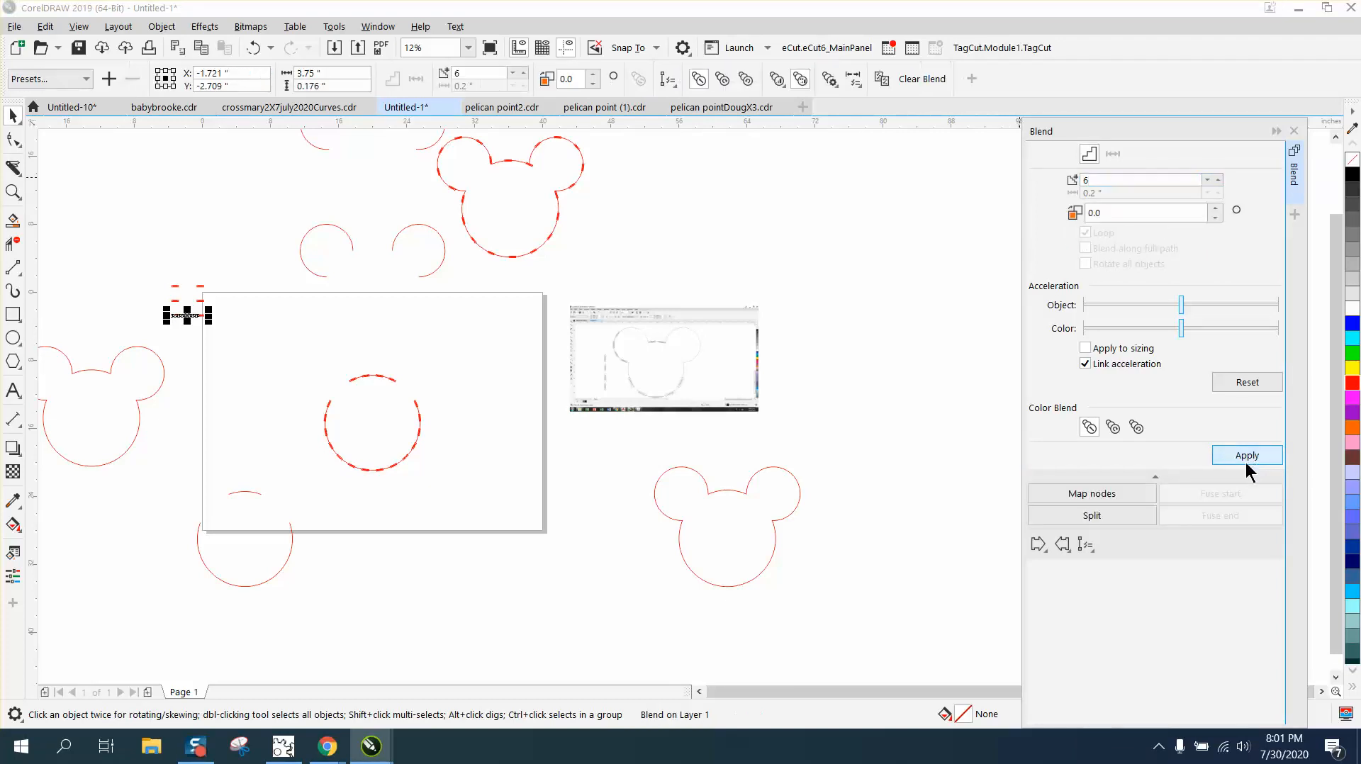
Step: Attach the 6-step blend to the left ear arc, following the full path and rotating all objects
click(1091, 550)
click(1114, 567)
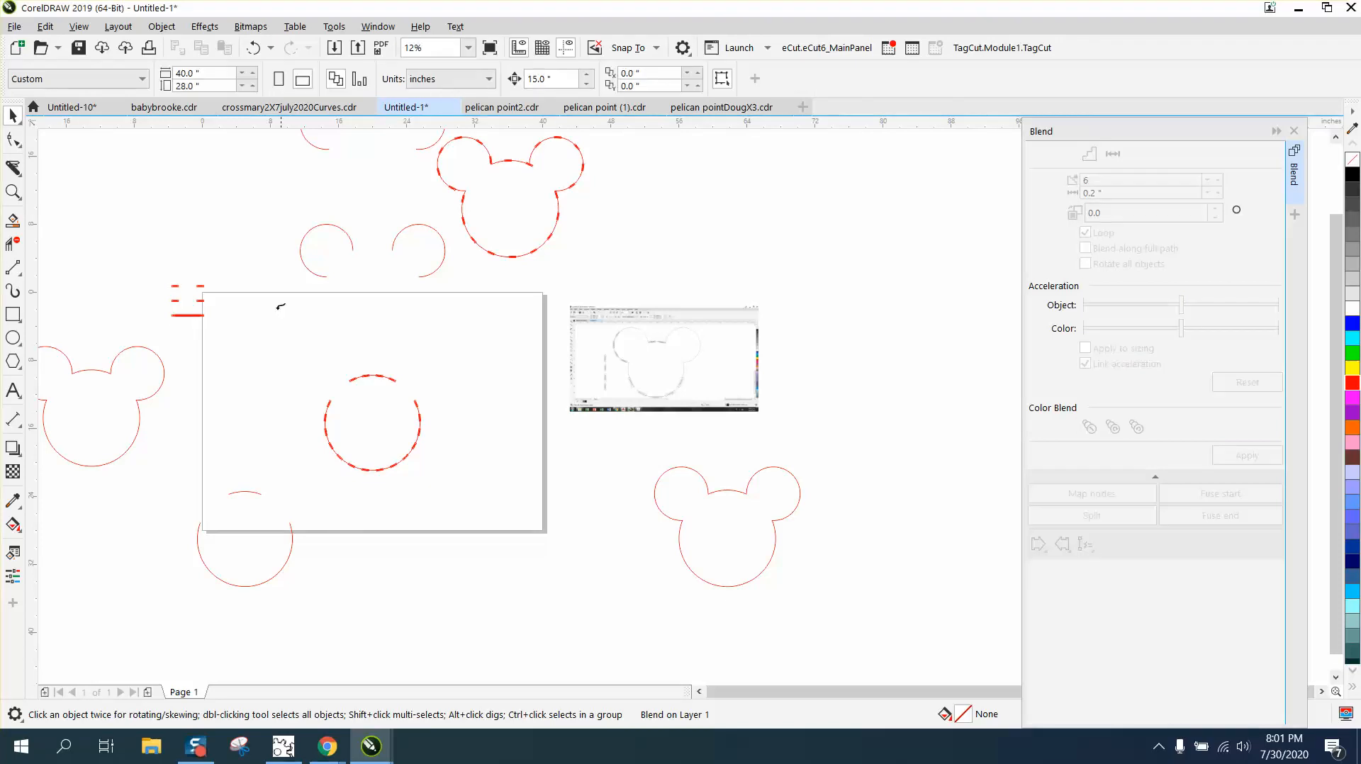
click(321, 223)
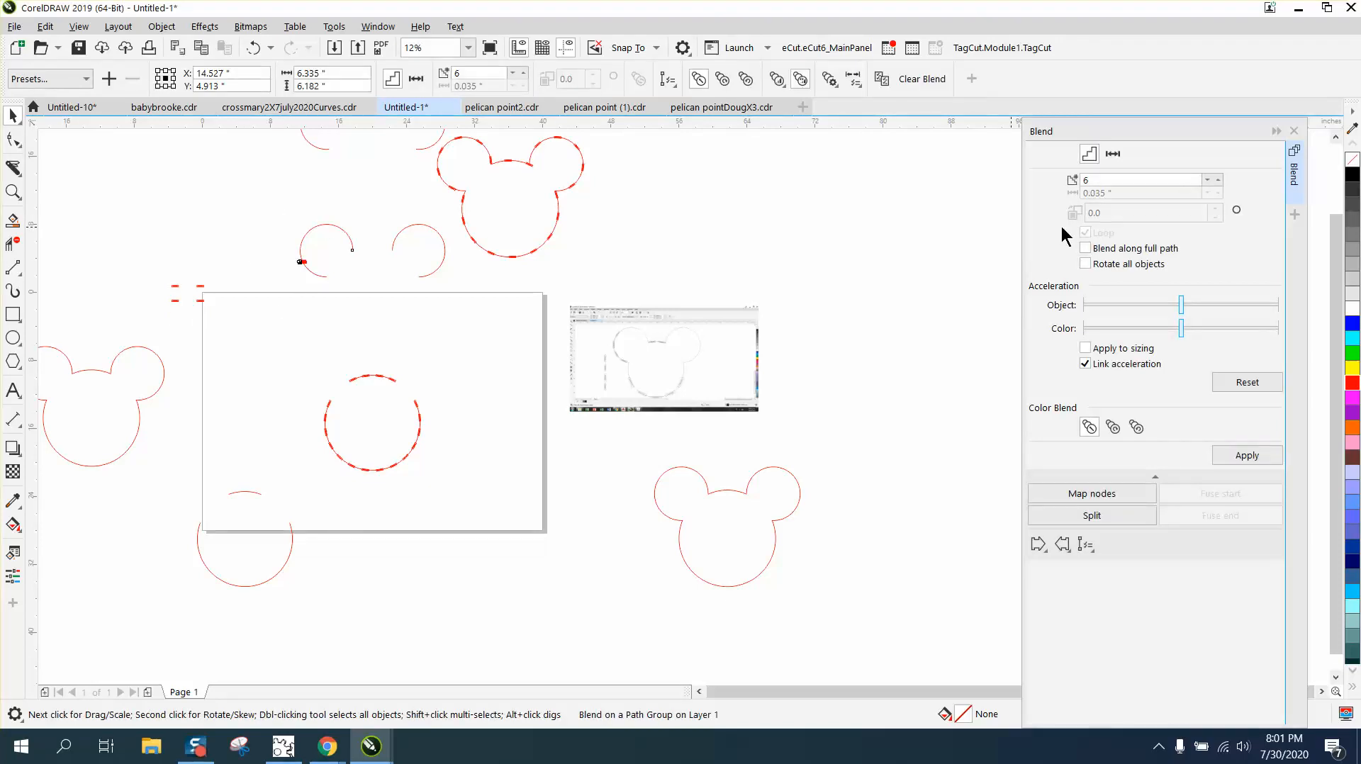
click(1084, 248)
click(1084, 263)
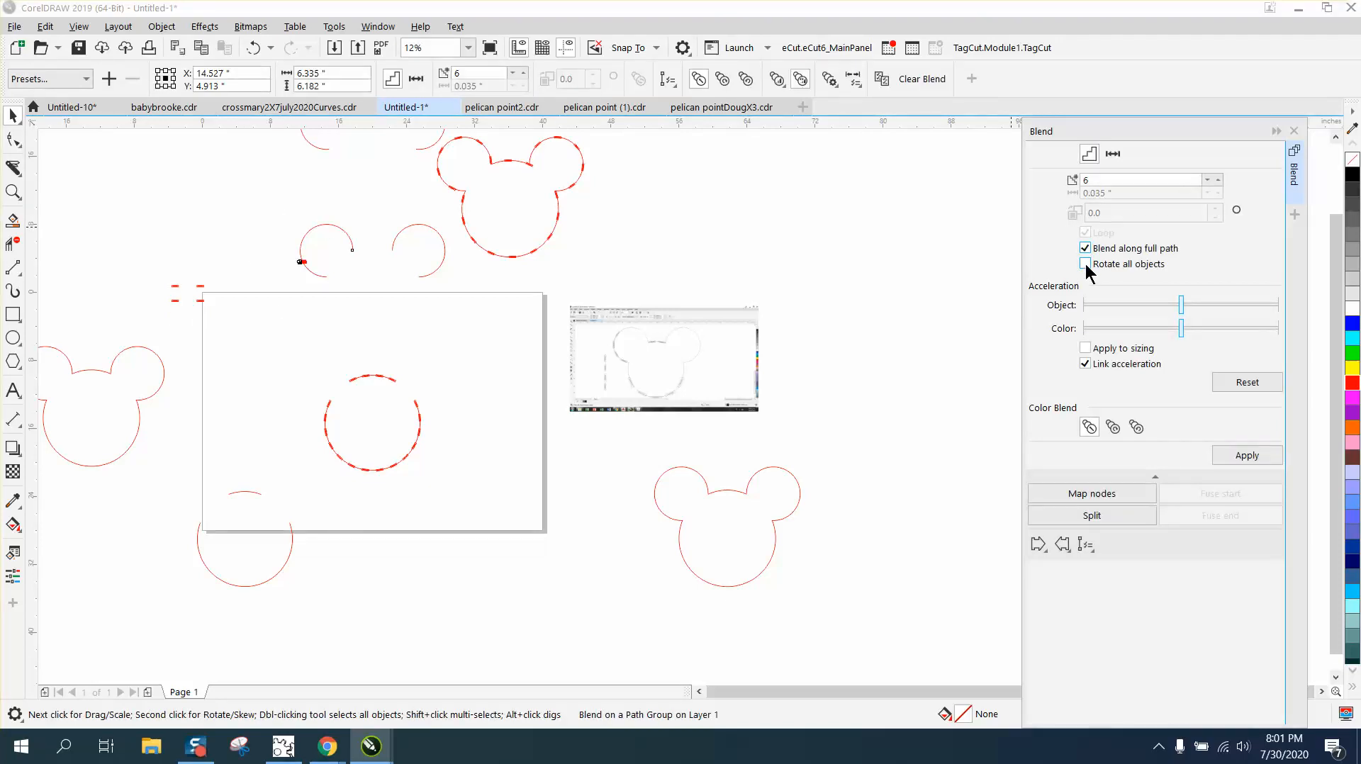
click(1247, 457)
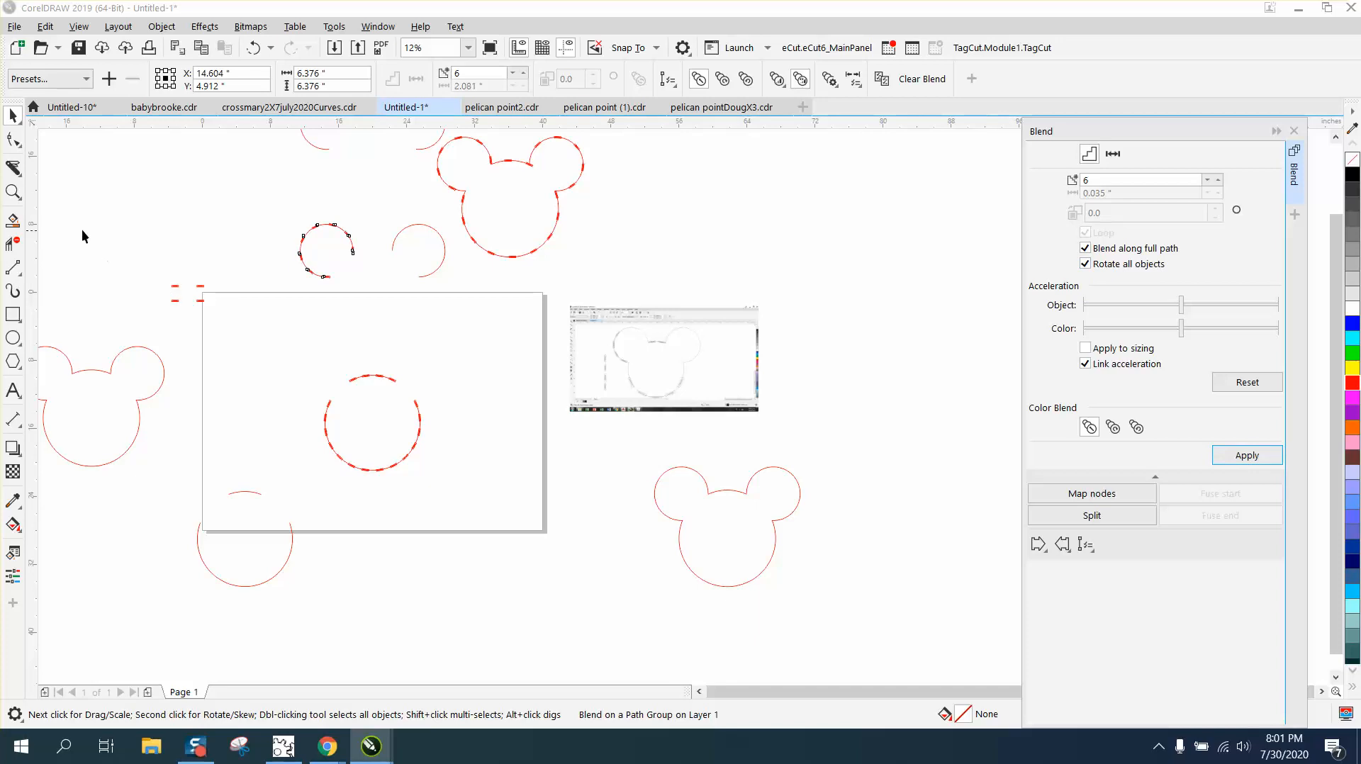
Step: Blend the upper of the two remaining slot pairs with 6 intermediate steps
click(13, 191)
drag(268, 208, 420, 295)
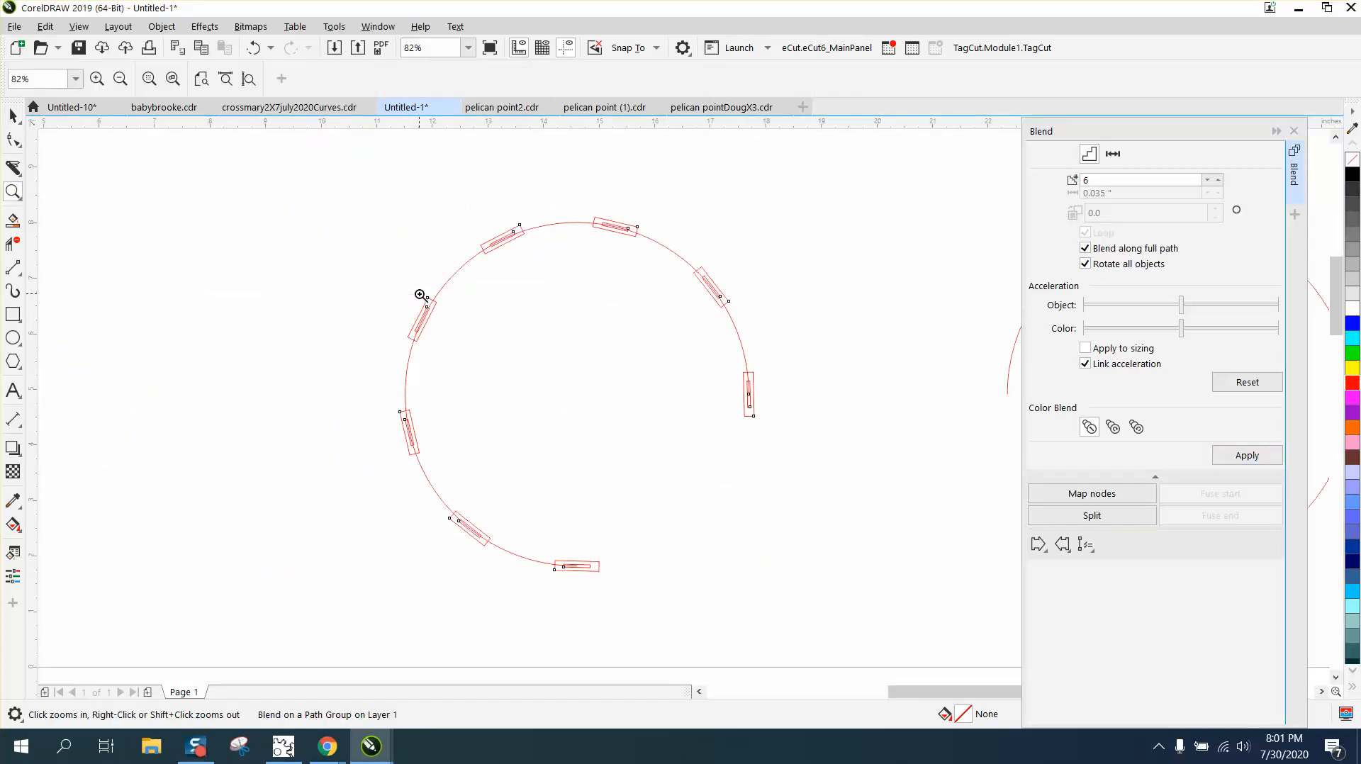
right_click(249, 197)
right_click(243, 188)
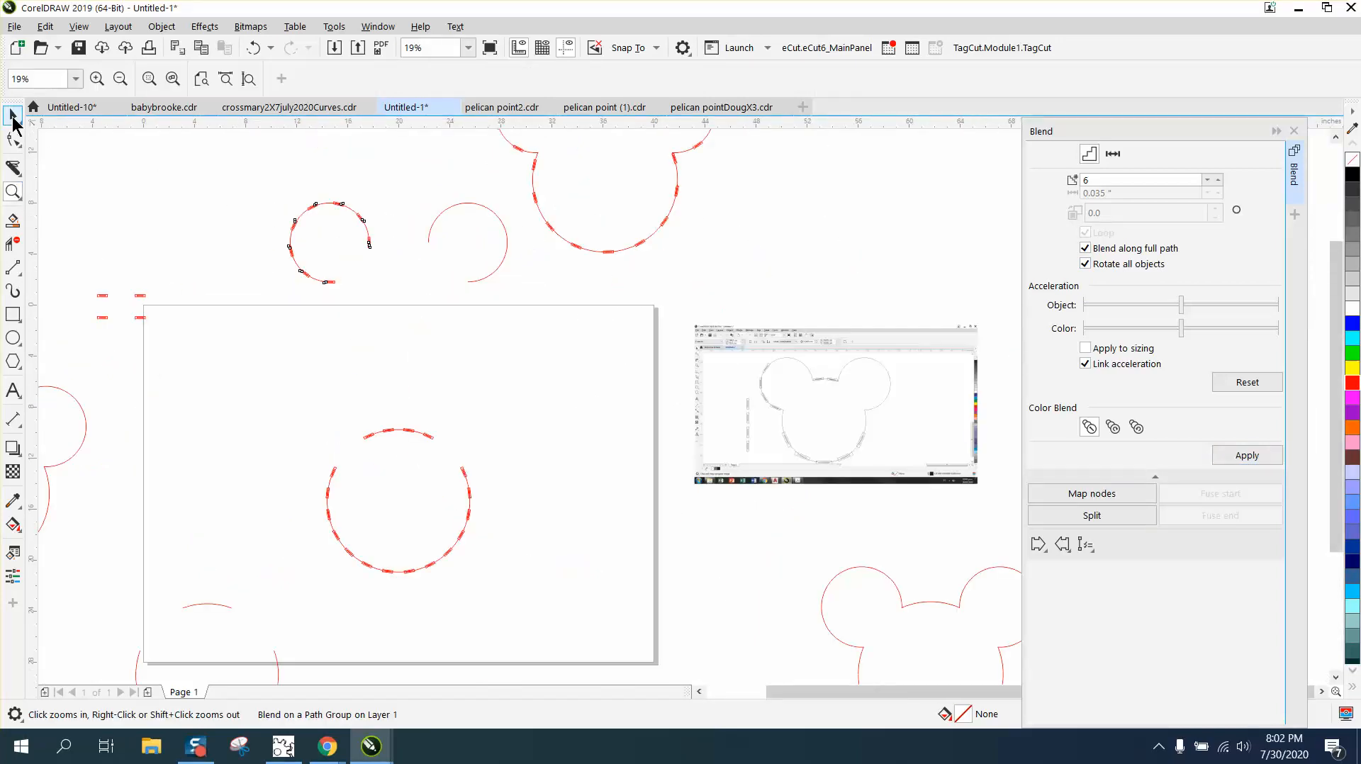
click(13, 117)
drag(77, 275, 161, 304)
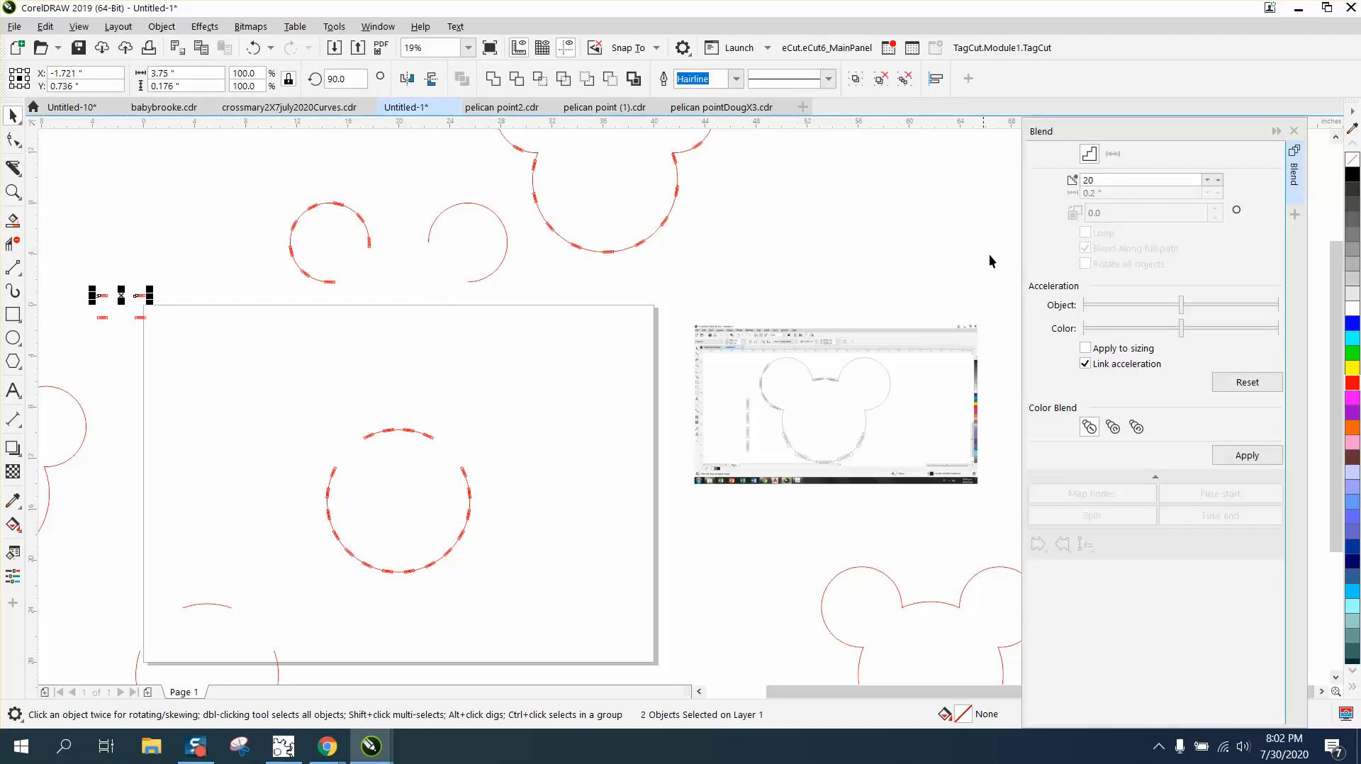
double_click(1084, 181)
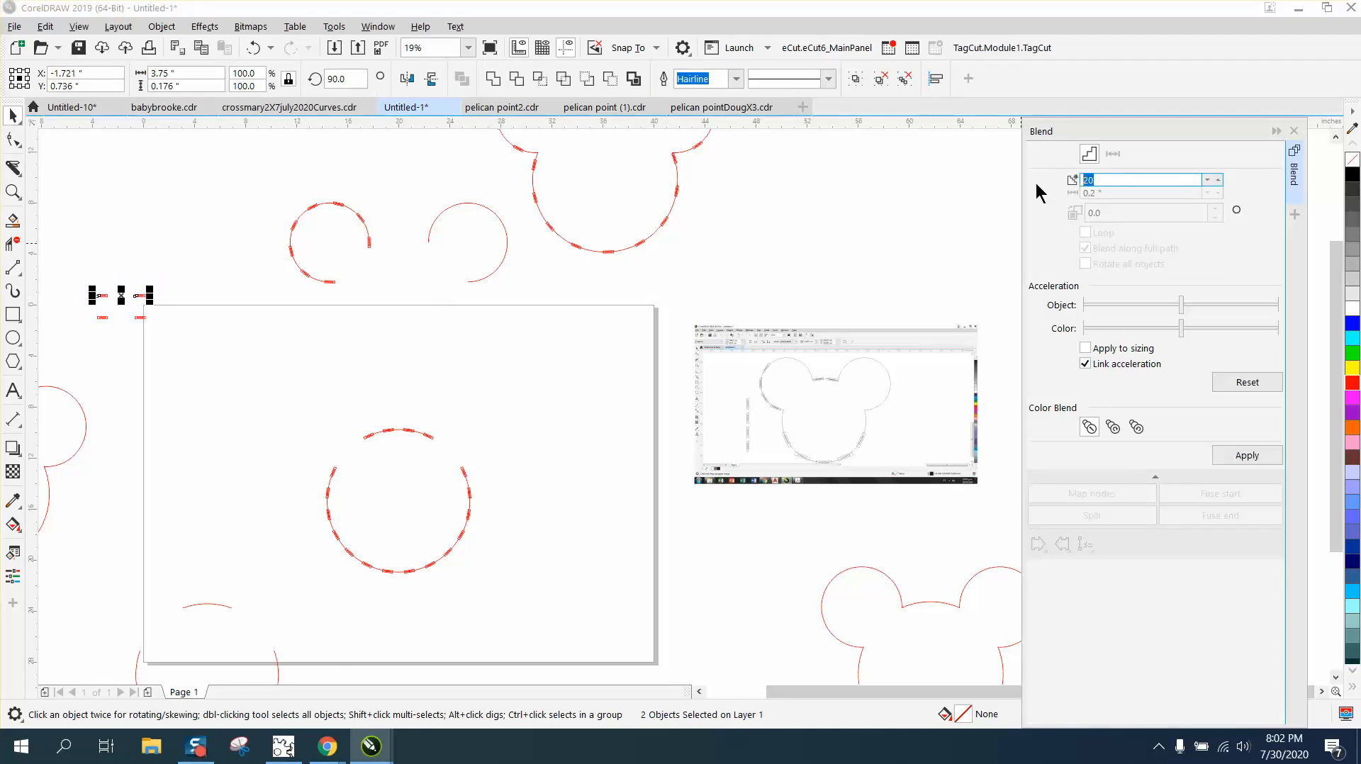
text(6)
click(1246, 455)
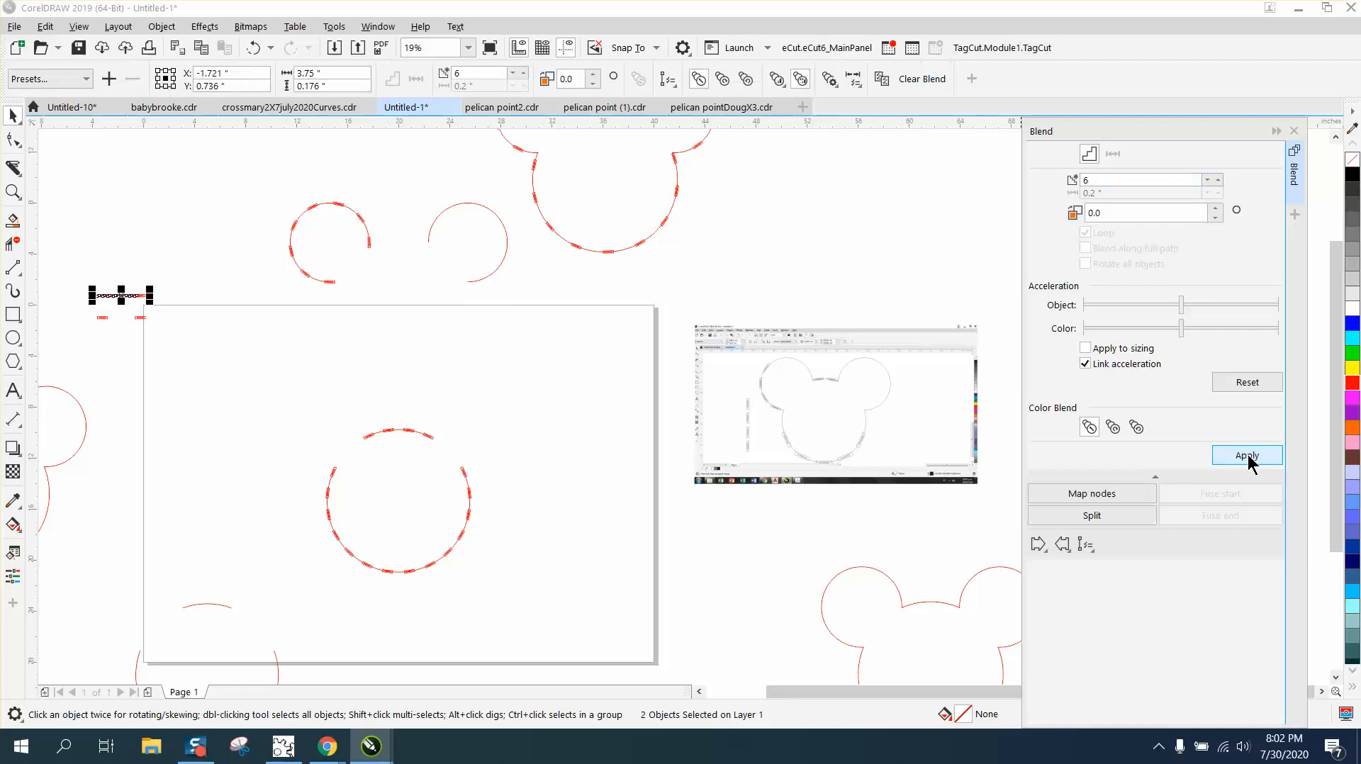
Step: Attach the 6-step blend to the right ear arc, following the full path and rotating all objects
click(1097, 549)
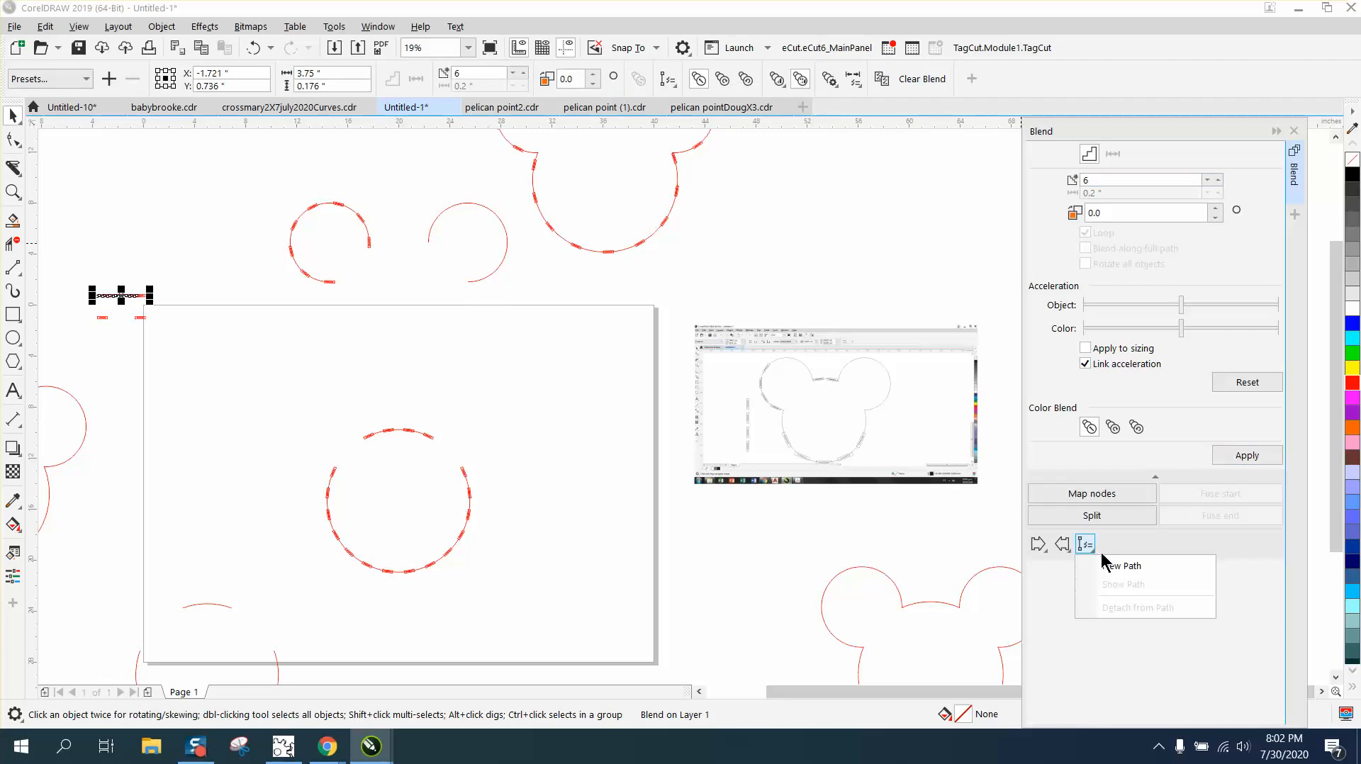
click(1113, 565)
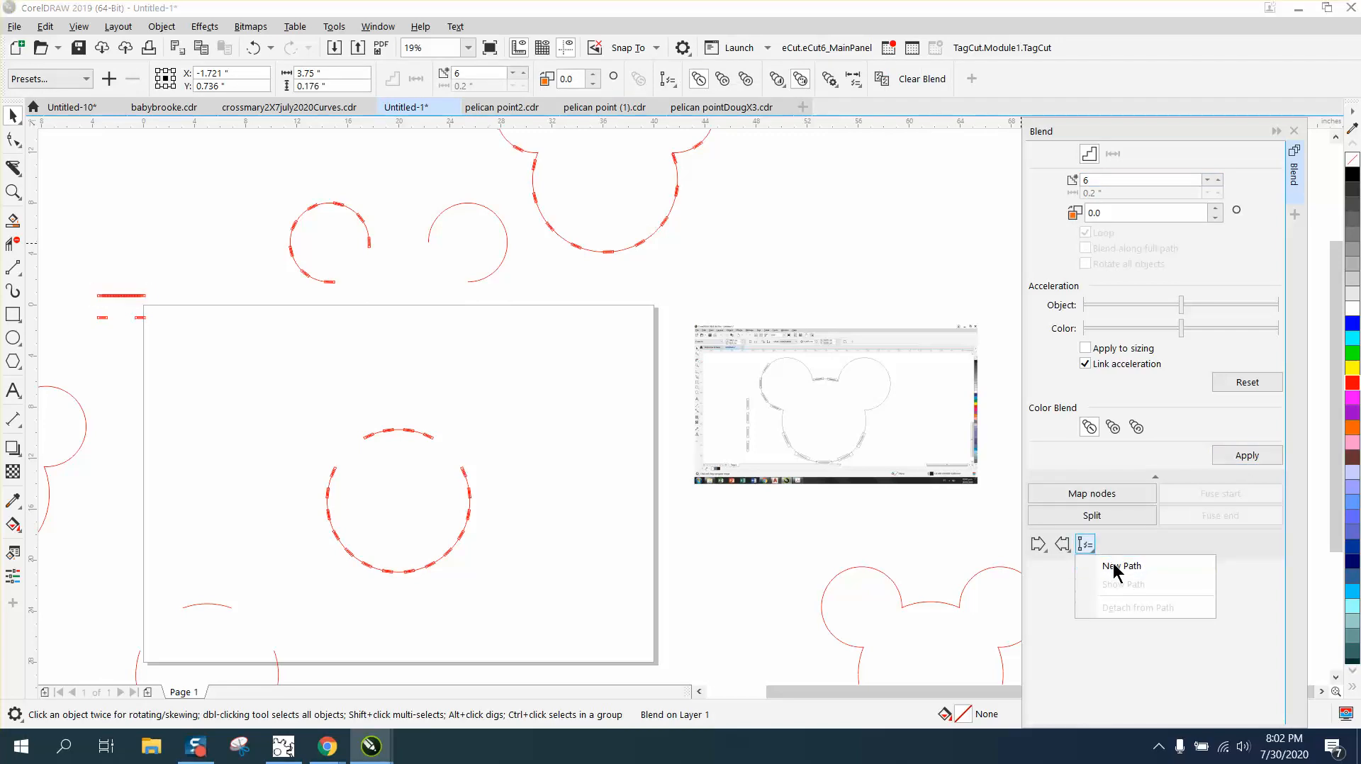
click(499, 212)
click(1085, 248)
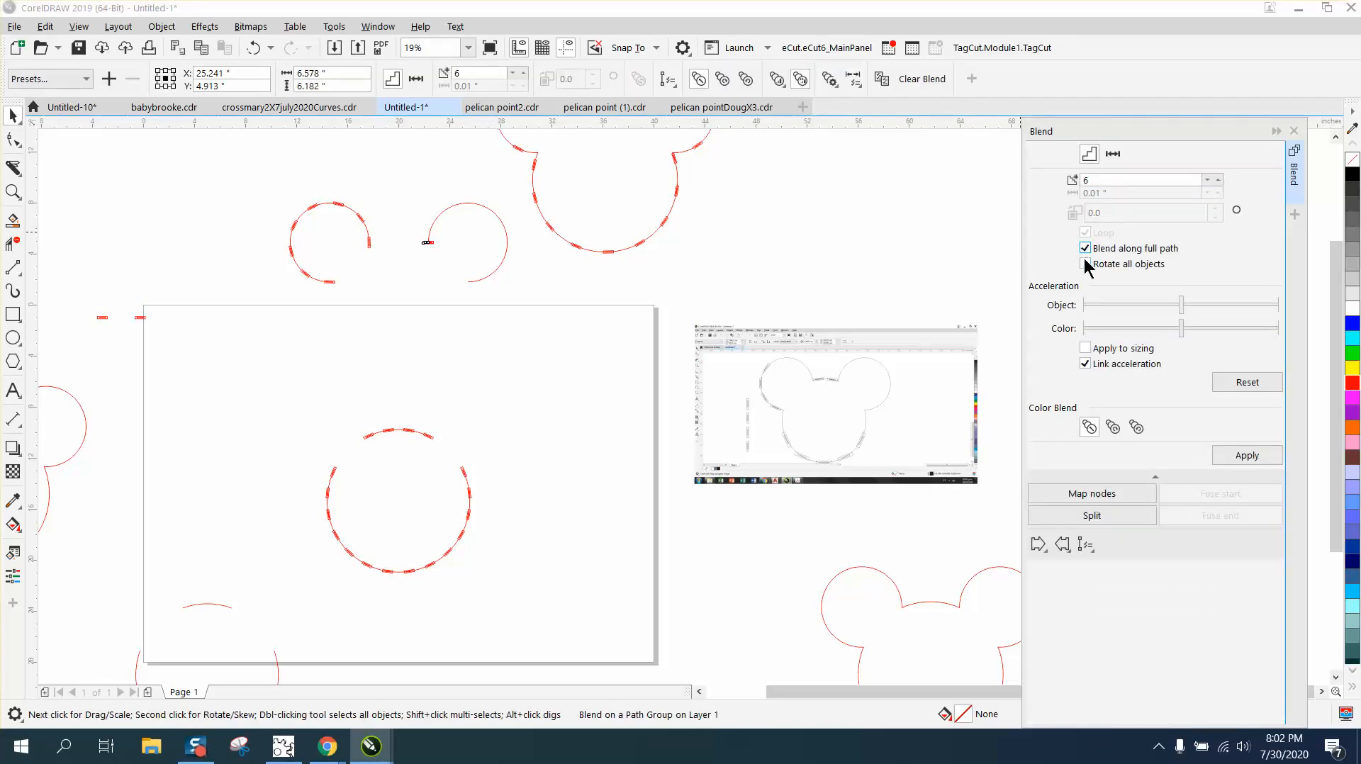
click(1085, 265)
click(1245, 455)
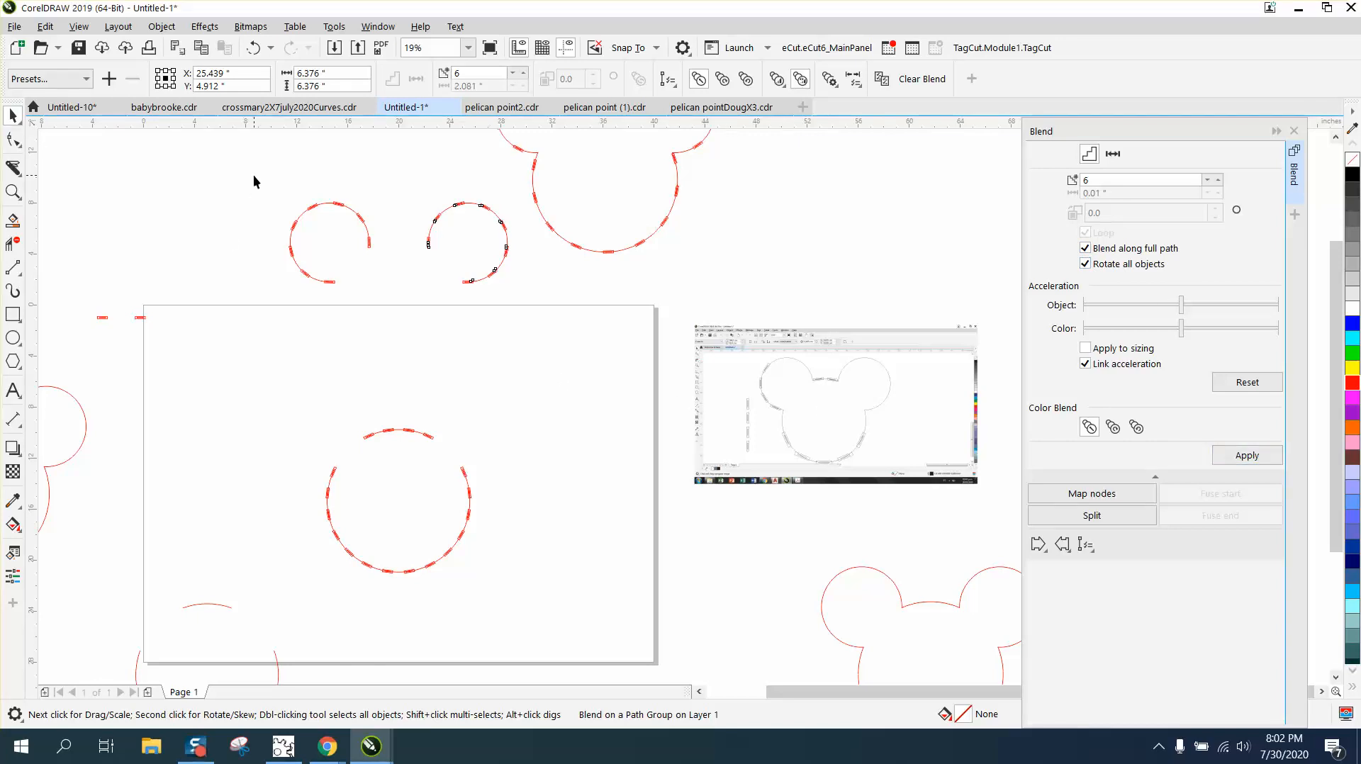
Step: Move both slotted ear arcs straight down so they meet the head arcs
drag(251, 178, 582, 322)
key(shift+Down)
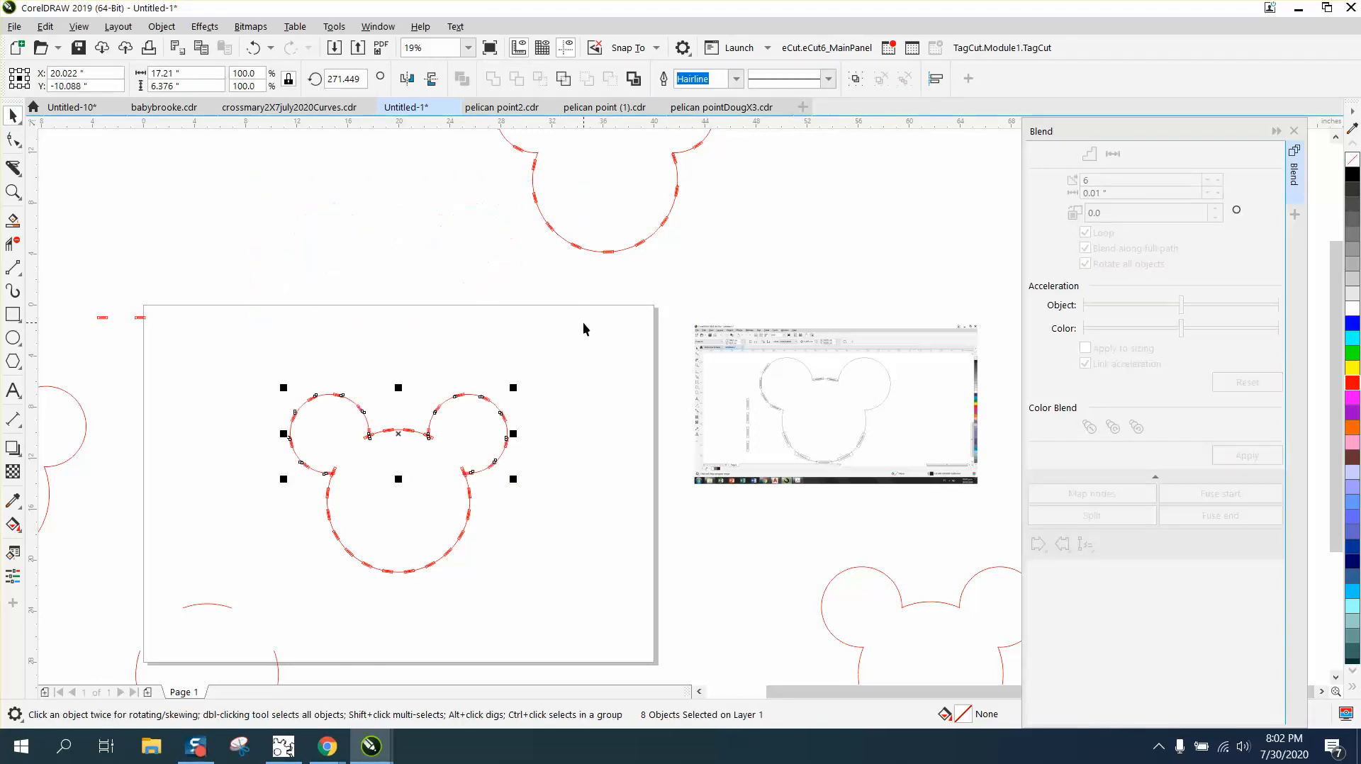
click(13, 191)
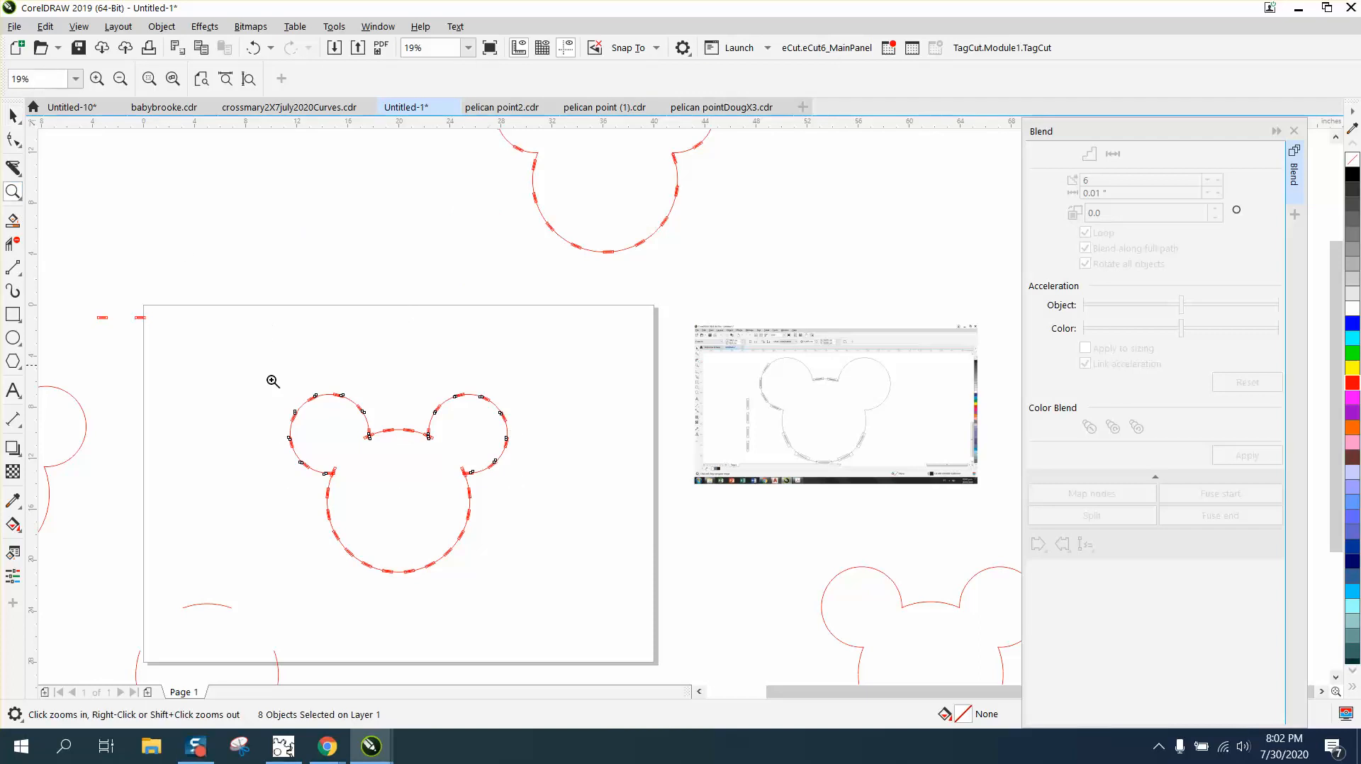
drag(260, 360, 592, 536)
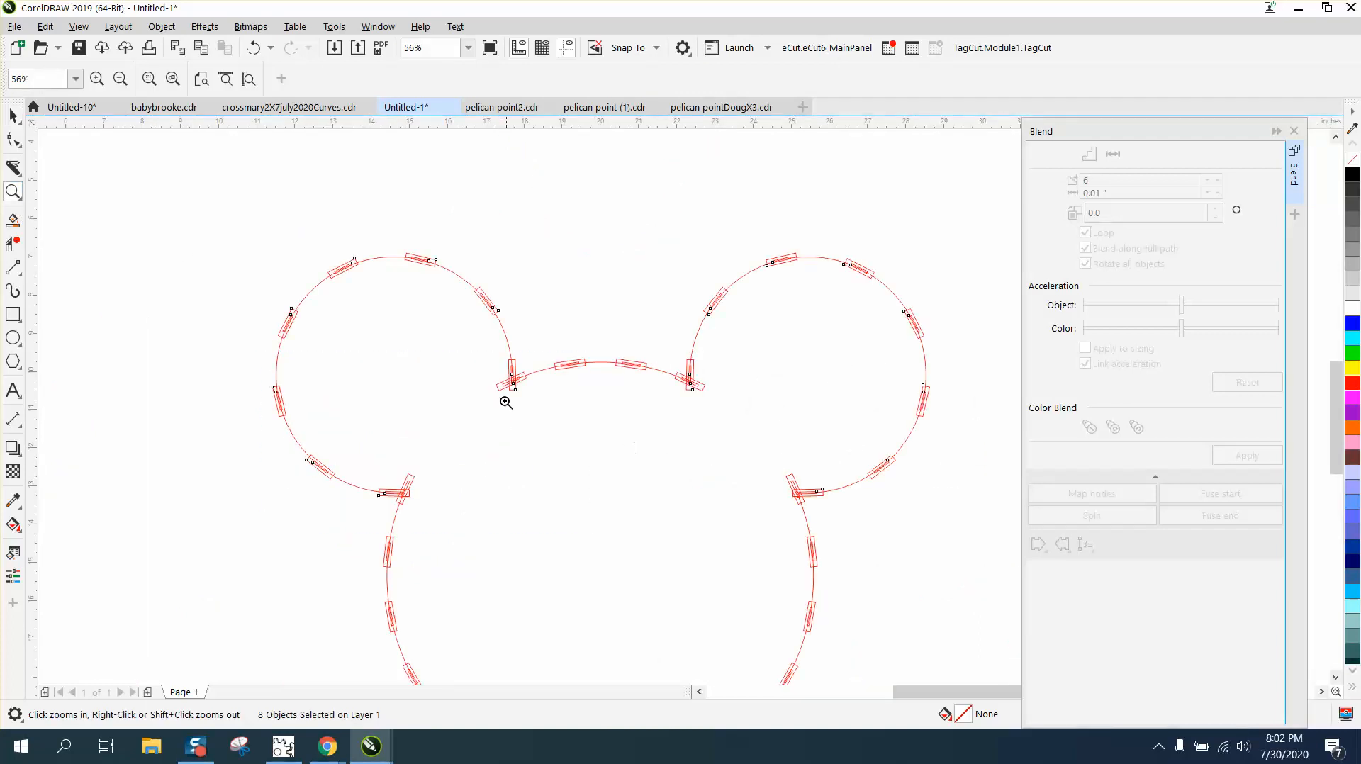
drag(457, 330, 790, 458)
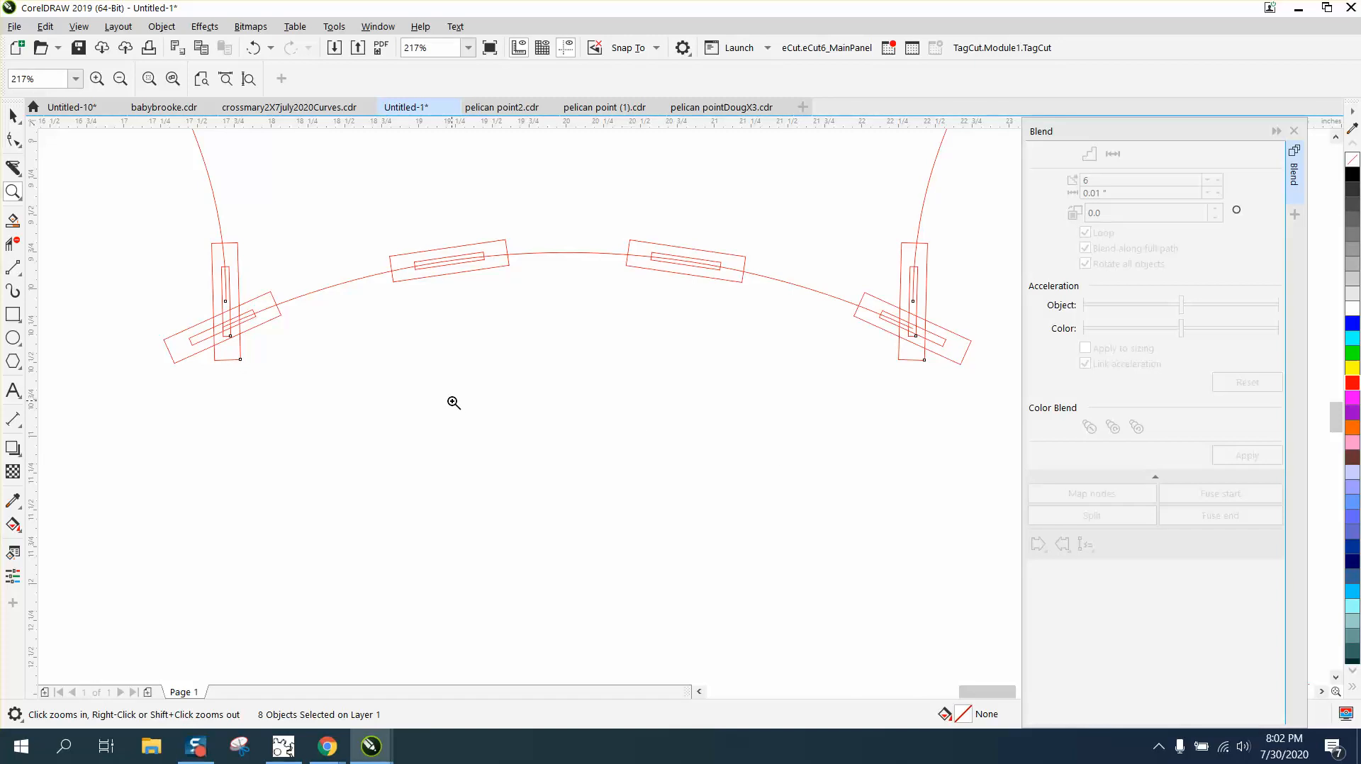
right_click(453, 402)
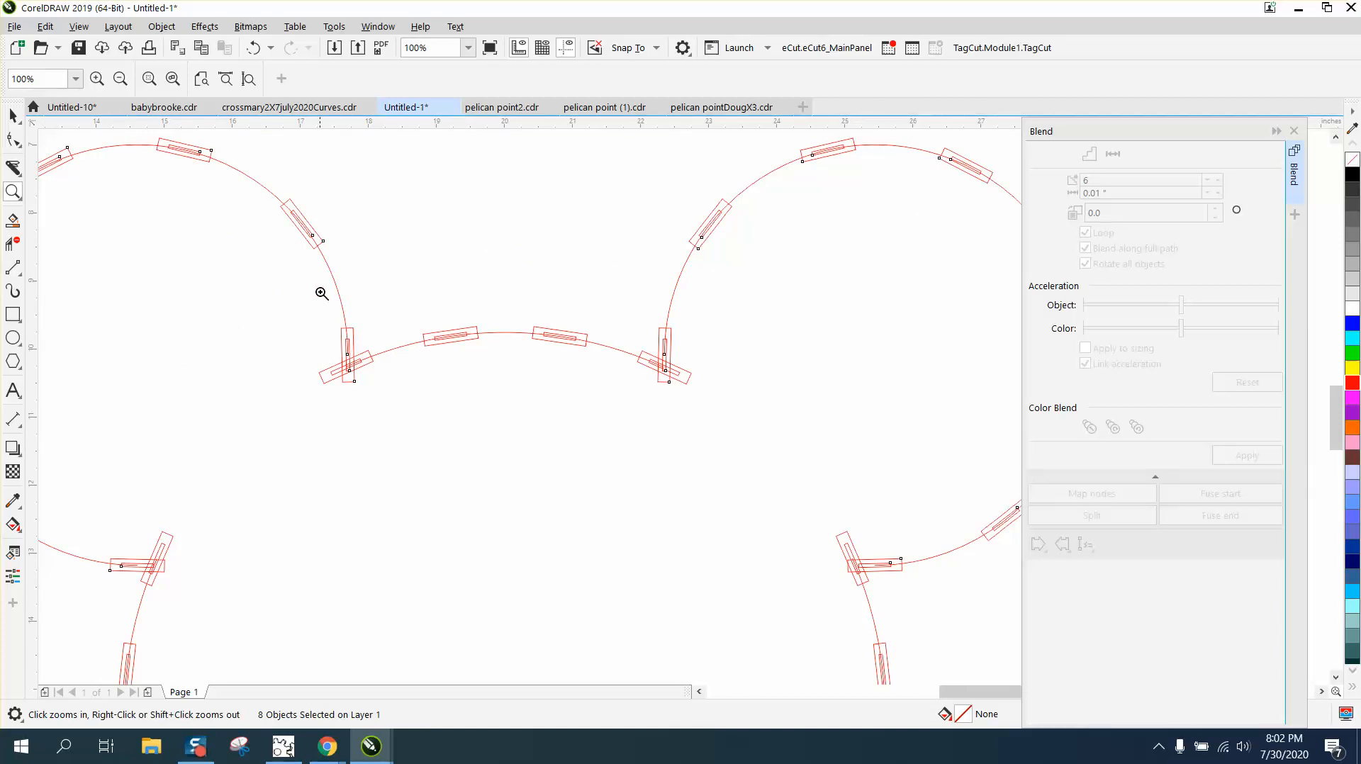
right_click(364, 370)
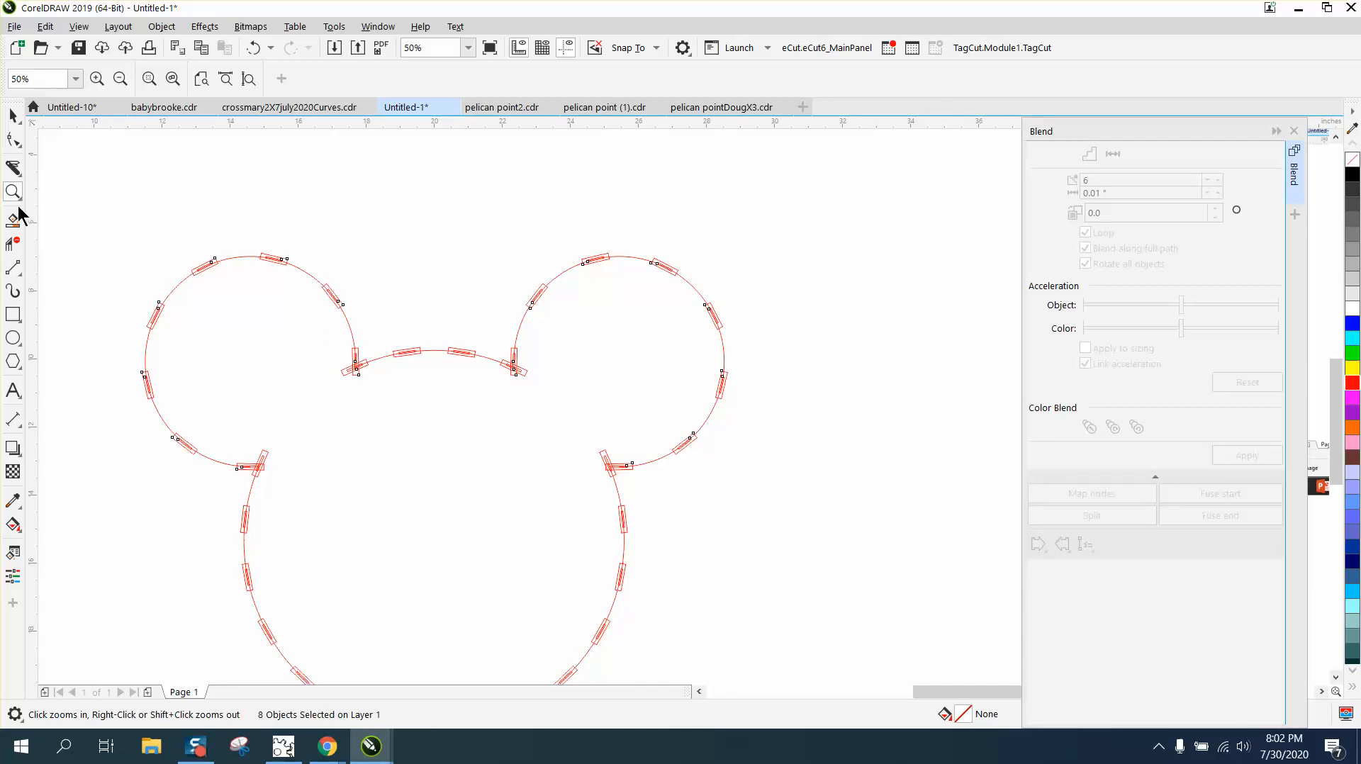
Step: Try to trim the protruding slot end at the inner left ear junction with virtual segment deletion, and undo it
drag(305, 320, 551, 432)
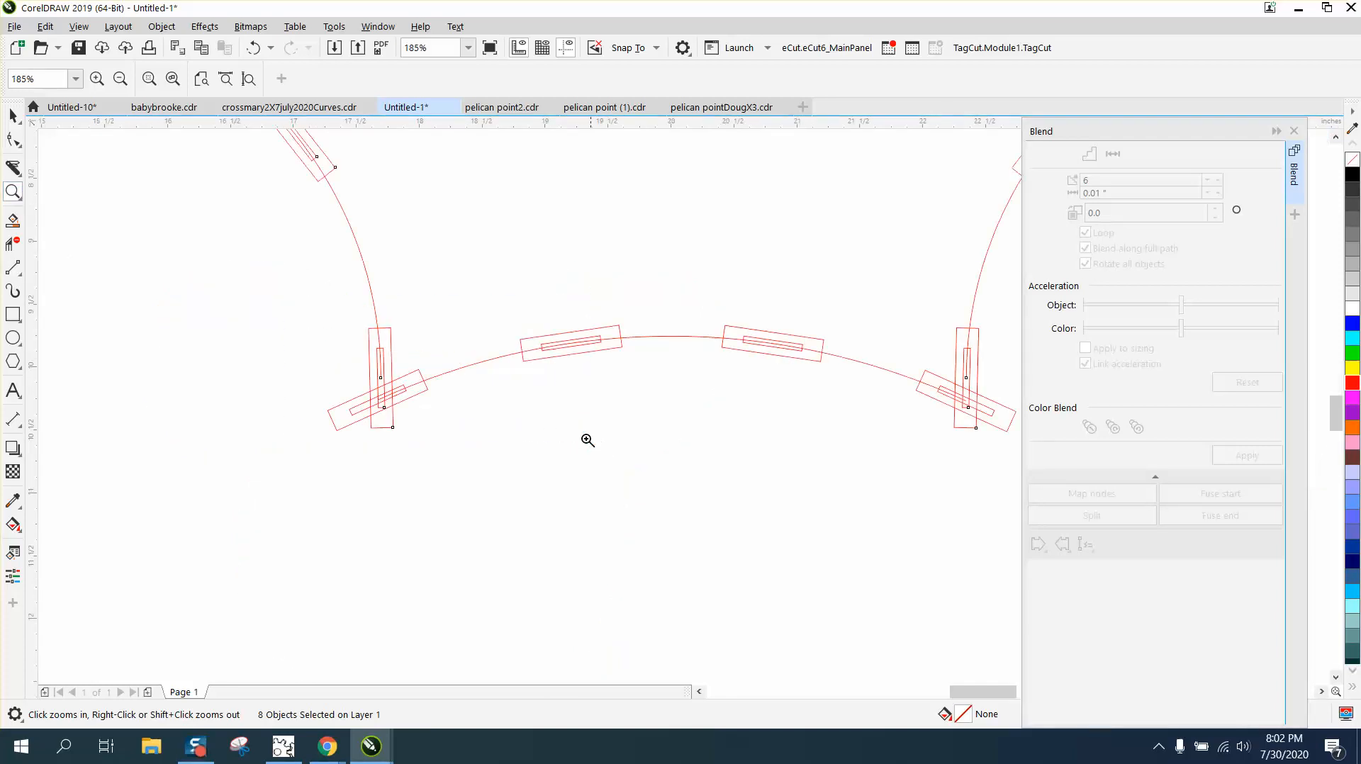
click(20, 250)
drag(347, 396, 359, 428)
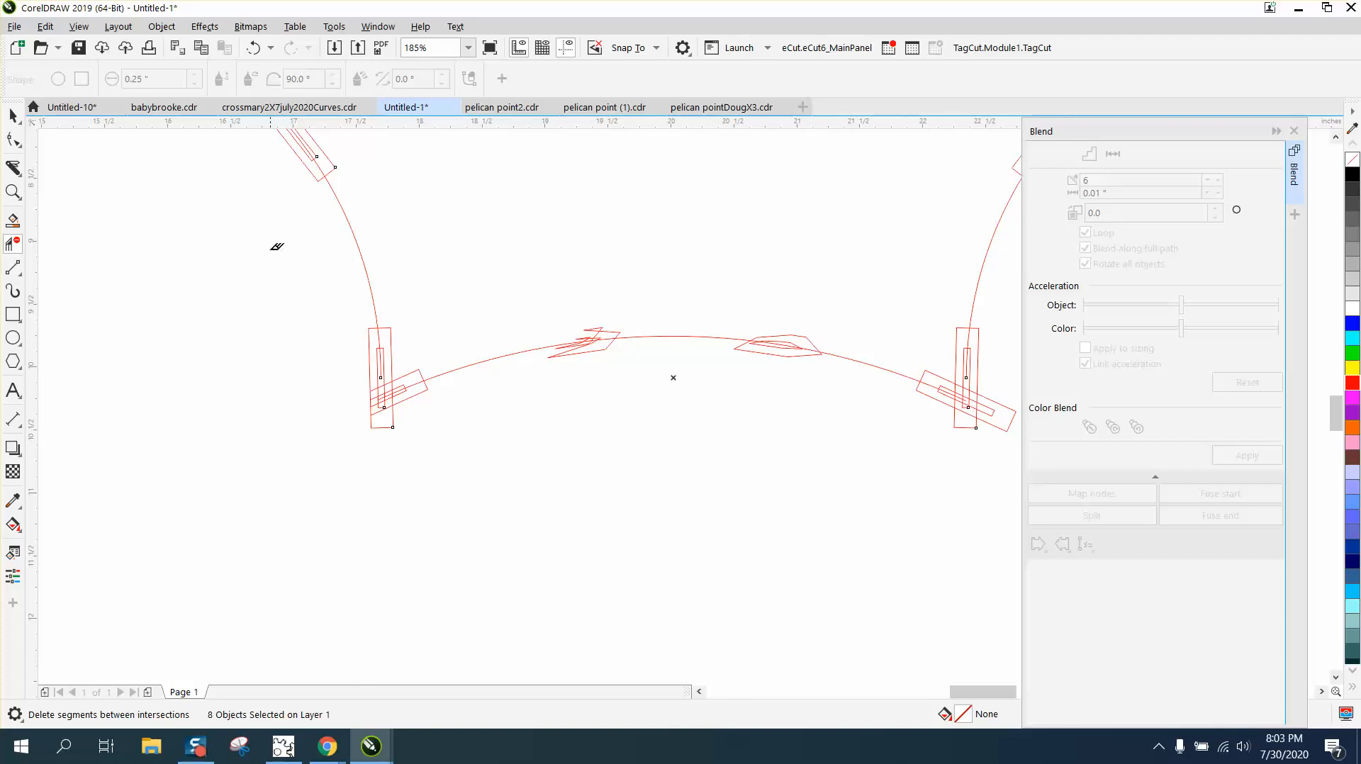
click(253, 48)
scroll(347, 312, down, 2)
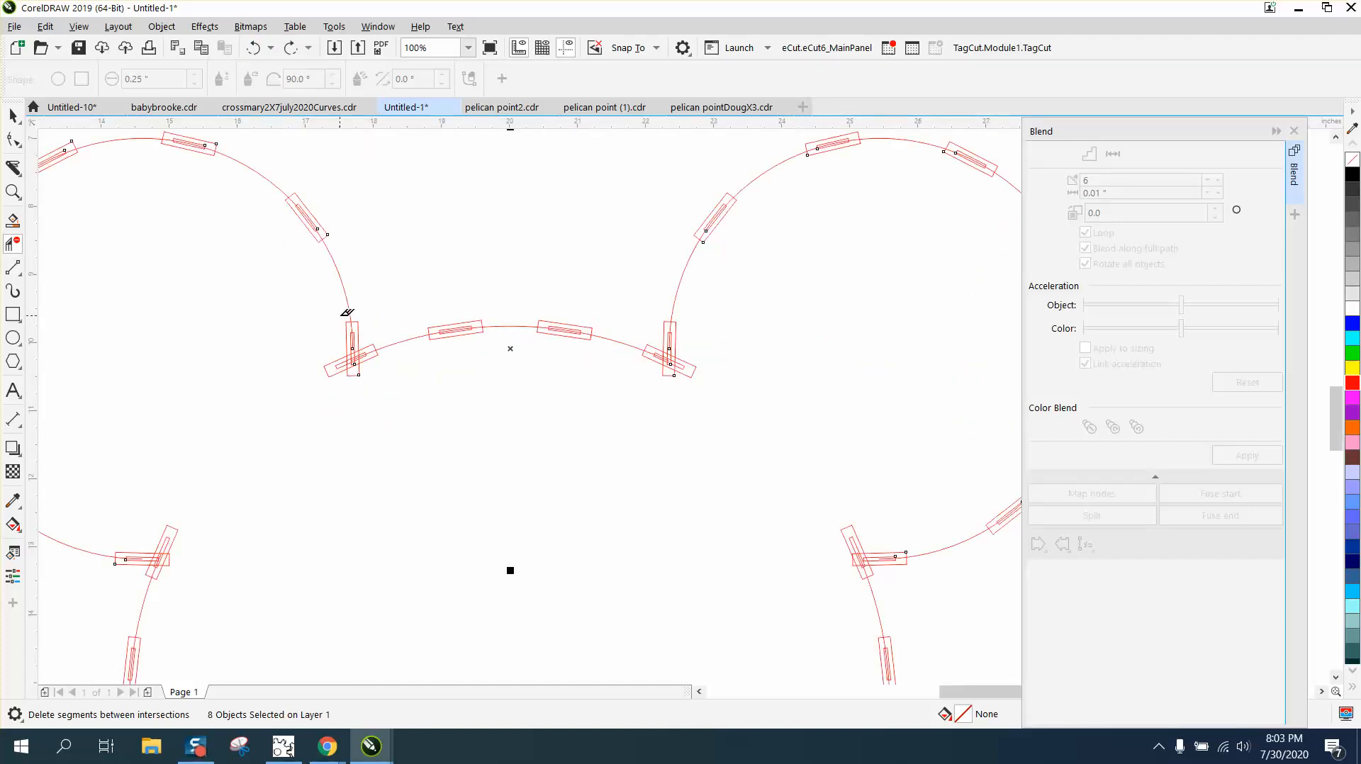
Step: Select the whole slotted mouse head and break its blends apart
scroll(347, 311, down, 4)
key(space)
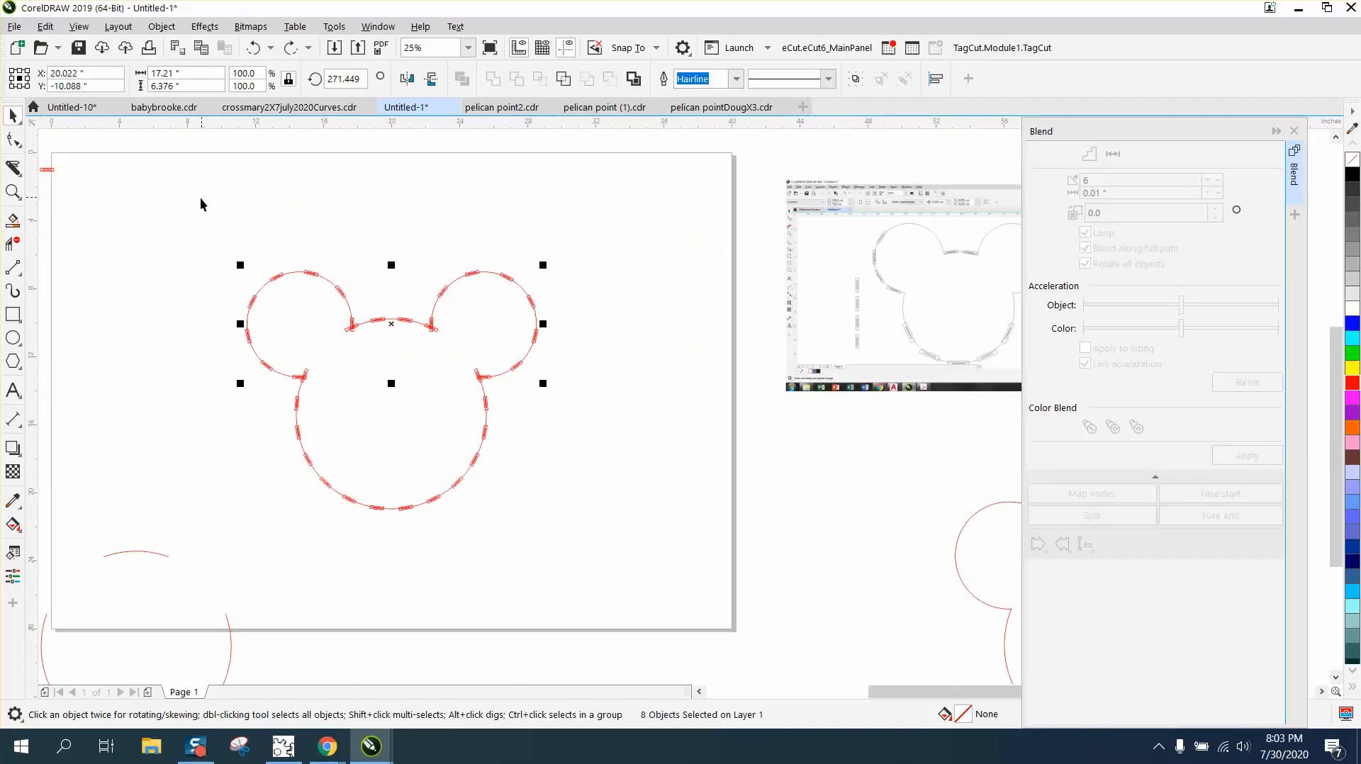
drag(201, 204, 620, 542)
click(162, 26)
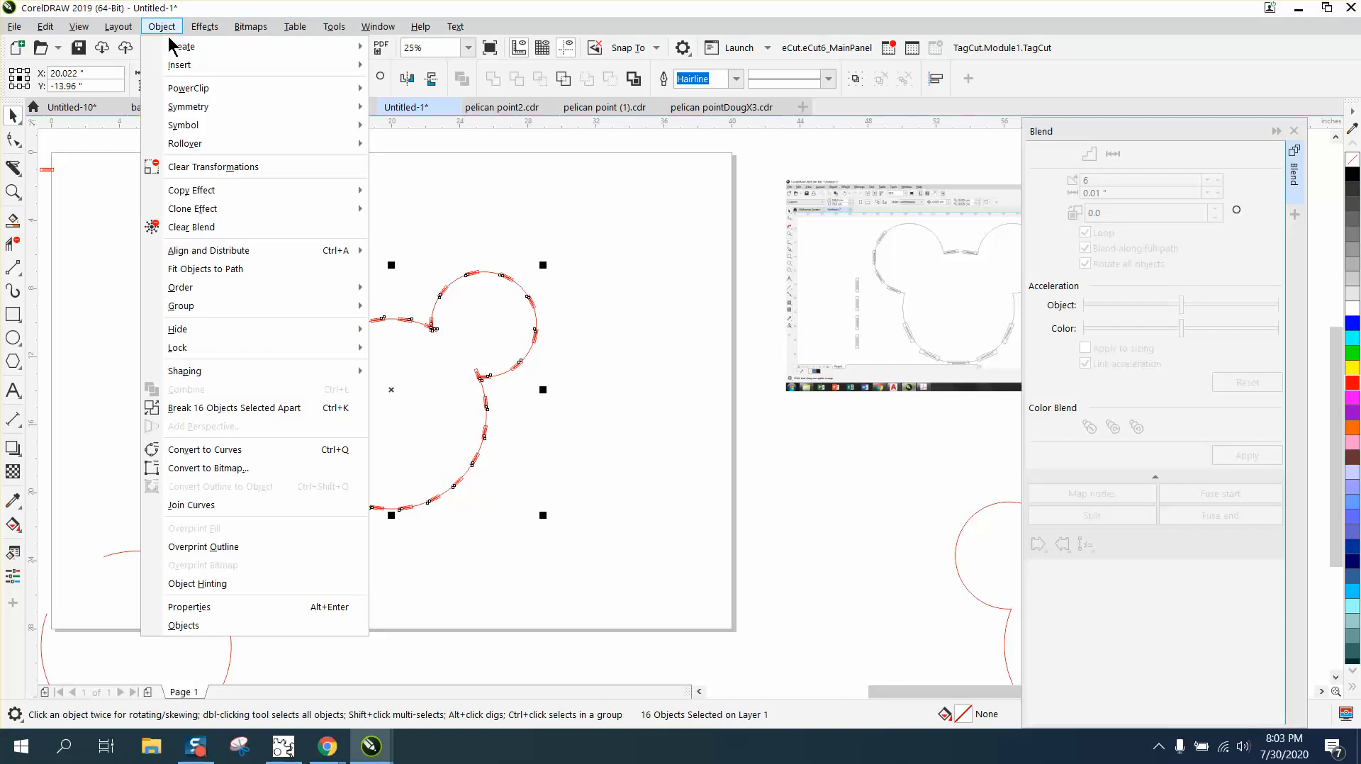
click(267, 408)
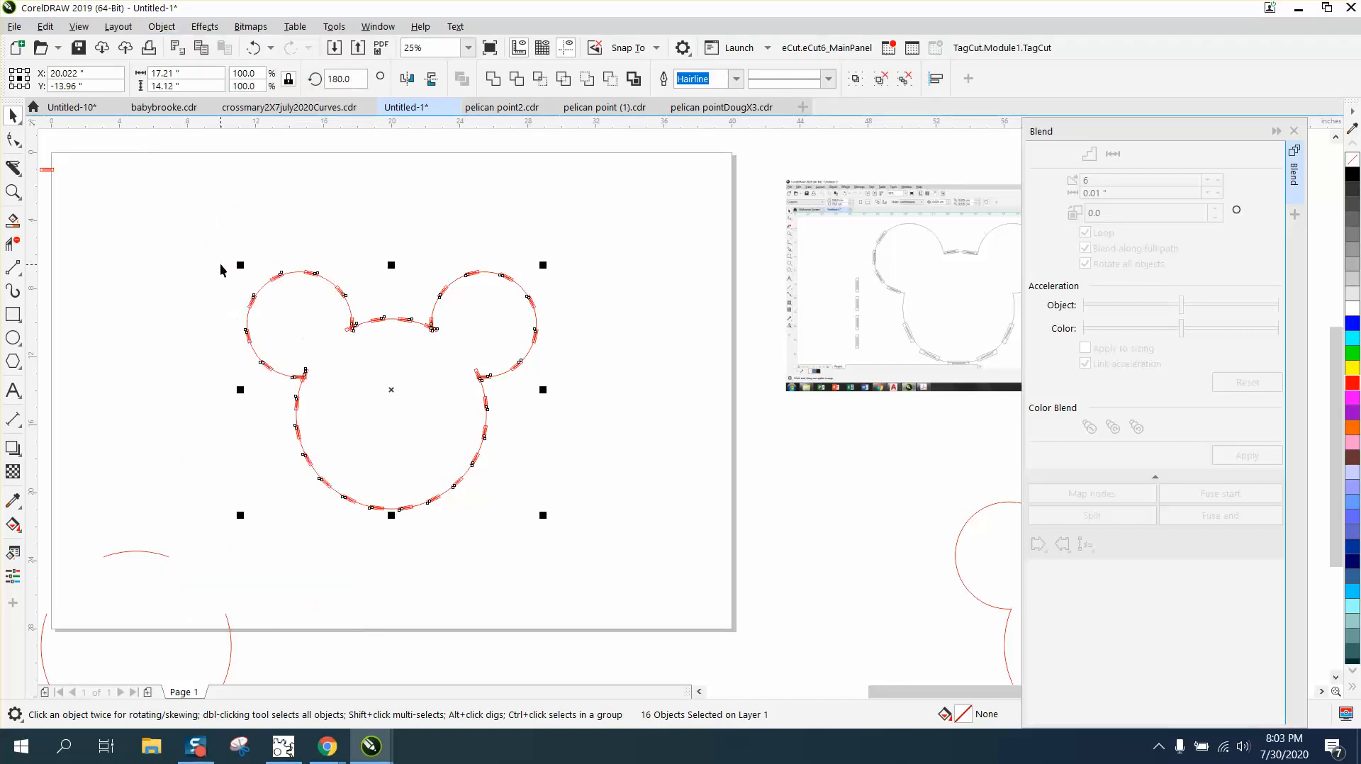
Step: Ungroup all pieces of the slotted mouse head
drag(218, 237, 659, 551)
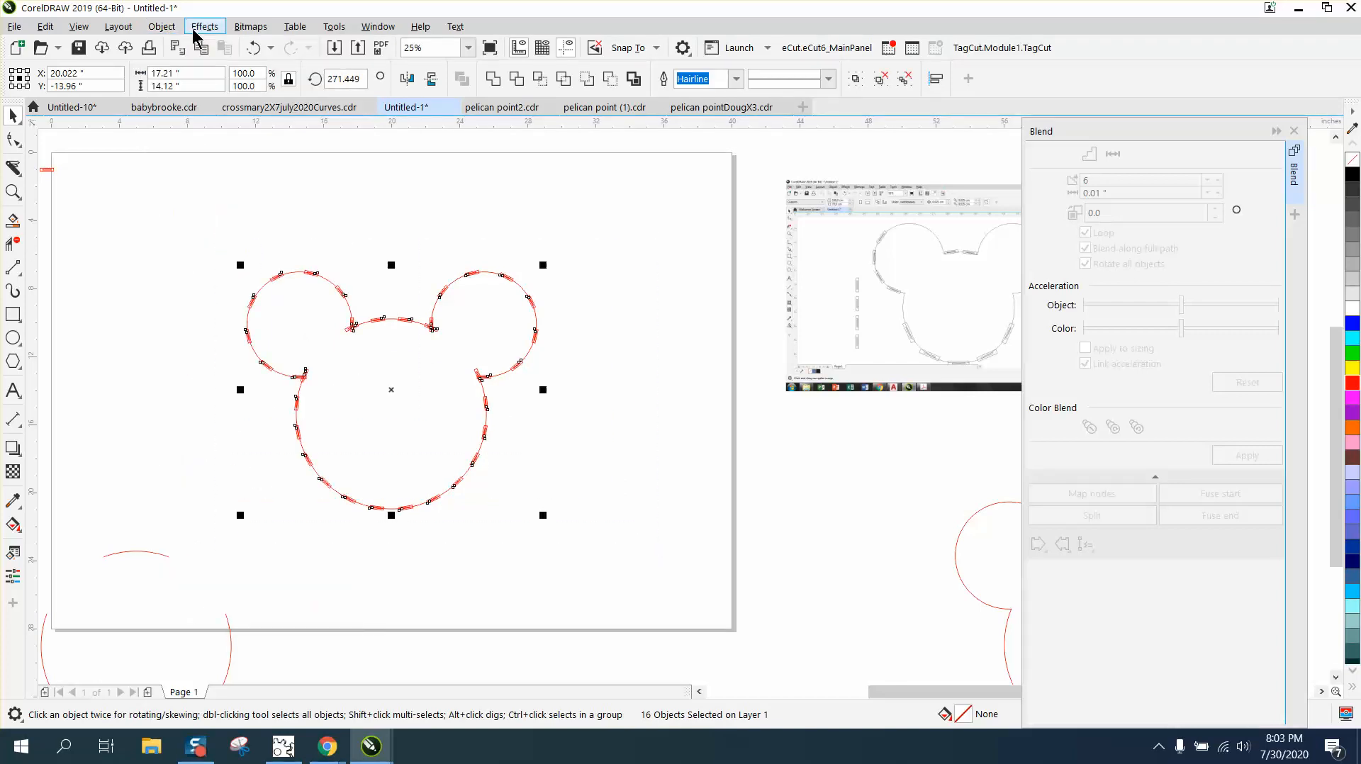
click(161, 26)
mouse_move(205, 311)
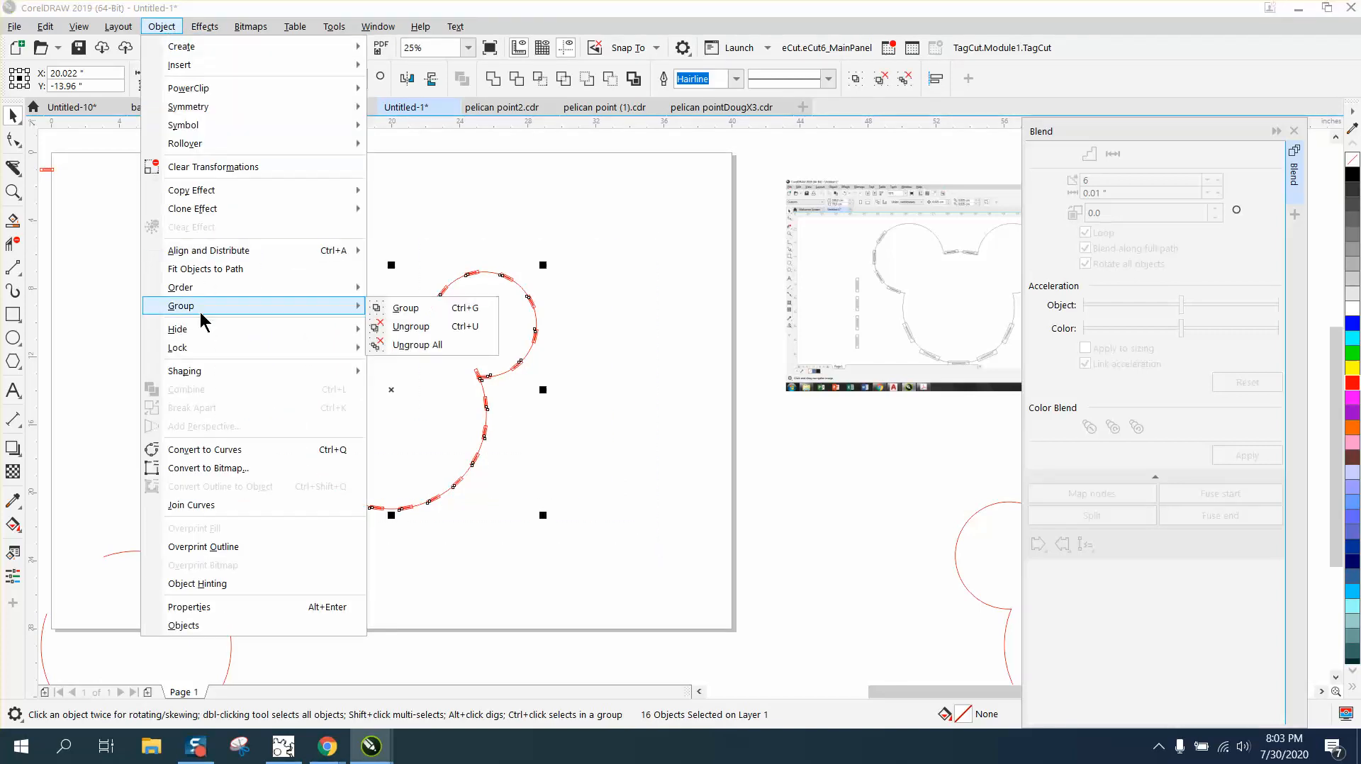
click(427, 346)
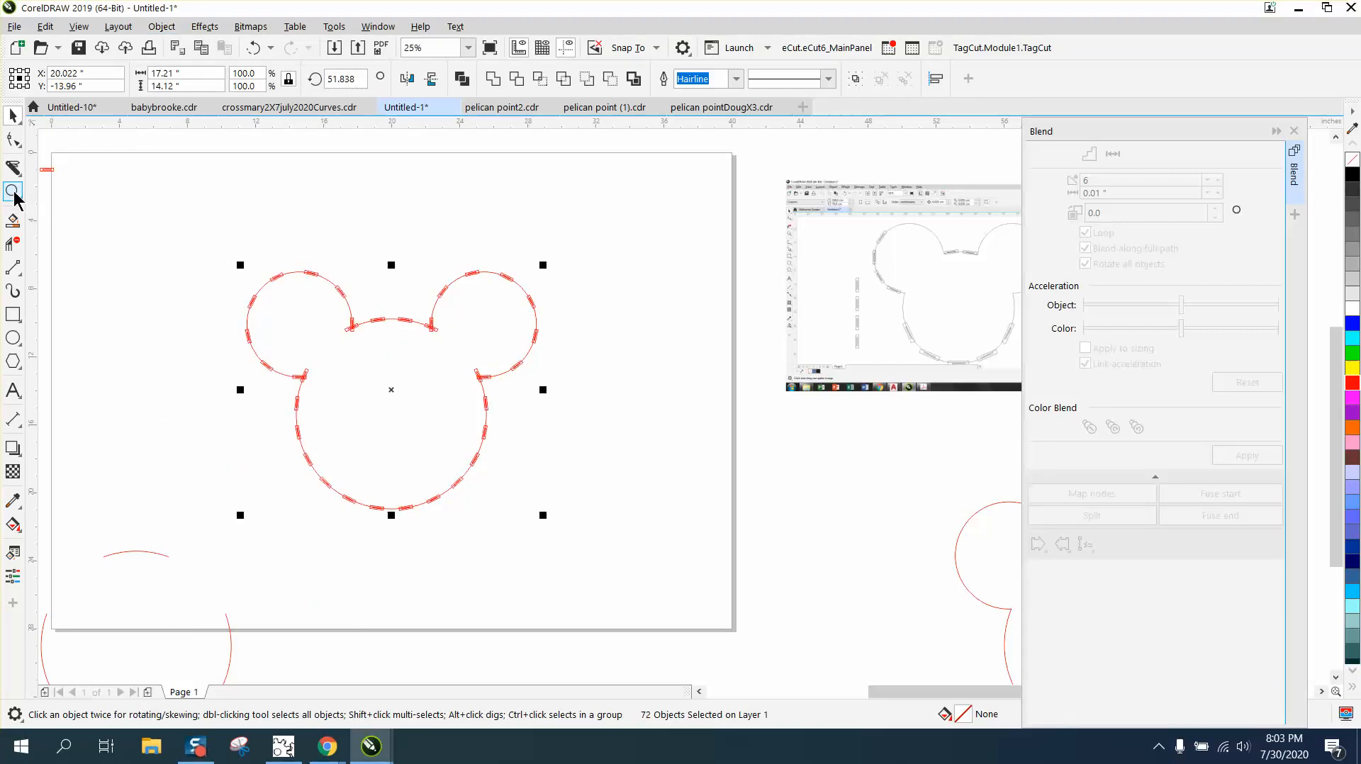
Step: Check whether a single slot piece on the left ear can be selected on its own
click(13, 191)
drag(187, 252, 532, 426)
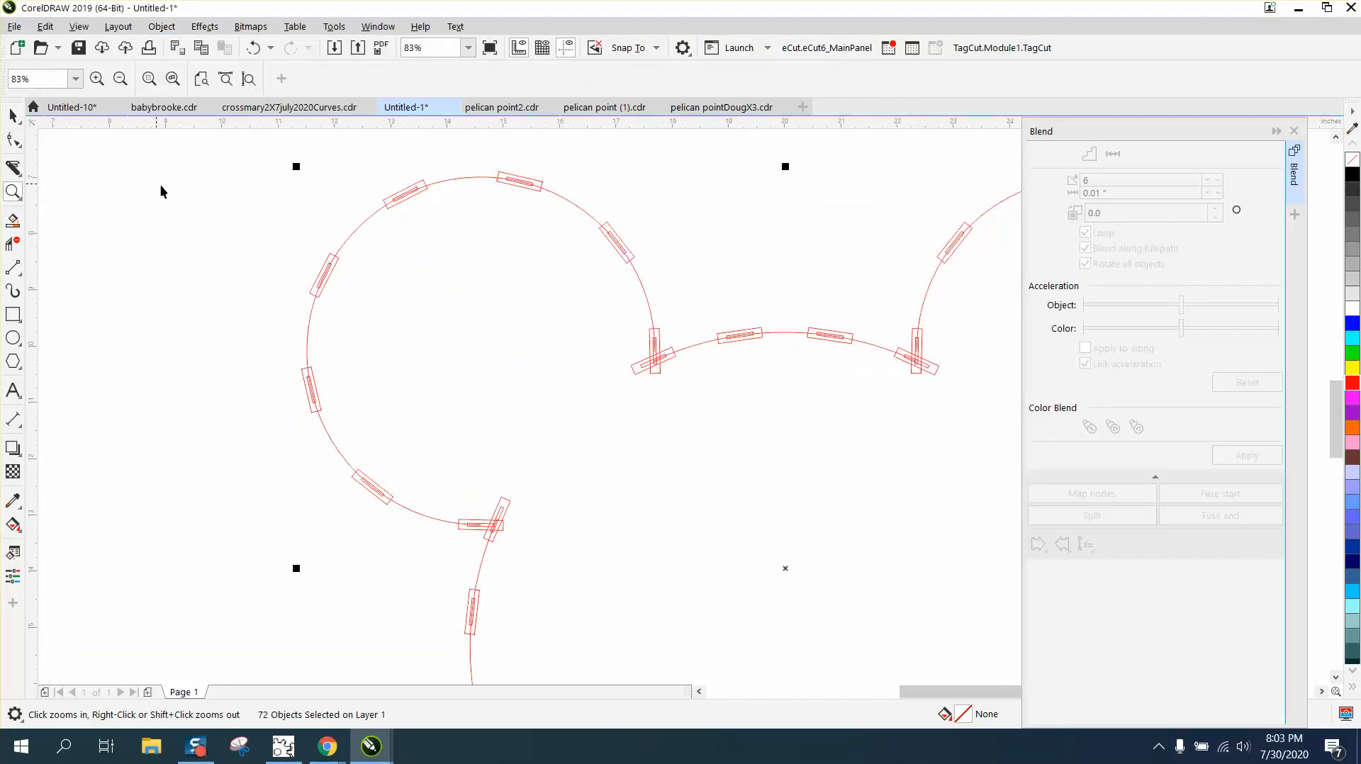
key(space)
click(621, 256)
scroll(622, 257, up, 3)
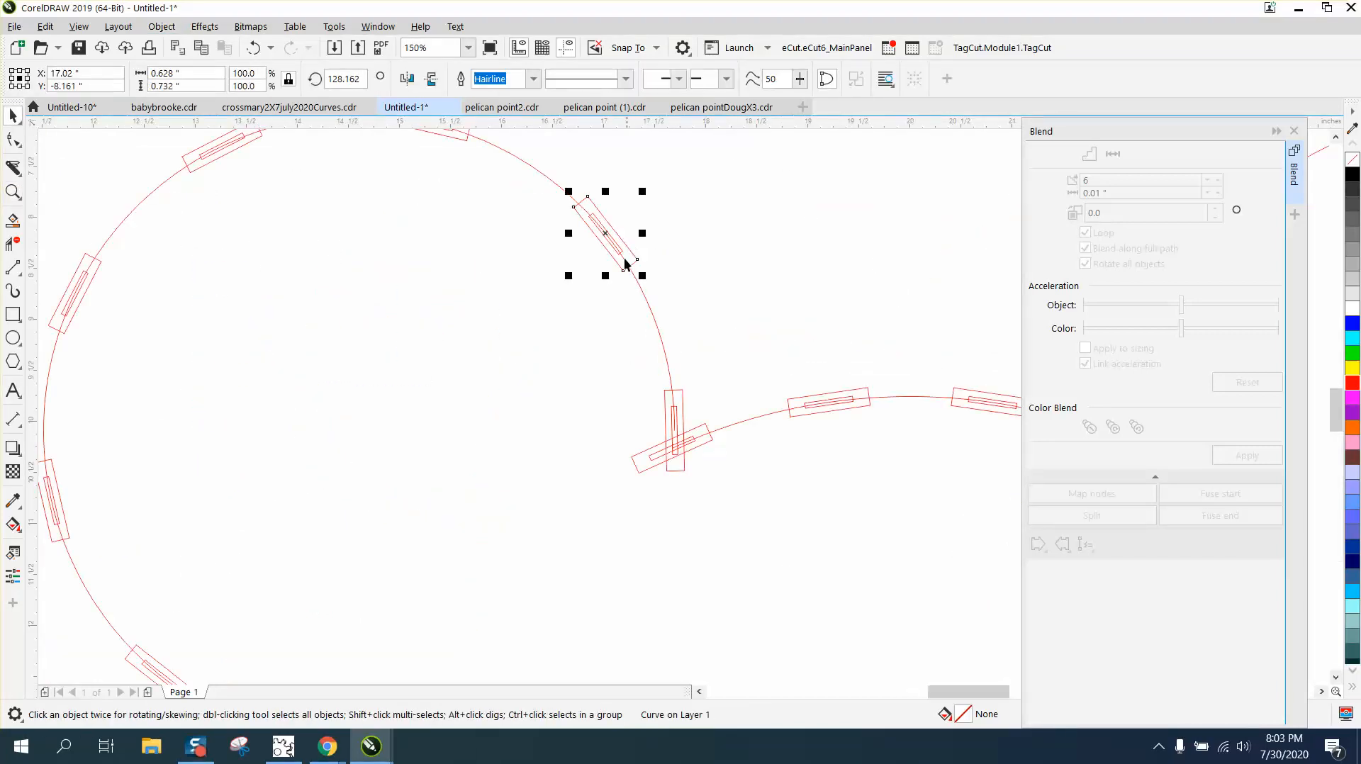
Step: Trim the protruding ends off the crossed slots where the left ear meets the head's top arc, undoing the last unwanted deletion
scroll(453, 262, down, 5)
key(z)
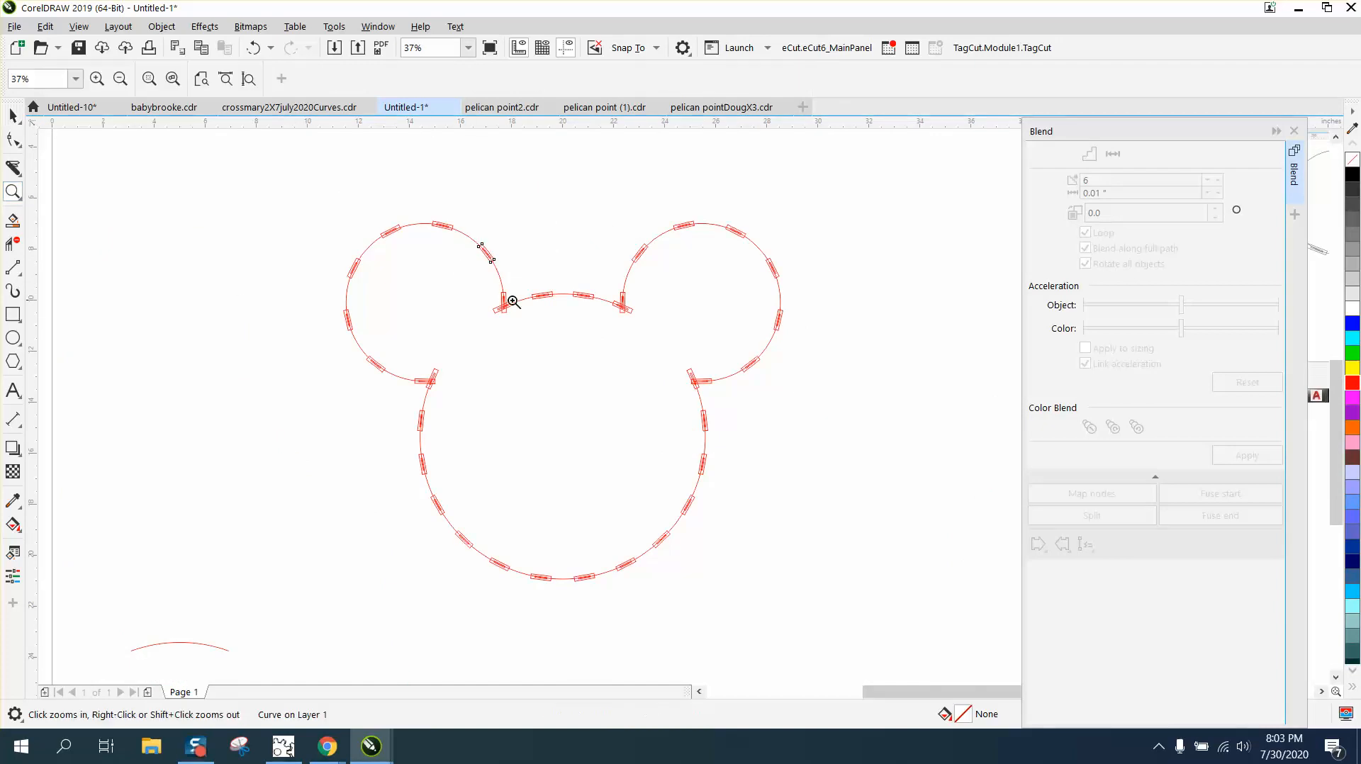
drag(501, 297, 610, 340)
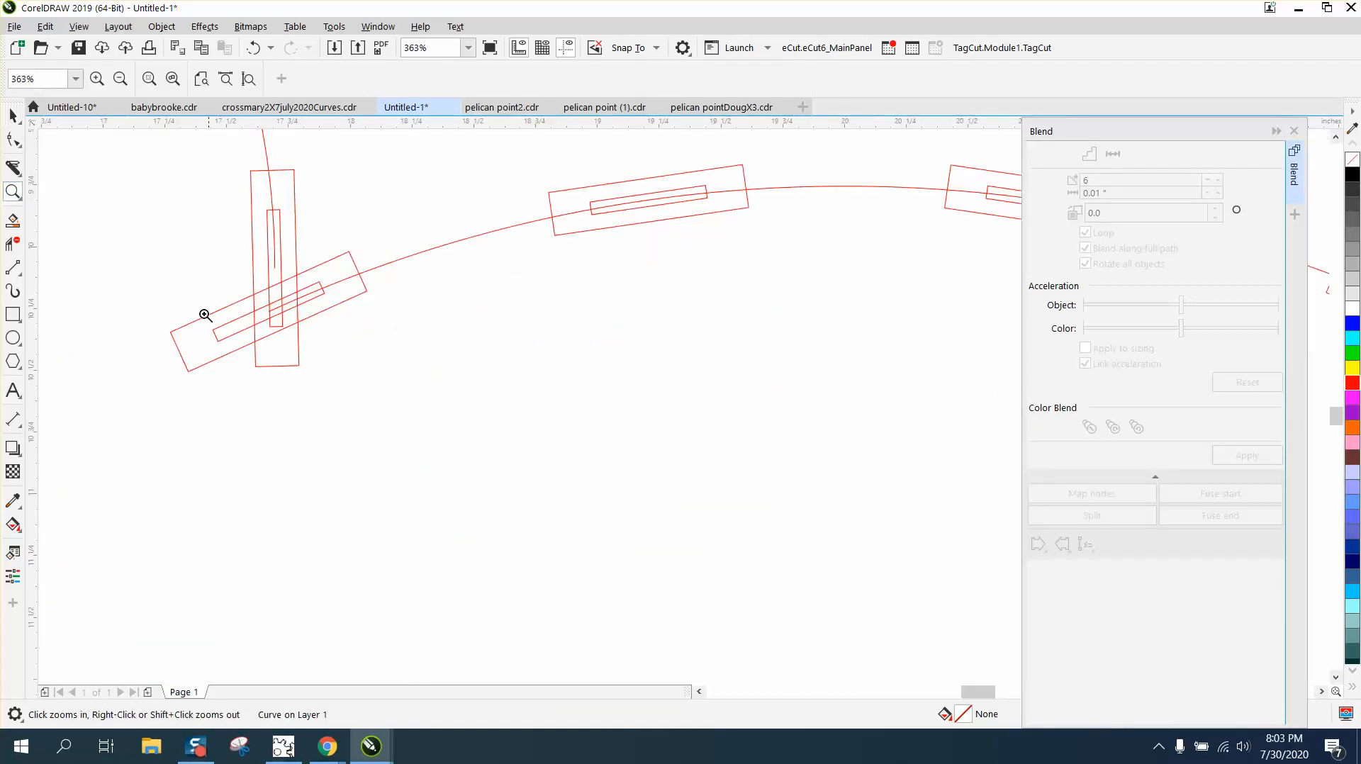
click(13, 243)
drag(199, 276, 313, 370)
drag(277, 298, 278, 321)
click(277, 296)
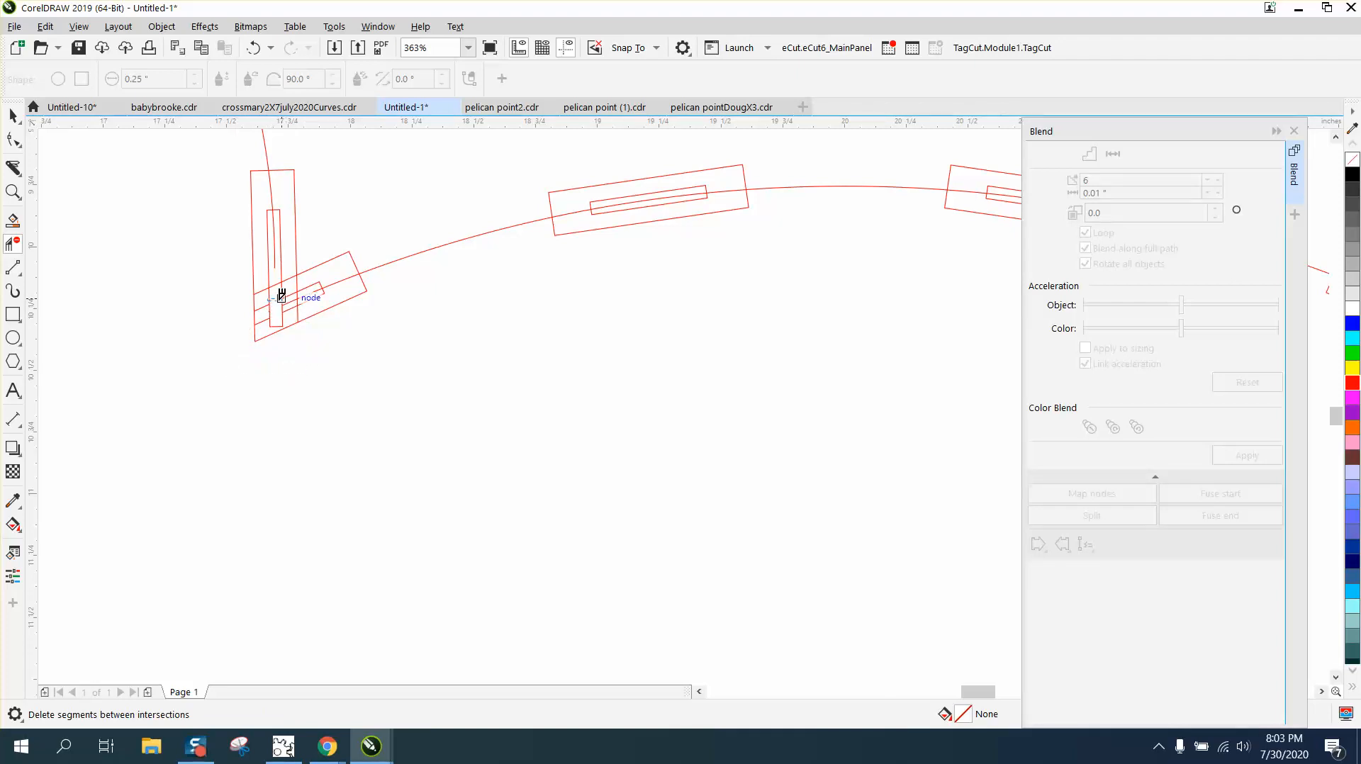
click(283, 294)
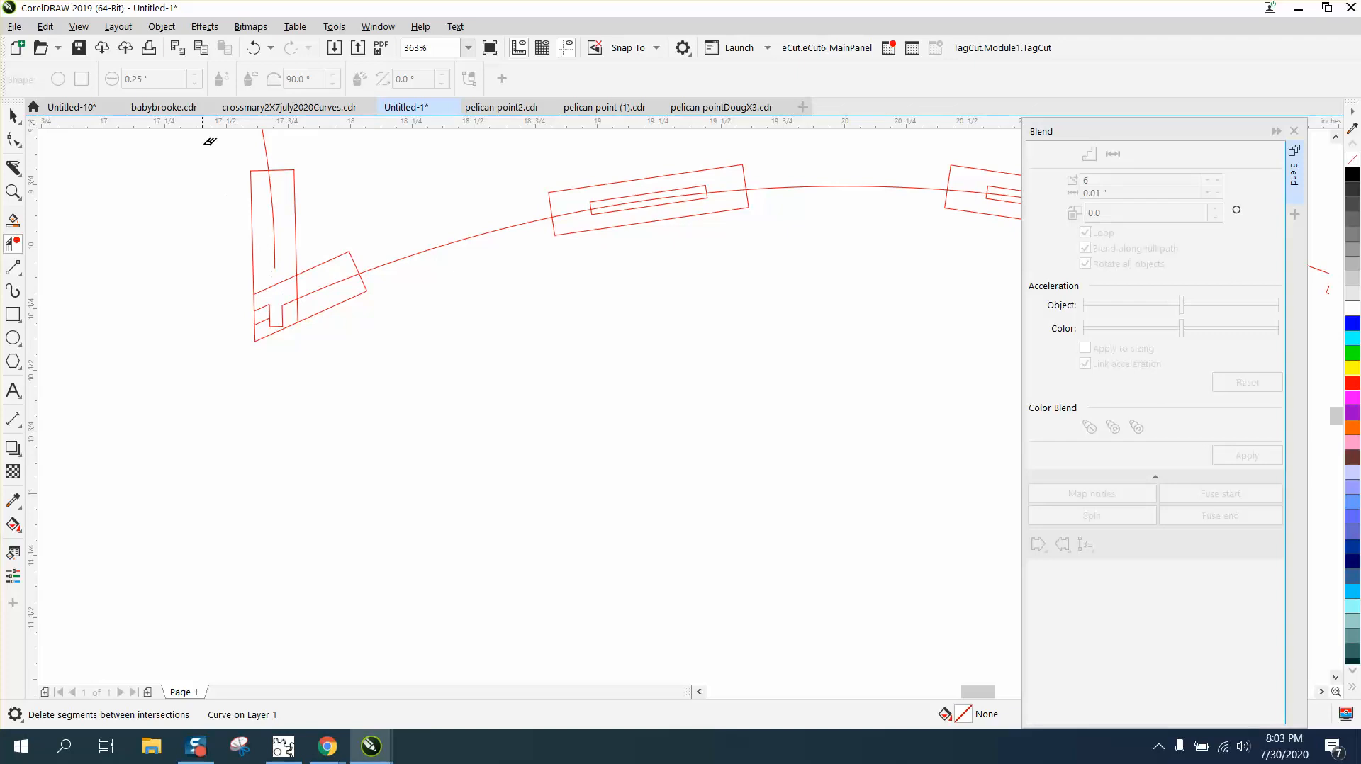
click(253, 47)
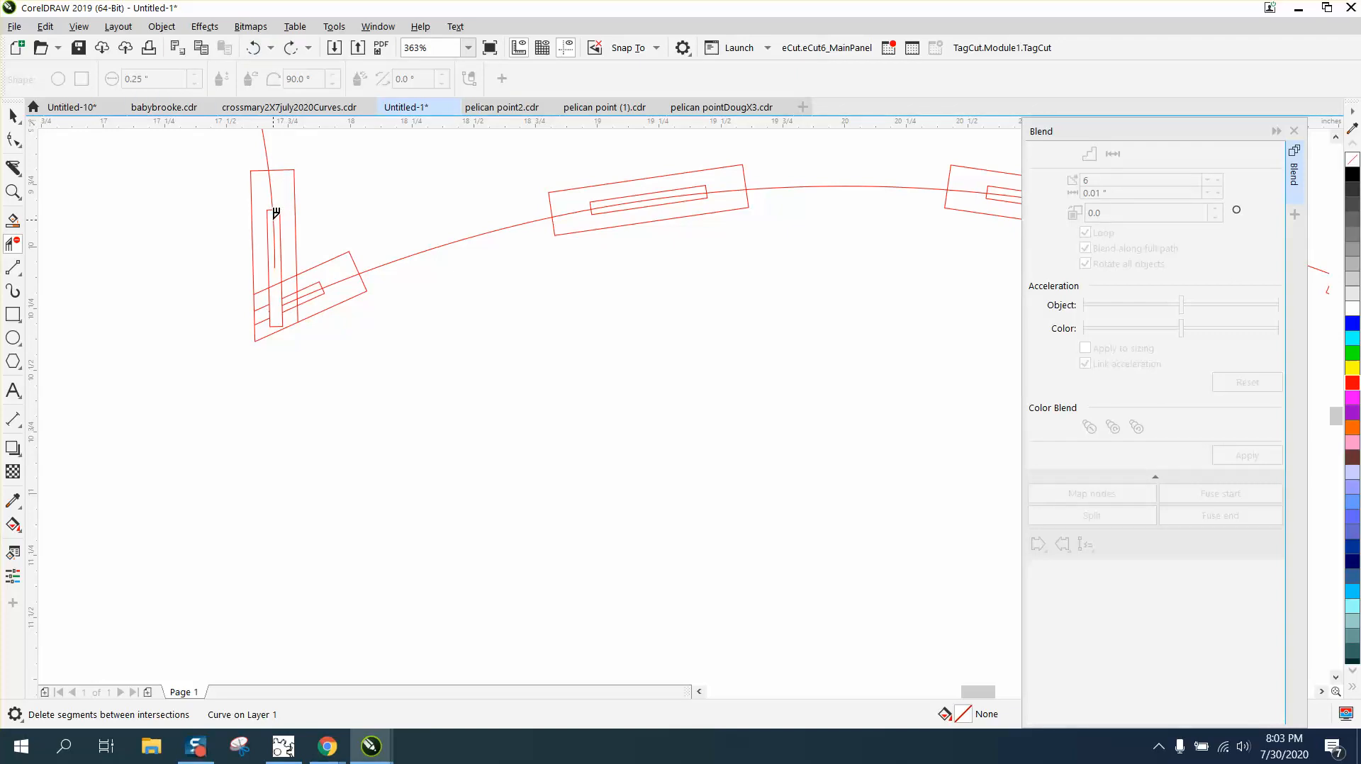
Step: Delete the leftover arc and slot segments inside the crossed inner slots at the left ear junction
click(275, 214)
scroll(299, 292, up, 2)
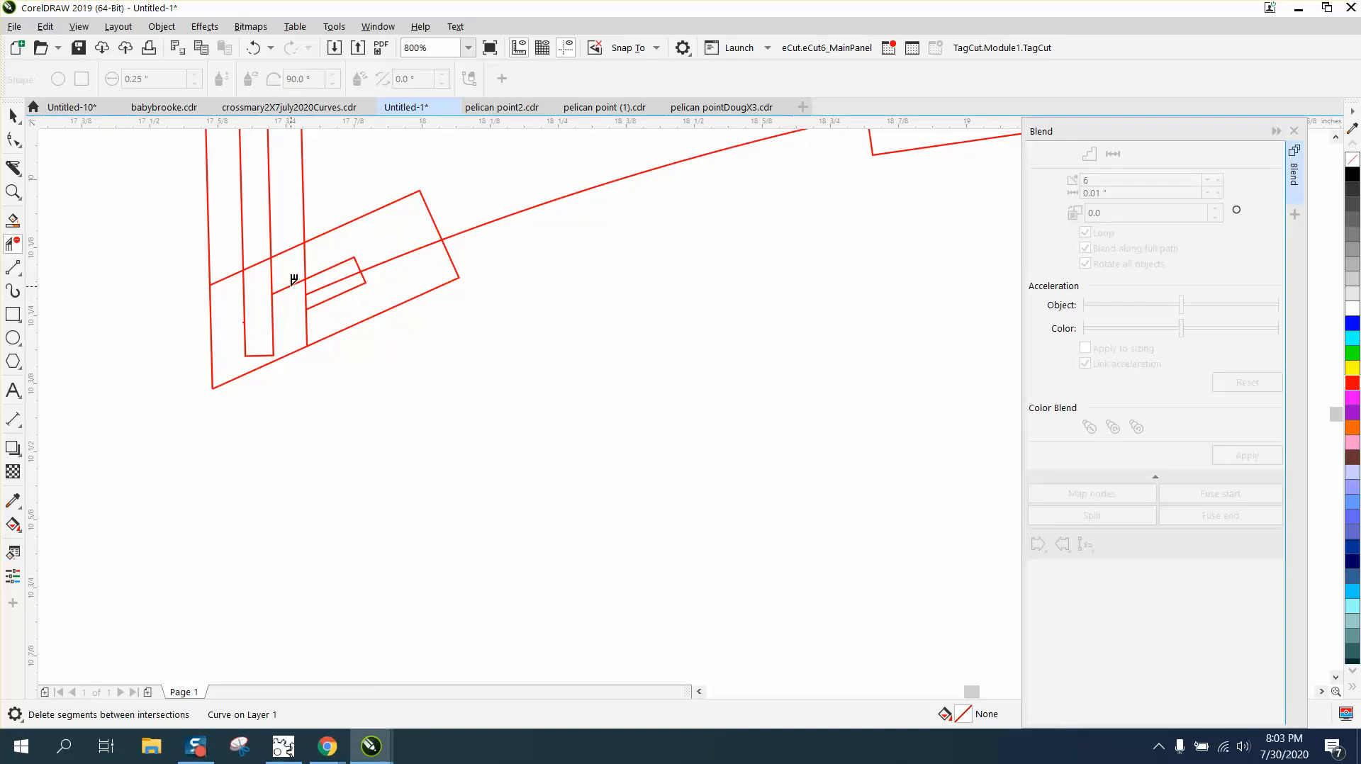
click(294, 281)
click(317, 285)
Step: Try to delete the crossing frame edges in the overlap, including the edge closing the short inner slot
click(308, 287)
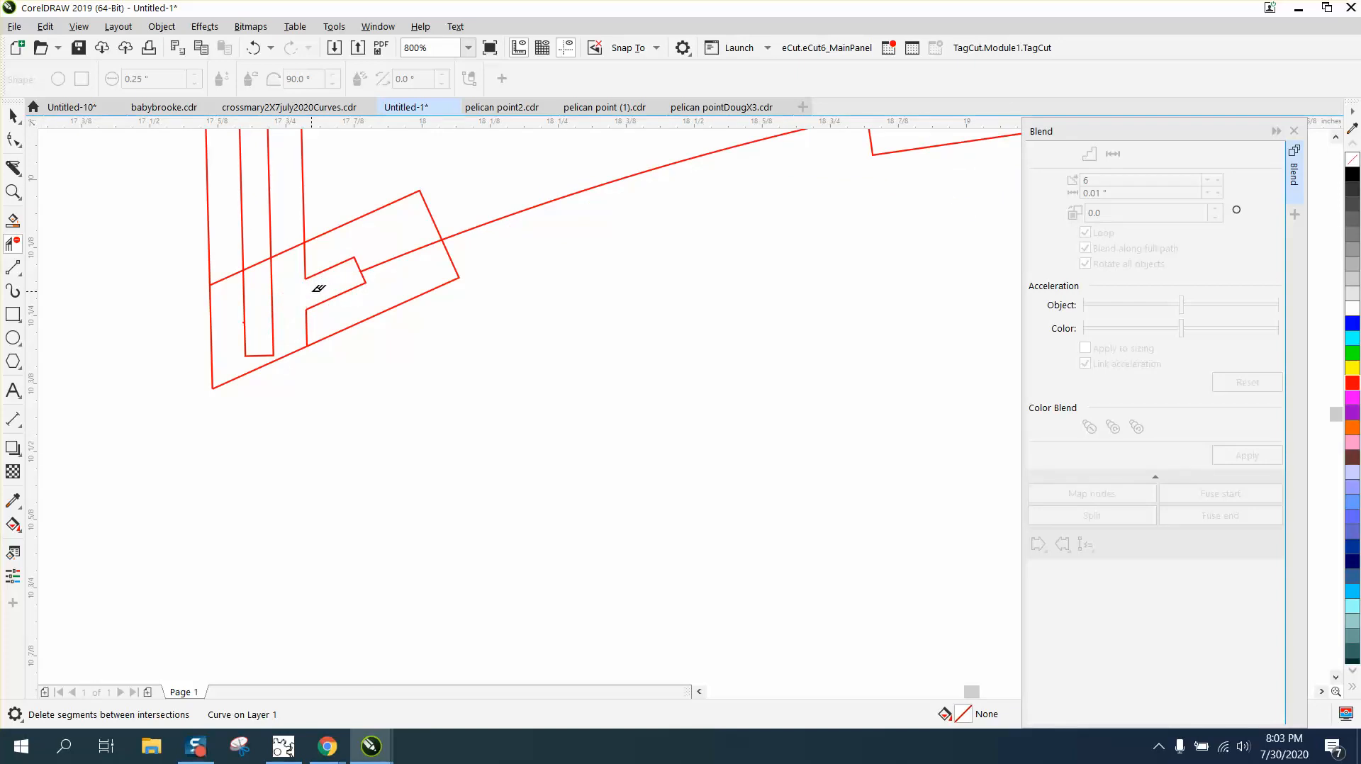
click(258, 264)
click(291, 246)
click(232, 274)
click(308, 263)
click(308, 314)
scroll(303, 316, down, 2)
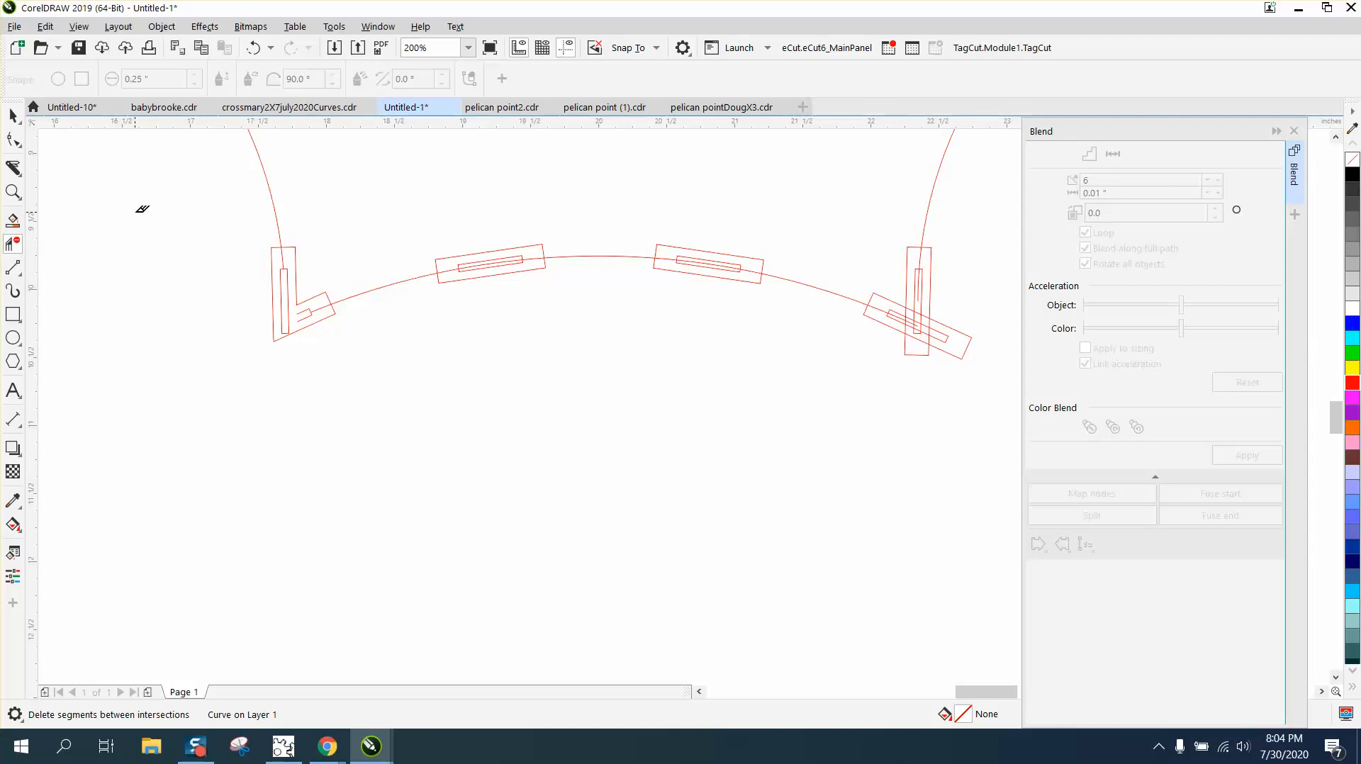
Step: Delete the crossing frame edges at the left ear junction to form one V-shaped outline, keeping the short inner slot closed
click(13, 192)
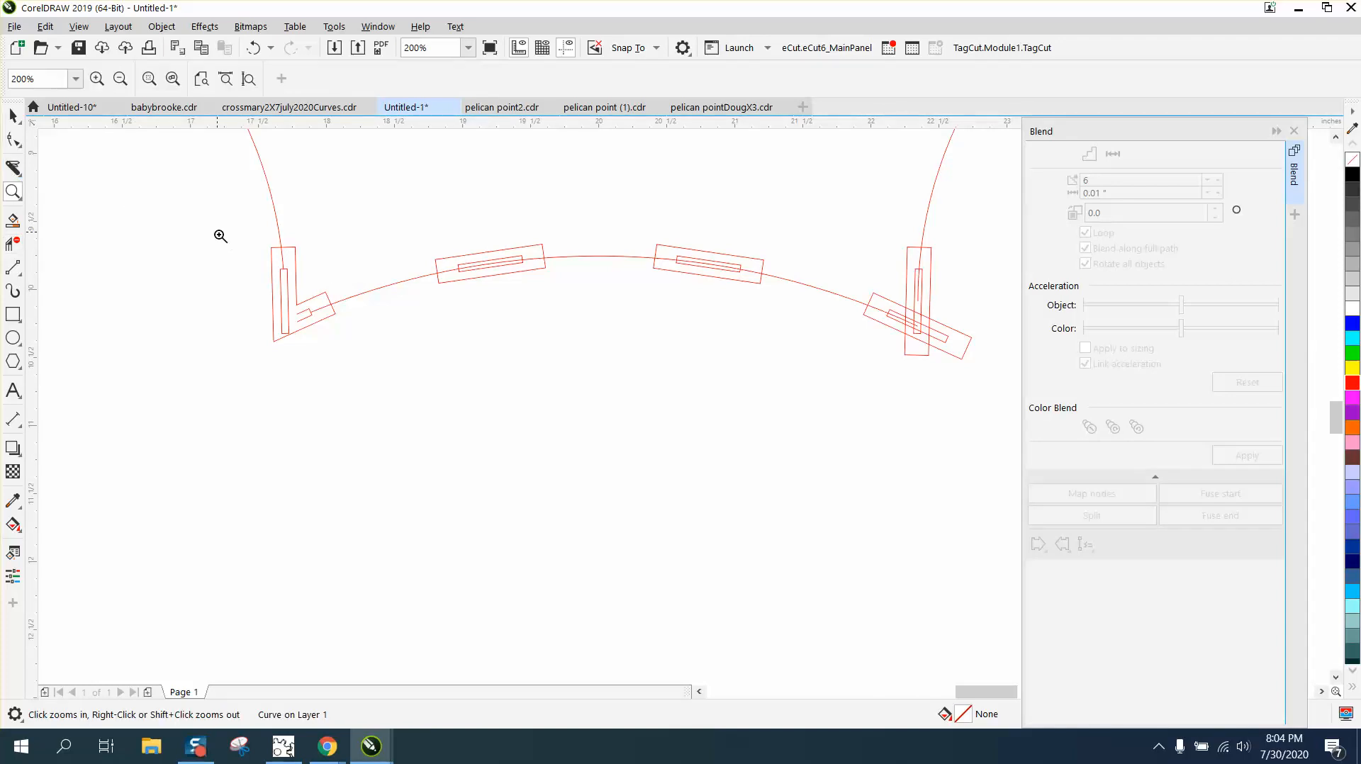
drag(219, 234, 422, 361)
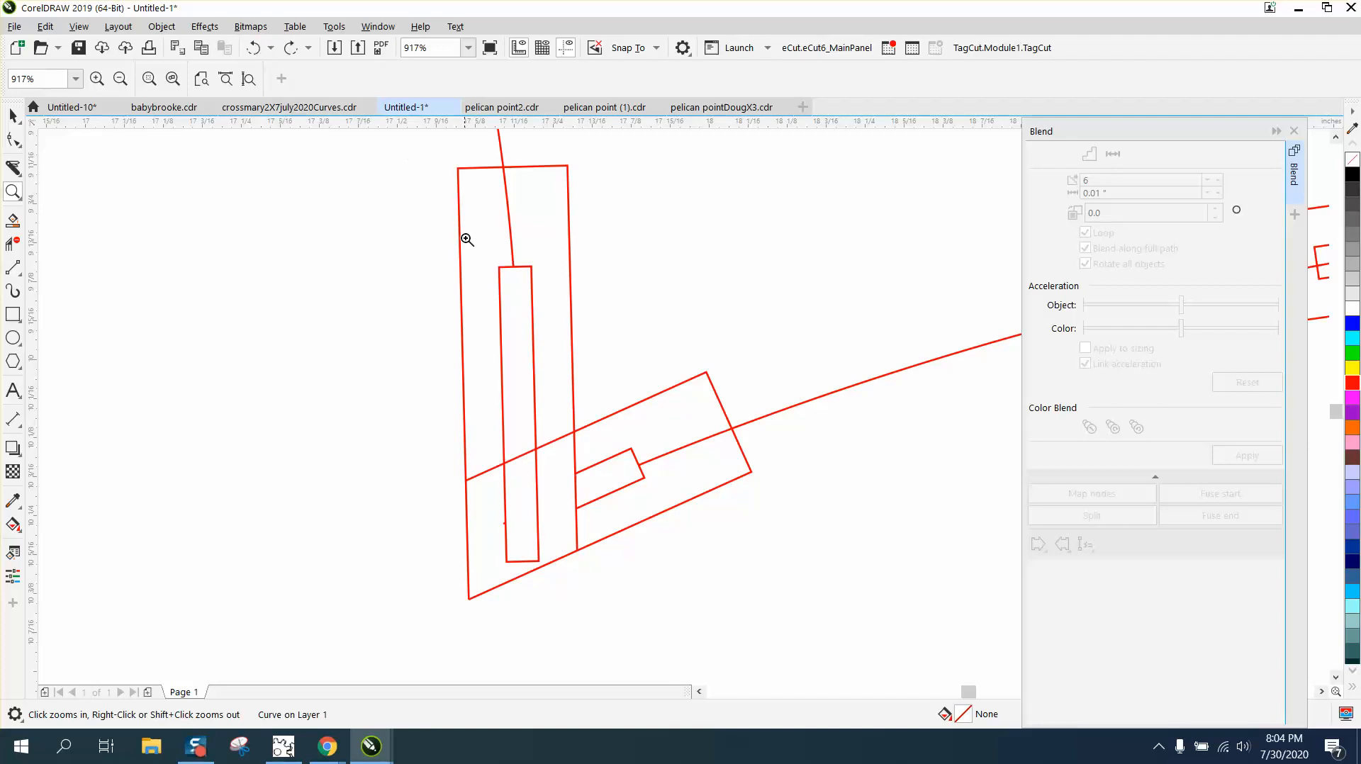
click(13, 244)
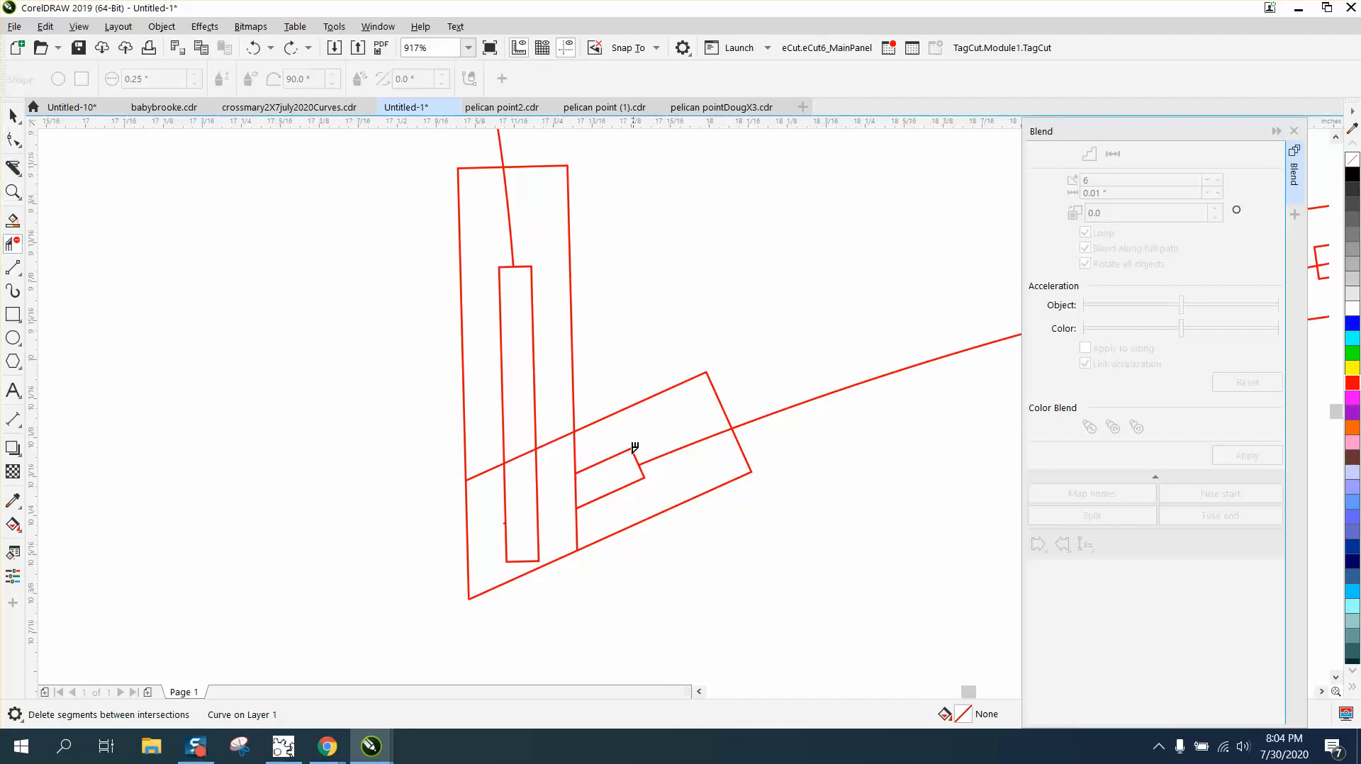
click(575, 451)
click(577, 526)
click(527, 449)
click(561, 435)
click(486, 471)
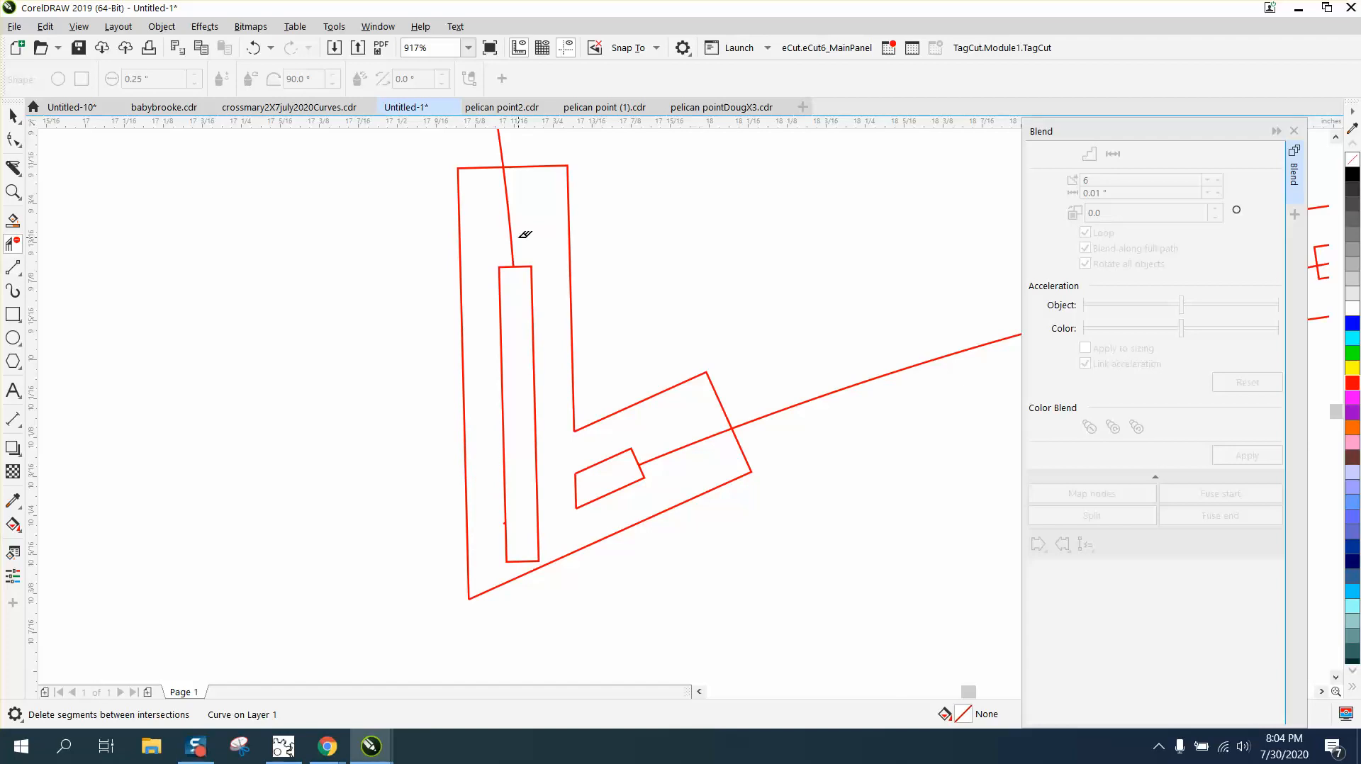
Step: Delete the arc segments inside the V-shaped corner frame and inside the neighbouring slot frame on the head's top arc
click(508, 224)
click(692, 440)
scroll(397, 322, down, 5)
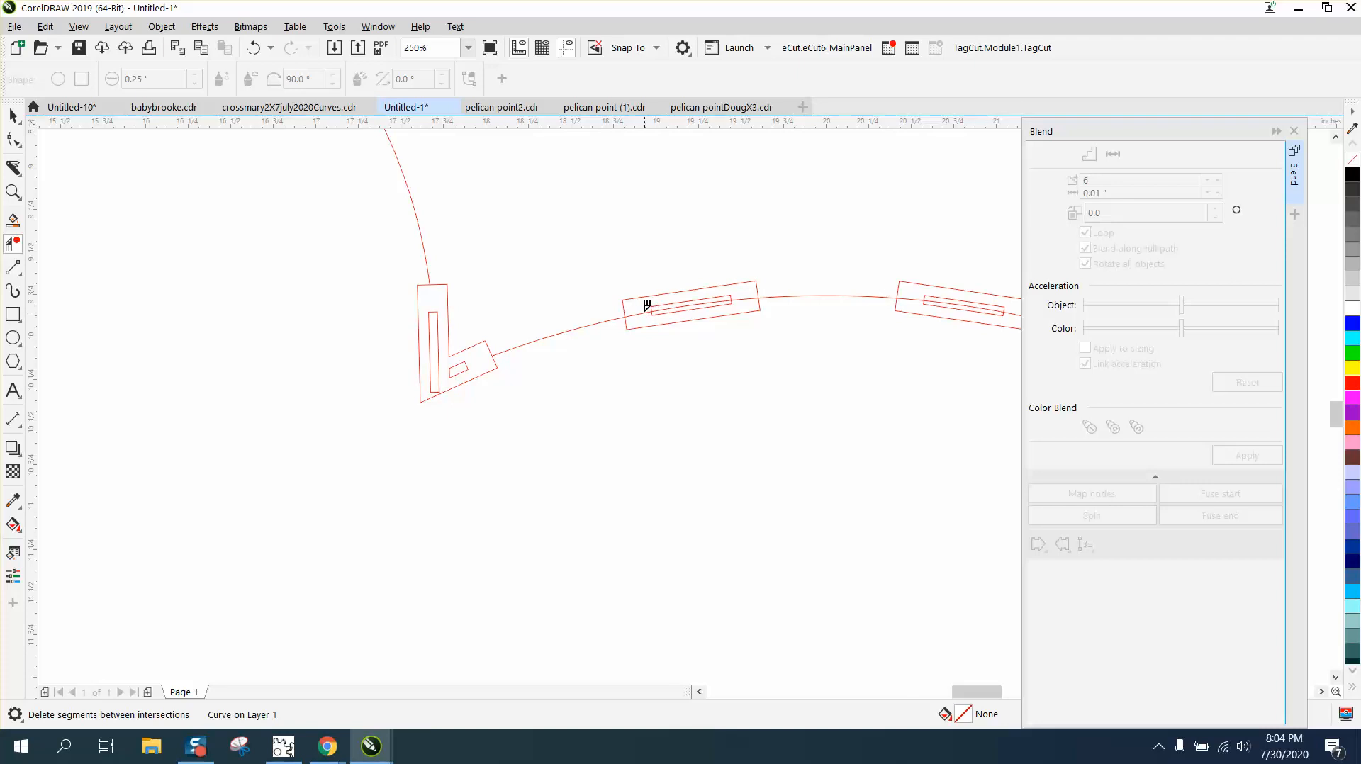
click(645, 306)
click(719, 300)
click(741, 298)
click(12, 115)
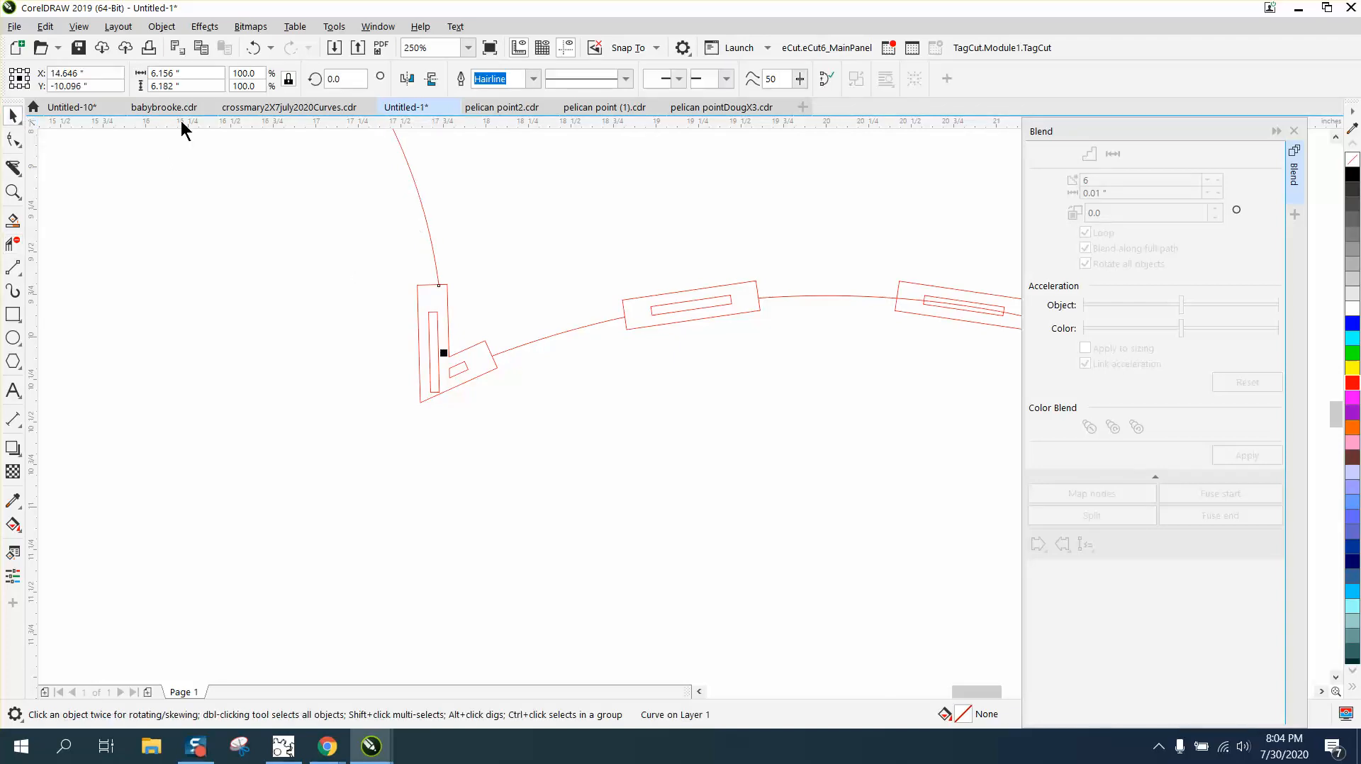
Step: Undo the left ear arc's last move and shift the long inner slot in the left corner frame upward using a 0.02-inch nudge distance
click(253, 48)
click(483, 234)
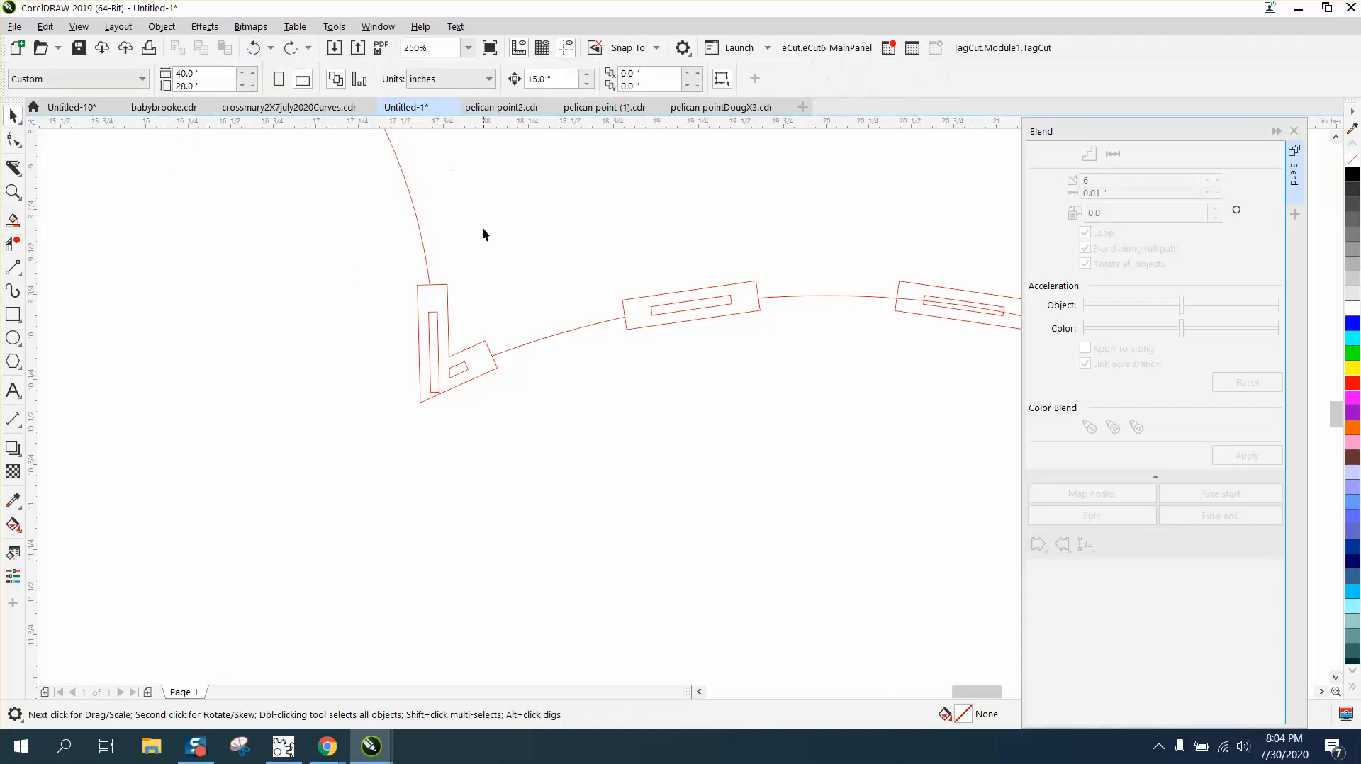
click(432, 313)
click(540, 136)
click(542, 79)
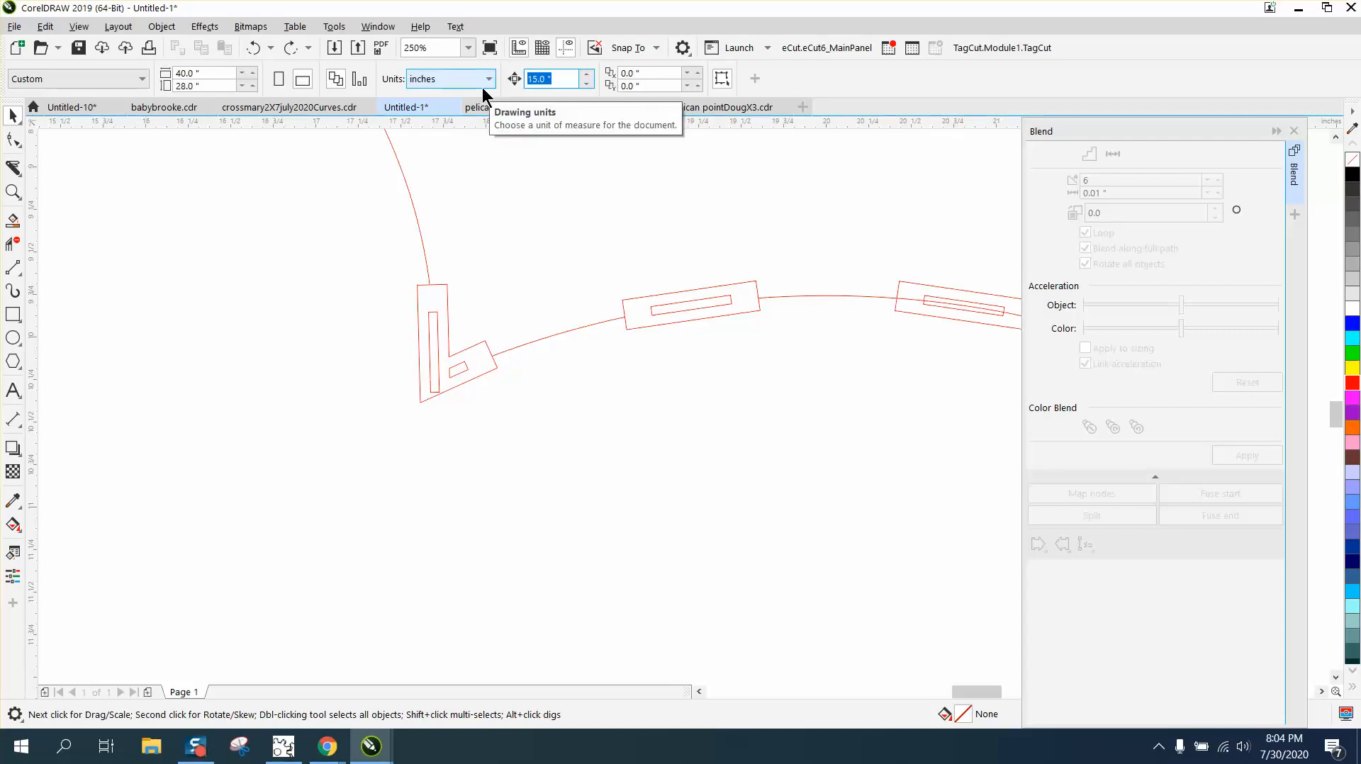
text(.02)
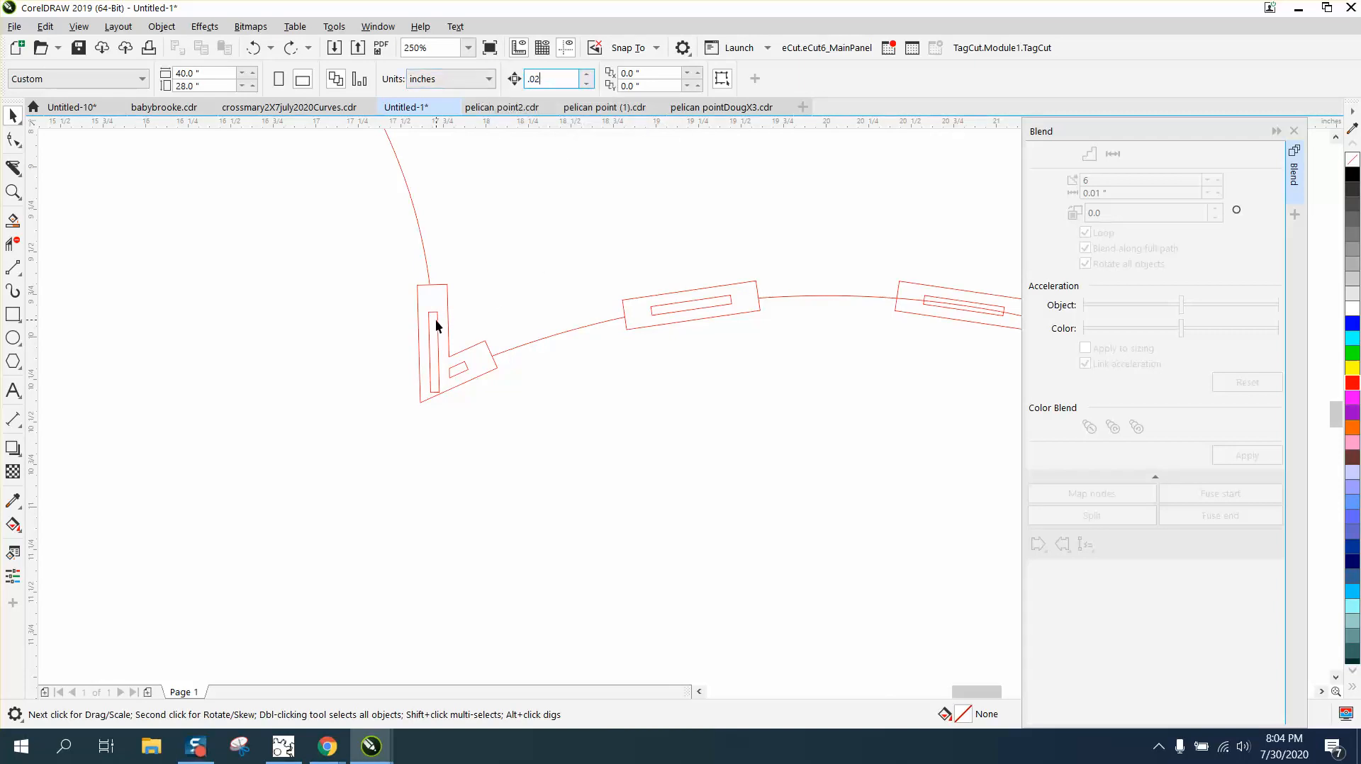
click(436, 326)
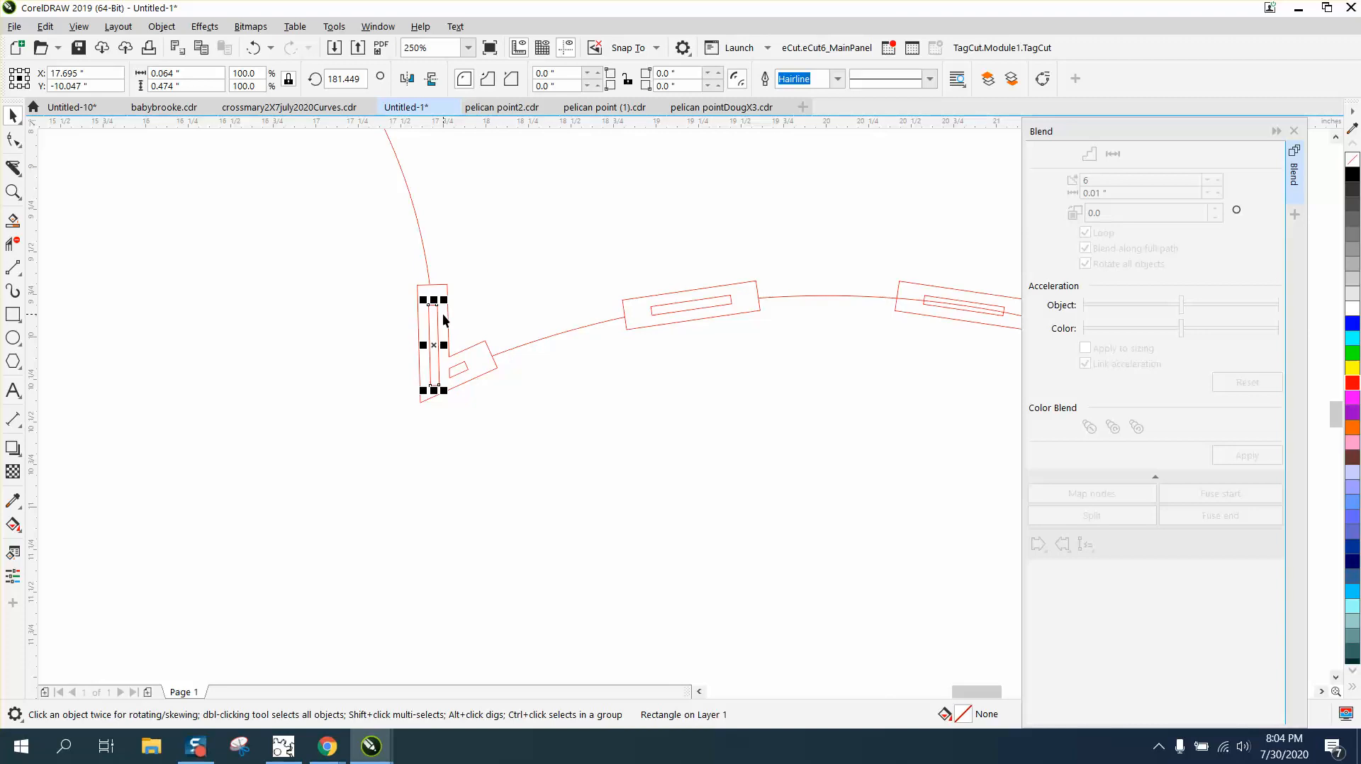
click(549, 424)
scroll(335, 364, down, 2)
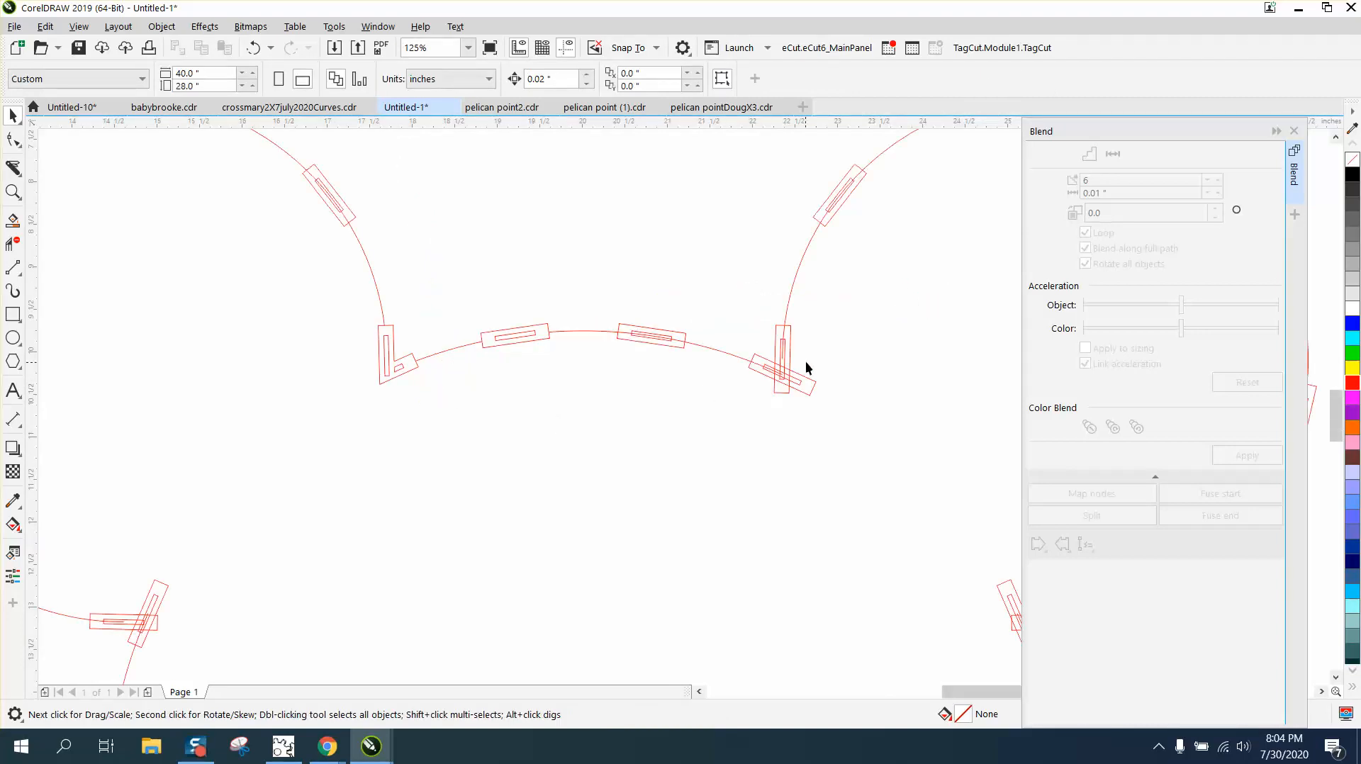
Step: Undo the right ear arc's accidental move and delete the crossed slots and frames at the right ear junction
drag(836, 323, 820, 395)
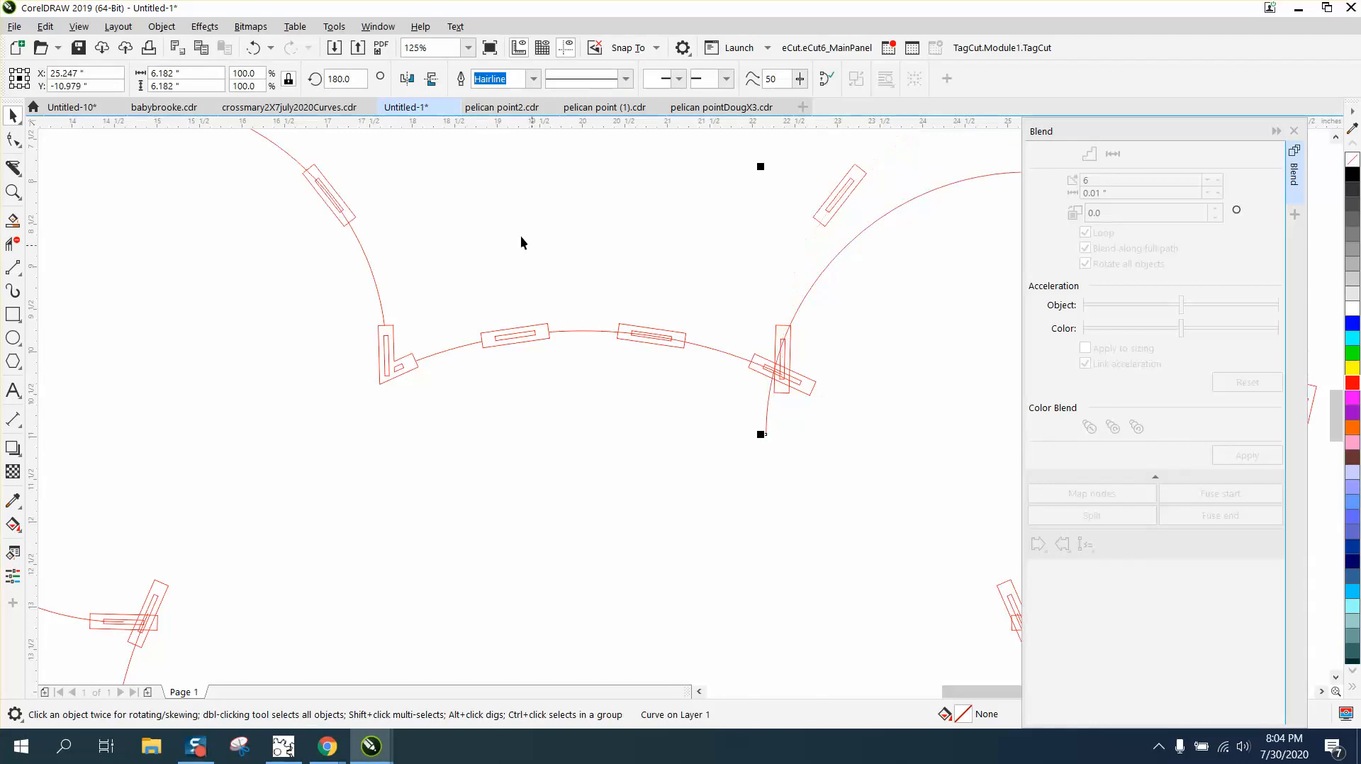
click(252, 55)
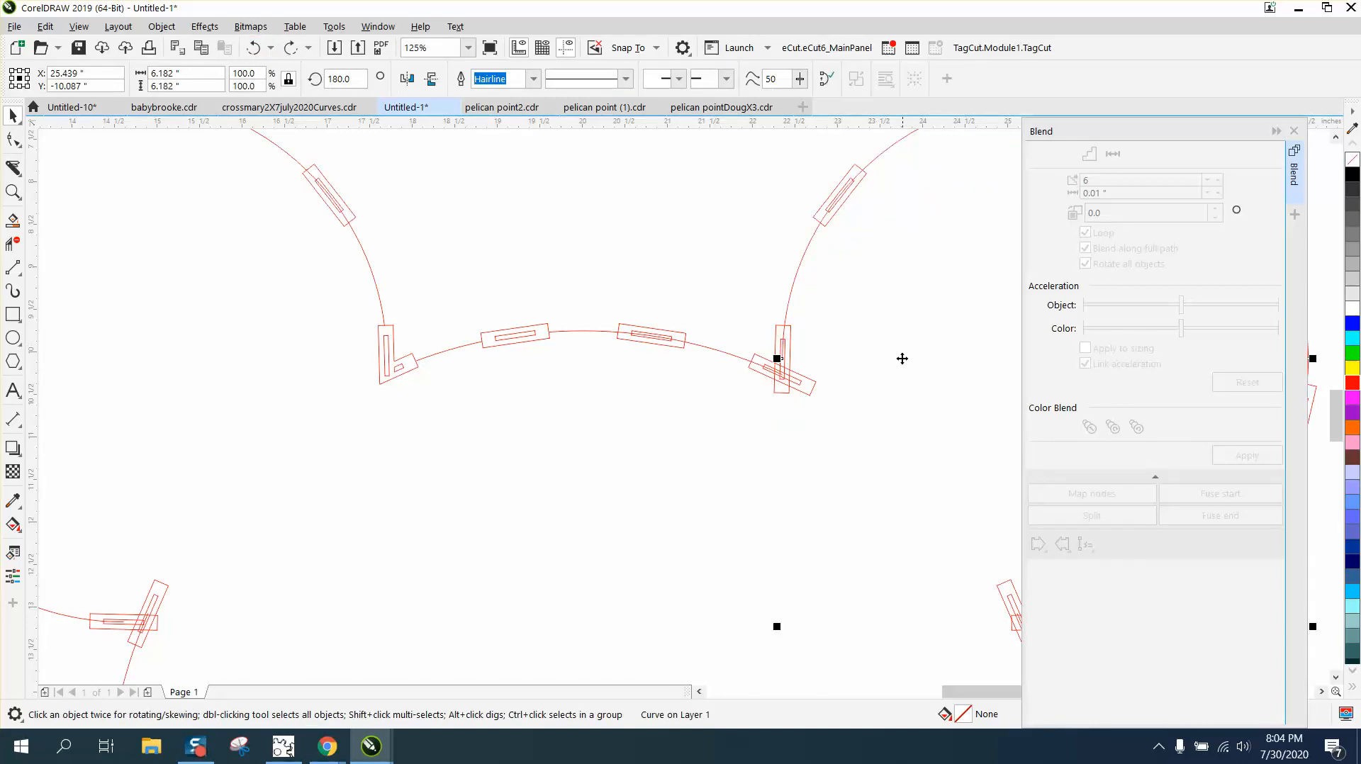
drag(716, 298, 865, 419)
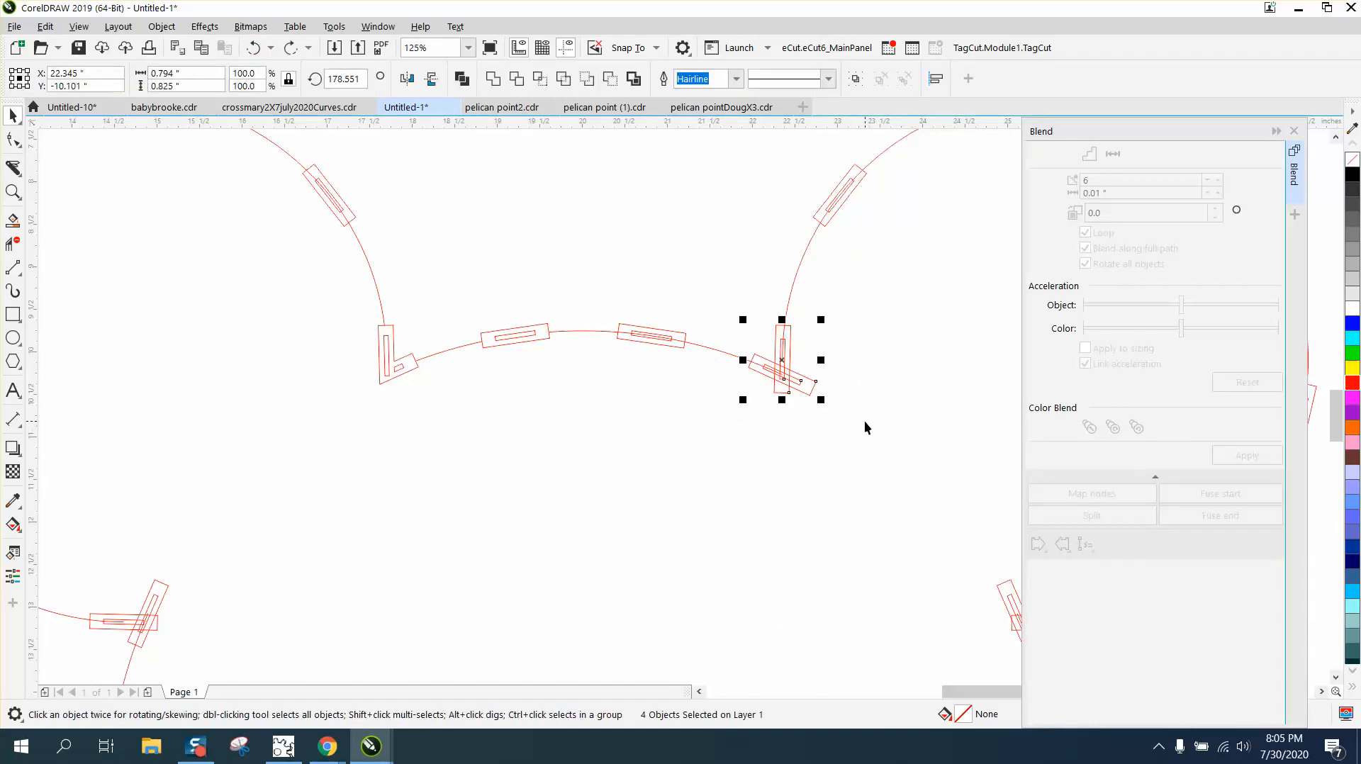
key(Delete)
Step: Place a horizontally mirrored copy of the left corner frame and its inner slots at the right ear junction, keeping the left ear arc in place
drag(334, 333, 426, 403)
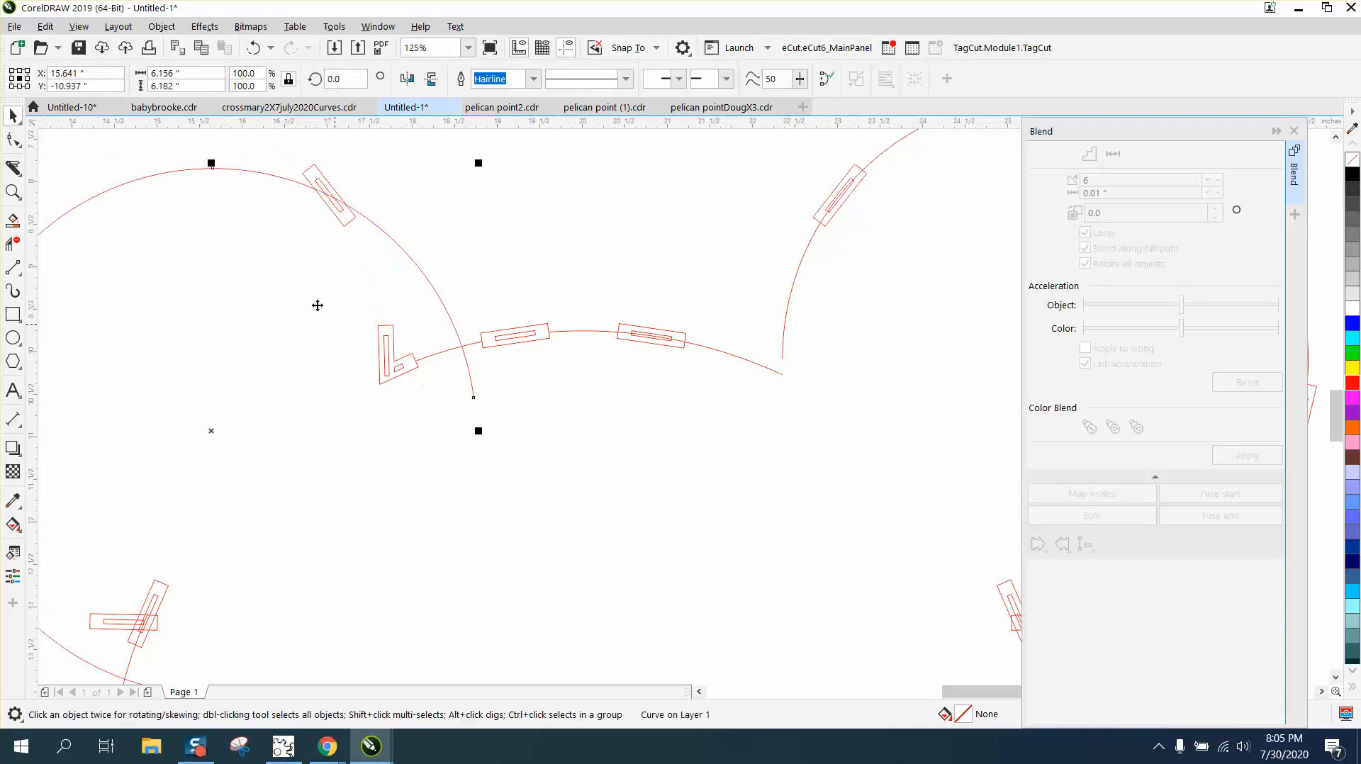
click(248, 48)
drag(422, 284, 347, 409)
key(plus)
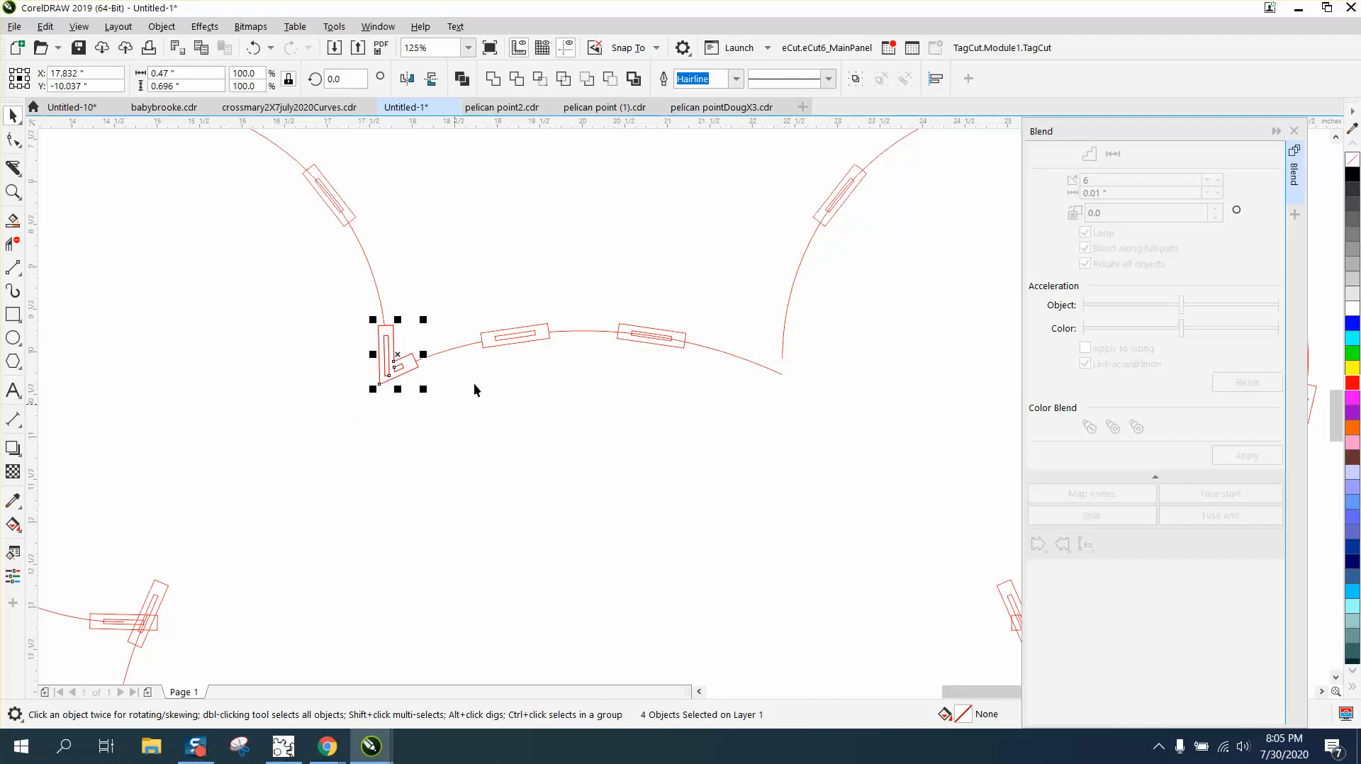
click(406, 79)
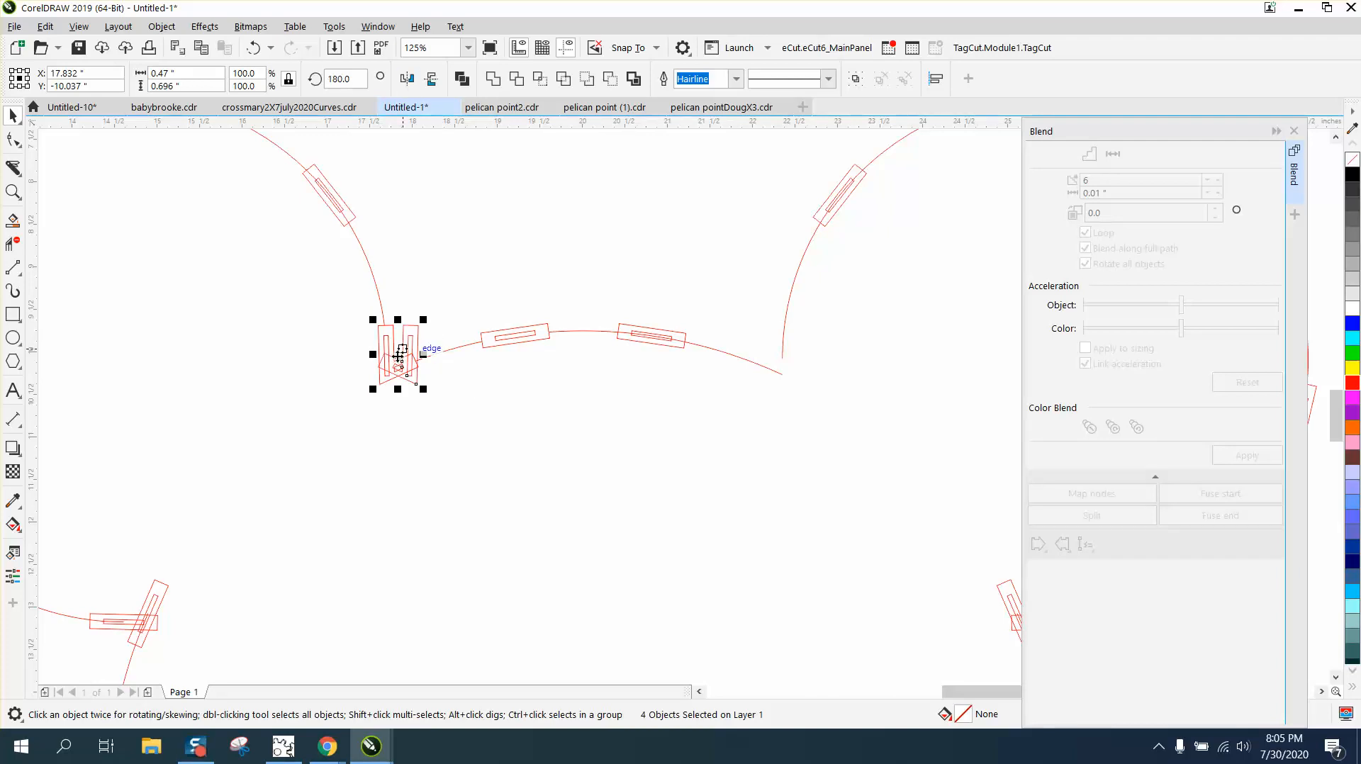
drag(397, 355, 769, 362)
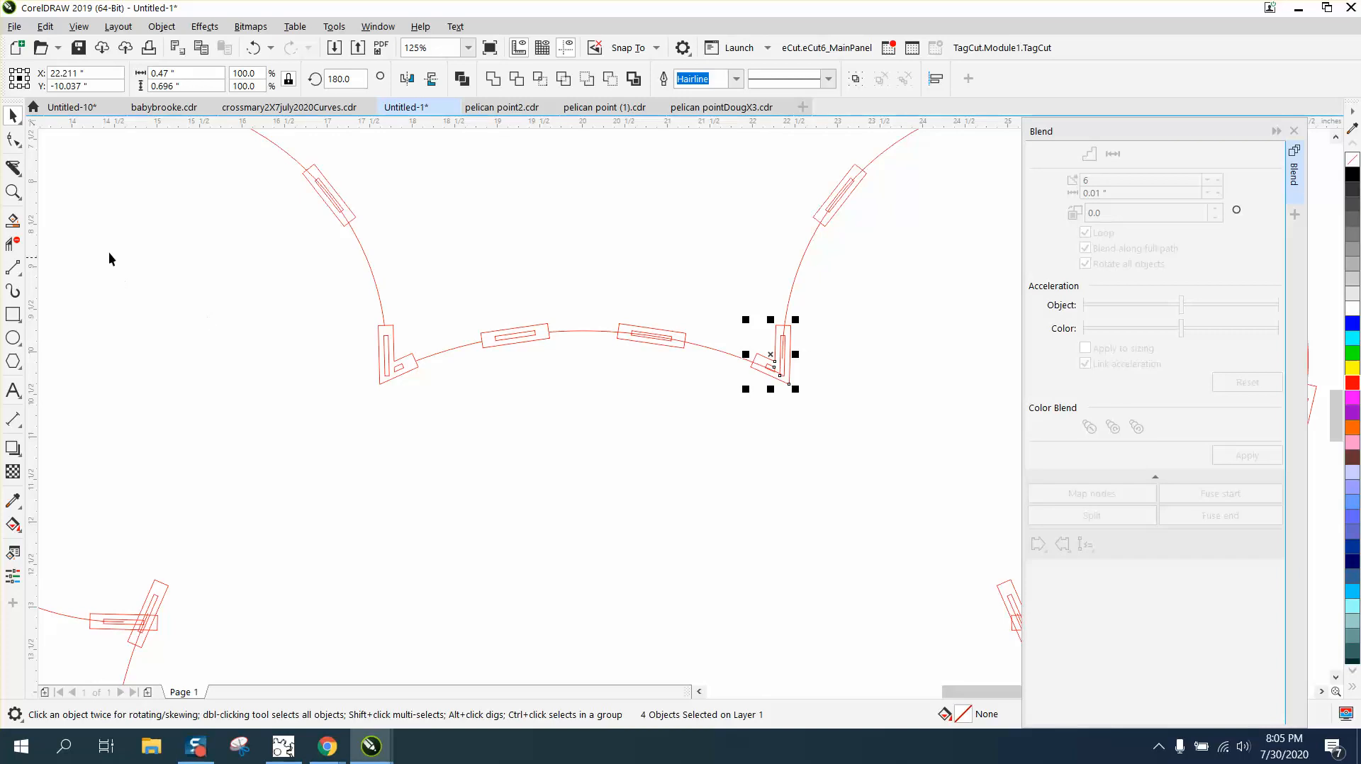
Step: Delete the end of the right ear arc that runs inside the long inner slot of the mirrored corner frame
click(12, 192)
drag(754, 292, 888, 432)
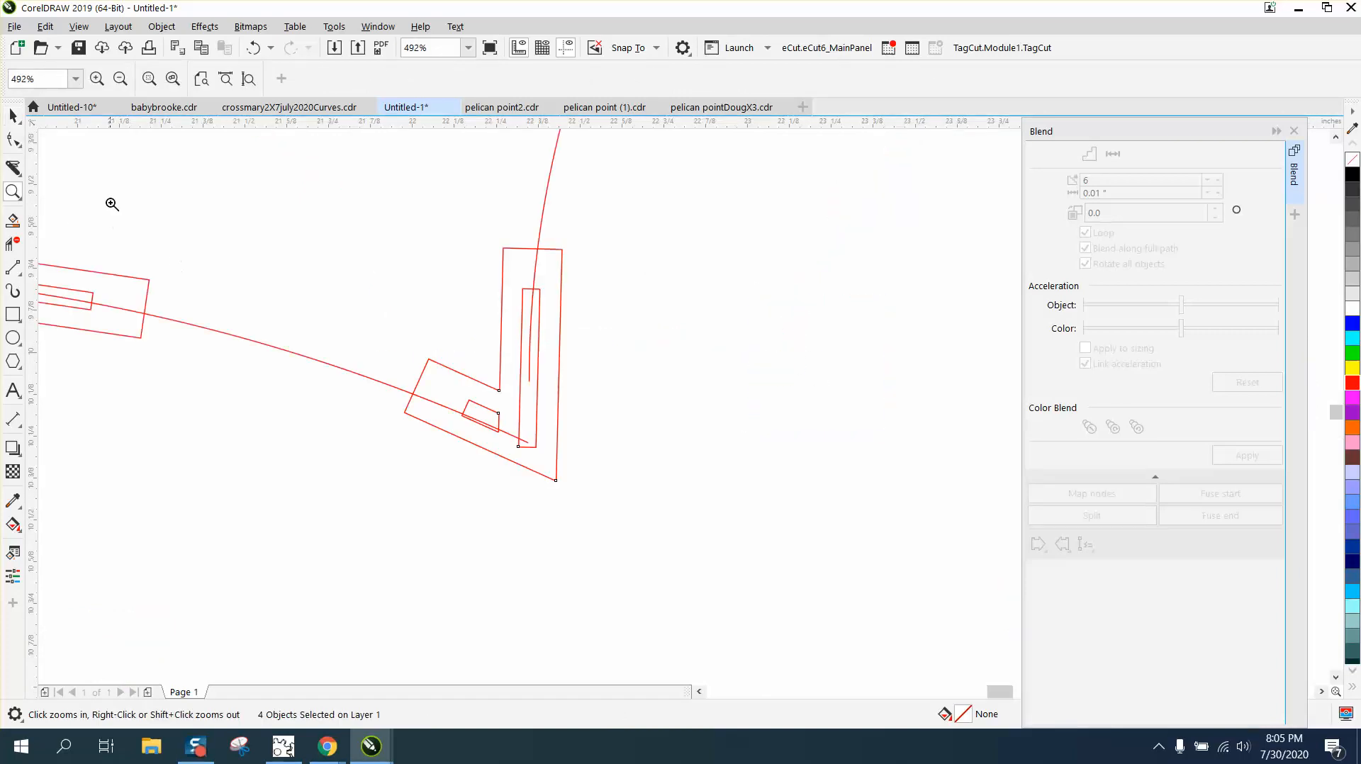
click(19, 243)
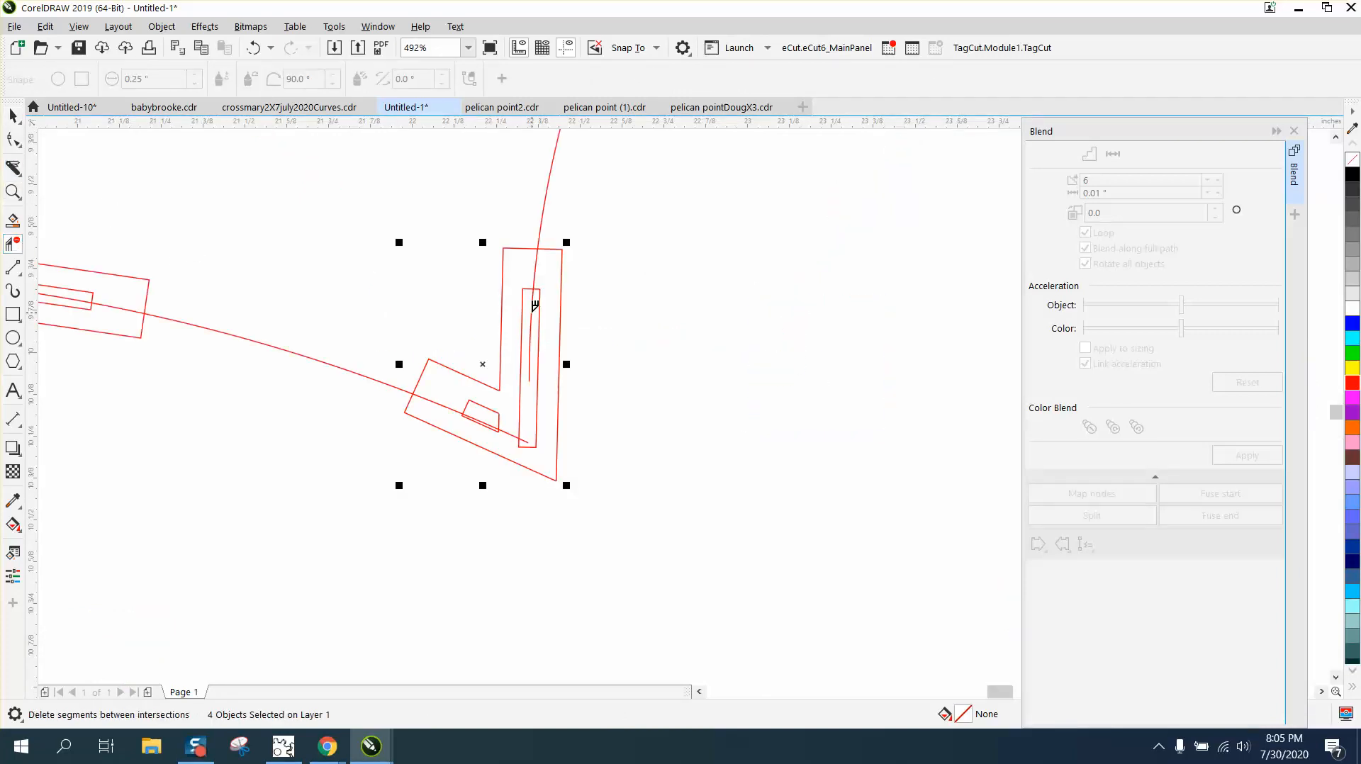
click(534, 305)
click(14, 117)
click(559, 132)
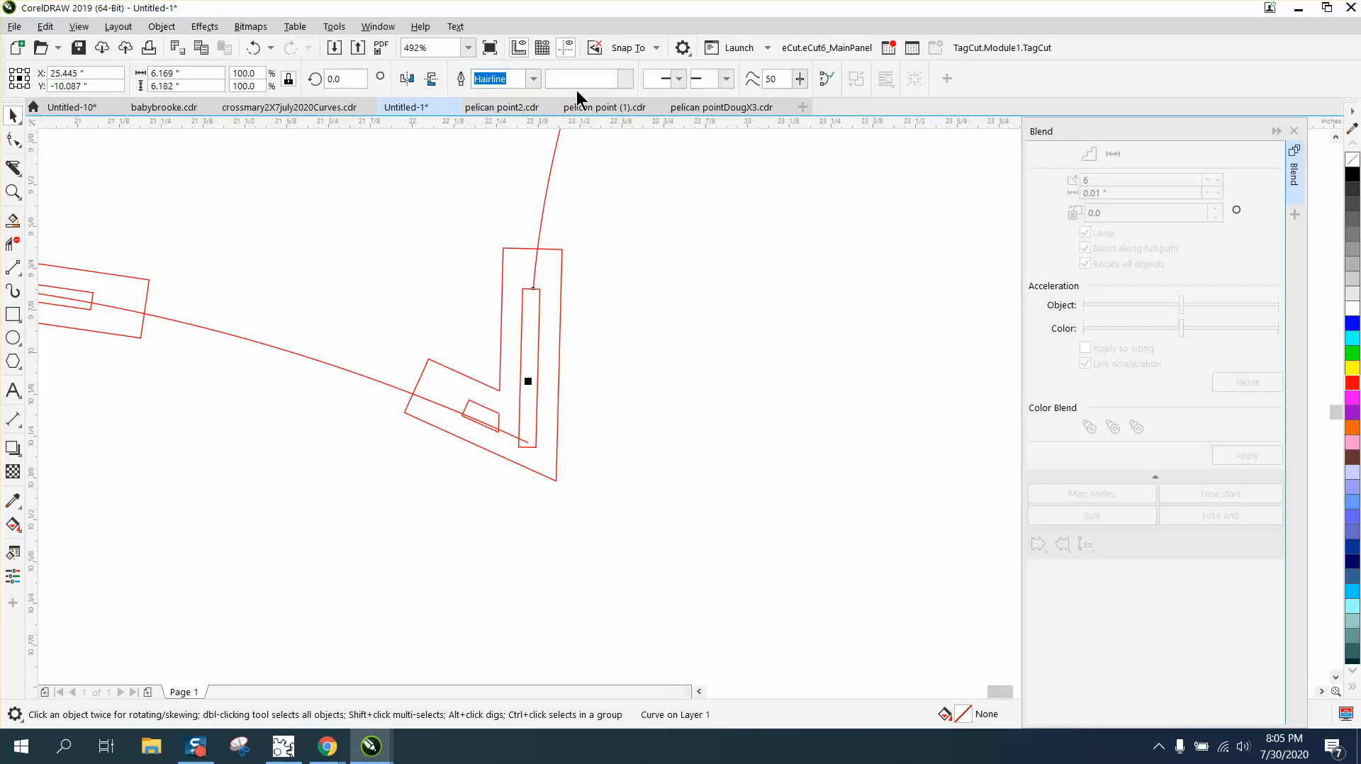
scroll(886, 202, down, 4)
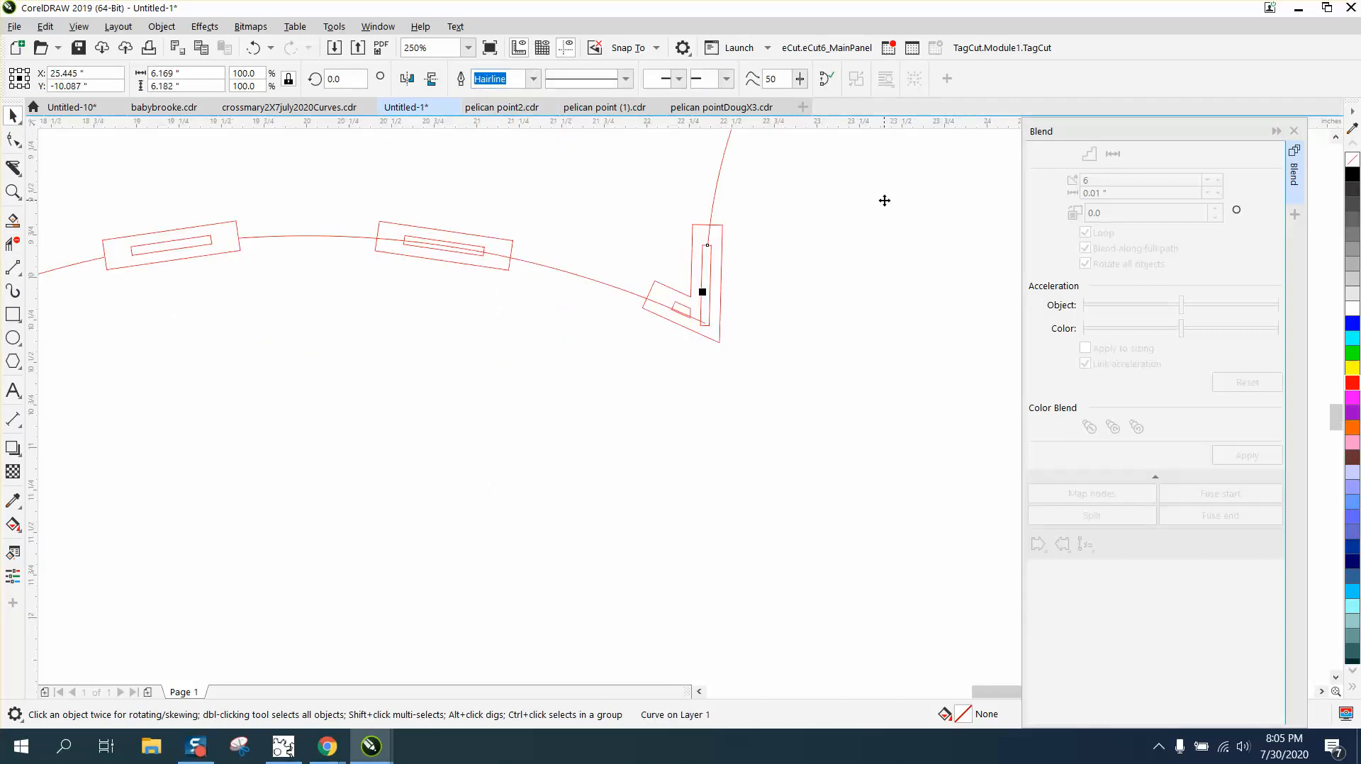
click(708, 168)
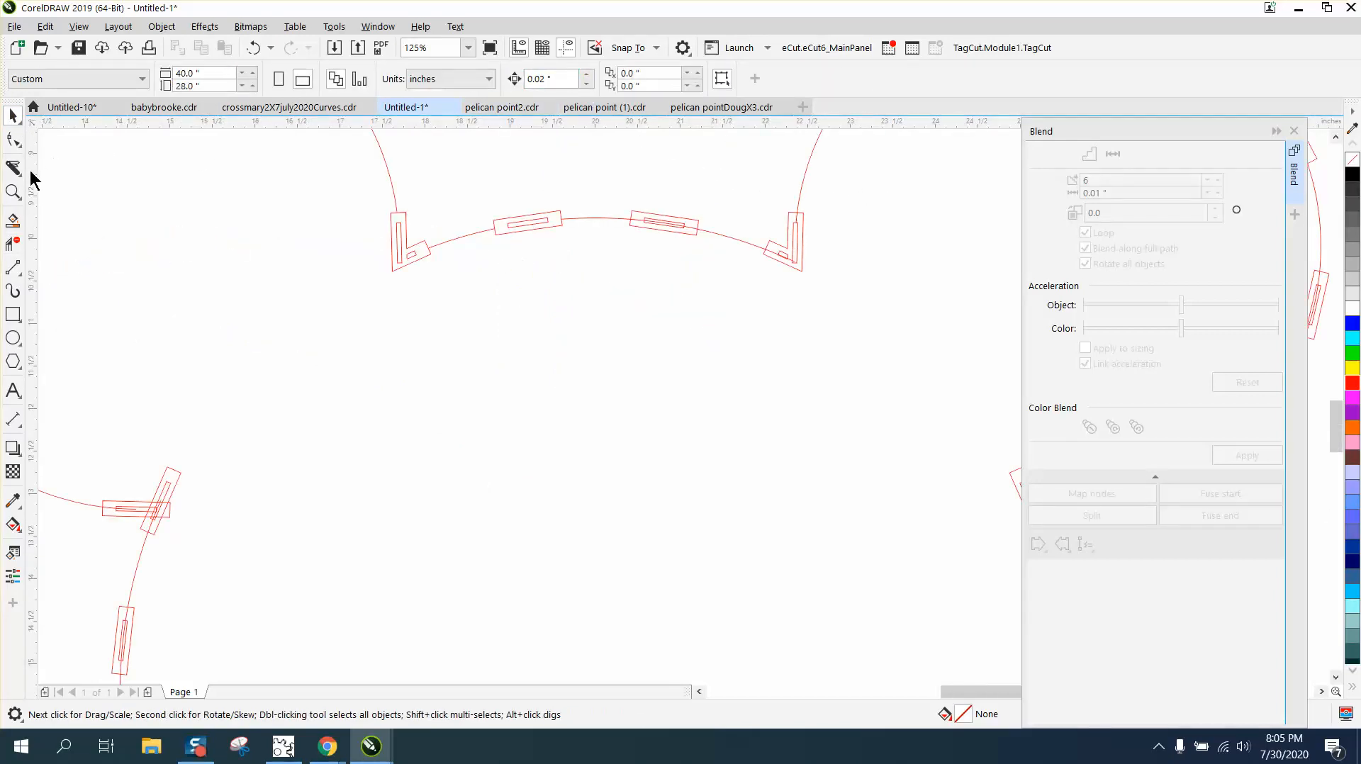
Step: Move the mirrored corner frame and its inner slots at the right ear junction down 0.02 inches
click(13, 192)
drag(756, 206, 868, 294)
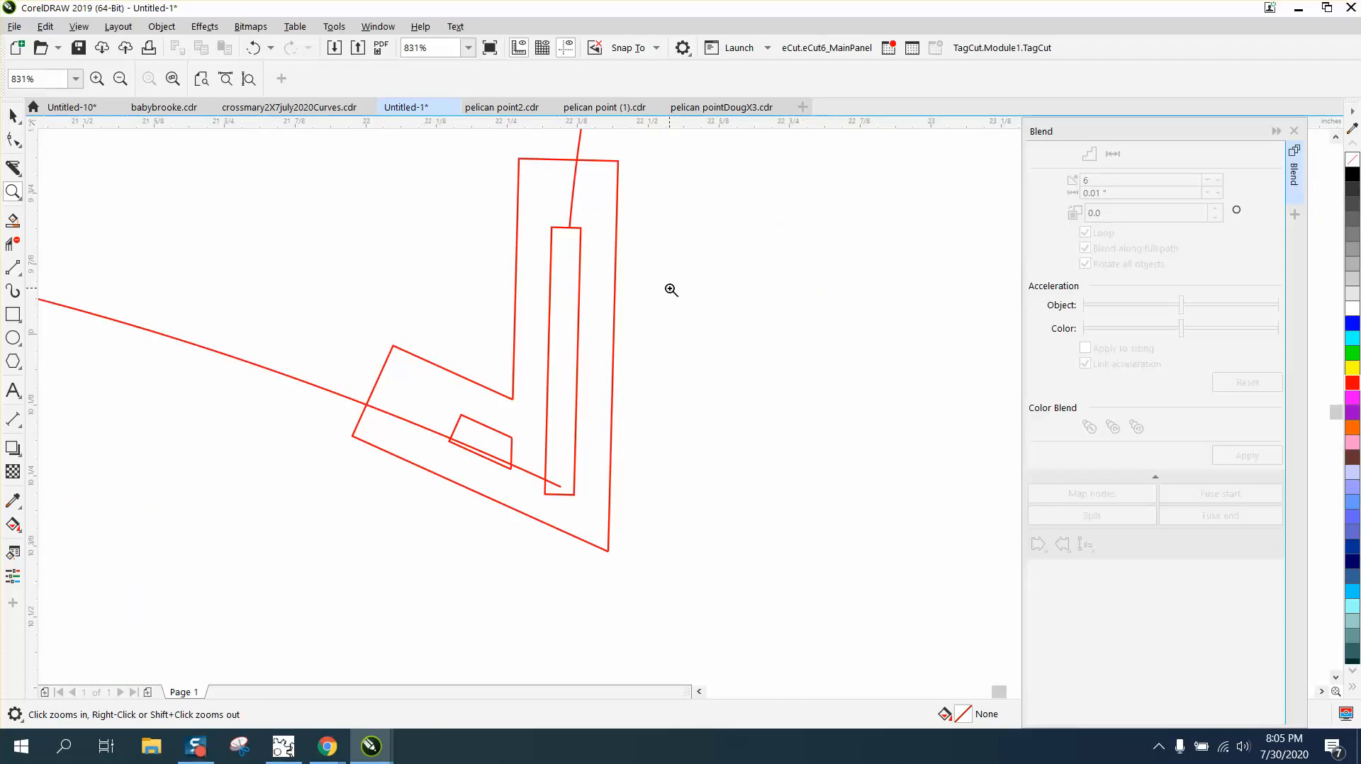
click(14, 116)
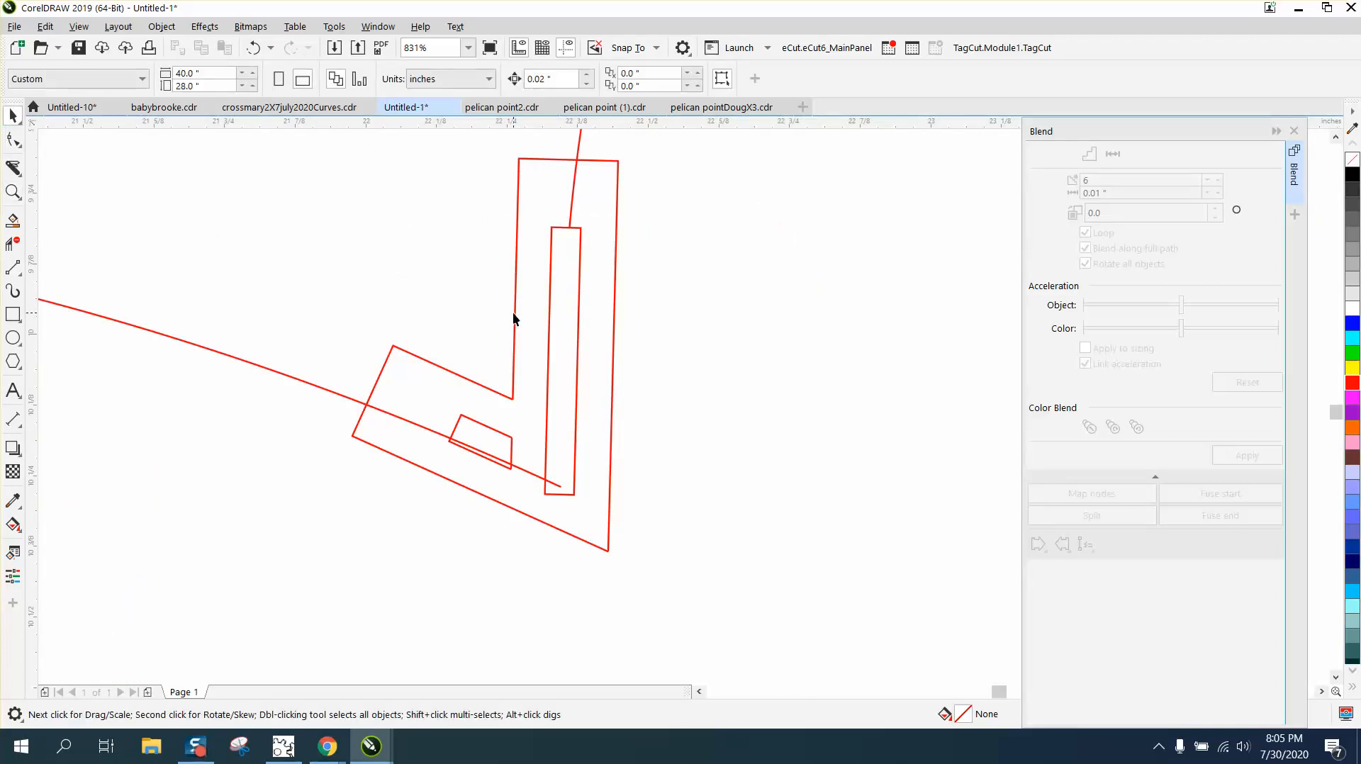
click(514, 313)
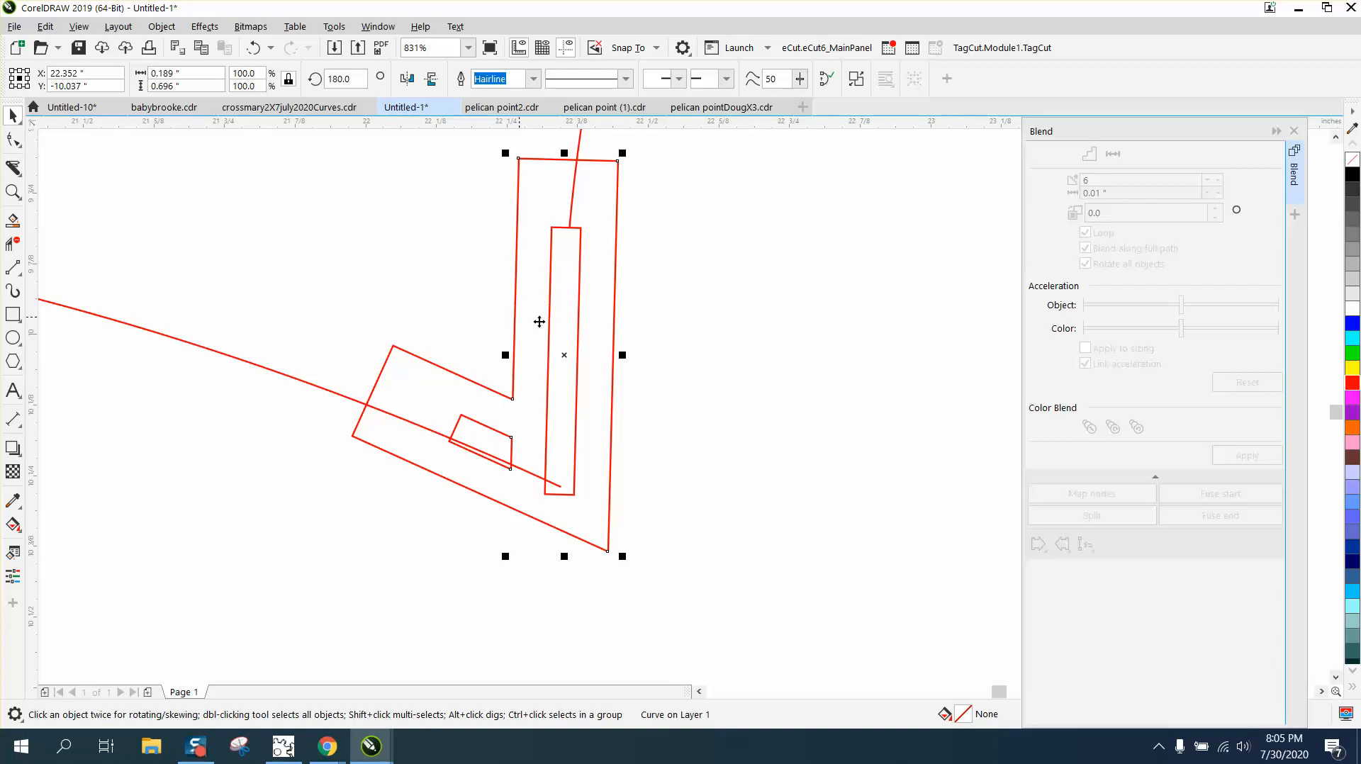
scroll(680, 243, down, 2)
drag(471, 176, 707, 429)
key(Down)
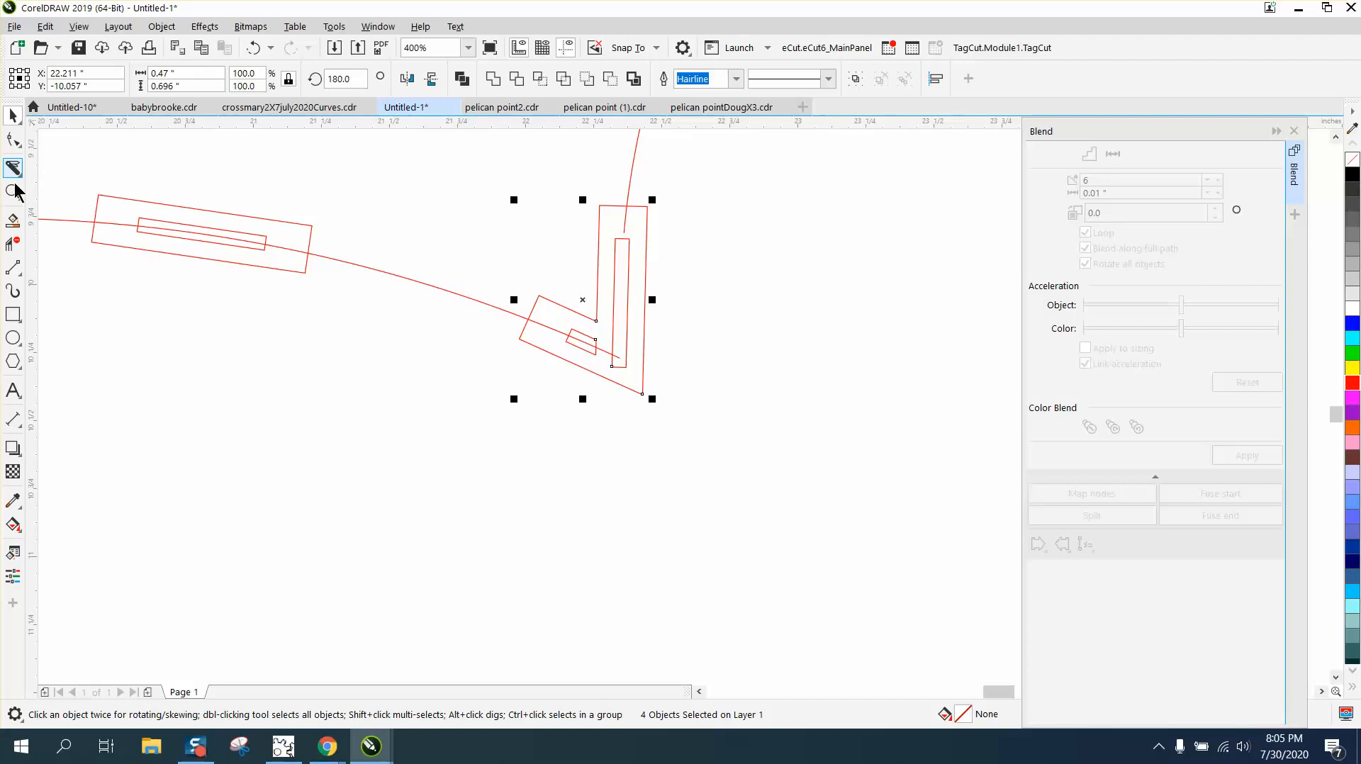
Step: Delete the remaining ear and head arc segments inside the mirrored corner frame and its inner slots
click(12, 243)
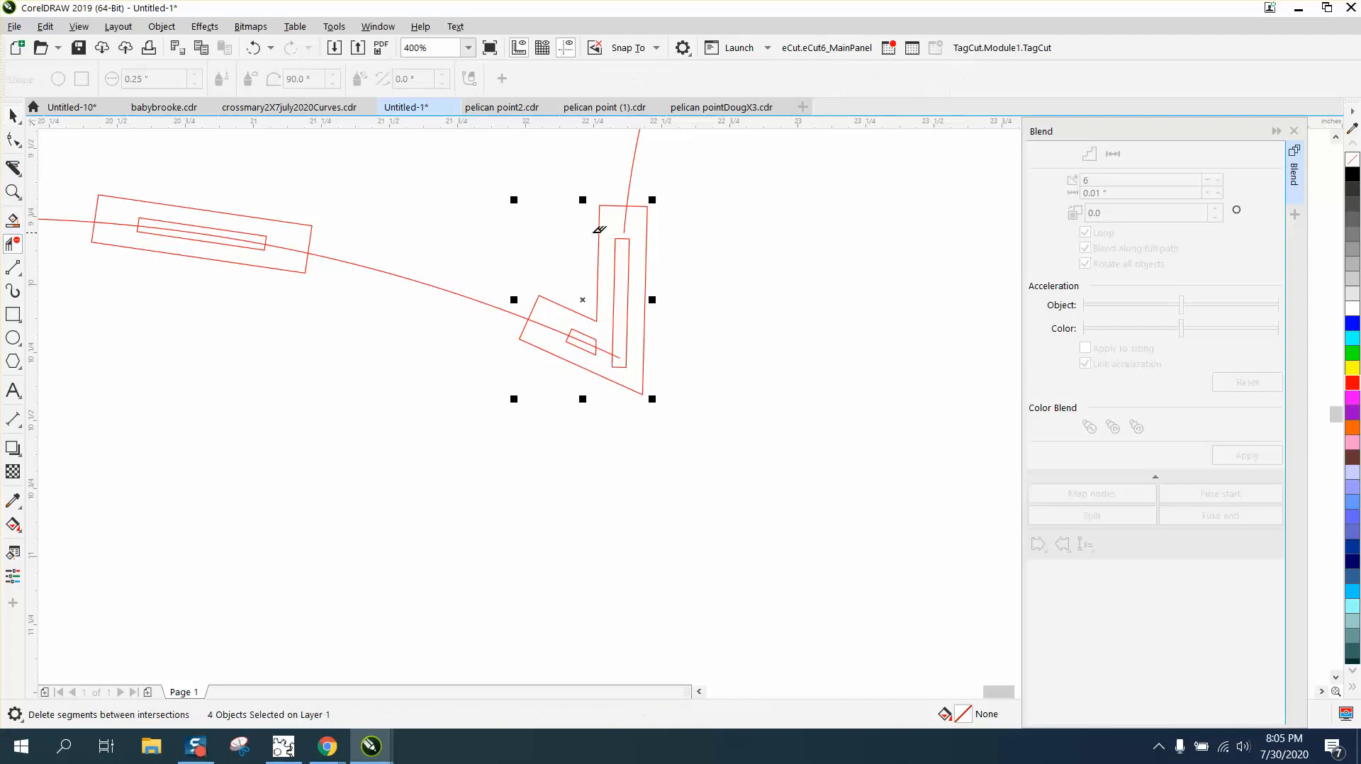
click(628, 214)
click(604, 346)
click(586, 341)
click(618, 357)
click(561, 326)
Step: Inspect the two upper ear corner frames and the complete slotted mouse head outline
scroll(638, 343, down, 4)
scroll(624, 340, down, 2)
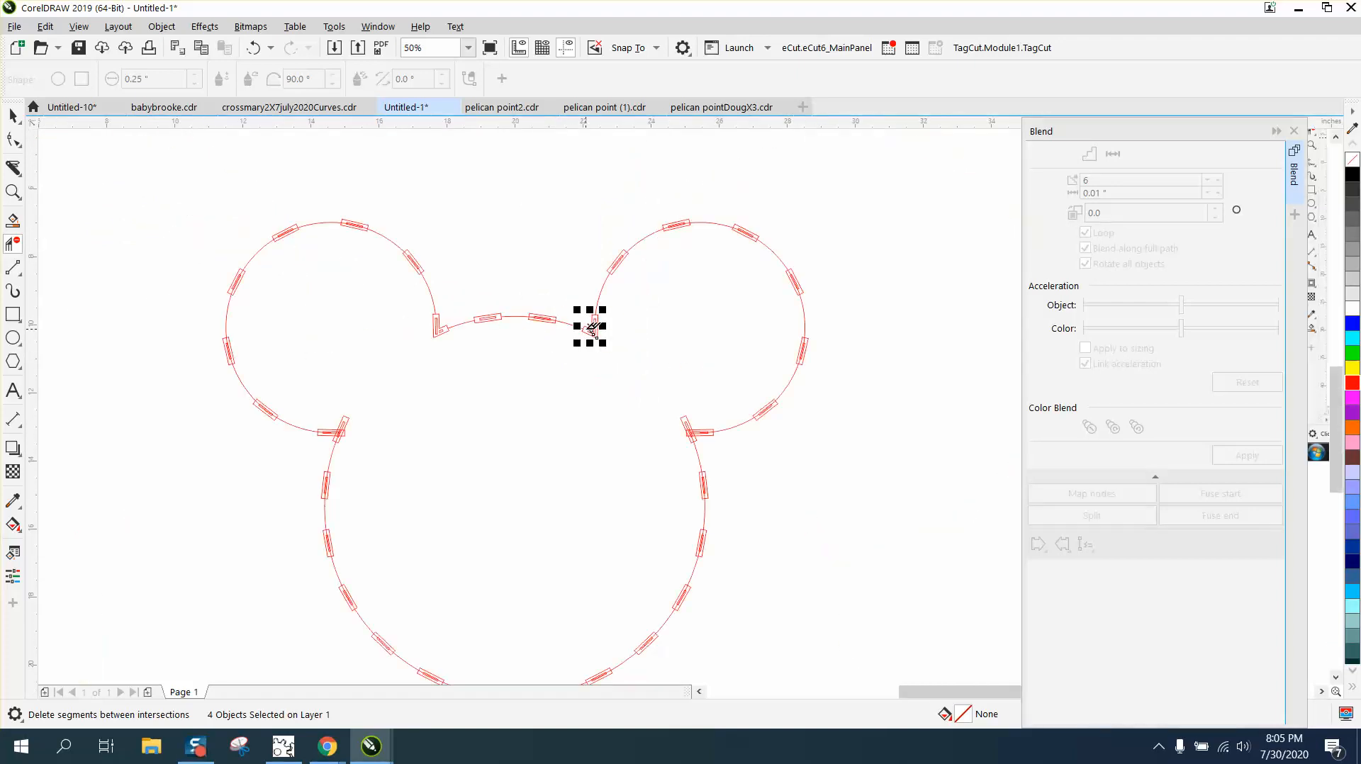
click(13, 191)
drag(409, 303, 638, 407)
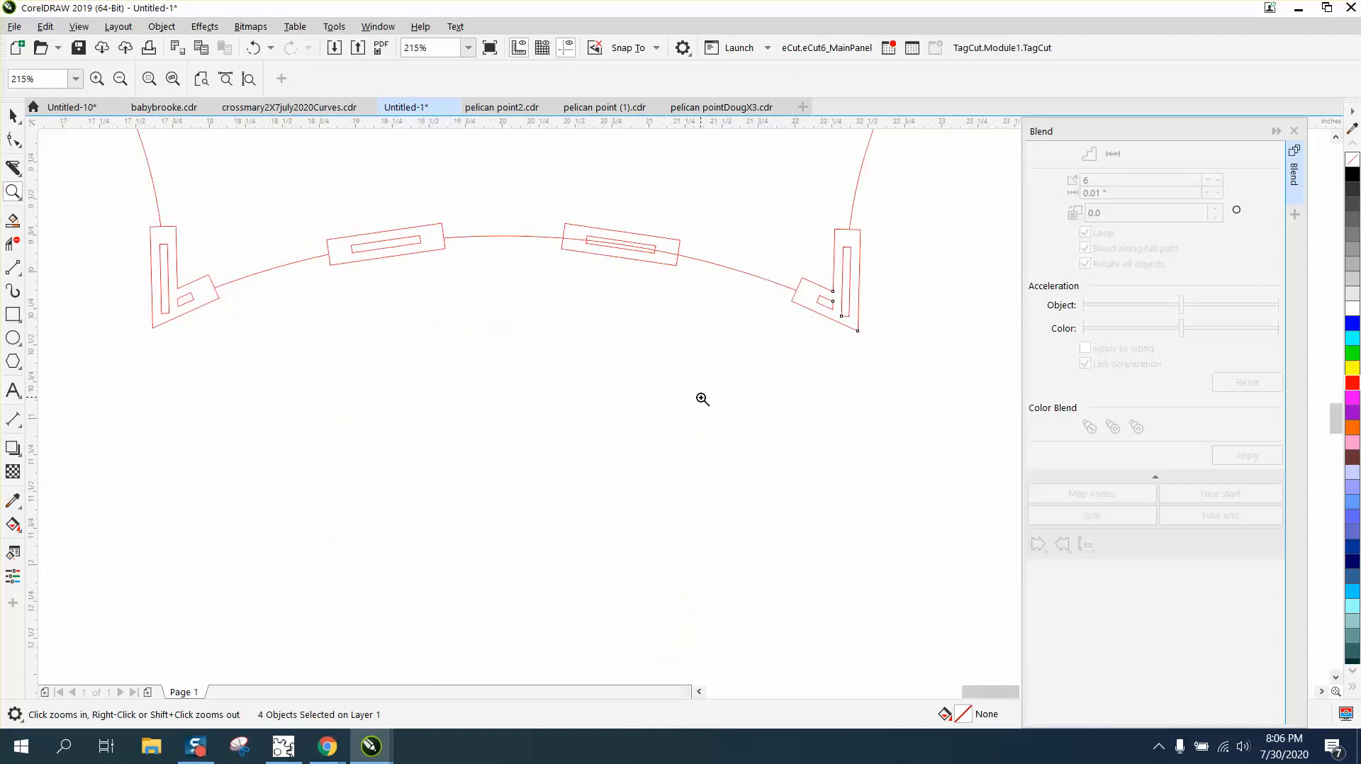
right_click(702, 399)
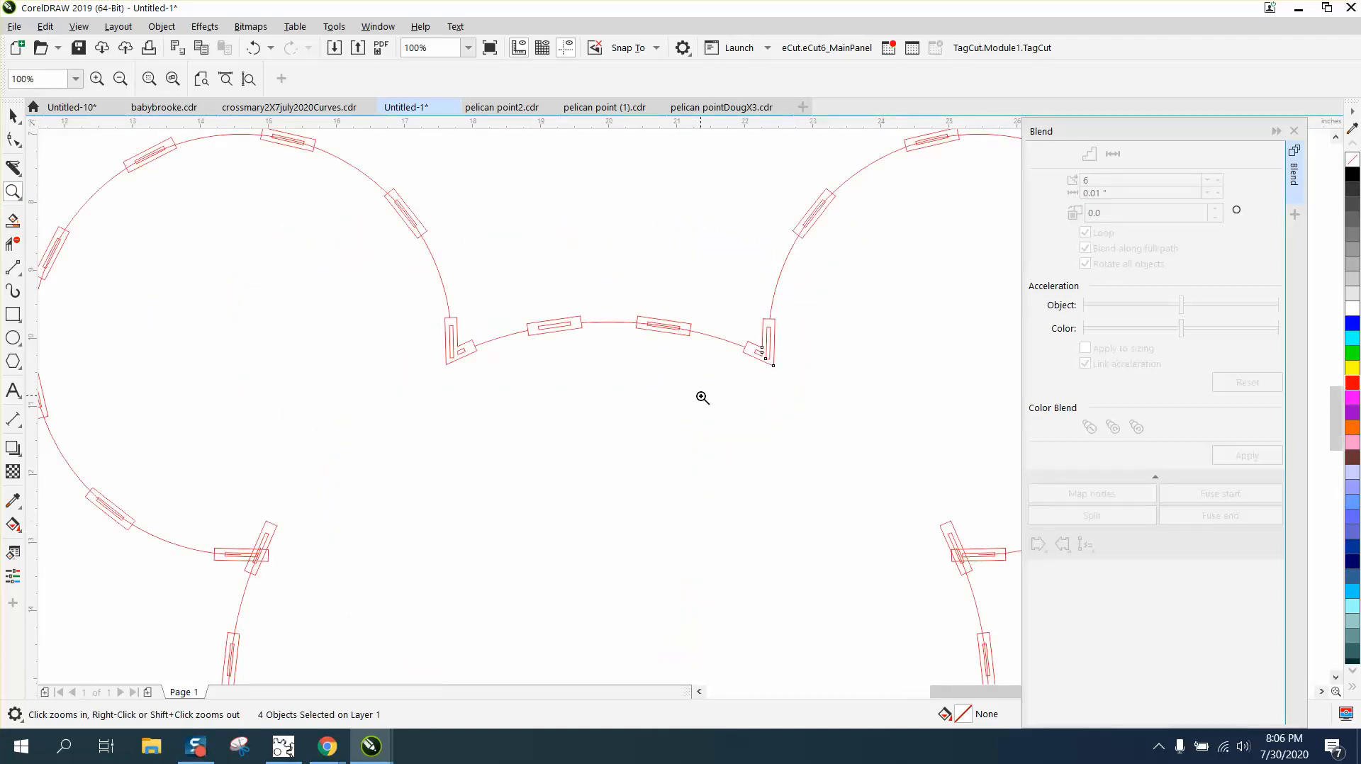
right_click(703, 399)
right_click(702, 398)
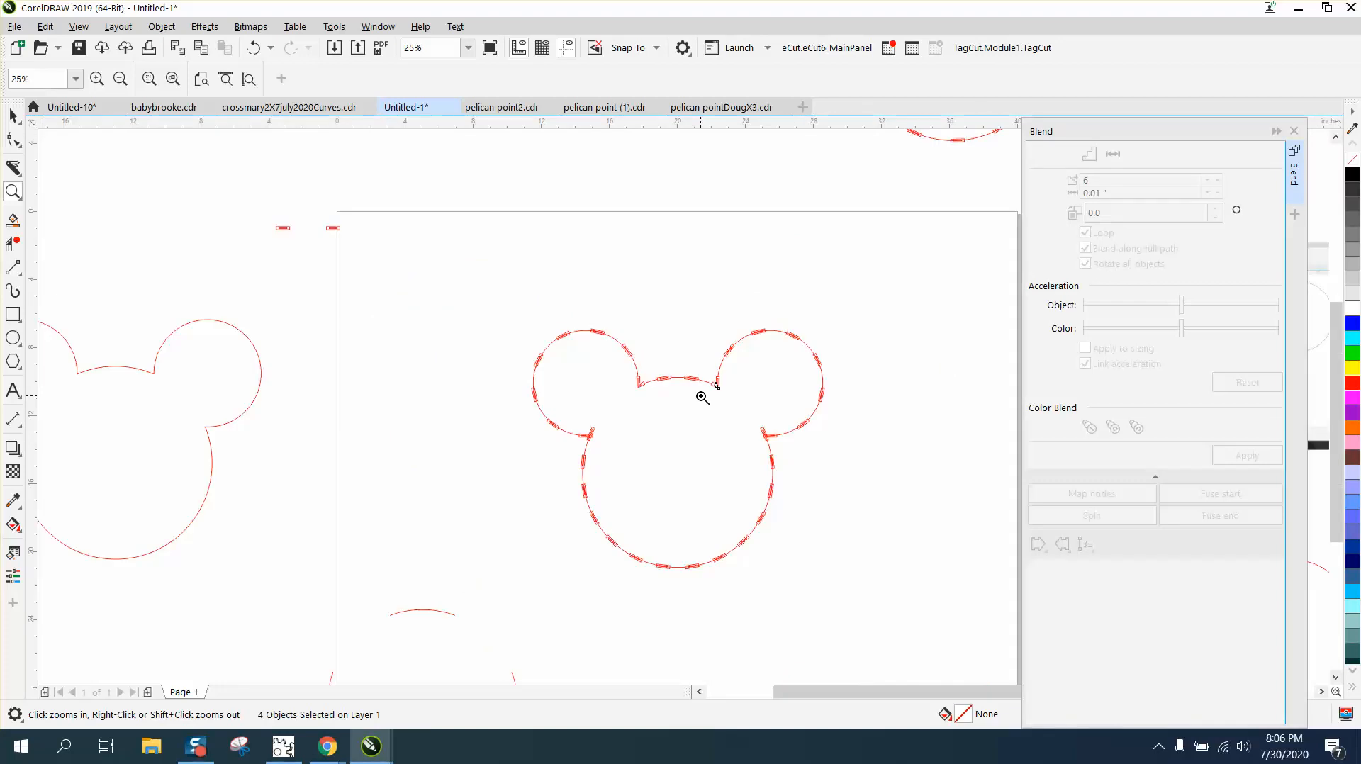
drag(512, 319, 977, 601)
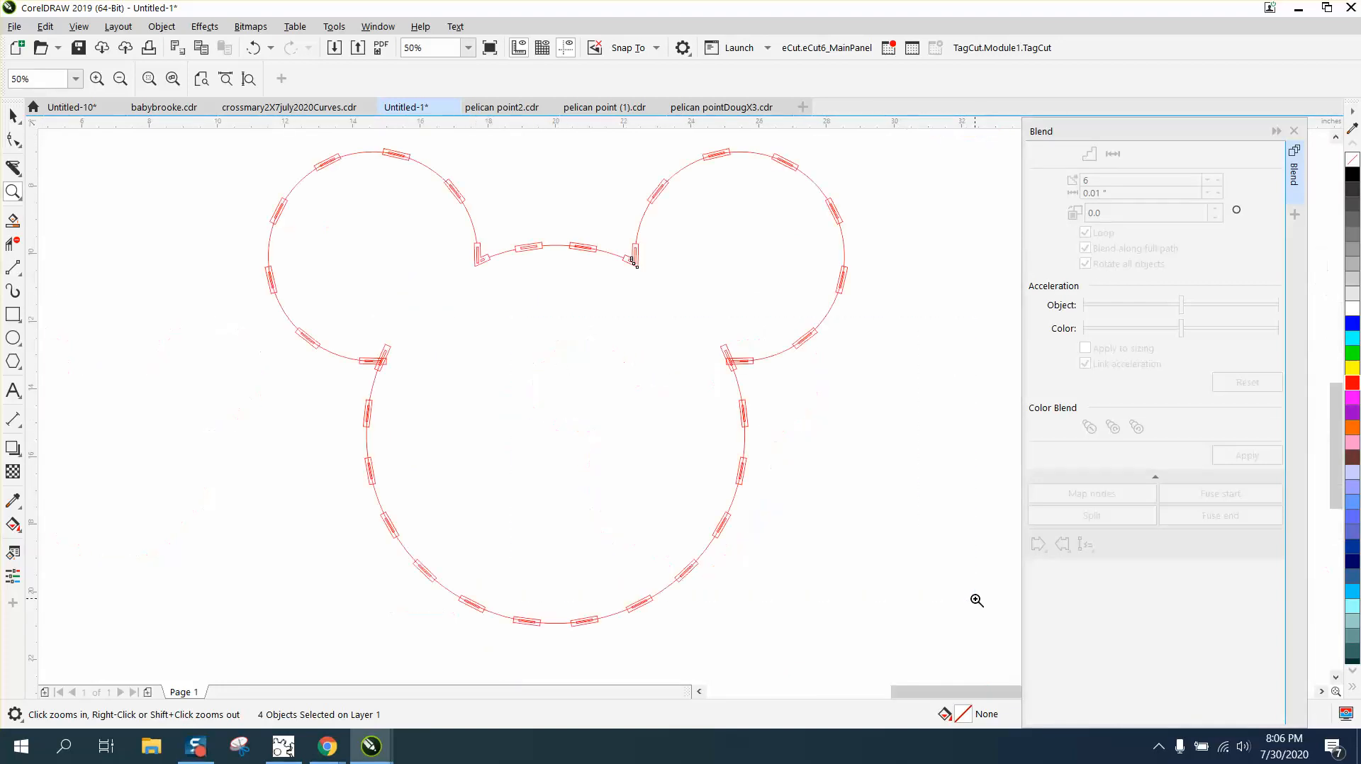